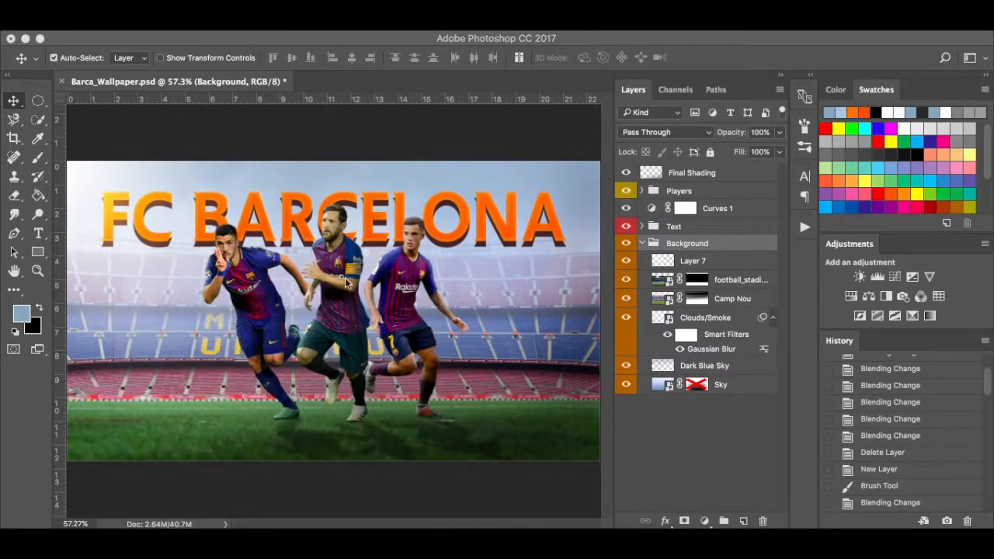
Toggle the FC BARCELONA title's visibility on and off to compare the wallpaper design.
left_click(627, 227)
left_click(627, 226)
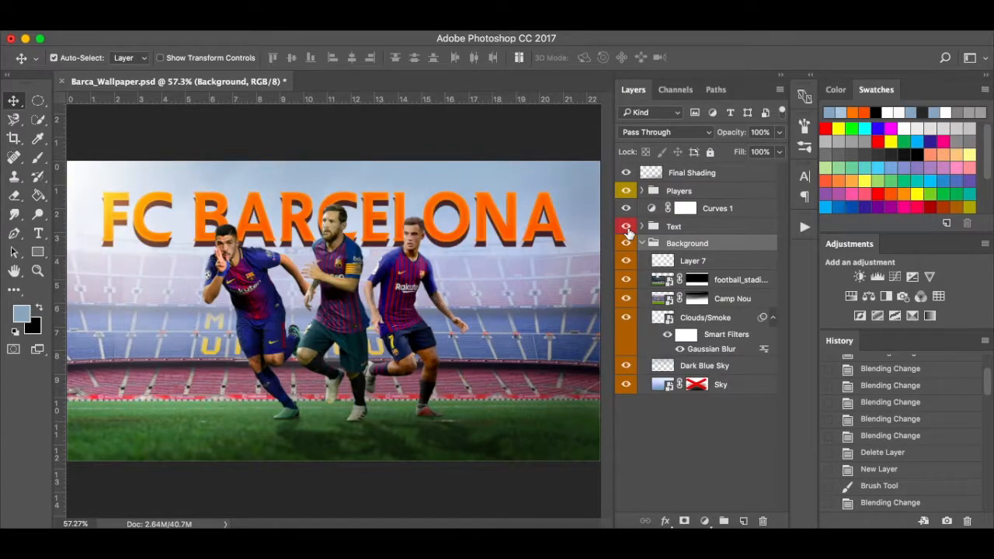
left_click(626, 227)
left_click(627, 227)
Create a new blank white 1280 × 720 px document from the Custom recent preset.
key("super+s")
key("super+n")
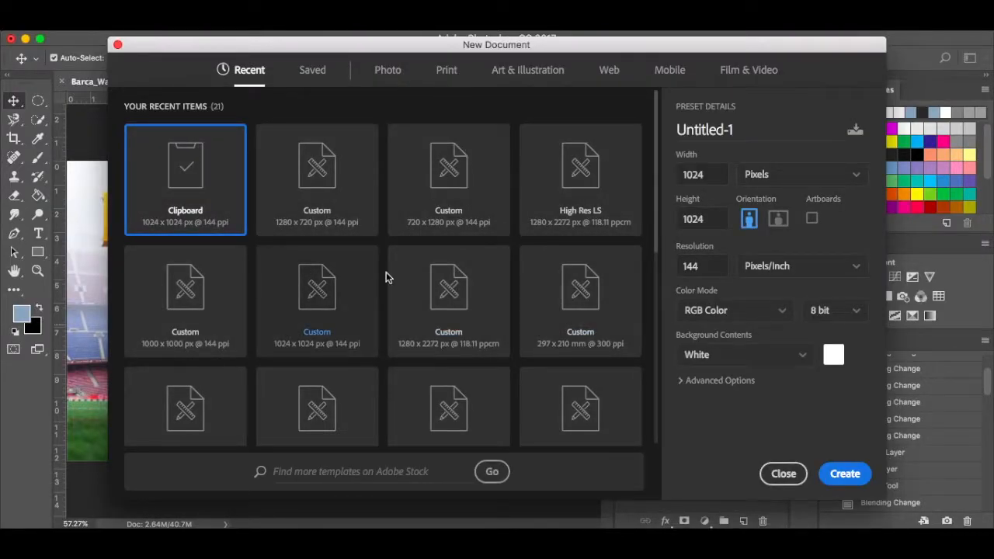
left_click(323, 177)
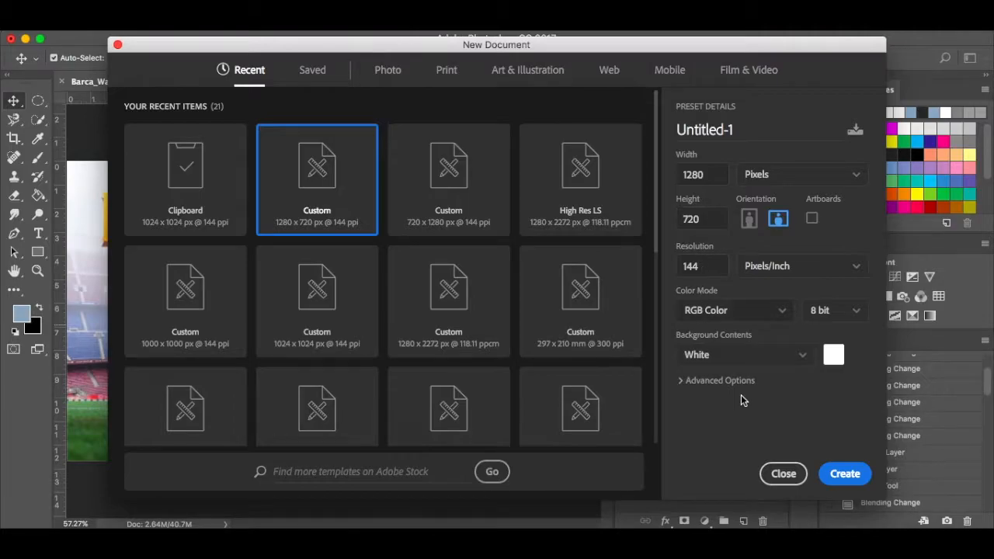
left_click(844, 473)
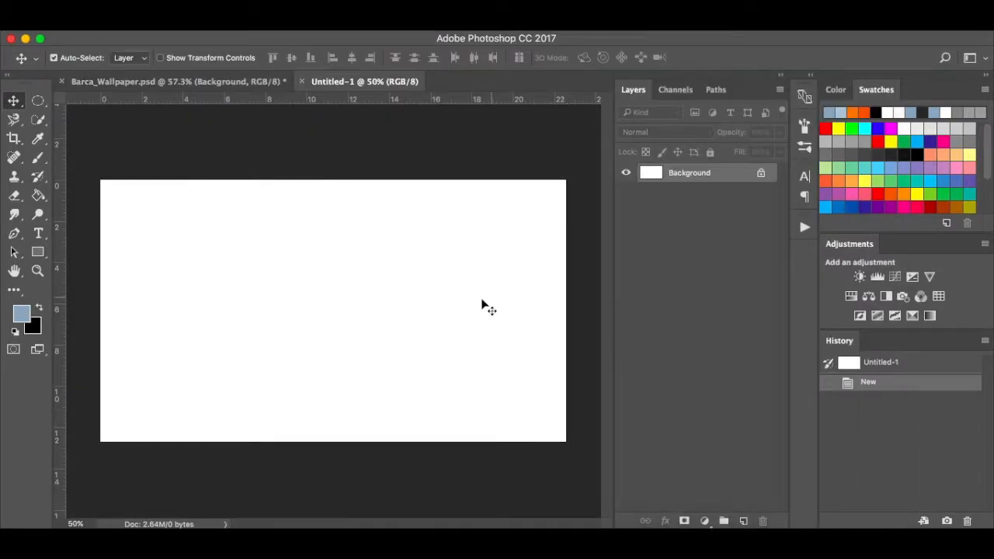
Place Sea.jpg into Untitled-1, enlarged slightly so it fills the whole canvas.
left_click(249, 536)
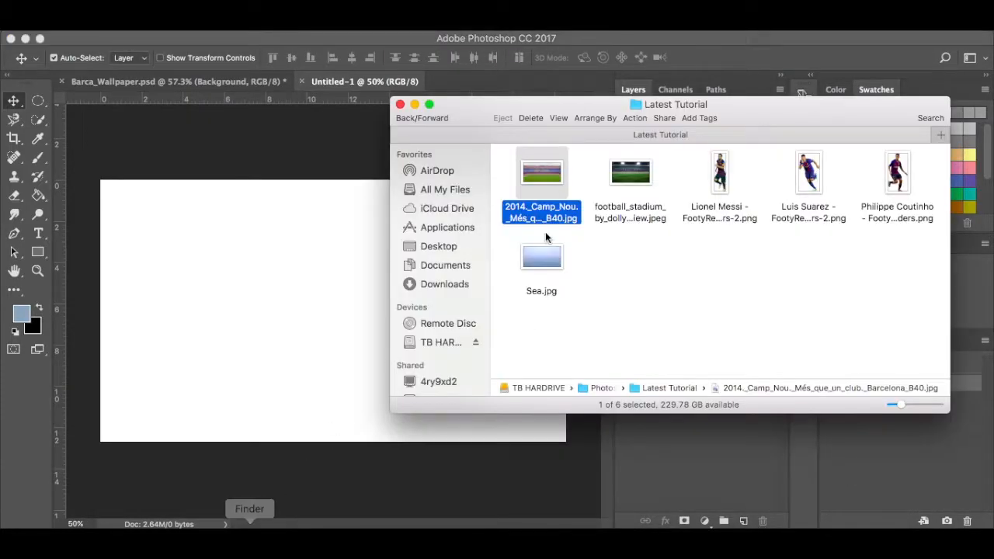
left_click_drag(542, 261, 263, 321)
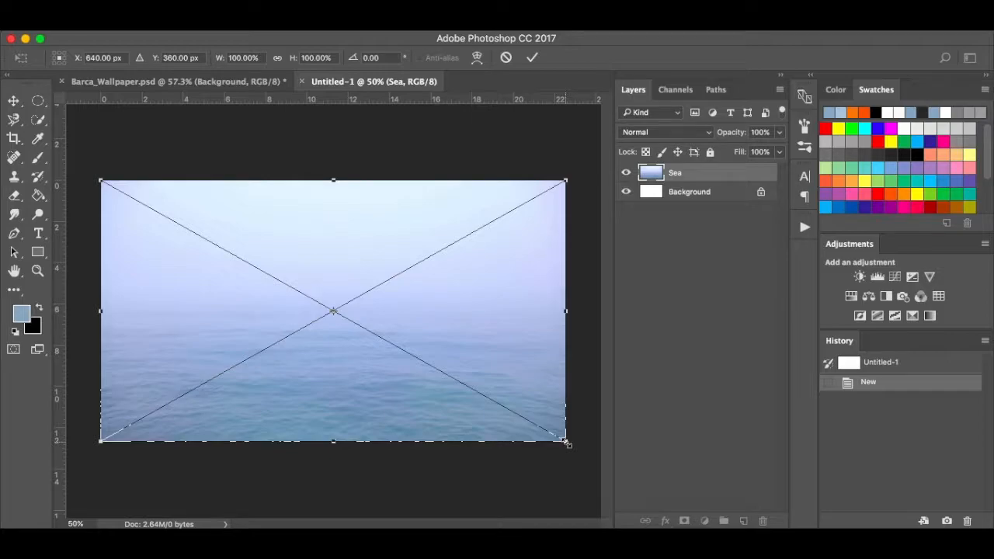
left_click_drag(568, 442, 570, 446)
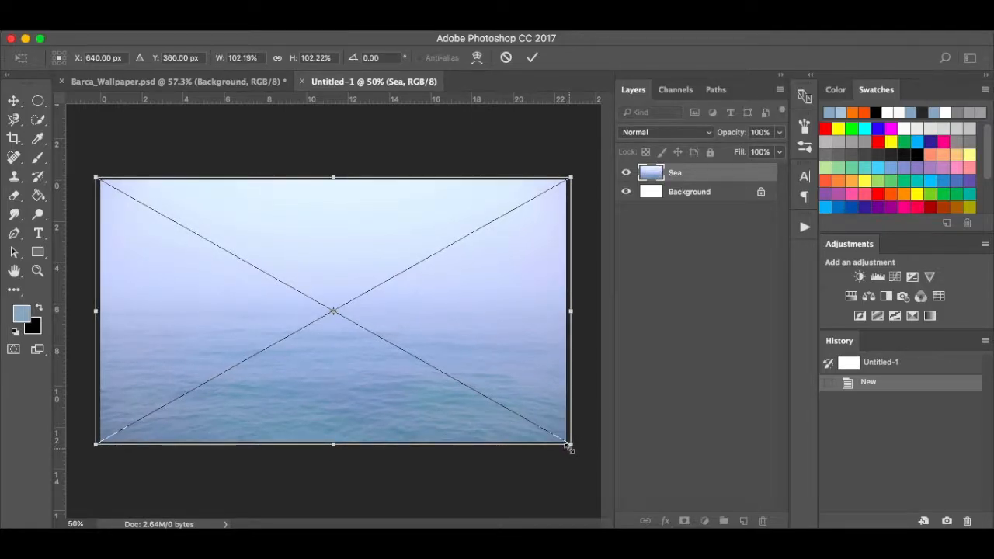
key("Return")
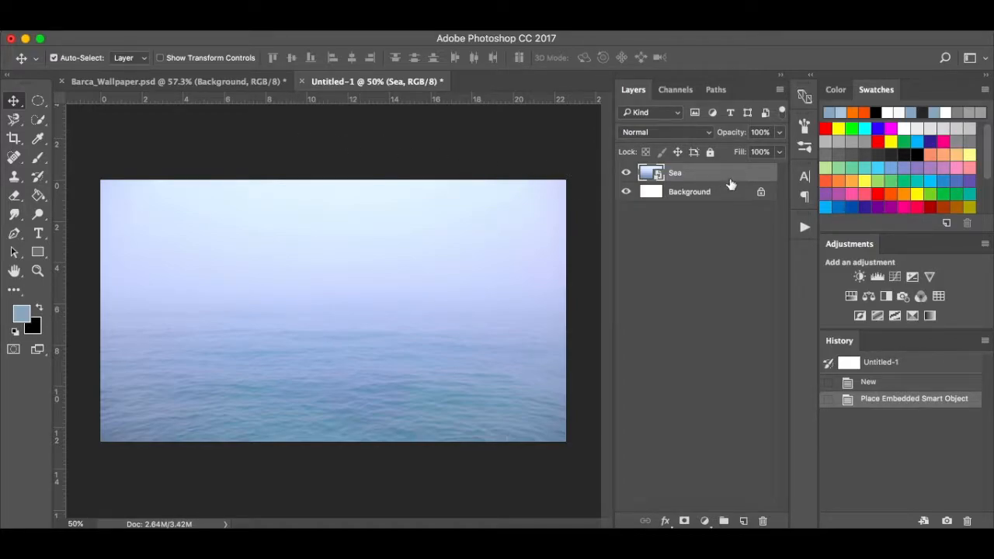
Add a new empty layer, delete the white Background layer, and pick colour 90a6bc.
left_click(743, 521)
left_click_drag(735, 213, 765, 522)
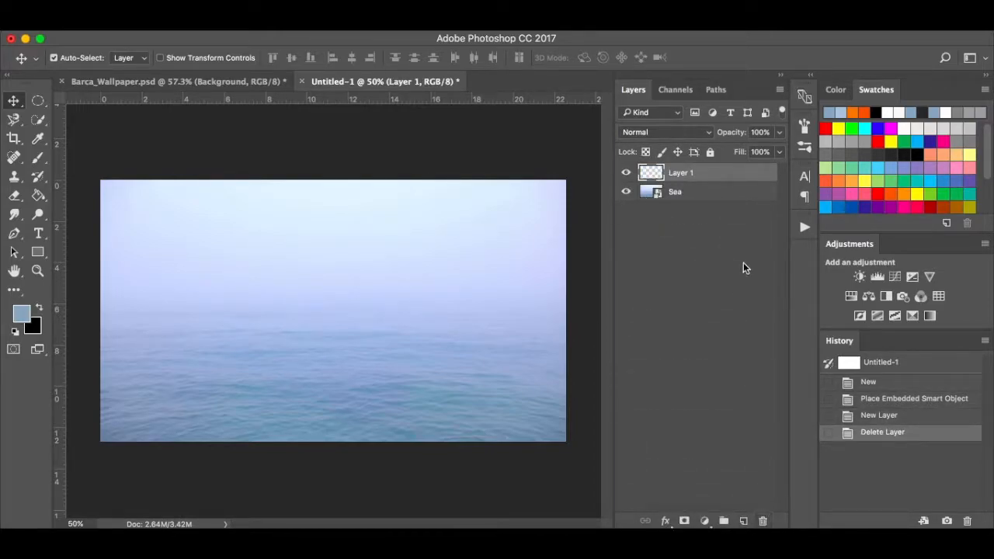
left_click(23, 311)
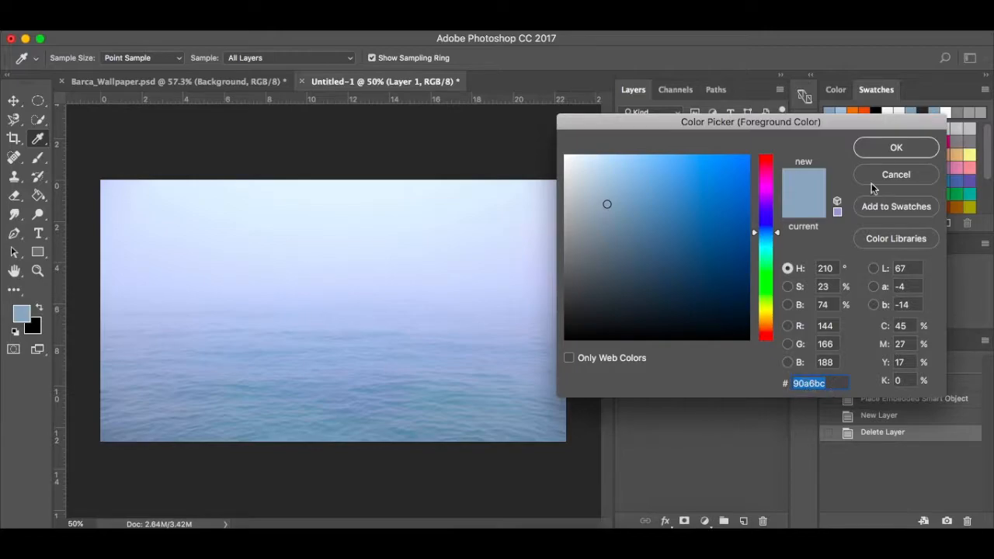
left_click(904, 148)
Paint soft blue-grey haze across the sky and horizon with a 50% flow soft brush.
key("v")
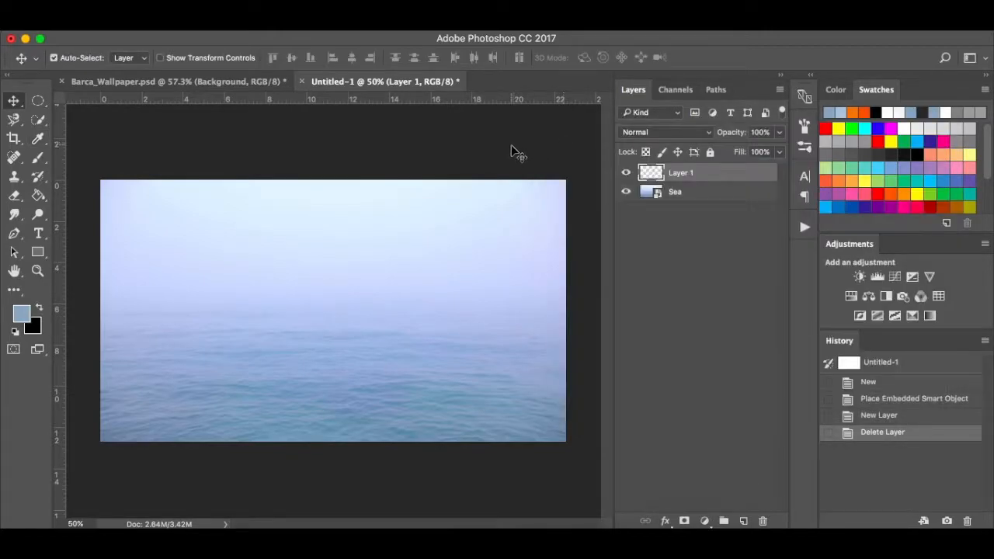
key("b")
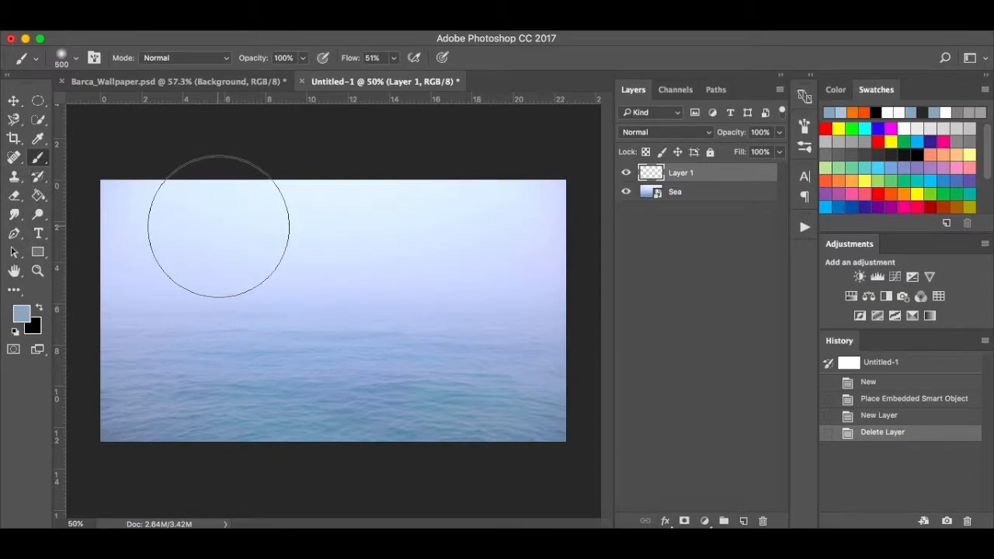
left_click(394, 58)
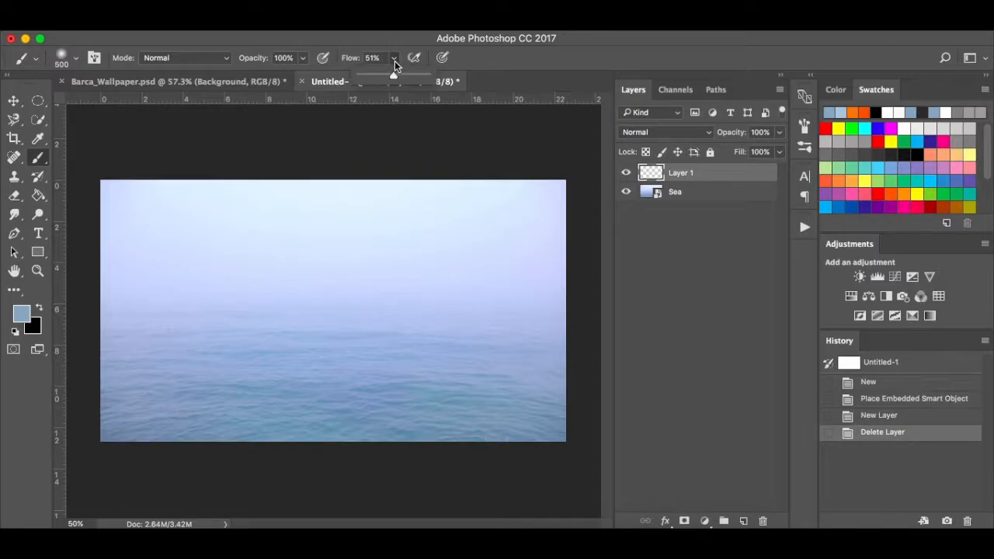
mouse_move(116, 228)
left_mouse_down()
mouse_move(373, 223)
mouse_move(561, 198)
left_mouse_up()
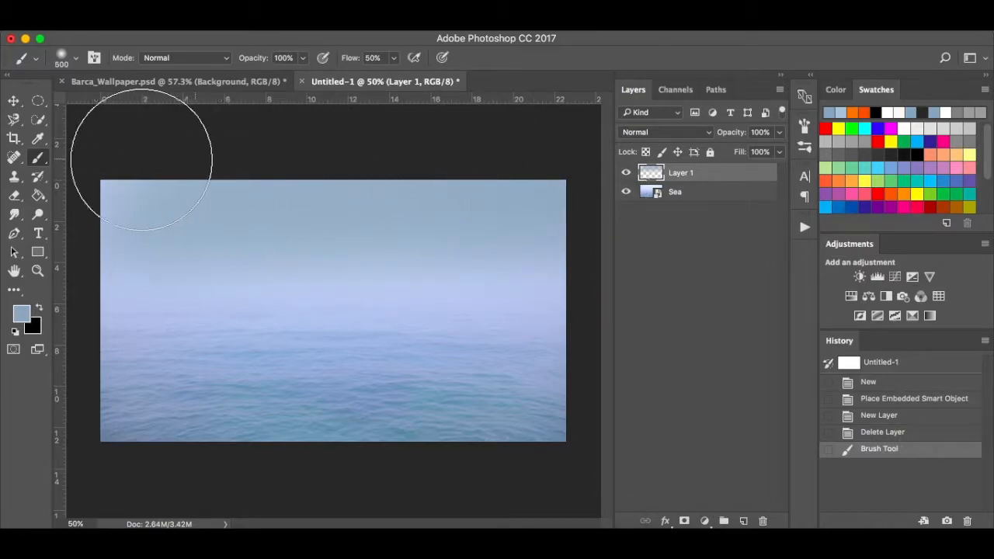
mouse_move(91, 262)
left_mouse_down()
mouse_move(145, 314)
mouse_move(118, 299)
mouse_move(613, 320)
left_mouse_up()
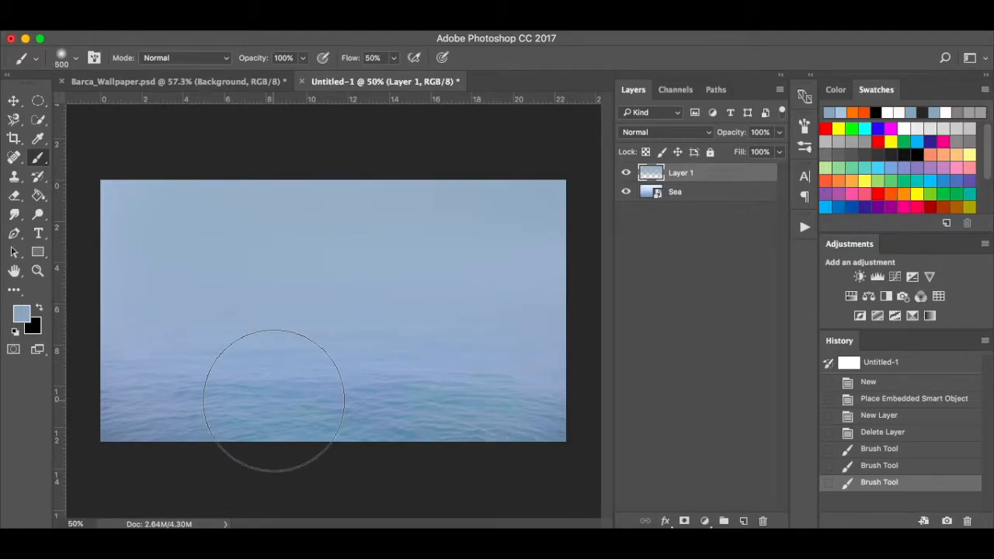
Set the painted layer's opacity to 75% and rename it Blue Sky.
key("v")
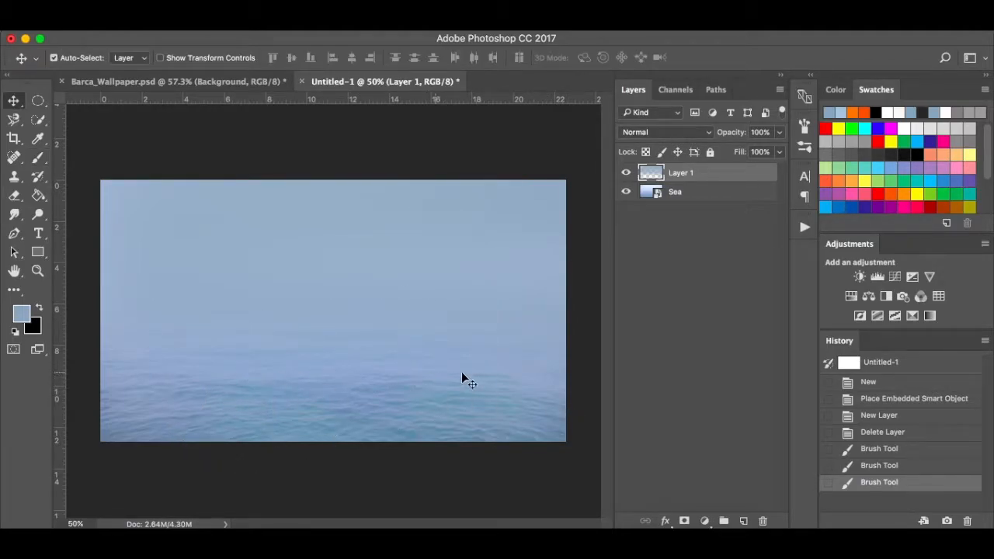
left_click(781, 133)
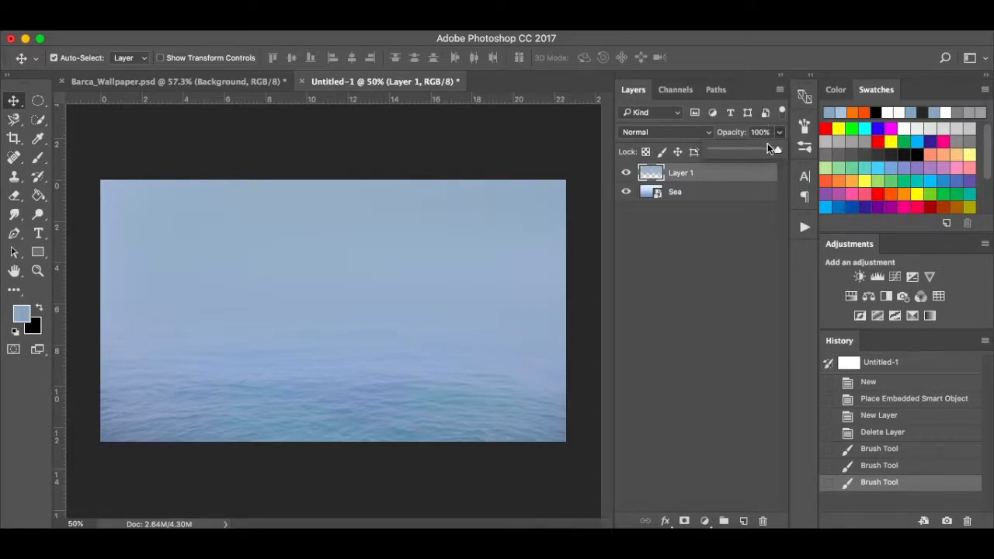
left_click(760, 147)
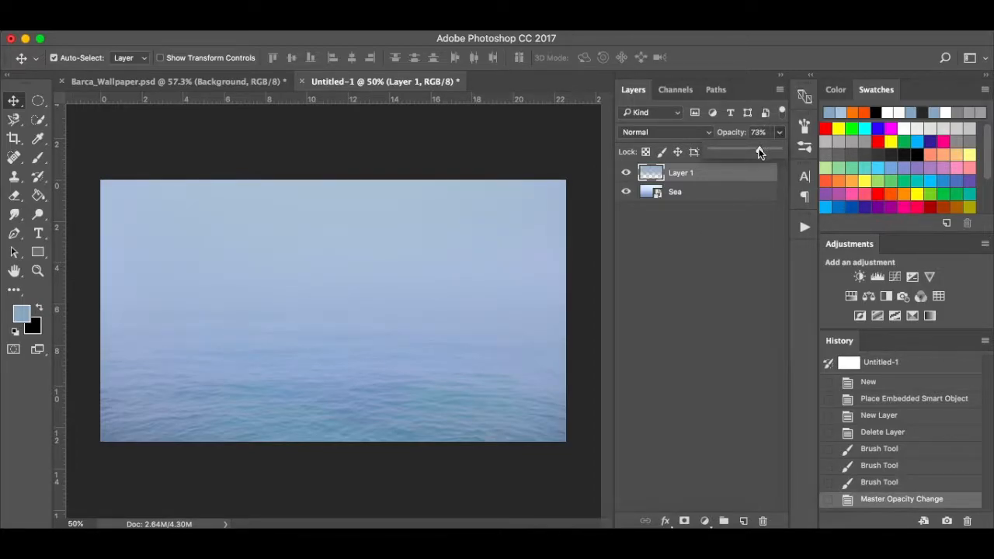
left_click_drag(760, 151, 762, 151)
left_click(708, 264)
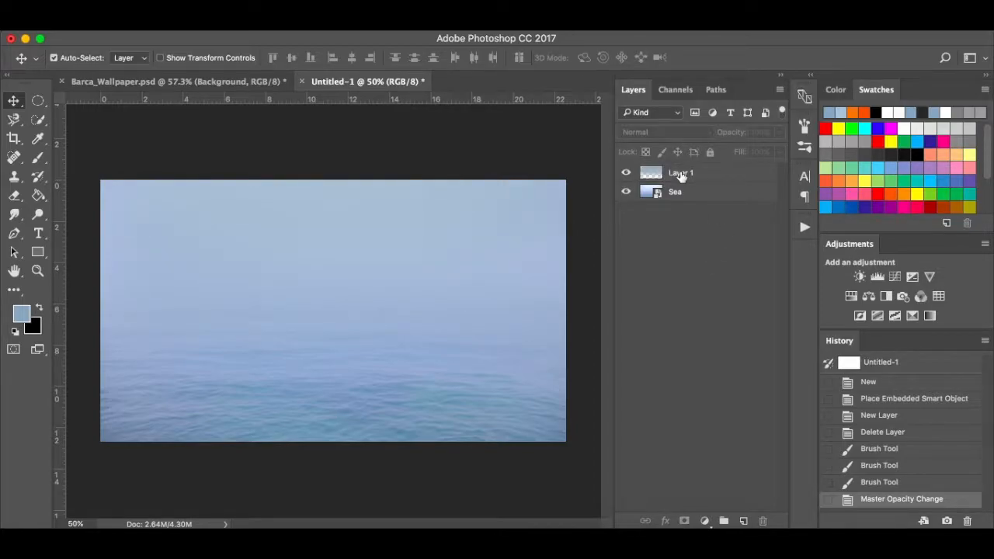
double_click(681, 173)
type("Blue")
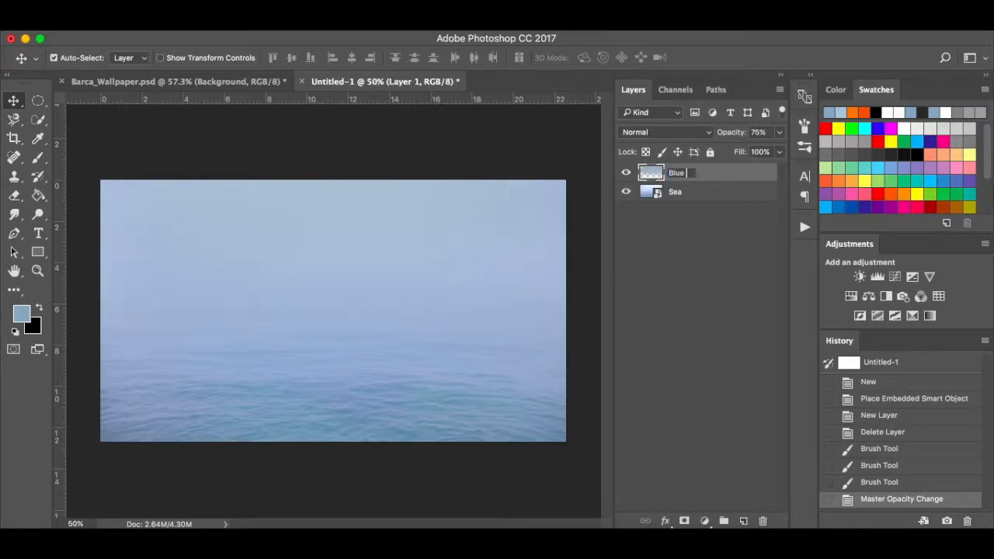
type(" Sky")
key("Return")
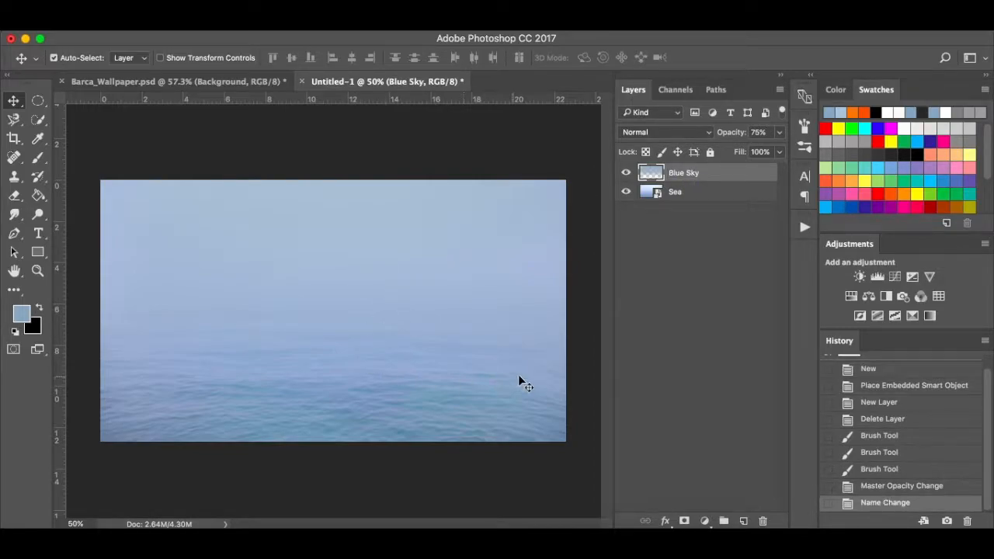
Place the Camp Nou photo, shifted down and enlarged from the corner, as a layer named Camp Nou.
left_click(249, 534)
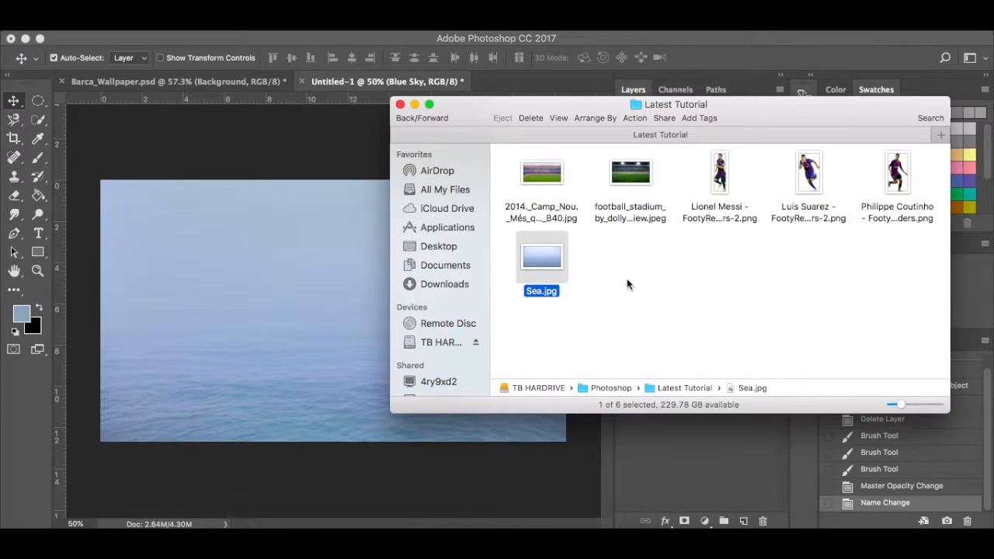
left_click(554, 179)
left_click_drag(553, 179, 302, 275)
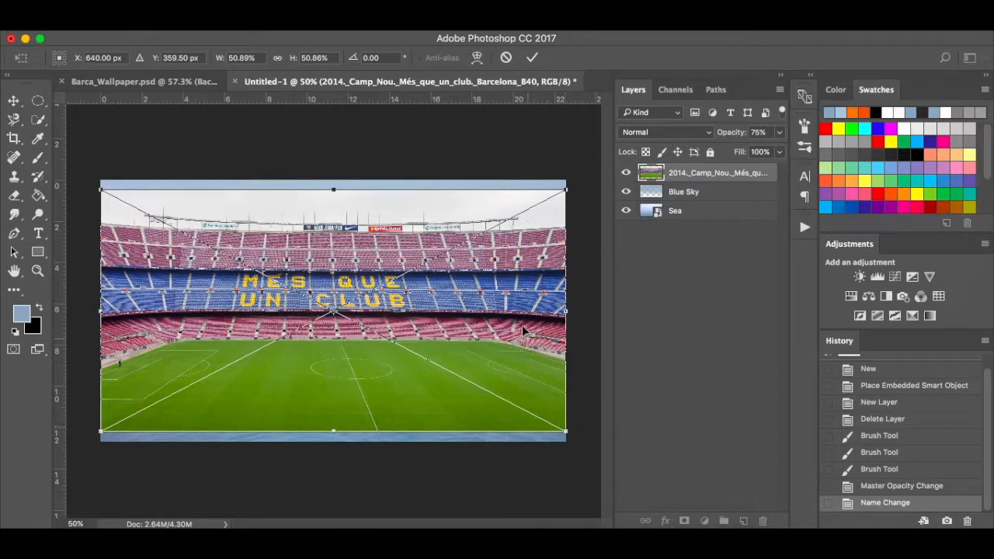
left_click_drag(518, 320, 525, 351)
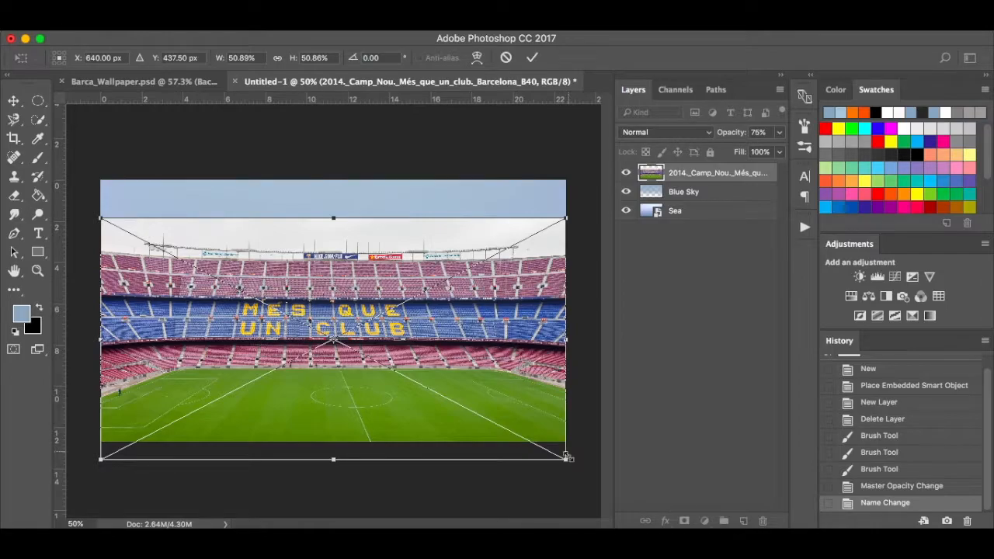
left_click_drag(567, 463, 618, 510)
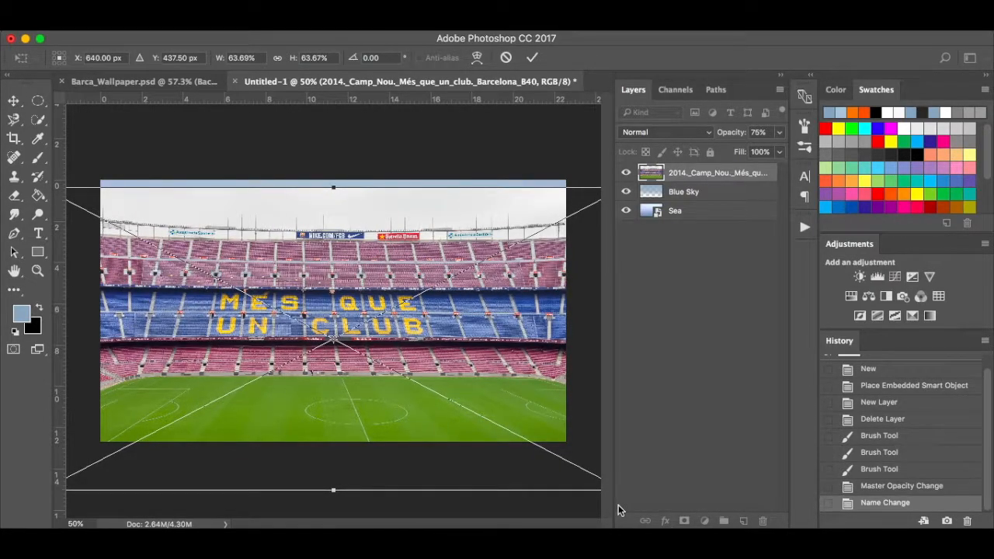
key("Return")
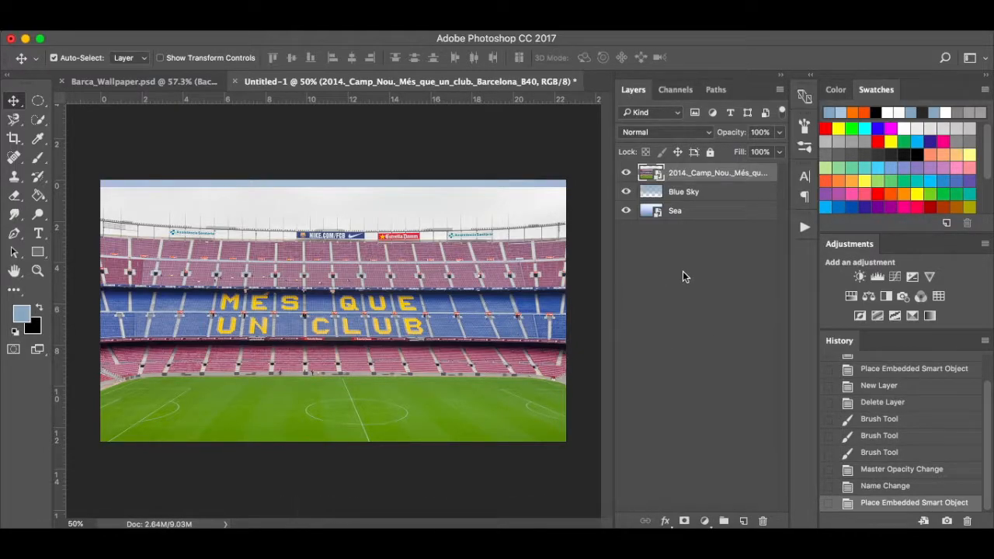
double_click(726, 174)
type("Camp Nou")
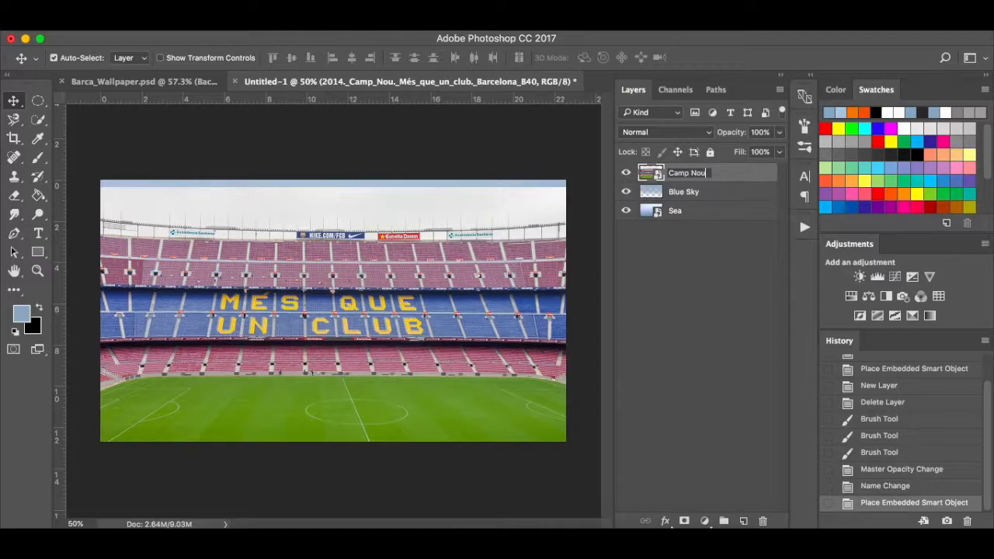
key("Return")
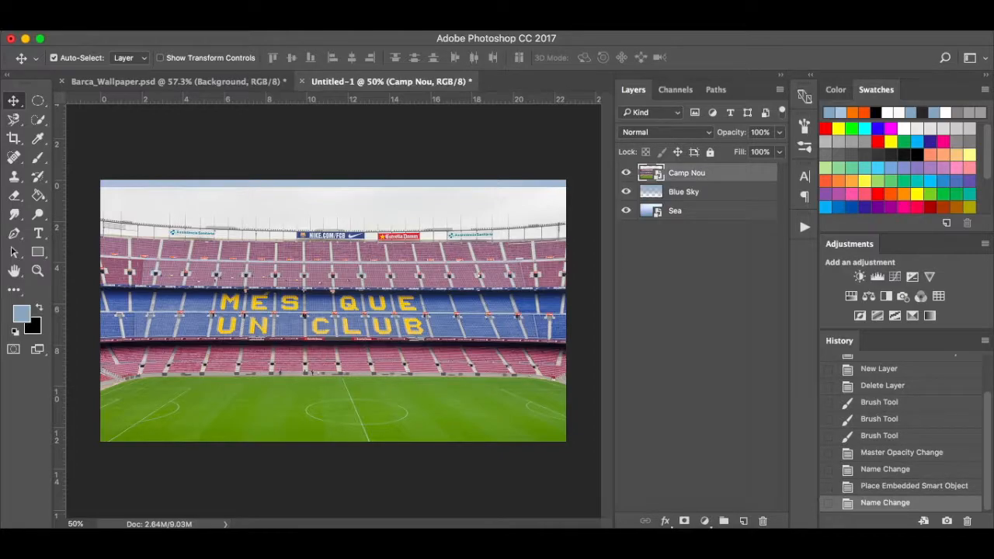
Place the floodlit grass stadium photo, nudged down over Camp Nou, as a layer named Grass.
left_click(250, 540)
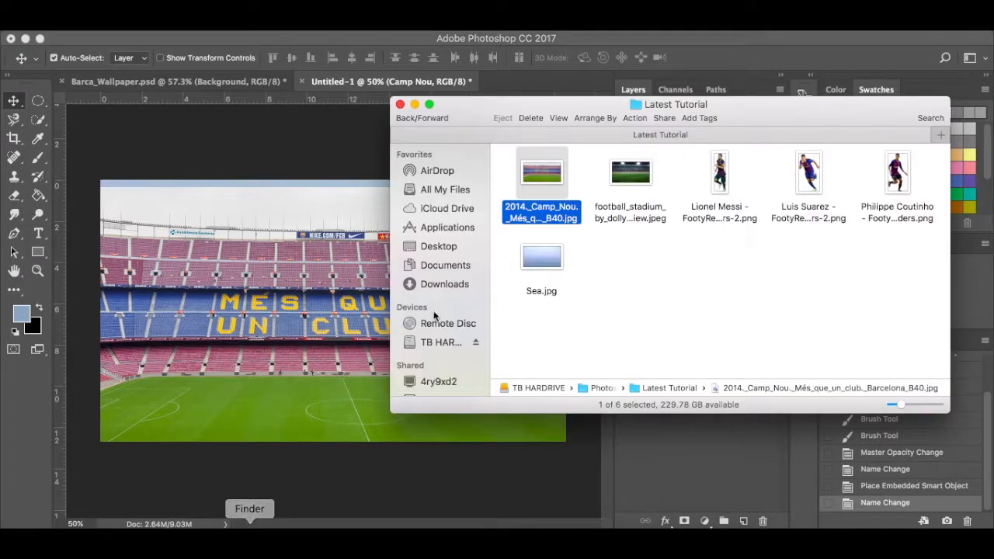
left_click_drag(623, 176, 281, 311)
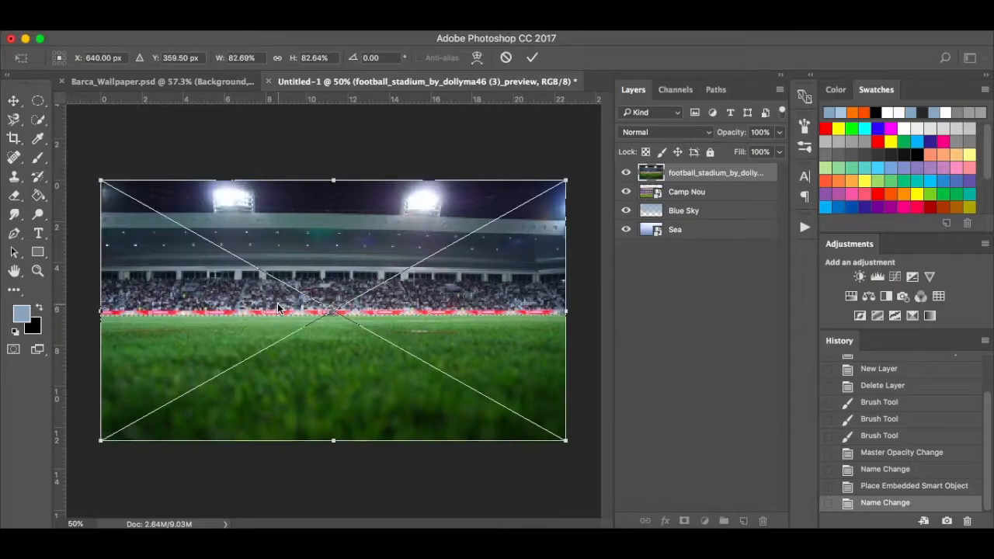
left_click_drag(398, 284, 389, 334)
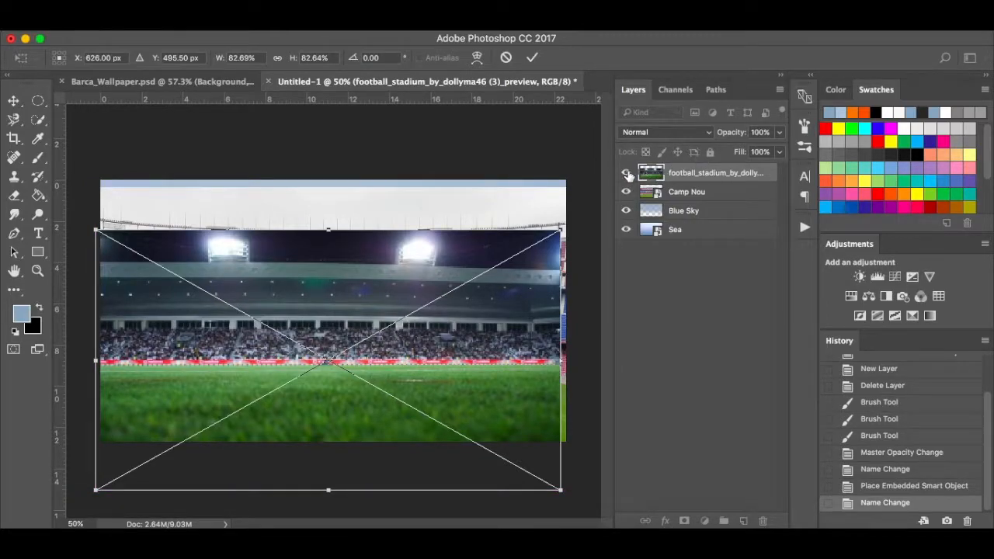
key("Return")
left_click(626, 173)
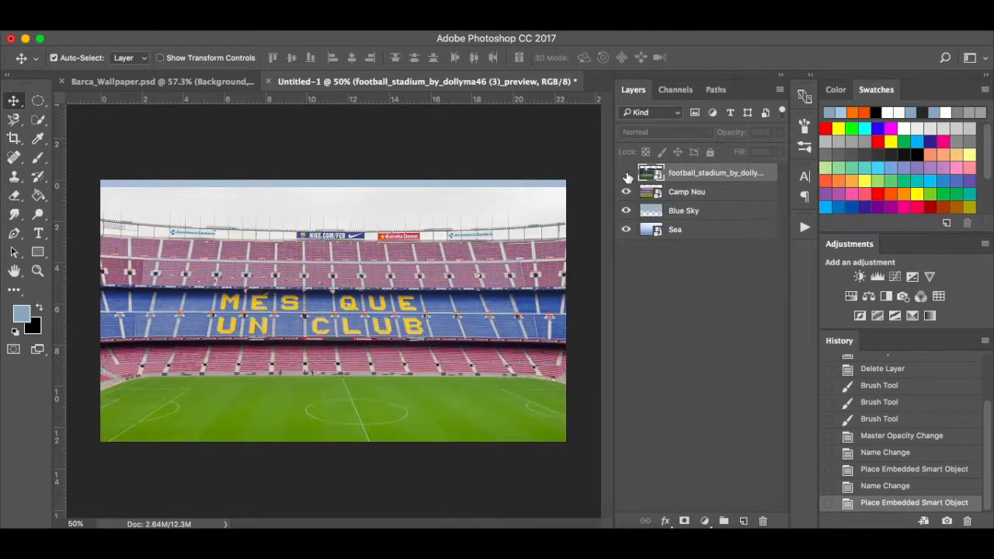
left_click(626, 173)
left_click_drag(428, 298, 435, 319)
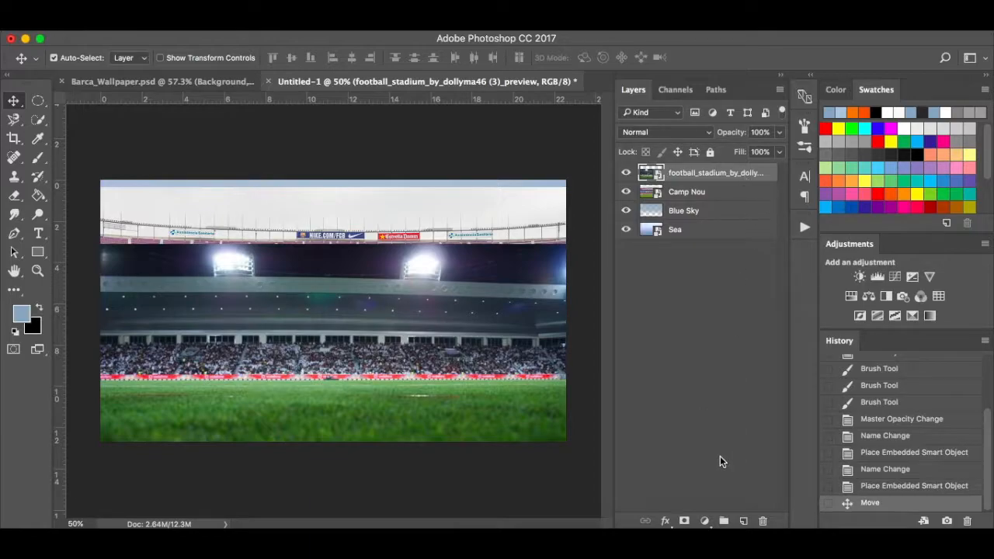
double_click(716, 173)
type("Grass")
key("Return")
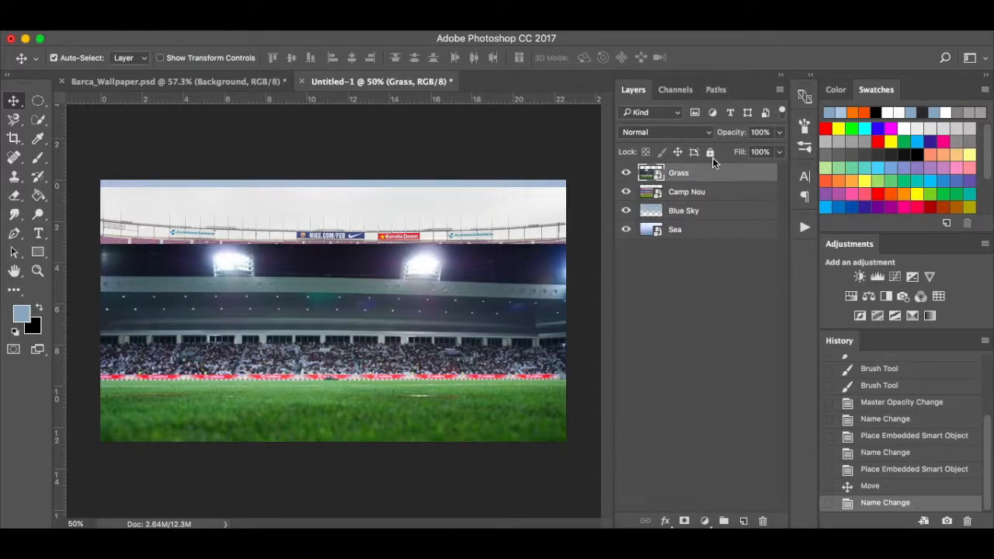
Add a layer mask to Grass and set up a soft 500 px brush at 100% flow.
left_click(685, 521)
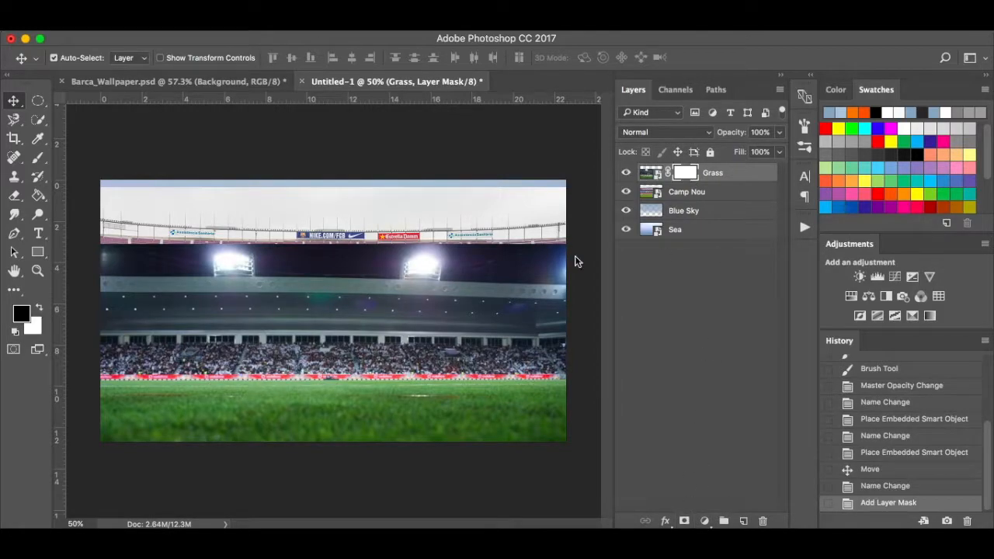
key("b")
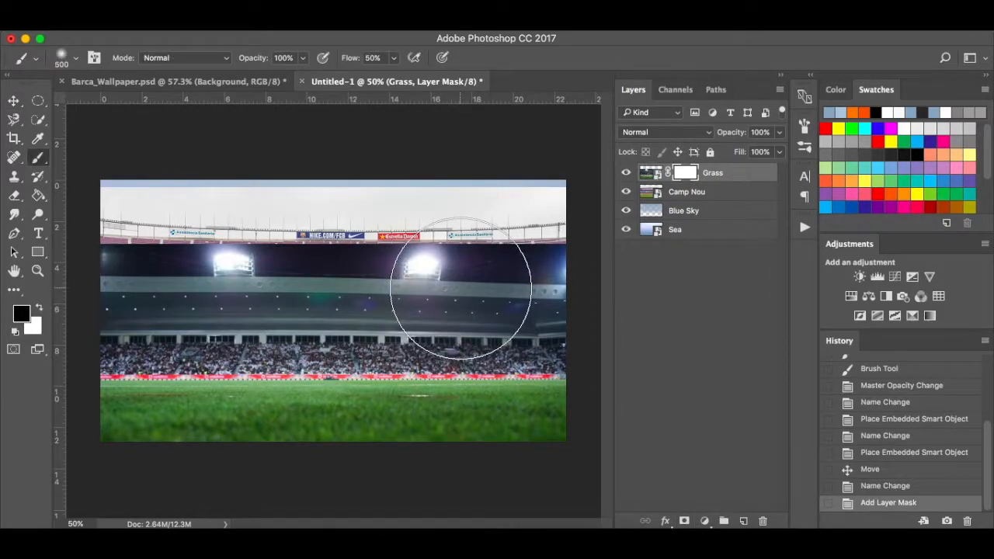
right_click(463, 287)
left_click_drag(603, 323, 566, 322)
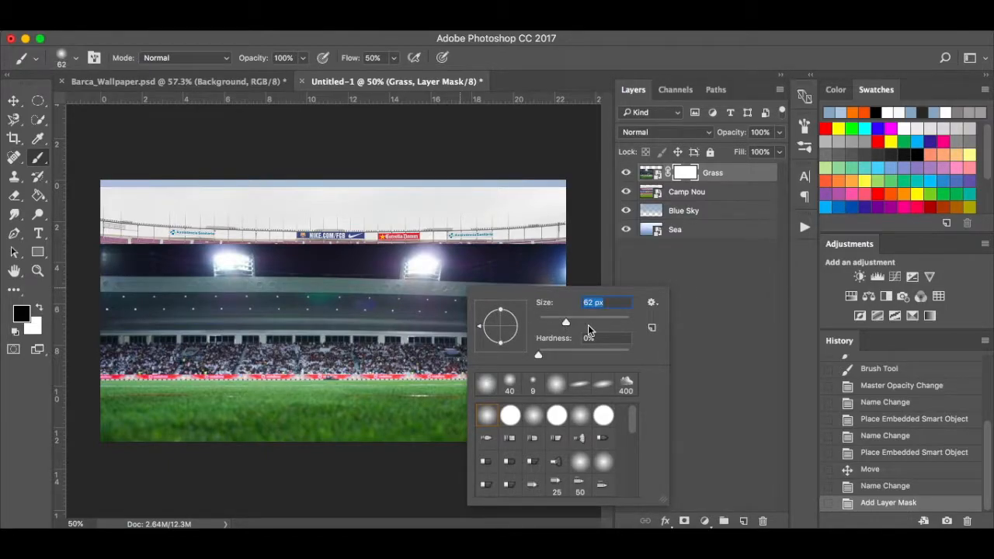
left_click_drag(581, 321, 587, 322)
left_click(394, 60)
left_click_drag(397, 74, 475, 86)
key("bracketright")
key("bracketright")
key("bracketright")
key("bracketright")
key("bracketright")
key("bracketright")
key("bracketright")
key("bracketright")
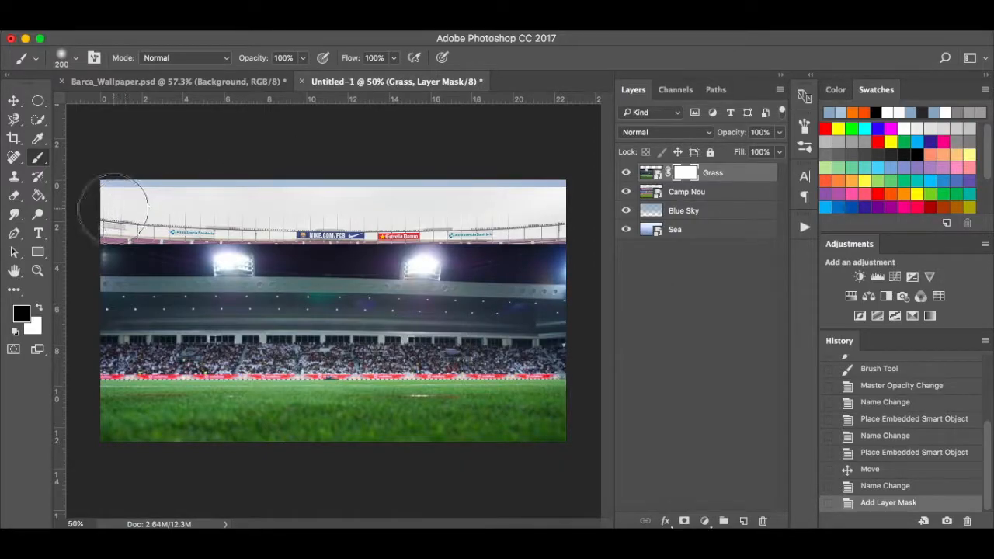
Paint black on the Grass mask over the upper stadium, lower stands and stands-grass seam.
mouse_move(115, 210)
left_mouse_down()
mouse_move(235, 187)
mouse_move(544, 226)
mouse_move(115, 272)
left_mouse_up()
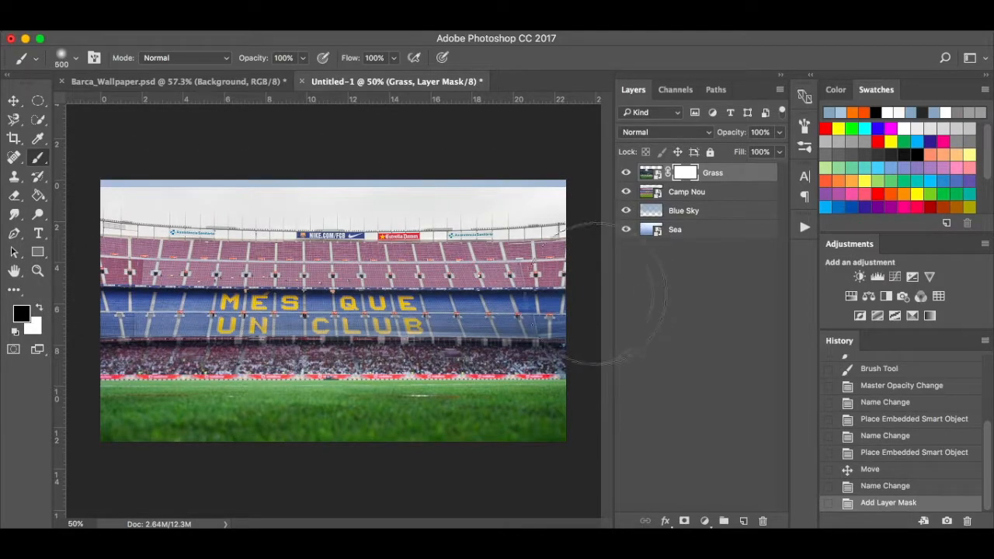
key("bracketleft")
key("bracketleft")
key("bracketleft")
key("bracketleft")
key("bracketleft")
key("bracketleft")
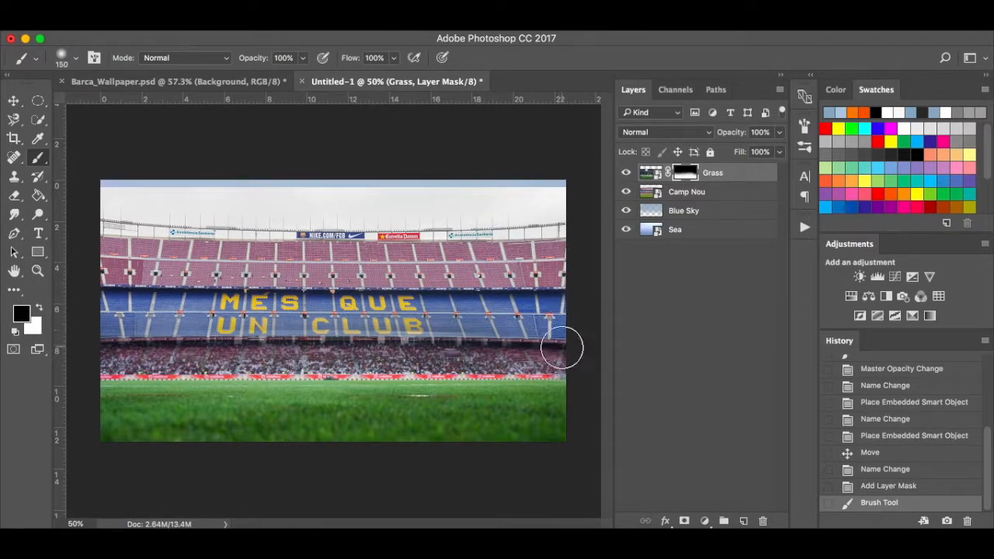
mouse_move(561, 349)
left_mouse_down()
mouse_move(100, 340)
mouse_move(154, 353)
mouse_move(455, 344)
mouse_move(606, 354)
left_mouse_up()
scroll(407, 391, "up", 5)
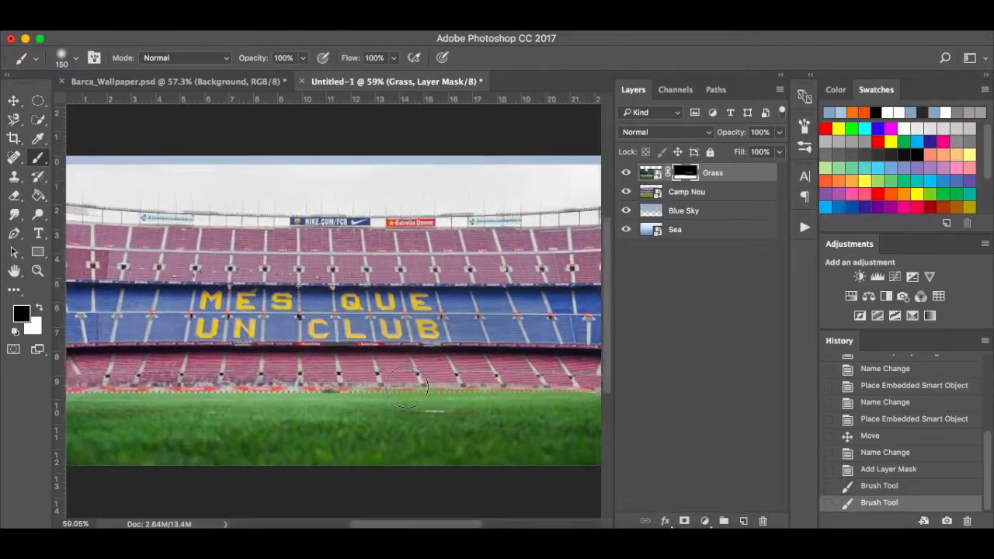
scroll(407, 386, "right", 4)
scroll(201, 381, "left", 8)
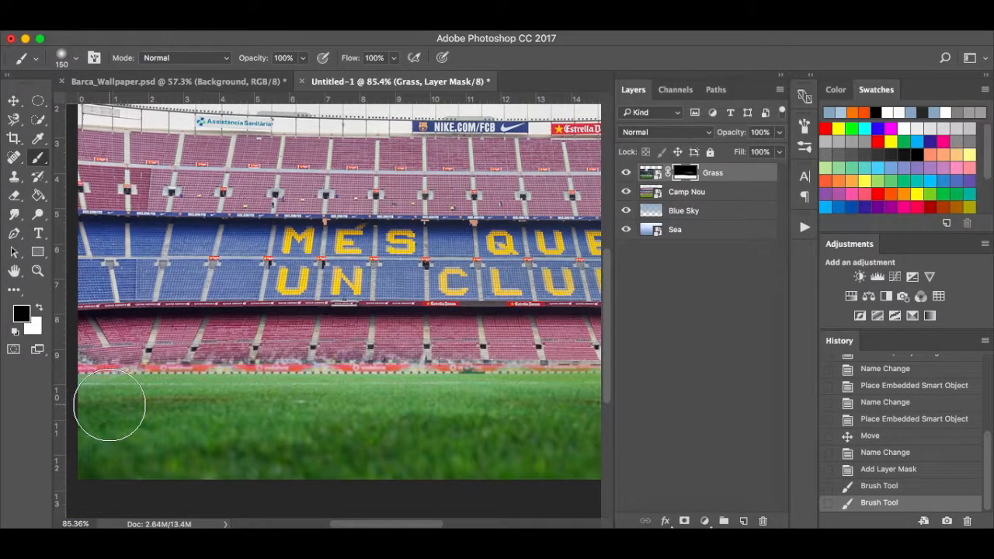
key("bracketleft")
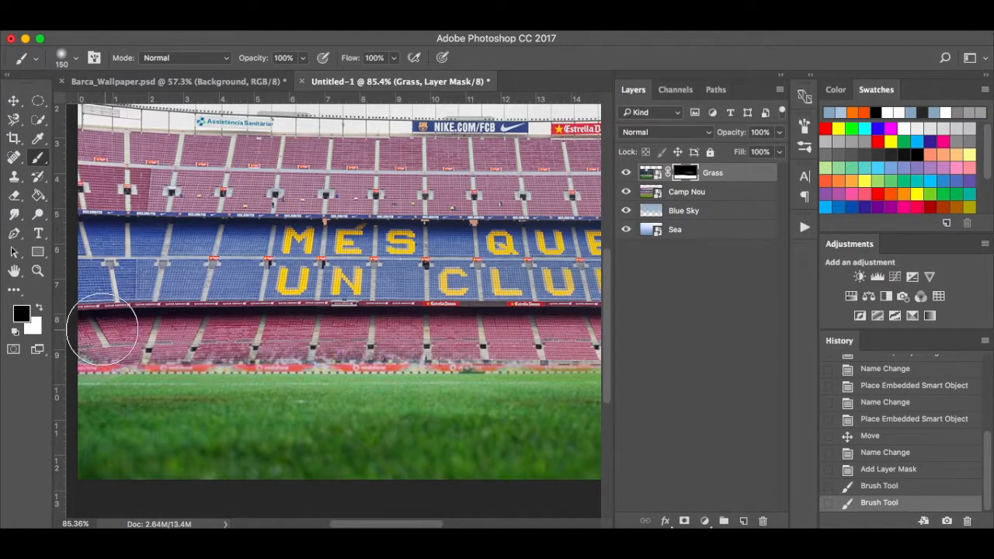
key("bracketleft")
key("bracketleft")
key("bracketleft")
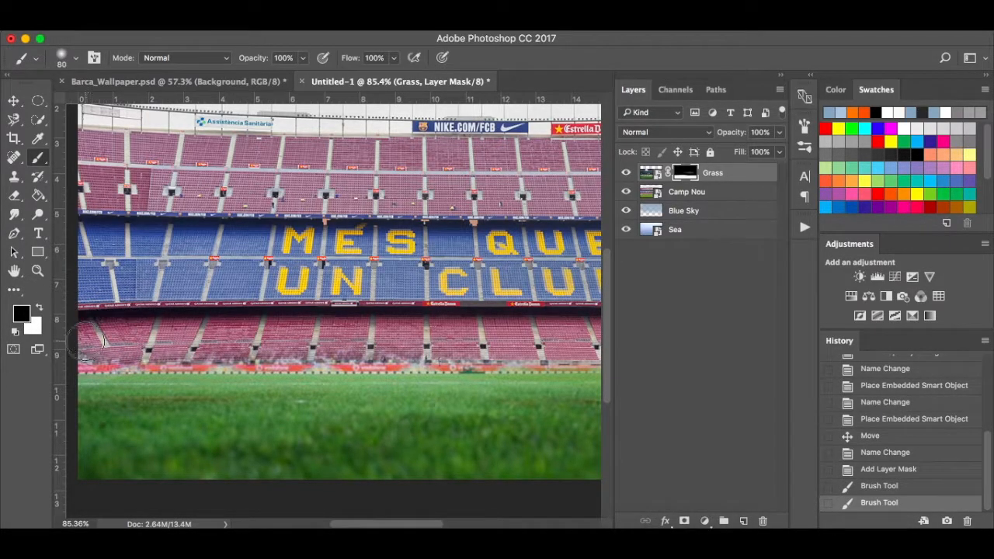
mouse_move(89, 345)
left_mouse_down()
mouse_move(365, 354)
mouse_move(559, 338)
left_mouse_up()
scroll(556, 335, "right", 8)
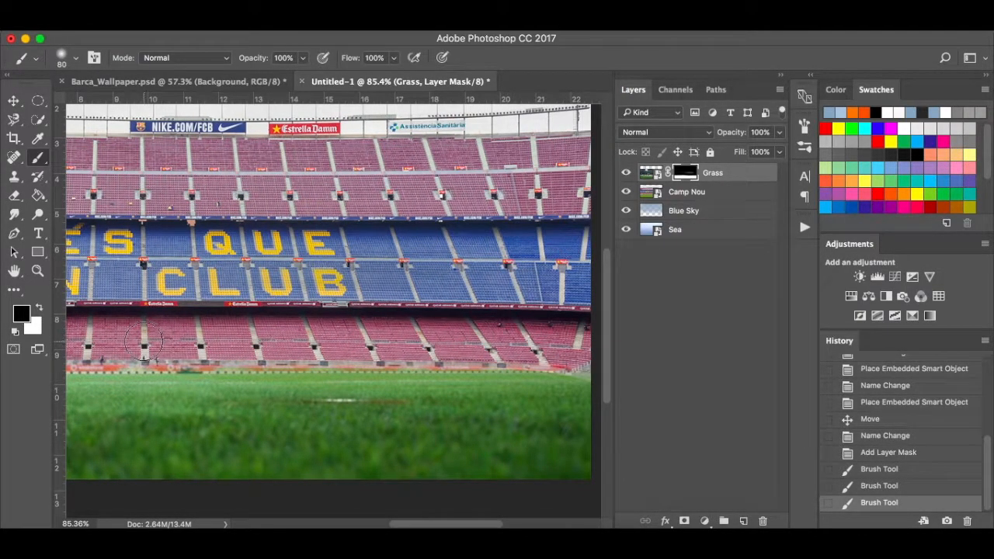
Paint white on the Grass mask to restore grass along the field edge.
left_click(602, 355)
scroll(601, 351, "right", 3)
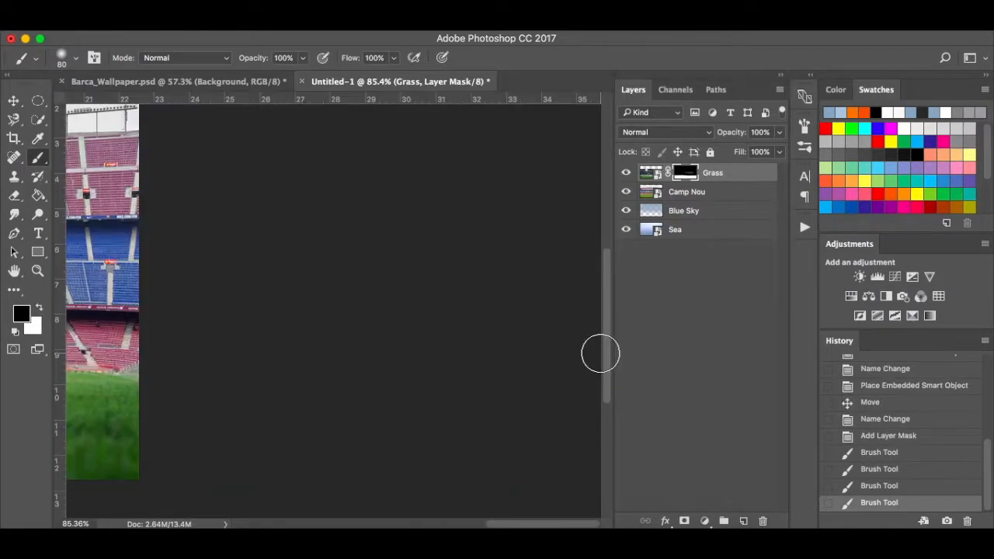
scroll(253, 365, "down", 3)
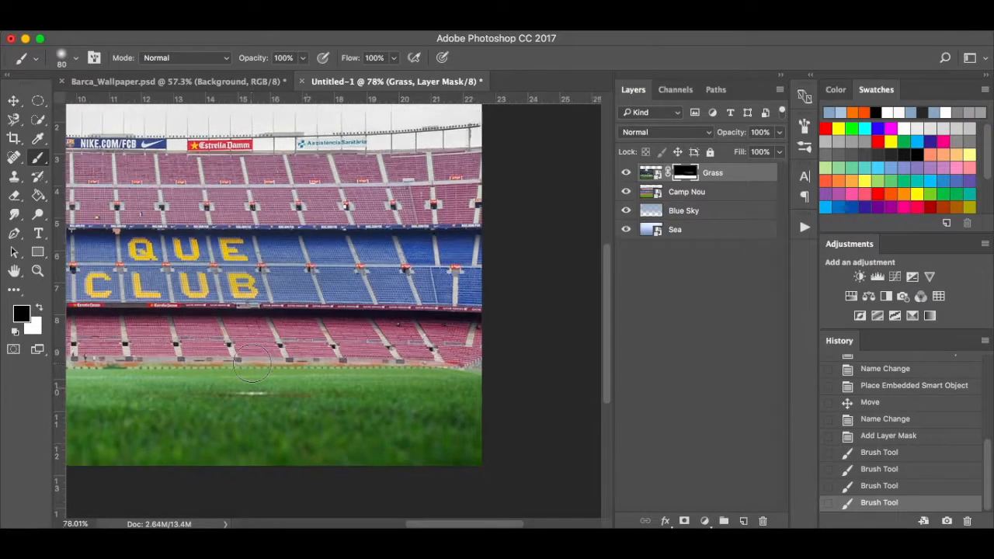
scroll(260, 365, "left", 10)
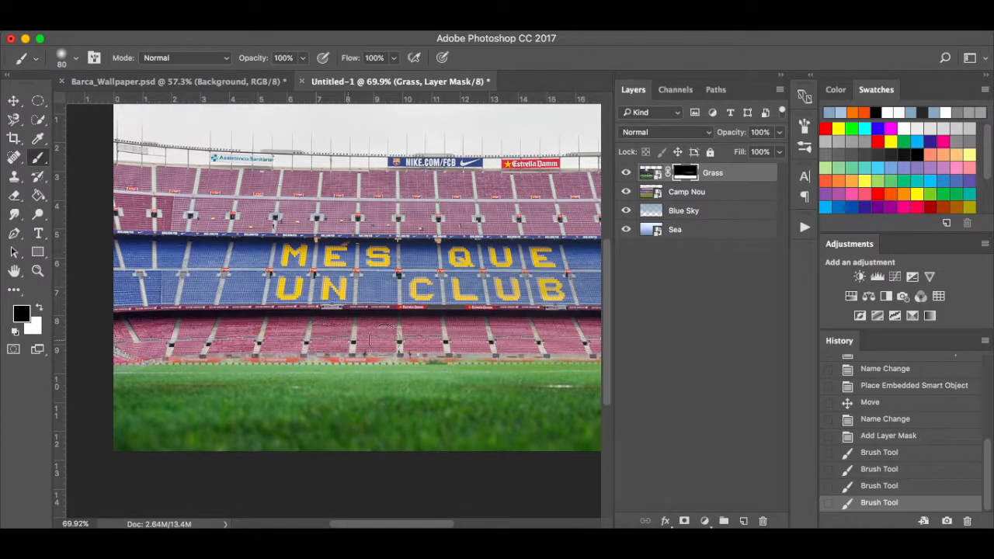
left_click(474, 338)
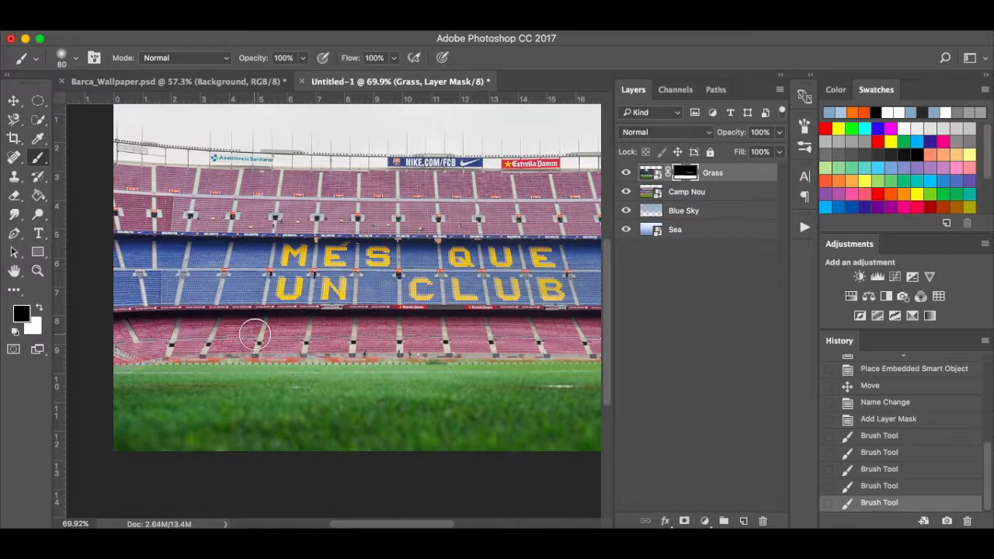
key("x")
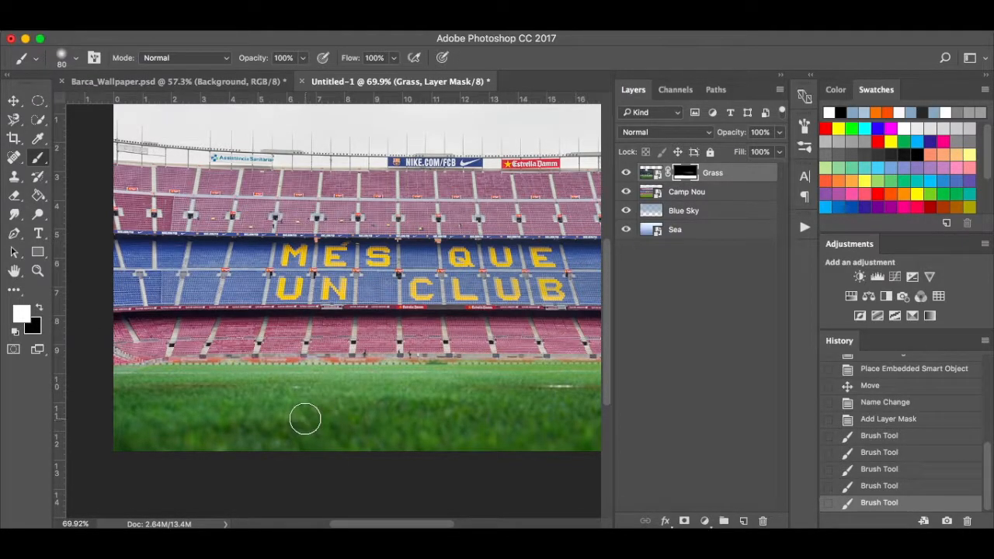
scroll(303, 415, "right", 5)
left_click_drag(306, 377, 349, 286)
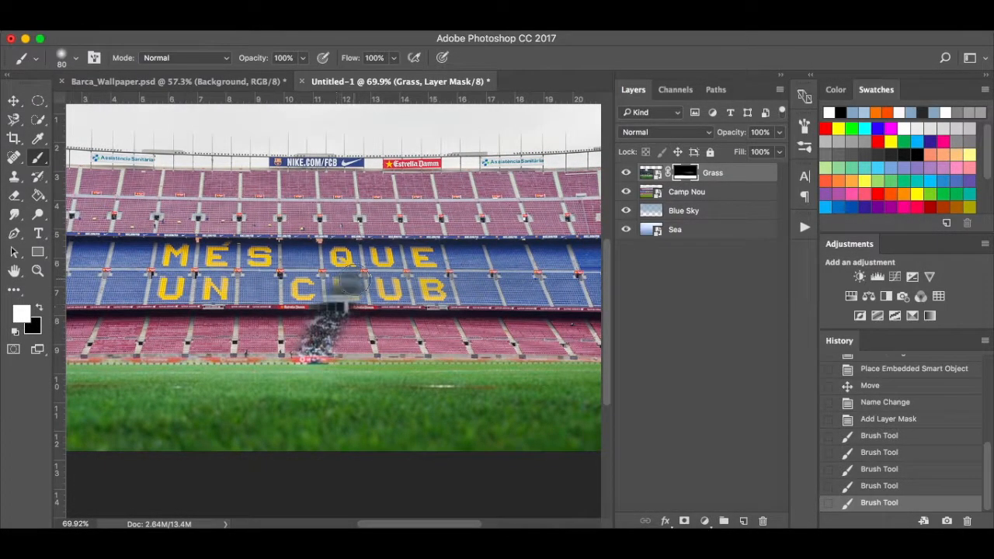
key("super+z")
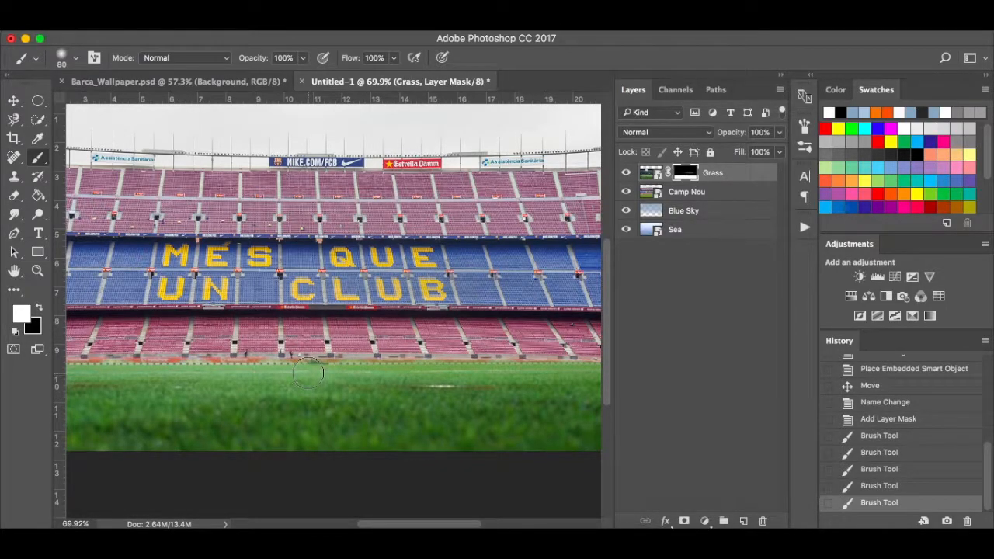
scroll(208, 388, "left", 5)
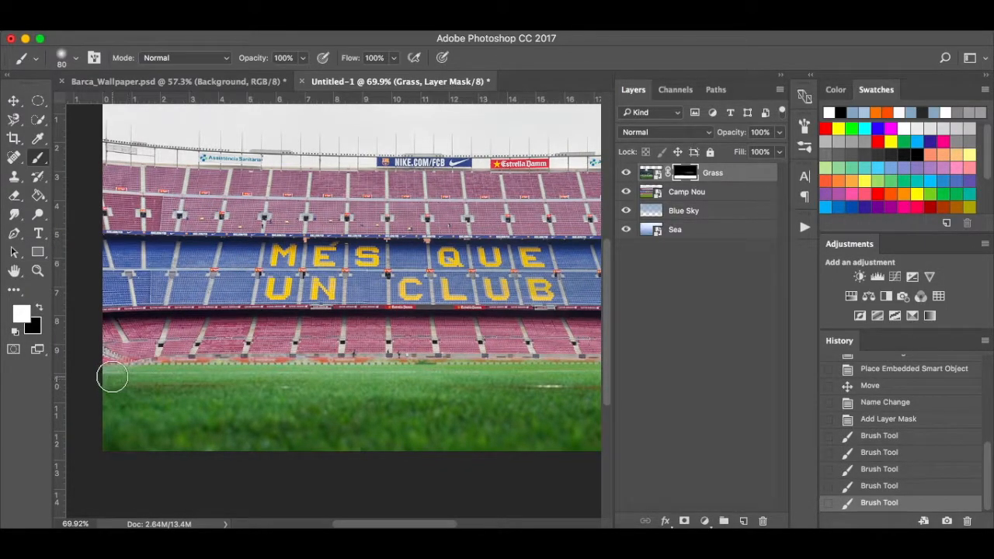
mouse_move(110, 377)
left_mouse_down()
mouse_move(609, 383)
mouse_move(487, 380)
left_mouse_up()
Paint black along the lower stands from left to right to hide the blurred Grass layer.
scroll(262, 384, "left", 10)
scroll(261, 384, "left", 3)
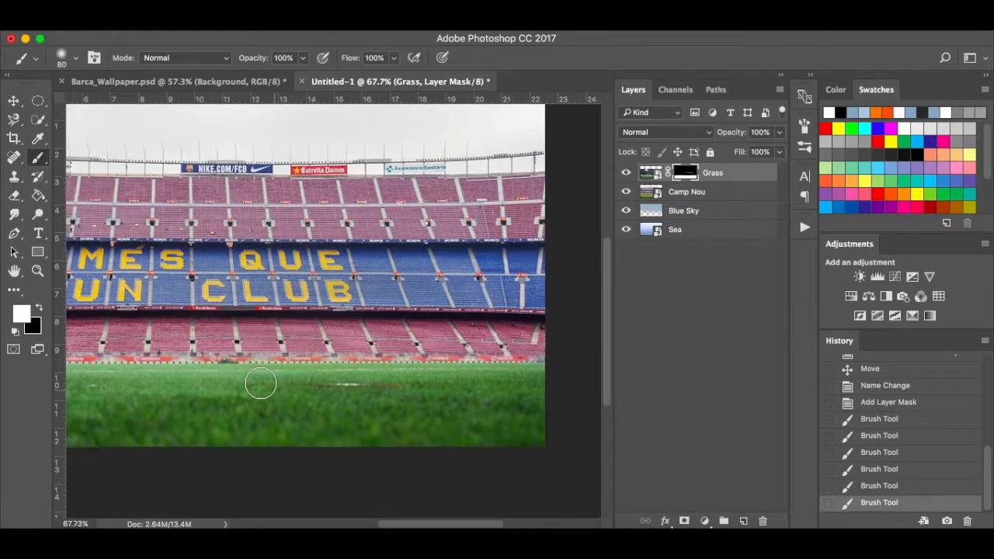
scroll(261, 383, "down", 2)
scroll(261, 384, "up", 2)
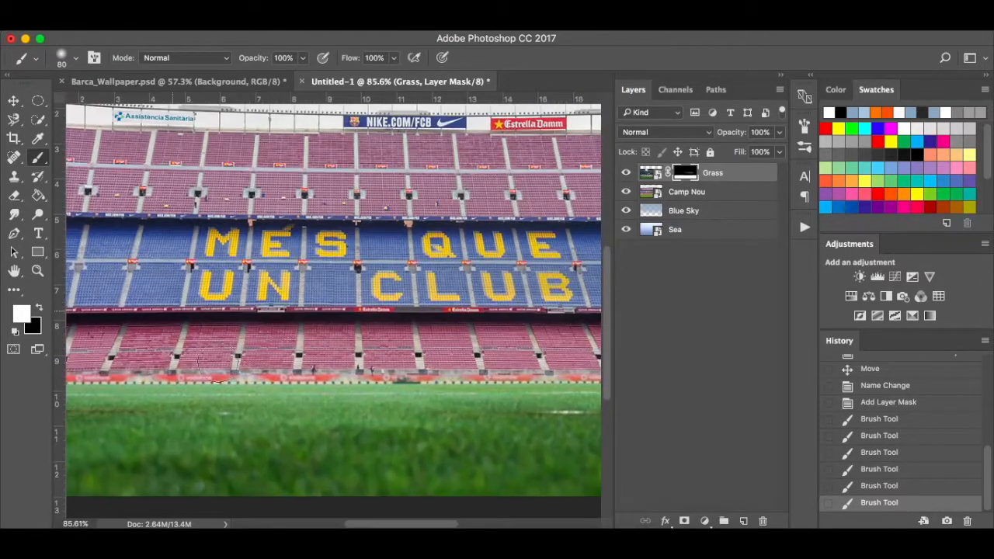
scroll(150, 342, "up", 1)
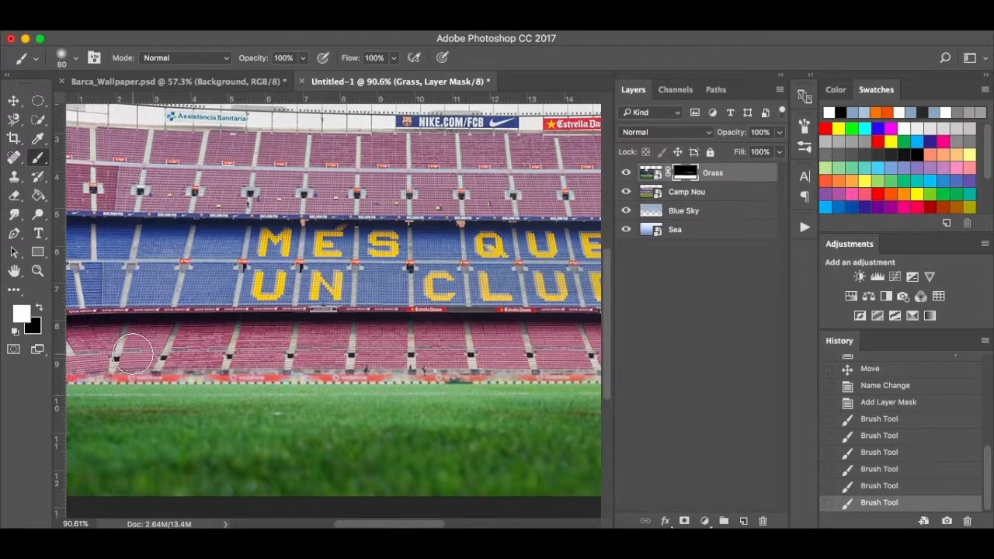
scroll(117, 354, "left", 3)
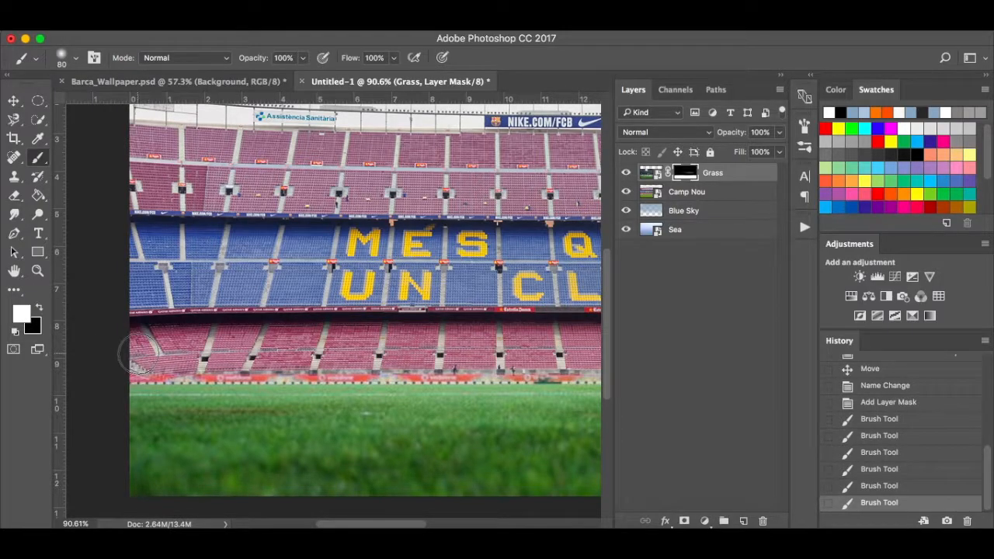
key("x")
left_click_drag(138, 354, 407, 354)
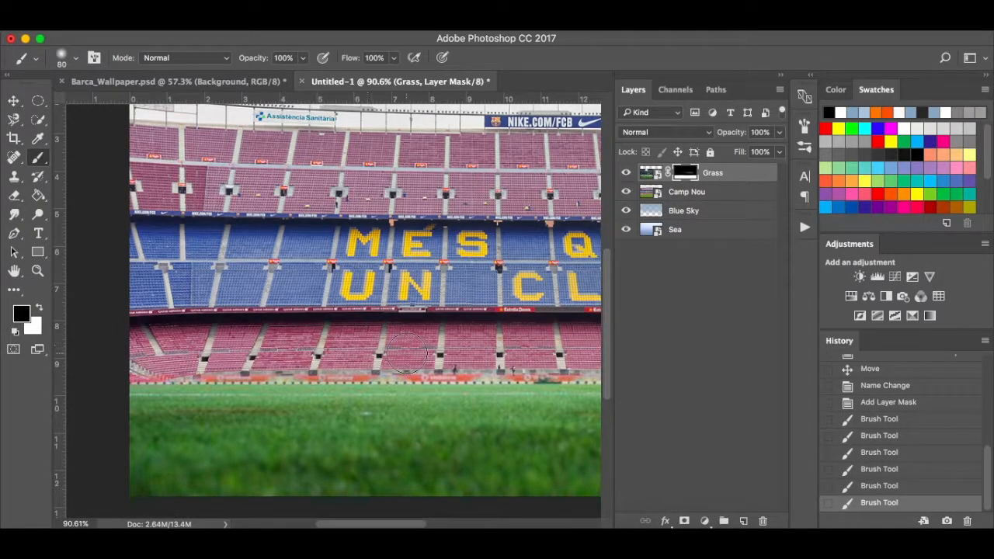
left_click_drag(487, 350, 509, 350)
scroll(509, 351, "right", 5)
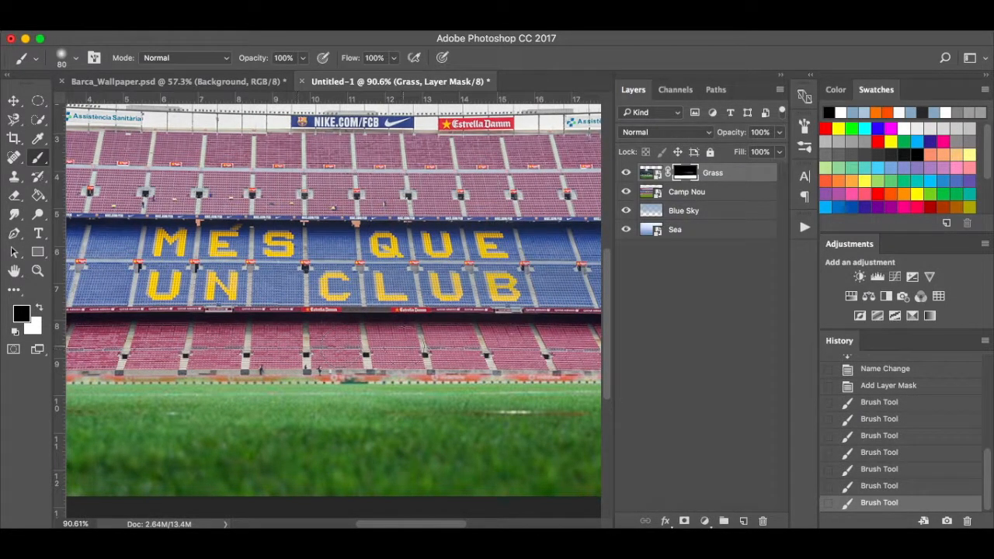
left_click(488, 344)
scroll(488, 344, "right", 4)
mouse_move(311, 366)
left_mouse_down()
mouse_move(486, 364)
mouse_move(552, 374)
left_mouse_up()
scroll(544, 372, "right", 4)
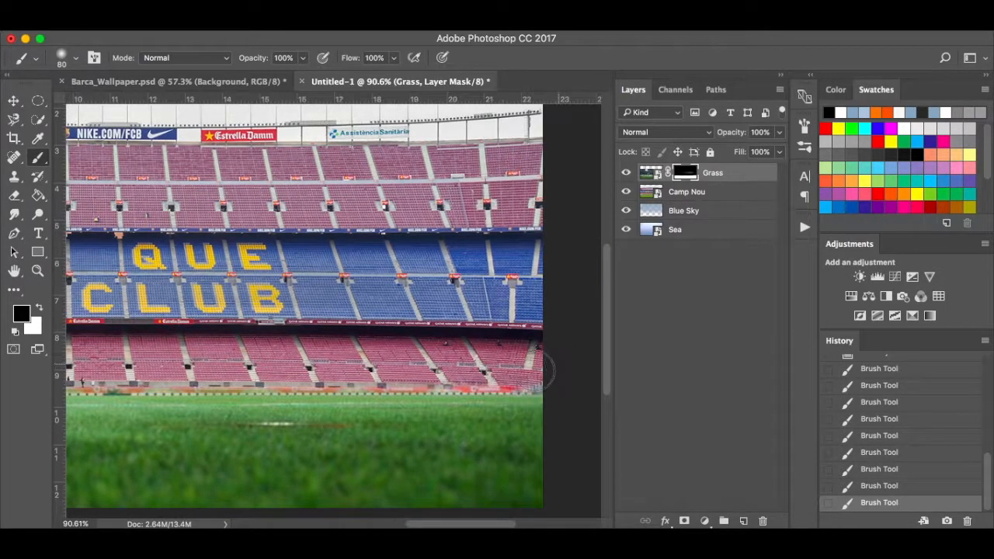
left_click_drag(387, 365, 563, 358)
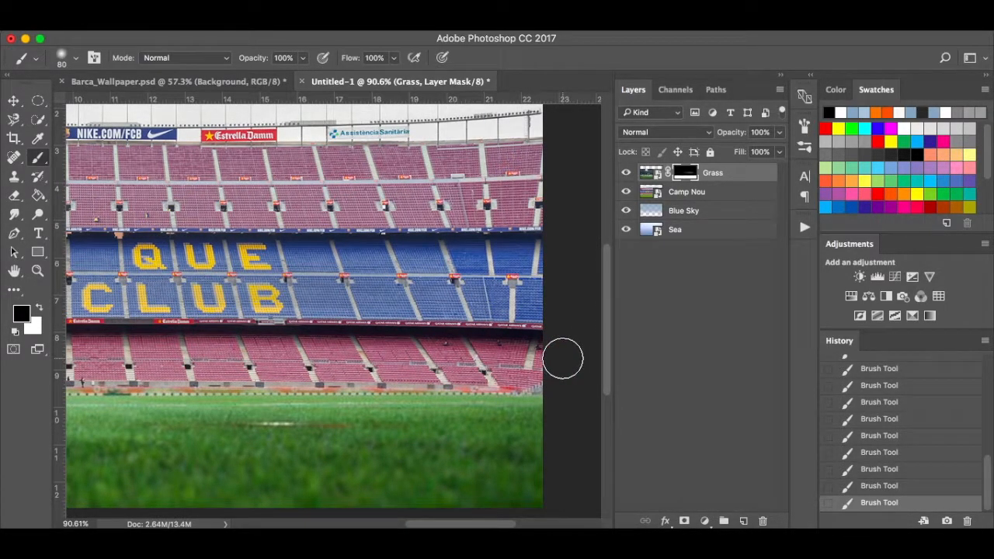
With a smaller 45 px white brush, reveal the grass edge and the red ad band across the width.
key("x")
key("bracketleft")
key("bracketleft")
key("bracketleft")
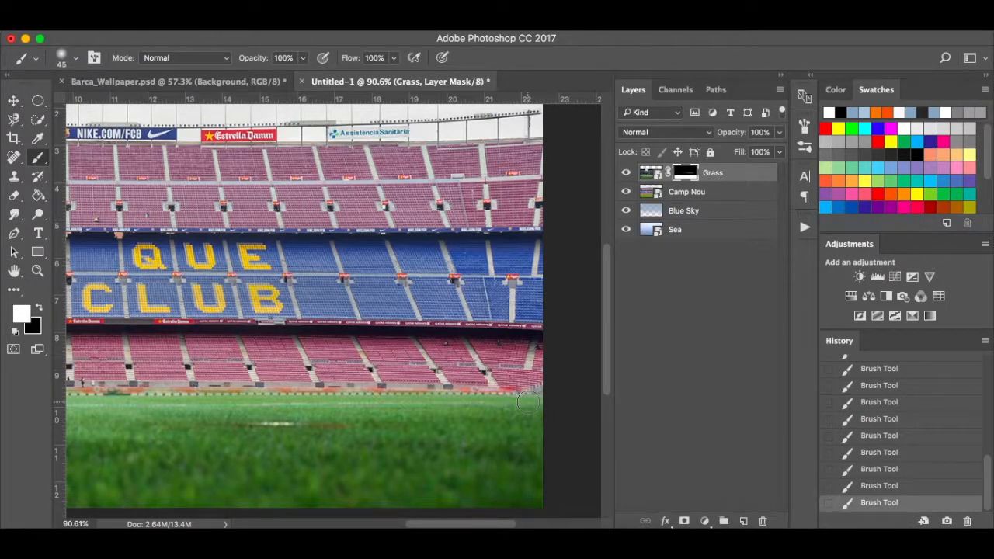
left_click_drag(527, 402, 108, 406)
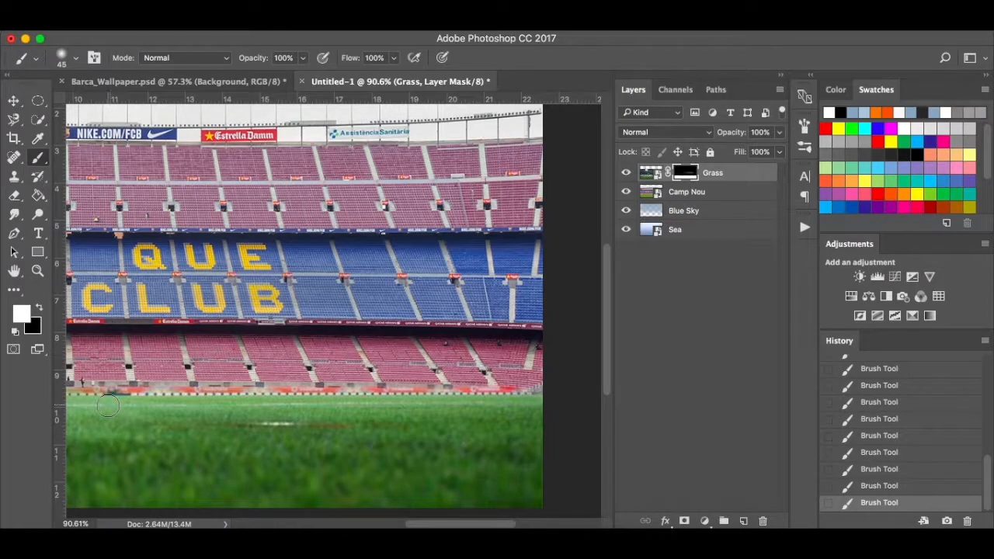
scroll(86, 399, "left", 6)
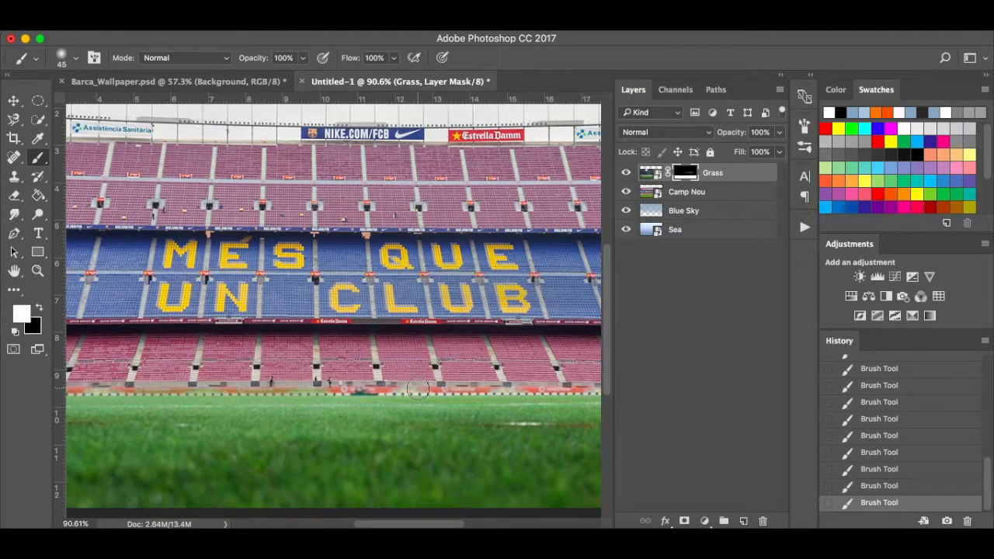
mouse_move(360, 399)
left_mouse_down()
mouse_move(314, 392)
mouse_move(367, 400)
left_mouse_up()
left_click_drag(436, 401, 74, 399)
scroll(78, 400, "left", 5)
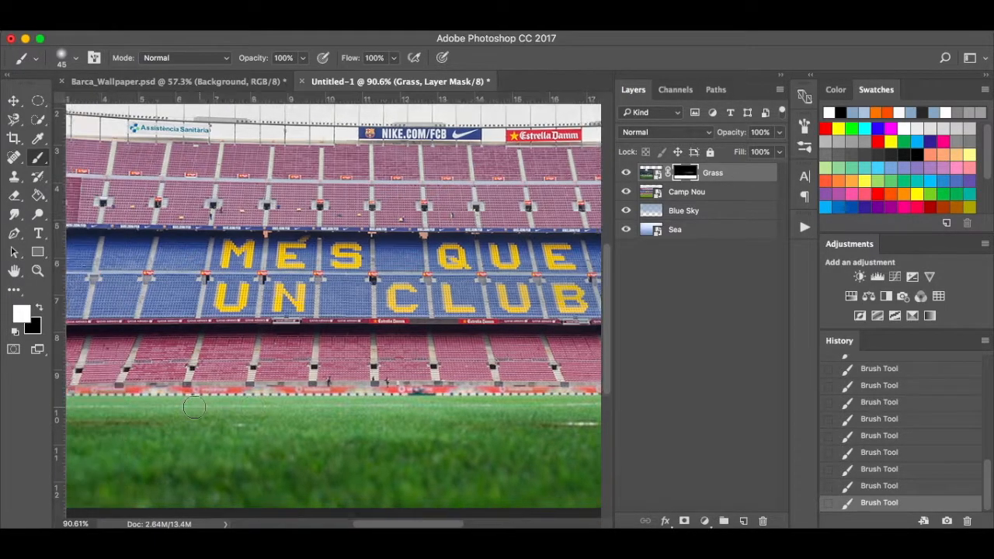
scroll(127, 399, "left", 20)
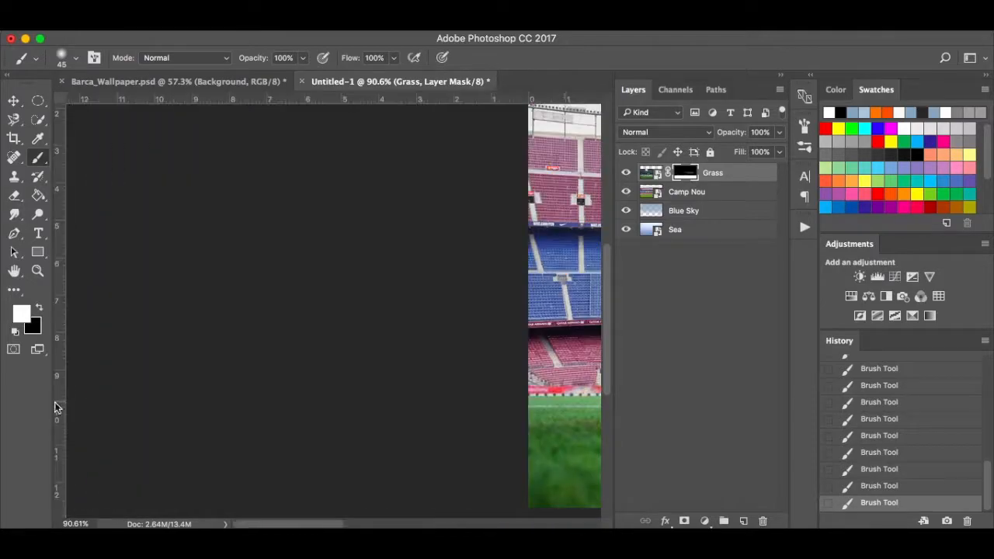
scroll(462, 397, "right", 12)
scroll(335, 396, "right", 6)
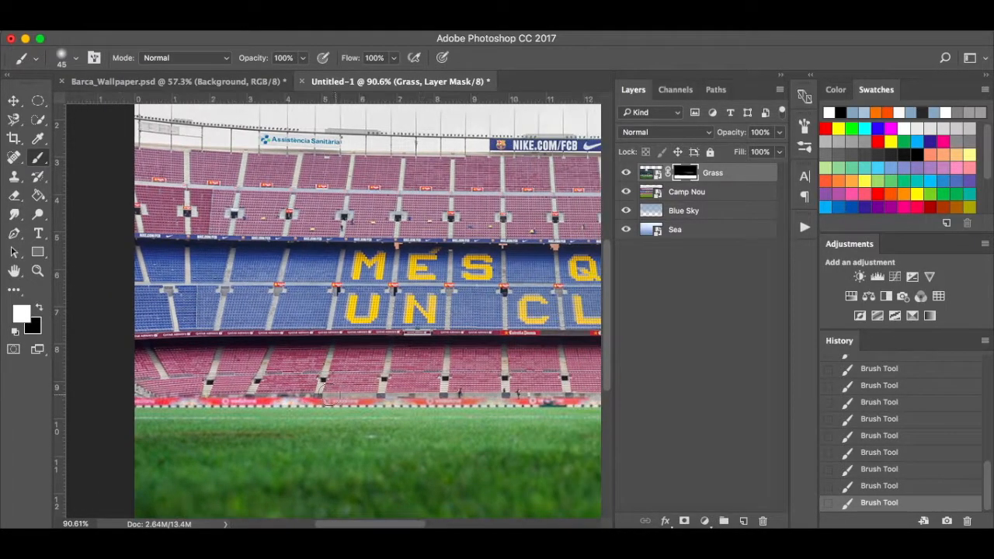
Hide the grass over the bottom of the stands in black and zoom out to the full image.
key("x")
left_click_drag(194, 386, 324, 387)
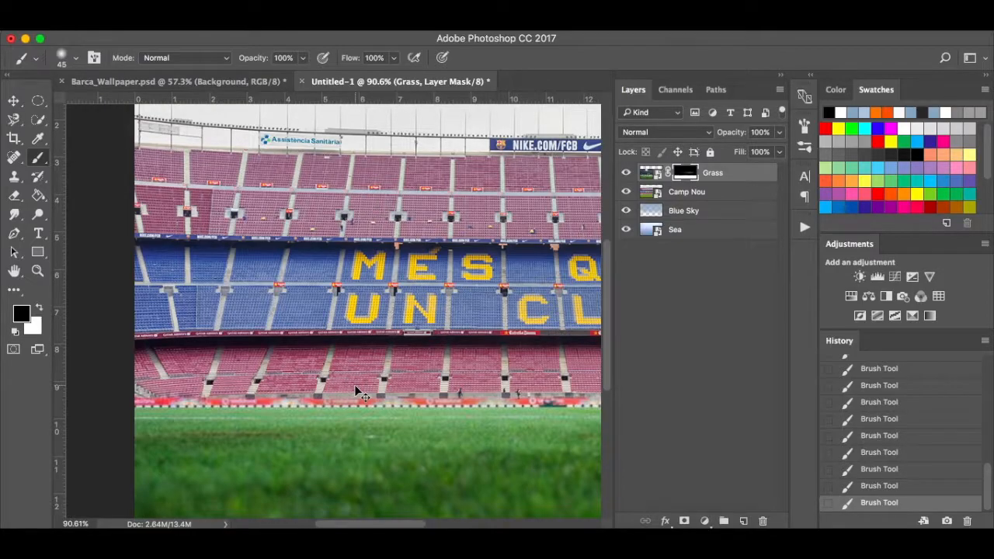
key("super+0")
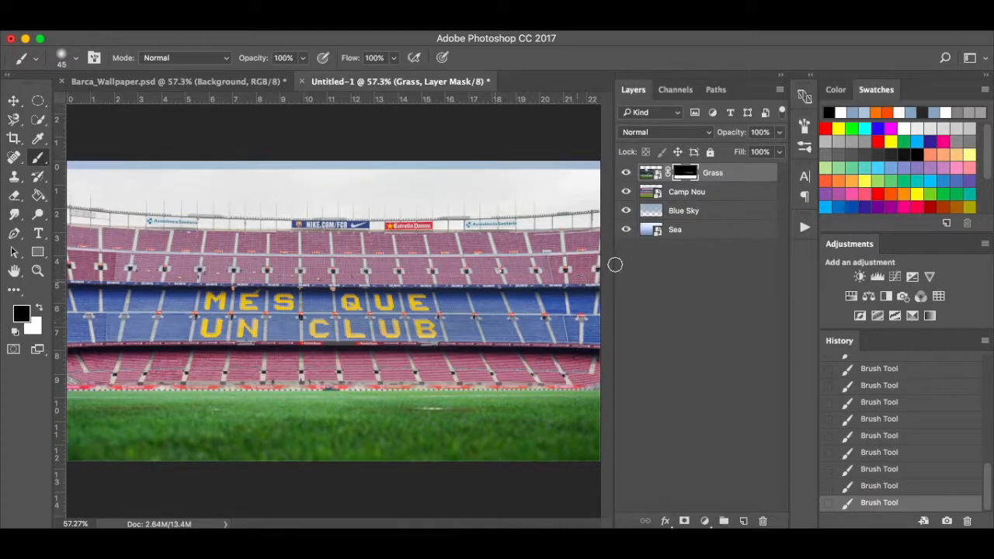
View the Grass mask alone and paint its grey streaks black with a 175–400 px brush.
left_click(711, 193)
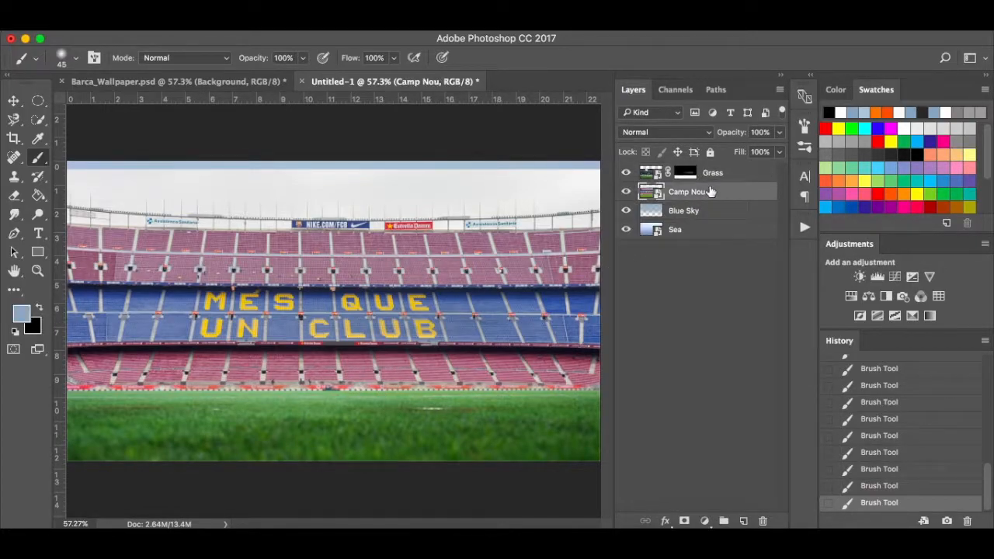
left_click(685, 174)
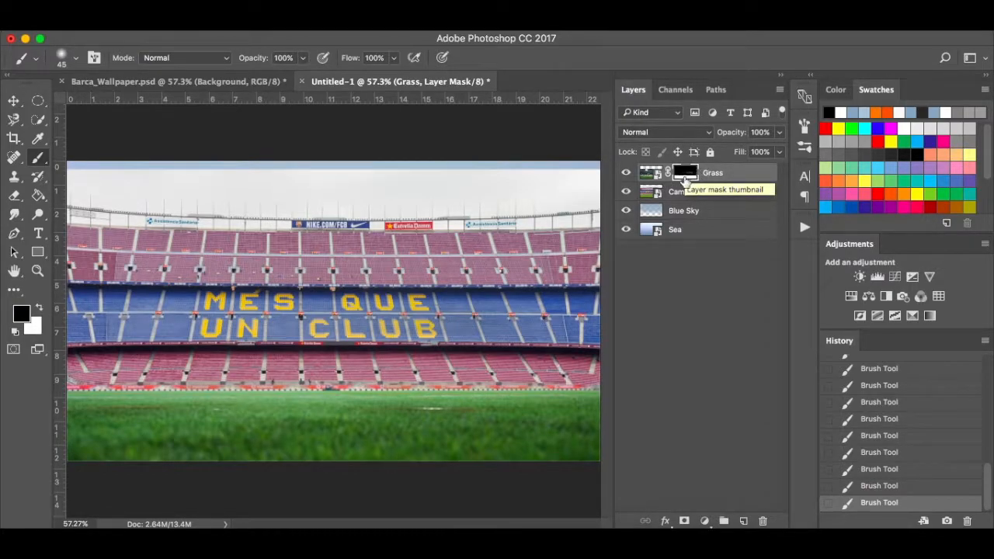
left_click(685, 177, "alt")
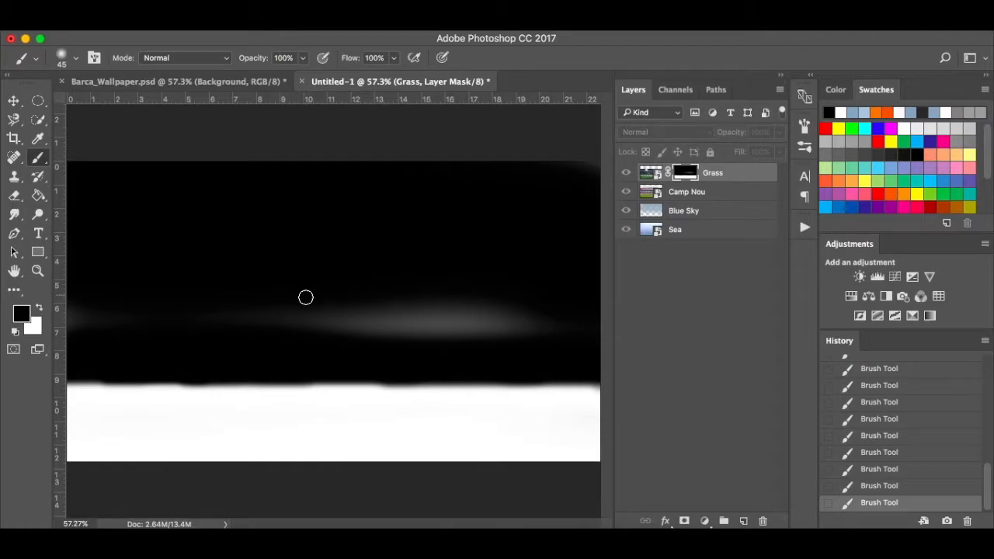
key("bracketright")
key("bracketright")
key("bracketright")
key("bracketright")
key("bracketright")
key("bracketright")
key("bracketright")
key("bracketright")
key("bracketright")
mouse_move(276, 314)
left_mouse_down()
mouse_move(526, 312)
mouse_move(484, 313)
left_mouse_up()
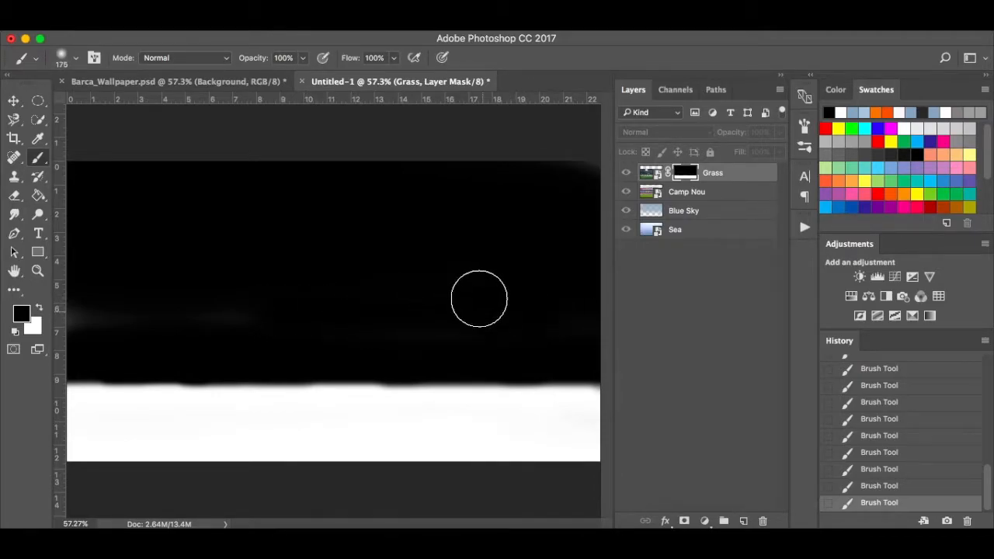
key("bracketright")
key("bracketright")
key("bracketright")
key("bracketright")
key("bracketright")
key("bracketright")
key("bracketright")
key("bracketright")
key("bracketright")
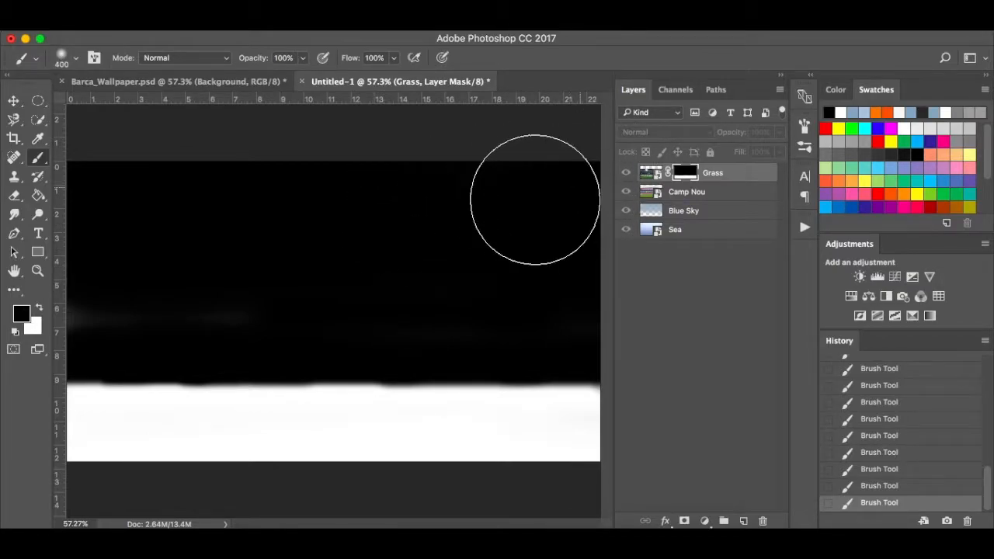
mouse_move(101, 288)
left_mouse_down()
mouse_move(233, 295)
mouse_move(474, 280)
mouse_move(539, 288)
mouse_move(528, 259)
left_mouse_up()
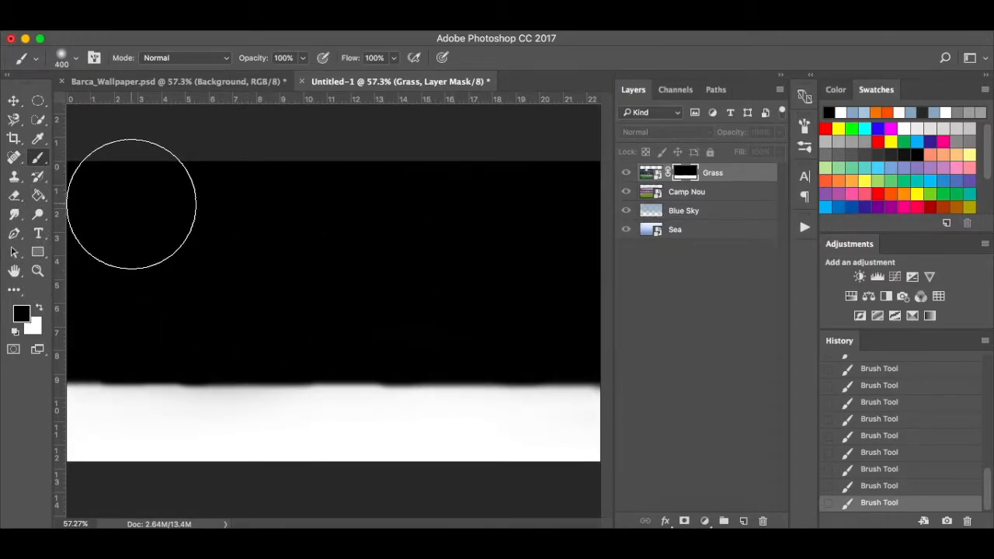
scroll(131, 204, "down", 2)
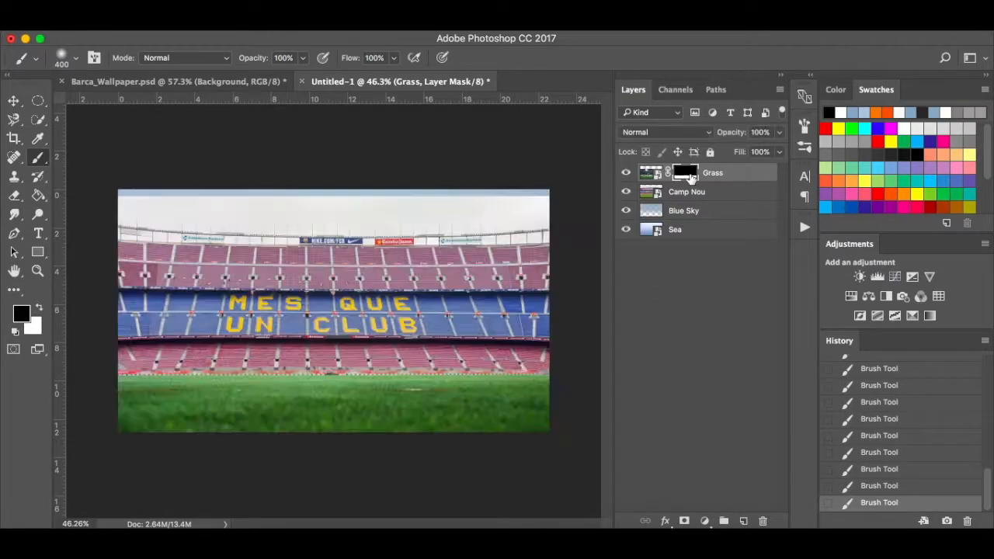
left_click(690, 179, "alt")
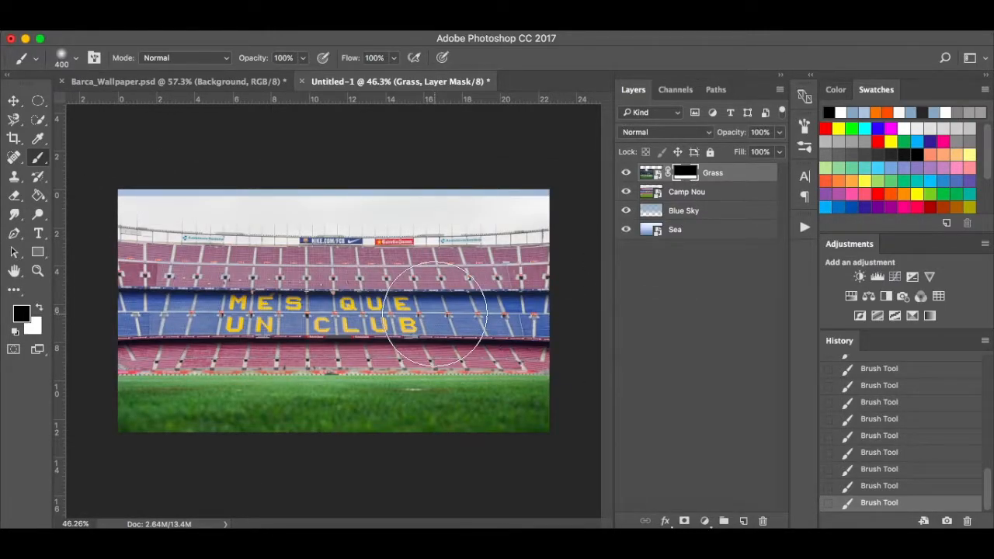
Compare the composite with Grass hidden, then add a white layer mask to Camp Nou.
left_click(626, 173)
left_click(626, 174)
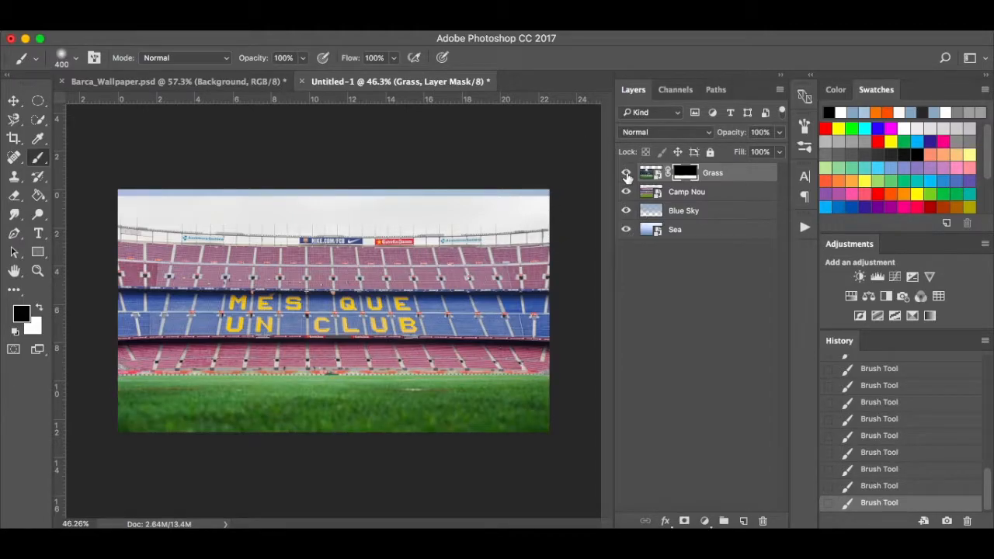
left_click(717, 192)
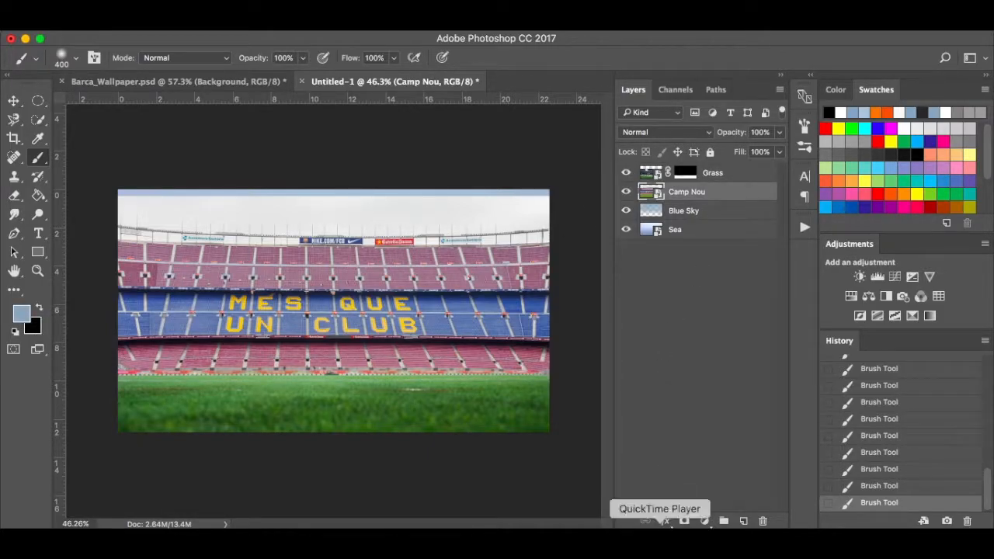
left_click(684, 521)
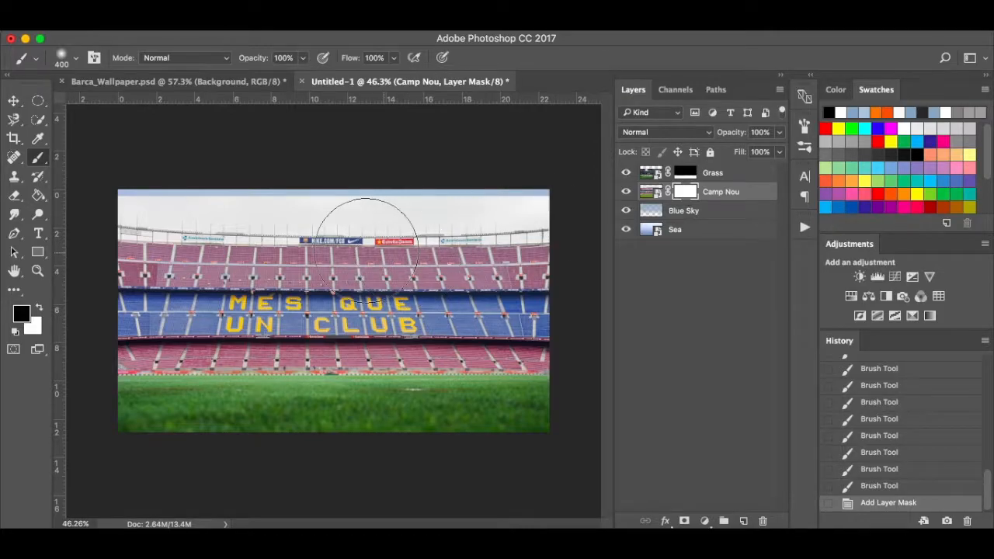
Paint black at 25% then 12% flow with a 500 px brush over Camp Nou's upper stands.
left_click(394, 59)
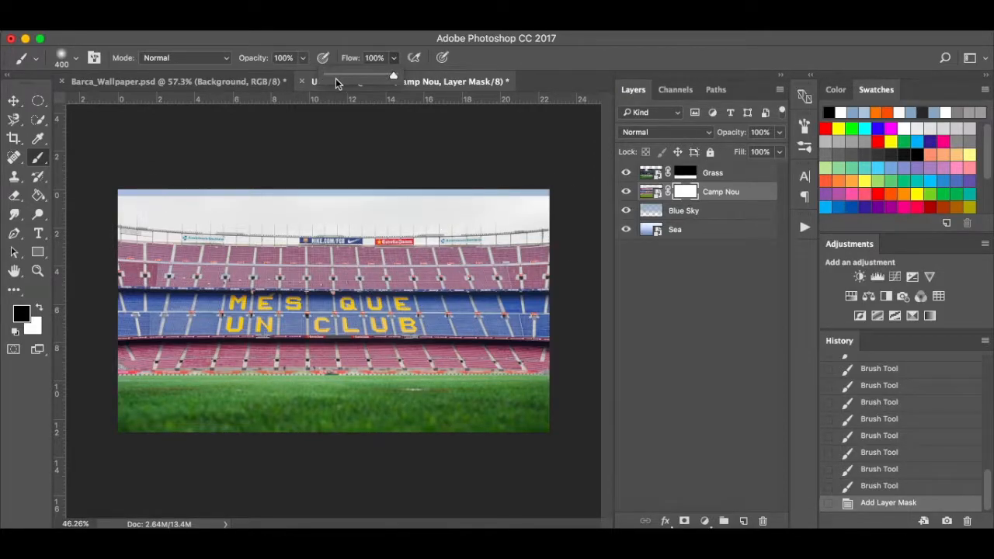
left_click_drag(344, 75, 343, 76)
mouse_move(112, 225)
left_mouse_down()
mouse_move(344, 230)
mouse_move(114, 206)
mouse_move(163, 197)
mouse_move(76, 195)
mouse_move(63, 176)
mouse_move(300, 163)
mouse_move(248, 157)
mouse_move(498, 160)
mouse_move(270, 184)
mouse_move(539, 174)
mouse_move(604, 216)
mouse_move(607, 202)
mouse_move(365, 187)
mouse_move(490, 191)
mouse_move(540, 197)
mouse_move(341, 203)
mouse_move(614, 197)
mouse_move(544, 178)
left_mouse_up()
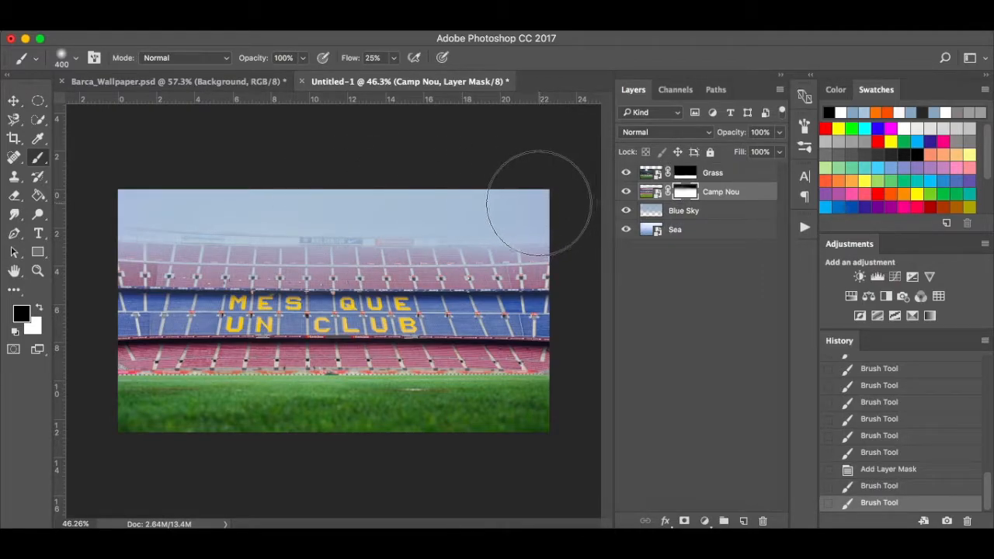
key("bracketright")
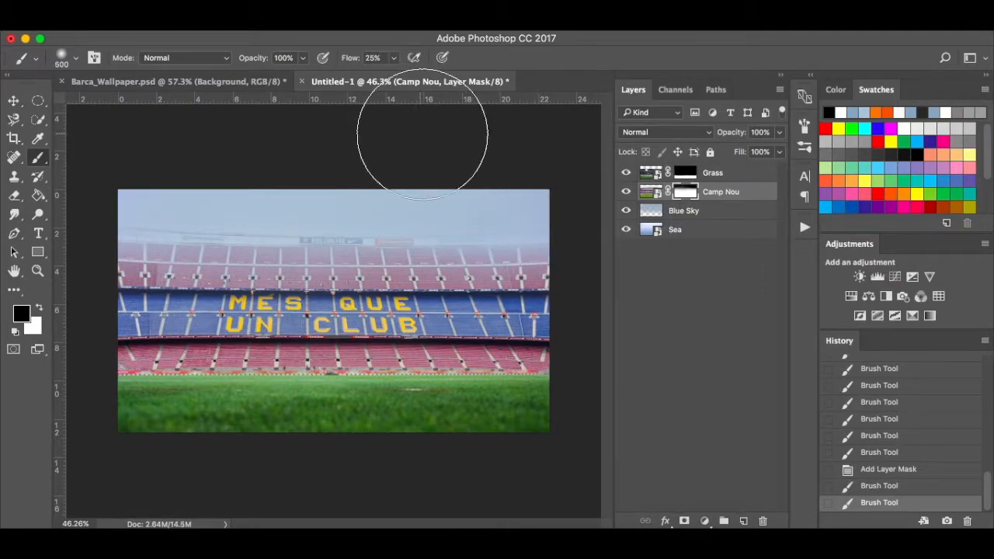
left_click(393, 60)
mouse_move(122, 231)
left_mouse_down()
mouse_move(375, 235)
mouse_move(99, 248)
mouse_move(411, 239)
mouse_move(630, 255)
mouse_move(486, 217)
mouse_move(494, 209)
mouse_move(423, 206)
mouse_move(450, 192)
left_mouse_up()
left_click(89, 206)
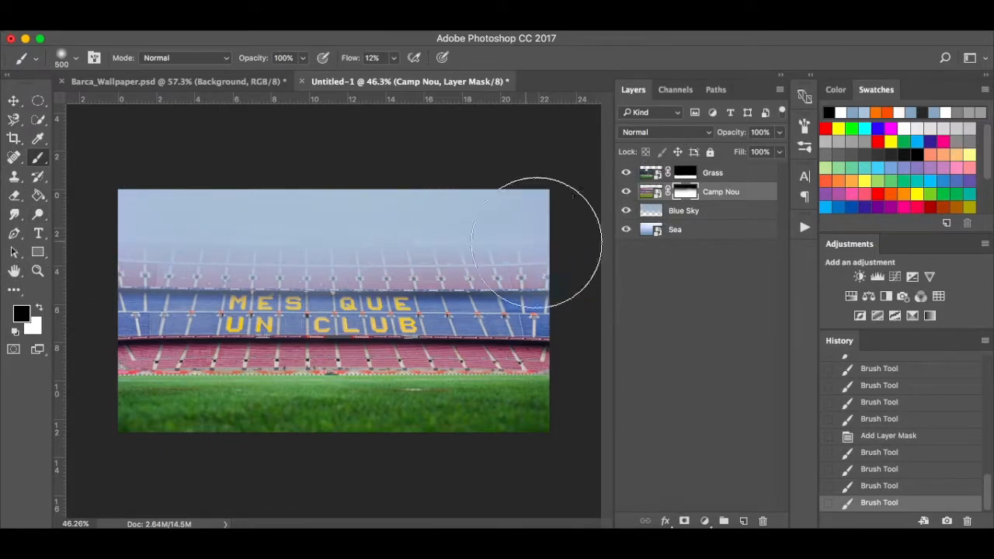
left_click_drag(549, 266, 46, 281)
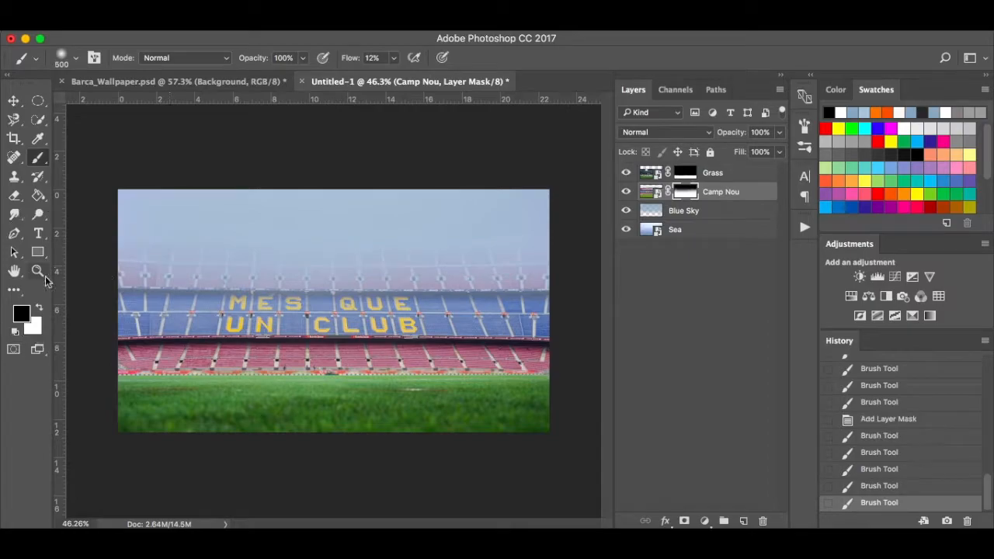
After comparing with Barca_Wallpaper, paint white to bring back some of the upper stands.
left_click(178, 84)
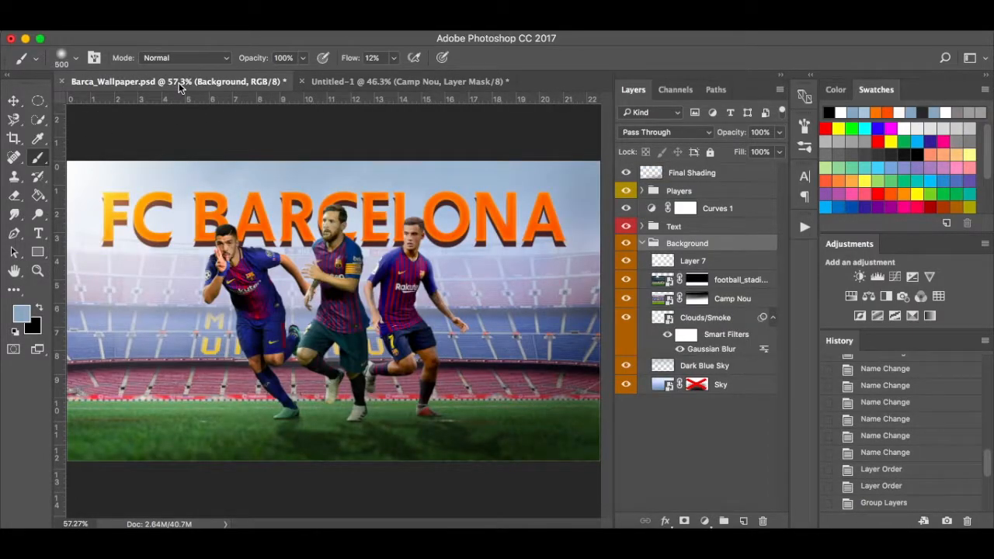
left_click(455, 82)
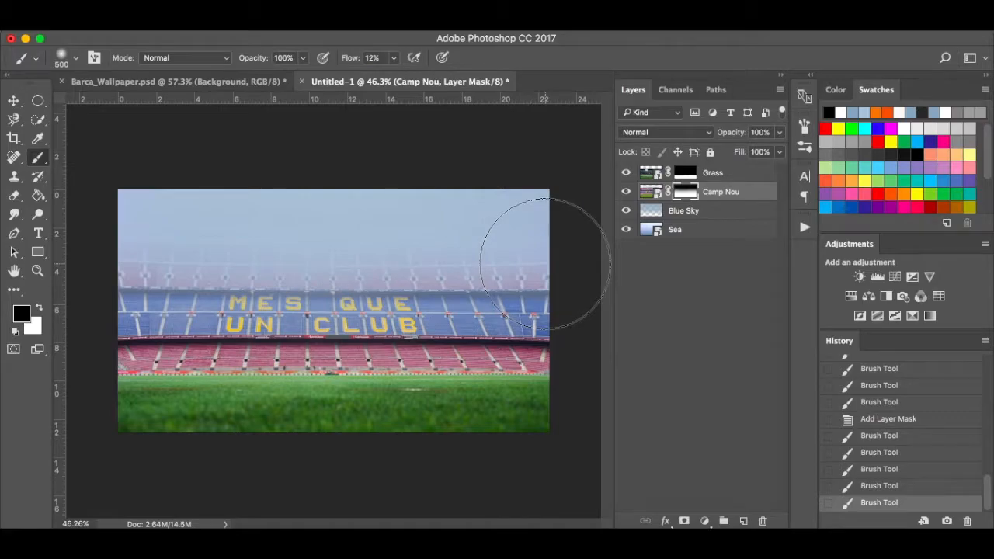
key("x")
left_click_drag(533, 288, 88, 311)
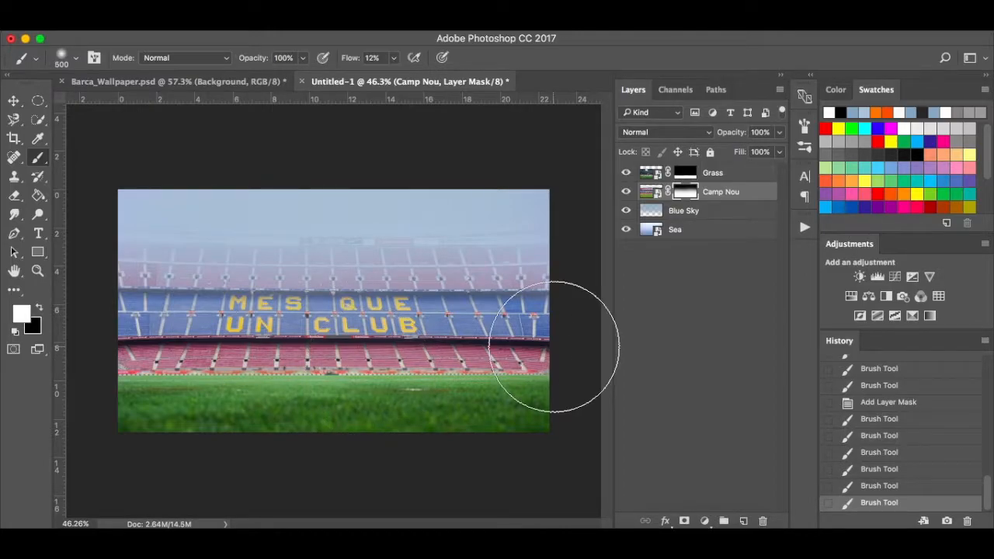
key("v")
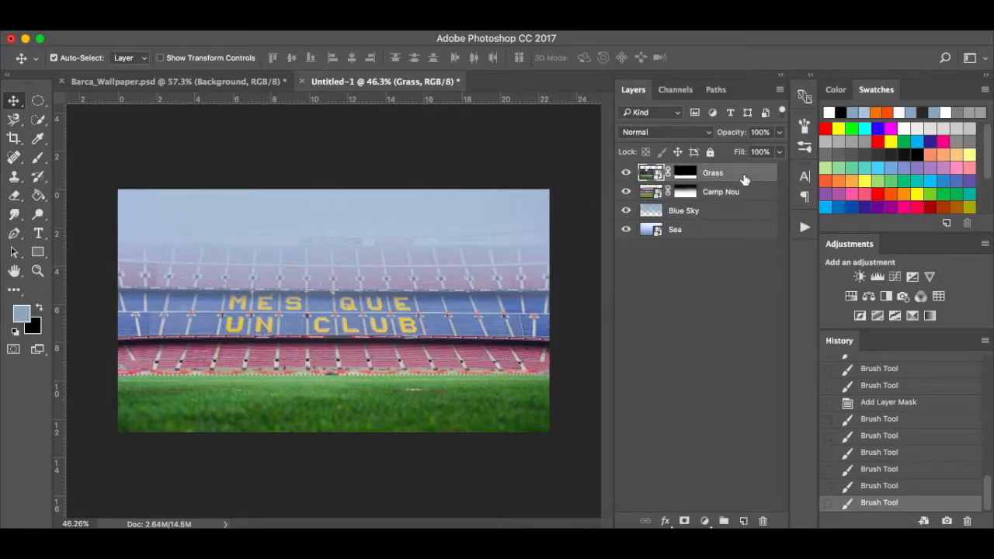
Add a new empty layer at the top of the stack and name it Smoke.
left_click(743, 521)
double_click(682, 172)
type("Smoke")
key("Return")
key("b")
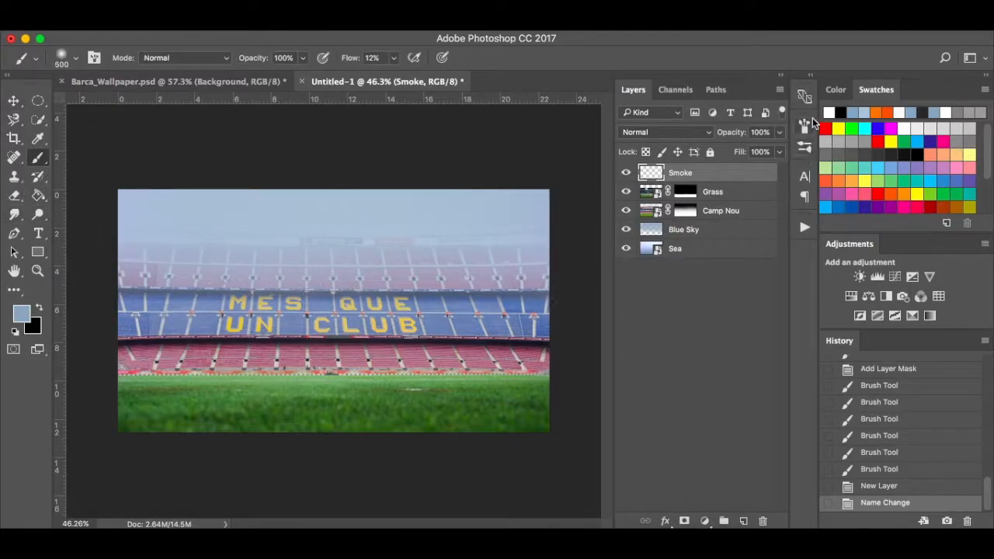
left_click(466, 31)
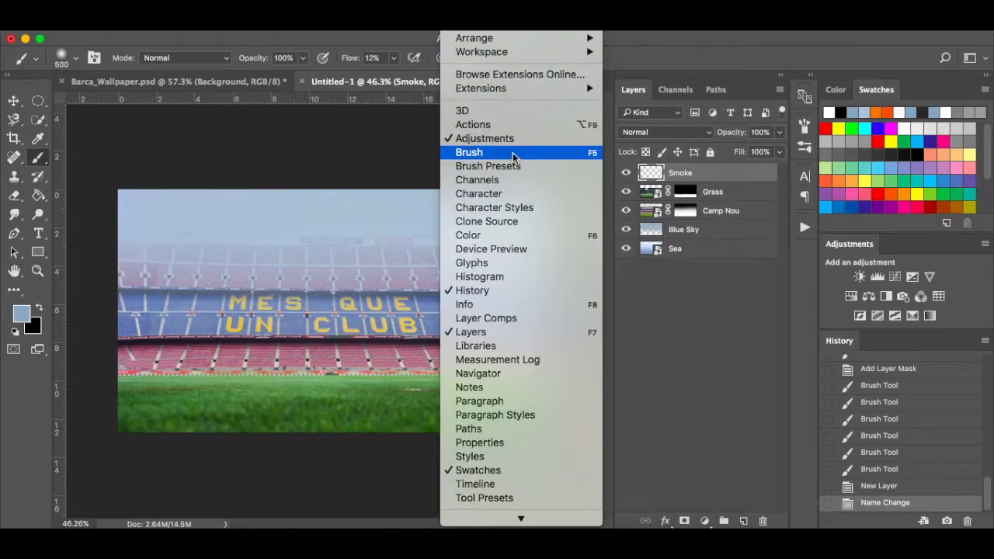
Browse the brush tip shape settings in the Brush panel, then collapse the panel.
left_click(615, 45)
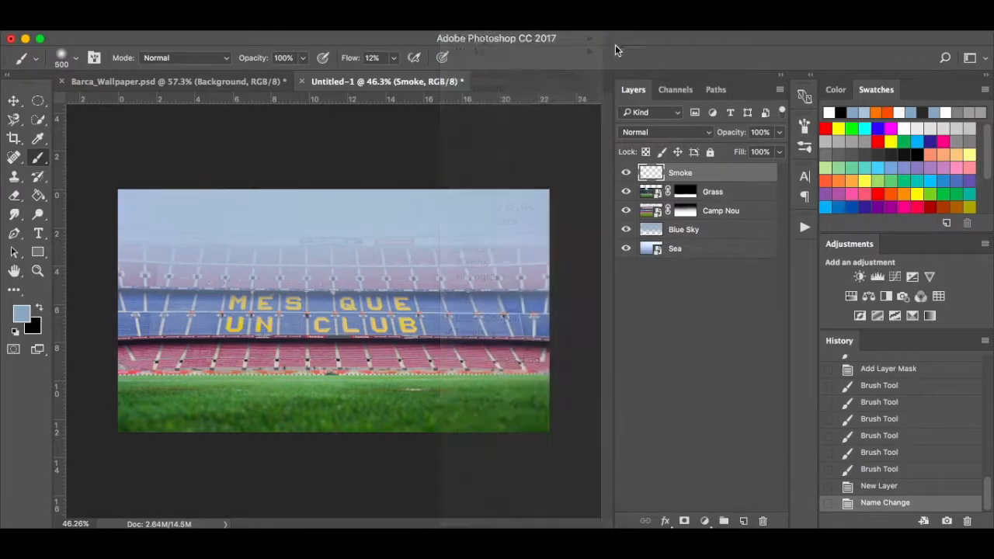
left_click(805, 147)
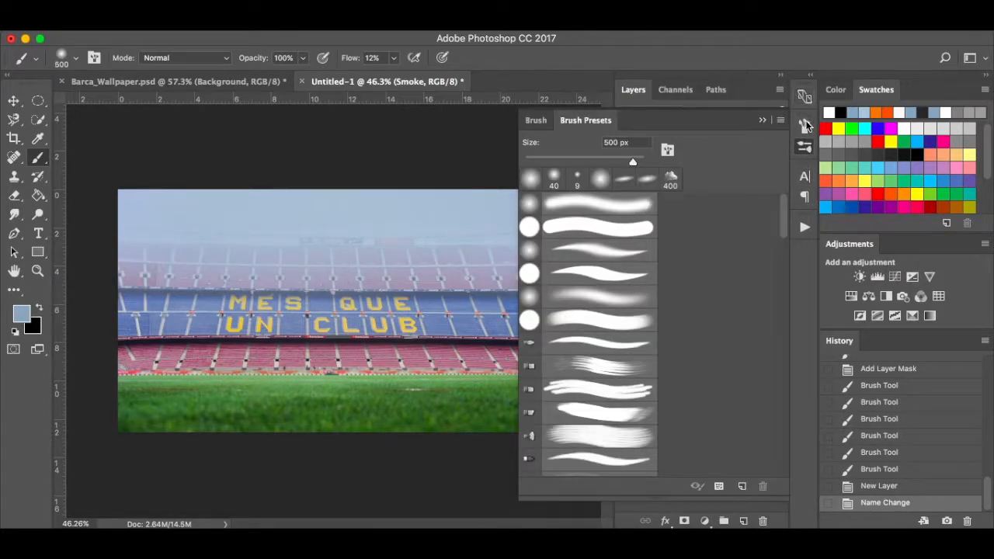
left_click(804, 126)
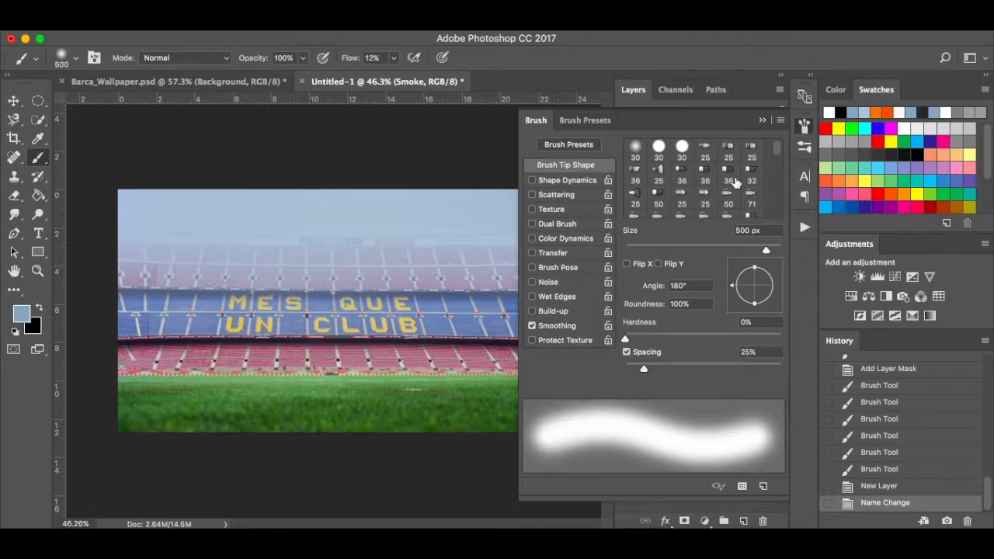
scroll(735, 182, "down", 5)
scroll(745, 194, "down", 6)
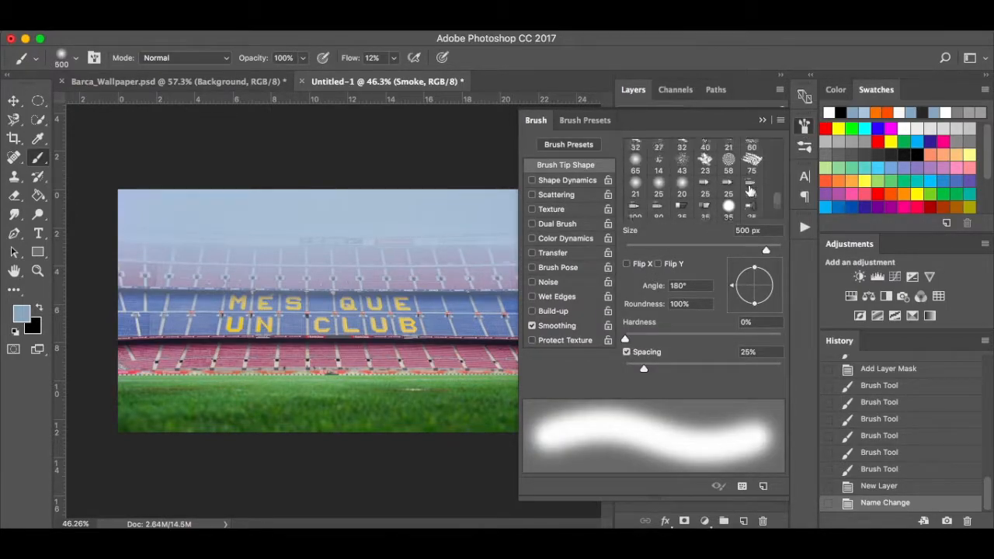
scroll(750, 190, "up", 2)
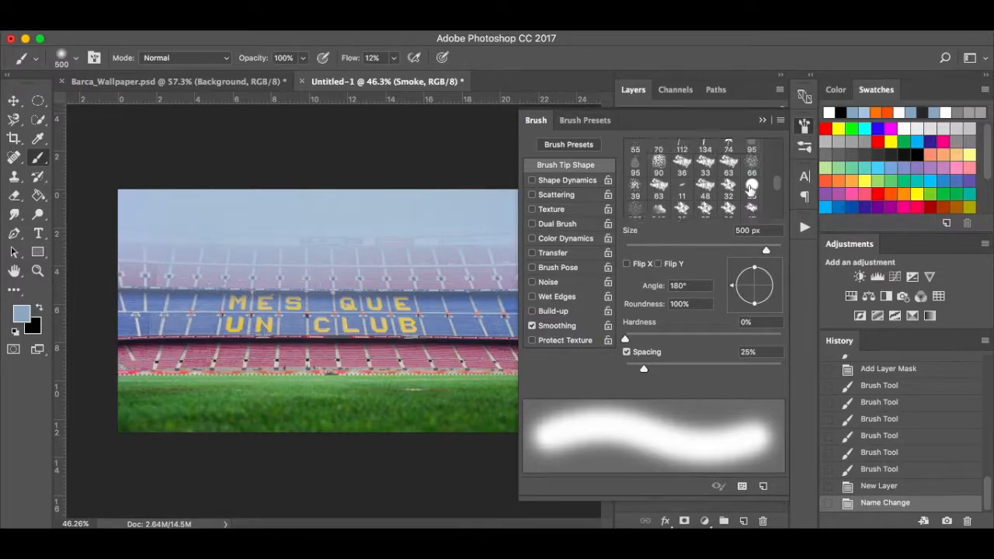
left_click(763, 120)
Choose the 400 px cloud brush preset from the canvas brush picker.
right_click(477, 258)
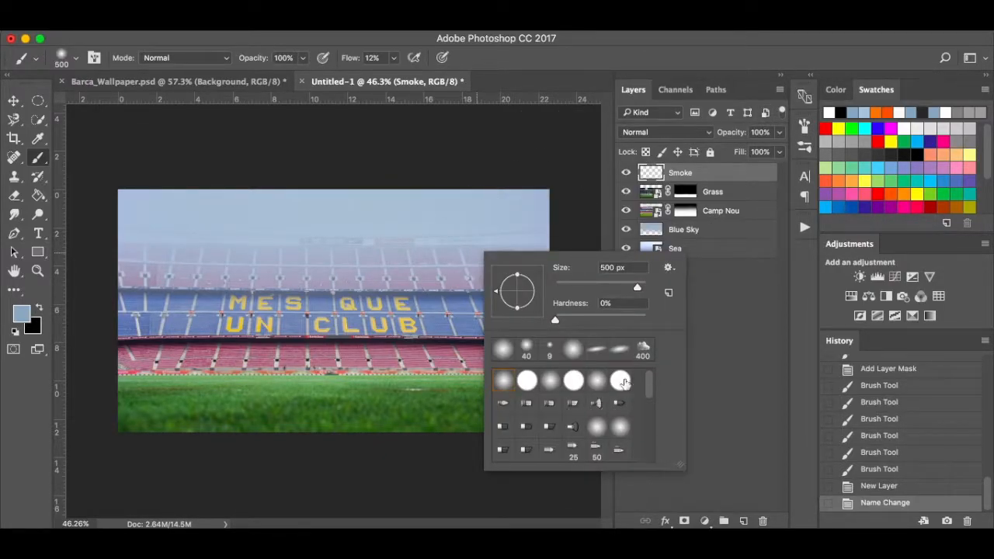
left_click(645, 350)
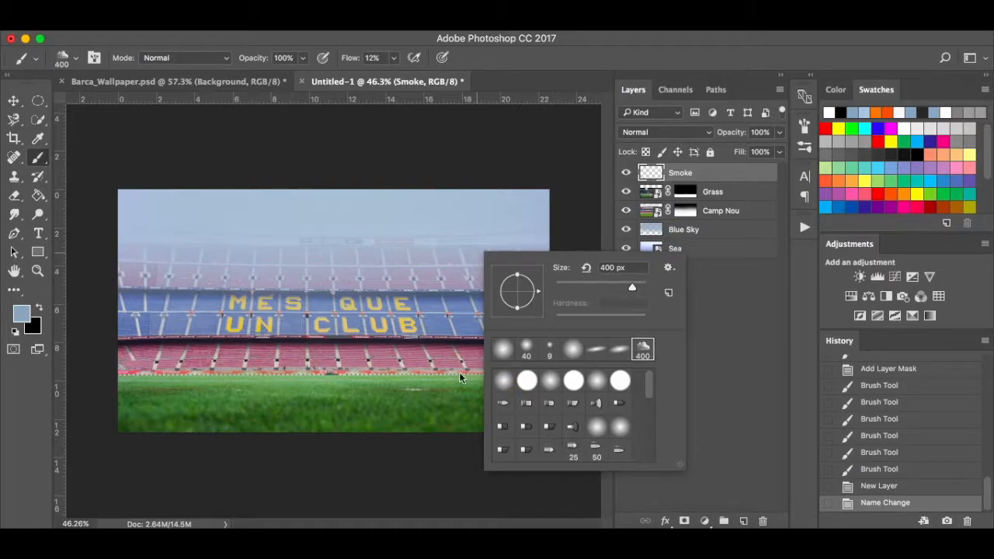
left_click(574, 224)
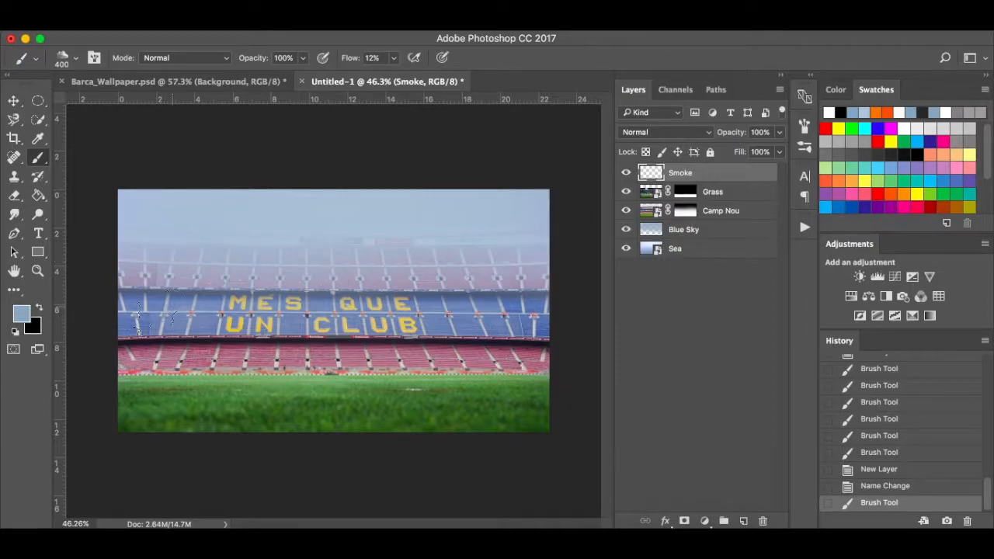
Make white the painting colour and set the brush flow to 15%.
key("d")
key("x")
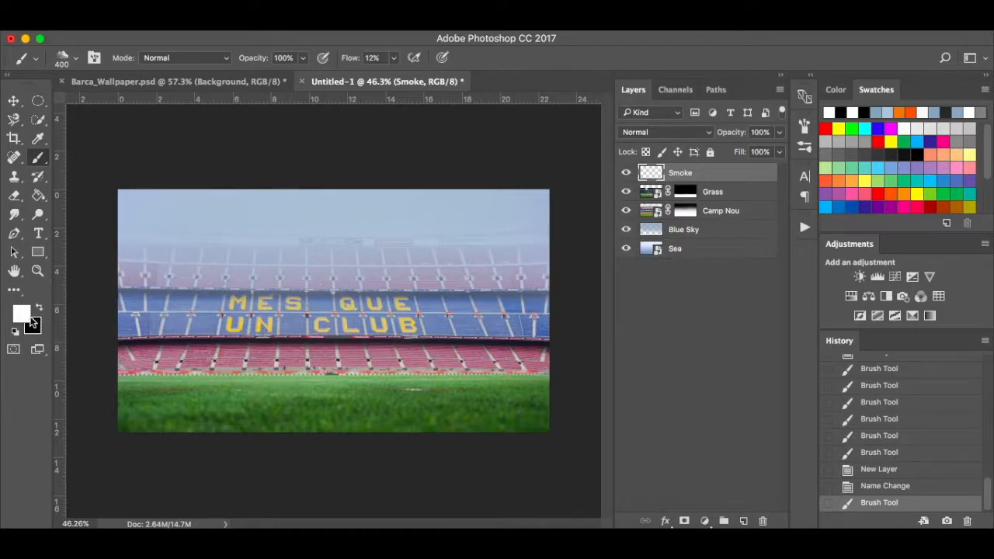
left_click(394, 59)
left_click_drag(393, 76, 395, 76)
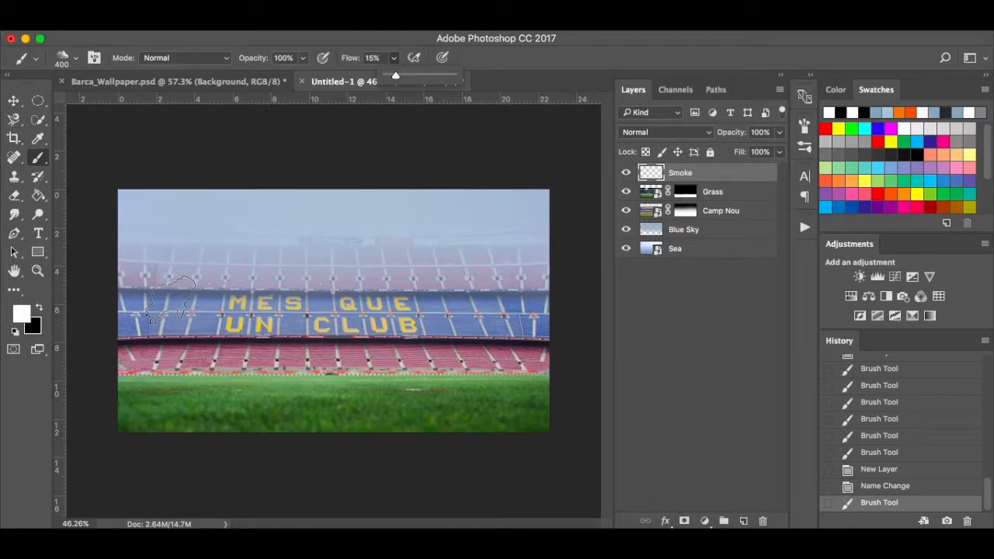
left_click(171, 299)
Paint faint white smoke across the stands, resizing the brush from 800 px to 250 px.
key("bracketright")
key("bracketright")
key("bracketright")
key("bracketright")
mouse_move(140, 301)
left_mouse_down()
mouse_move(307, 289)
mouse_move(405, 267)
mouse_move(575, 282)
mouse_move(529, 258)
mouse_move(549, 246)
mouse_move(348, 238)
mouse_move(155, 251)
mouse_move(117, 273)
mouse_move(175, 318)
mouse_move(144, 334)
mouse_move(136, 354)
mouse_move(302, 352)
mouse_move(271, 361)
left_mouse_up()
key("super+z")
key("[")
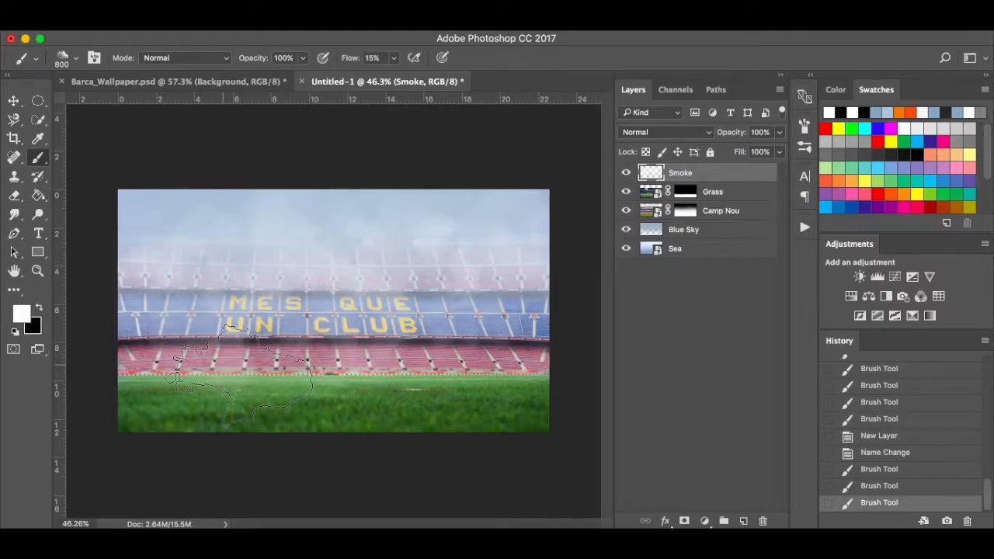
key("bracketleft")
key("bracketleft")
key("bracketleft")
key("bracketleft")
key("bracketleft")
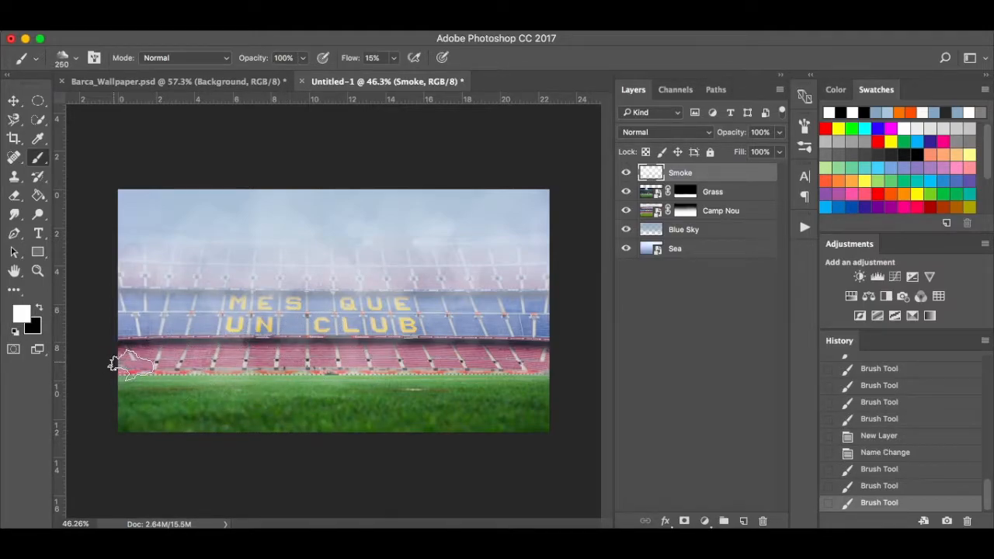
left_click_drag(307, 356, 602, 374)
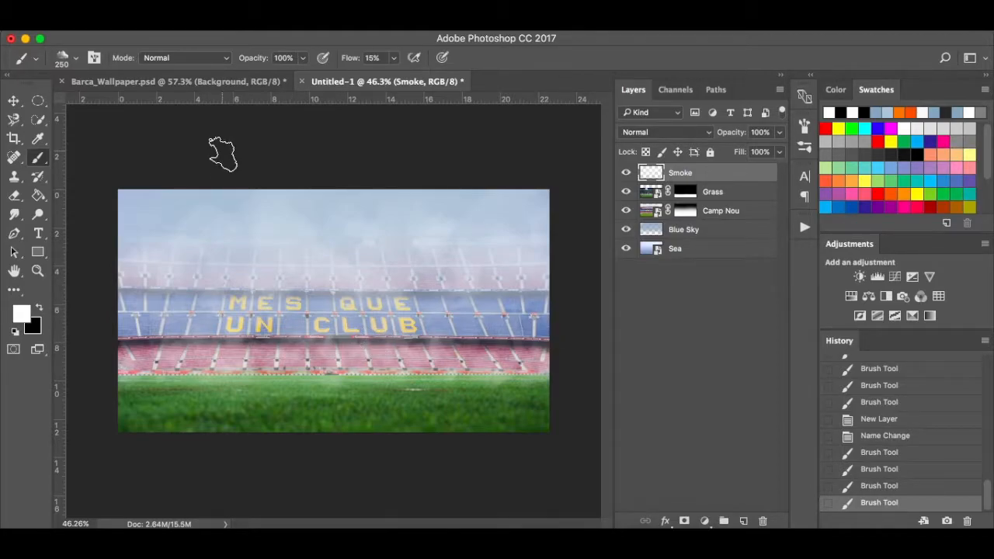
Compare against Barca_Wallpaper.psd, then lower the Smoke layer's opacity to 71%.
left_click(219, 80)
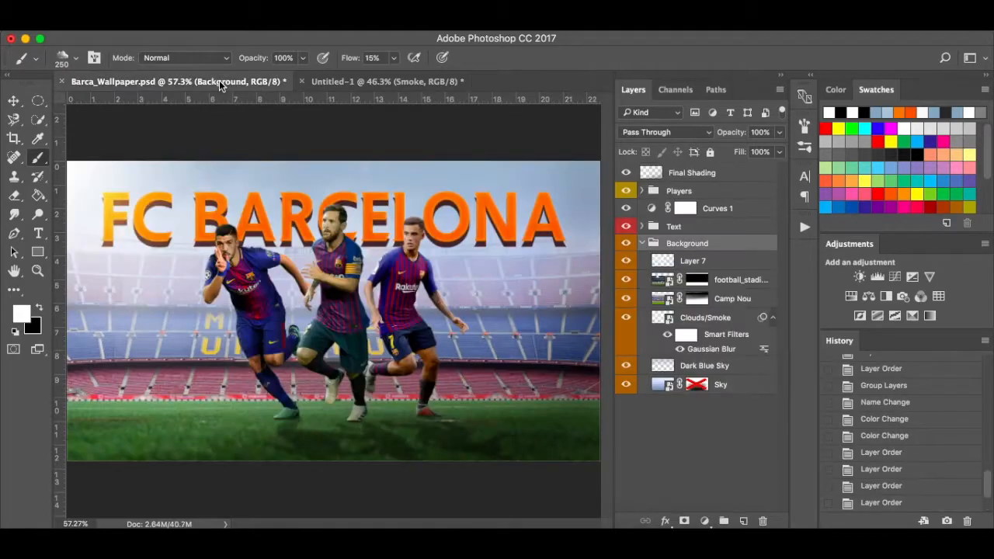
left_click(359, 82)
left_click(780, 133)
left_click_drag(762, 146, 759, 152)
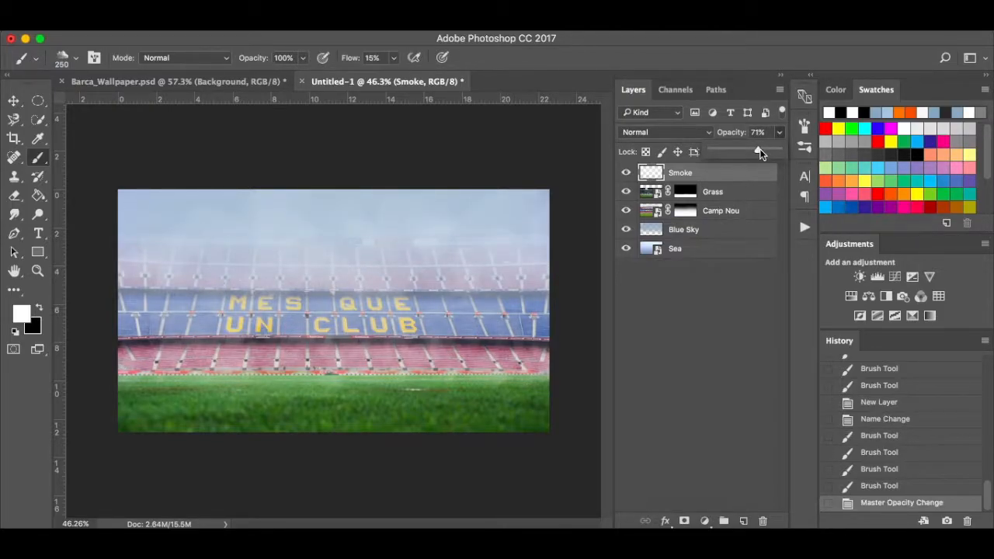
Convert the Smoke layer into a smart object.
key("v")
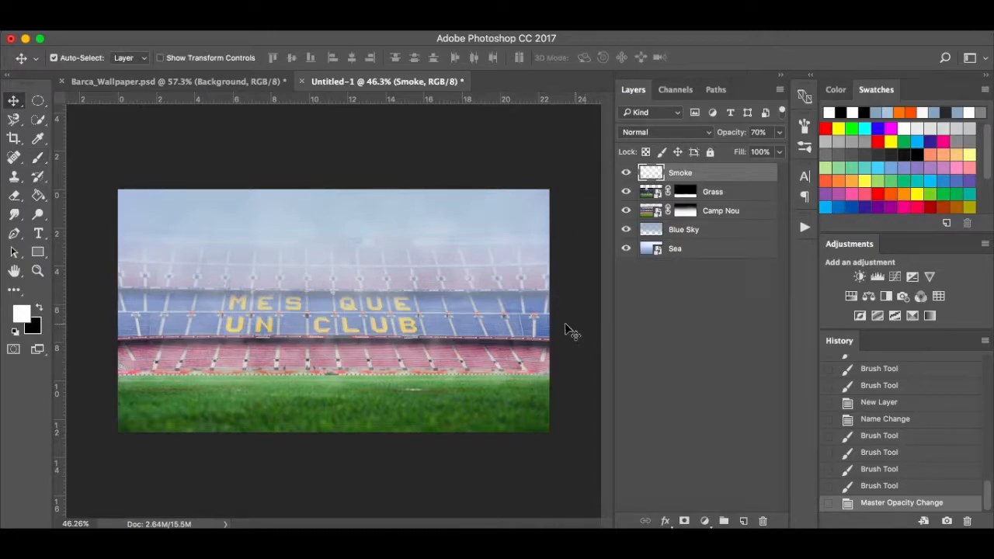
right_click(731, 167)
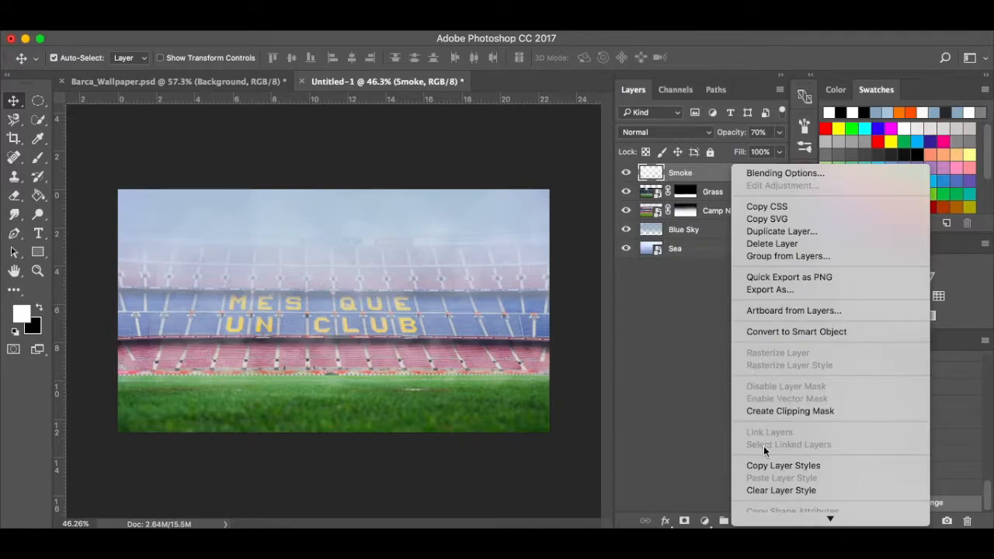
left_click(813, 331)
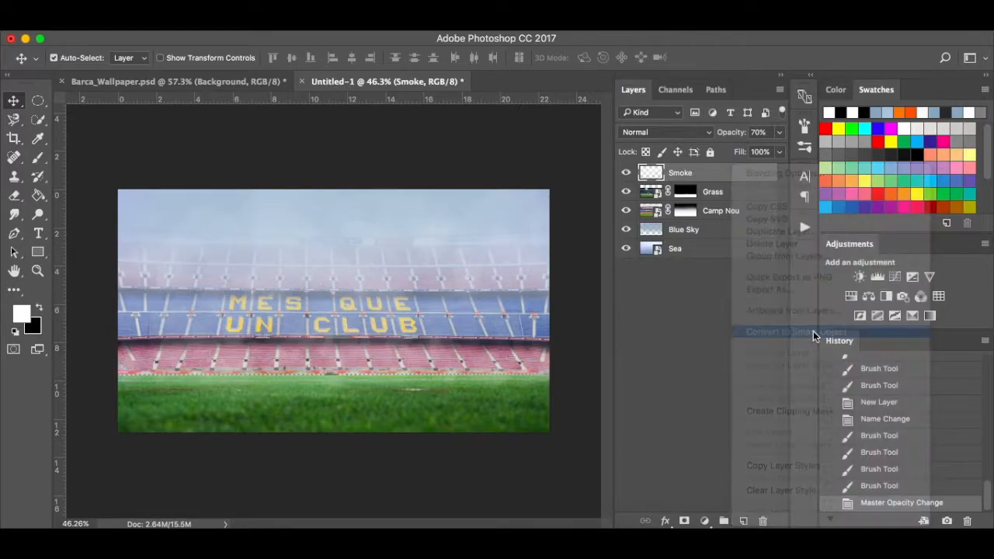
Apply a 3.5 px Gaussian Blur smart filter to the smoke and select all five layers.
left_click(366, 30)
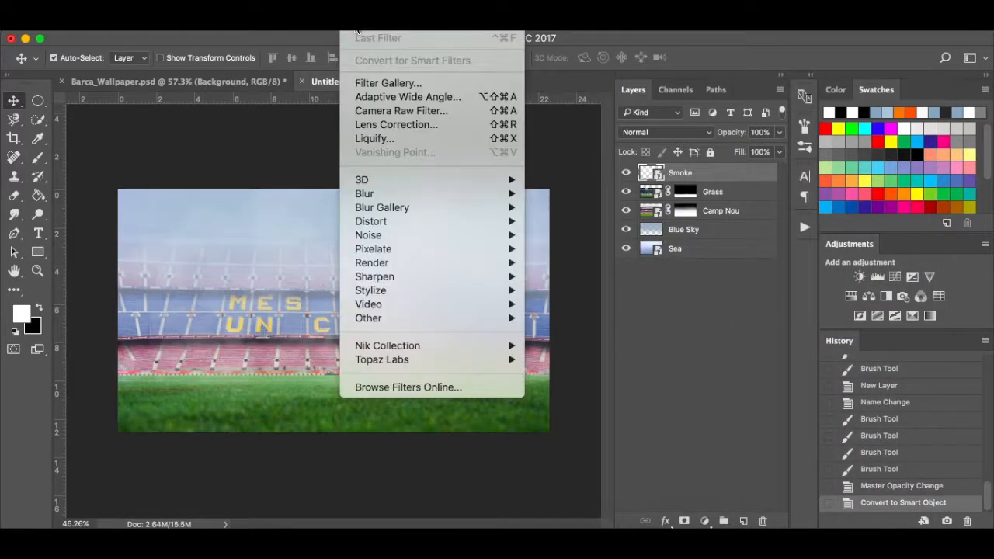
mouse_move(395, 195)
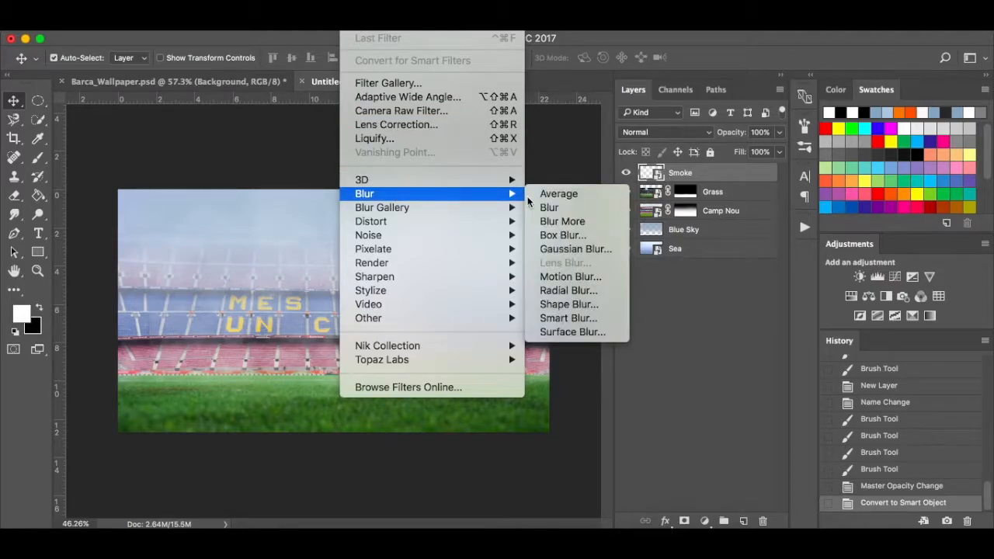
left_click(572, 249)
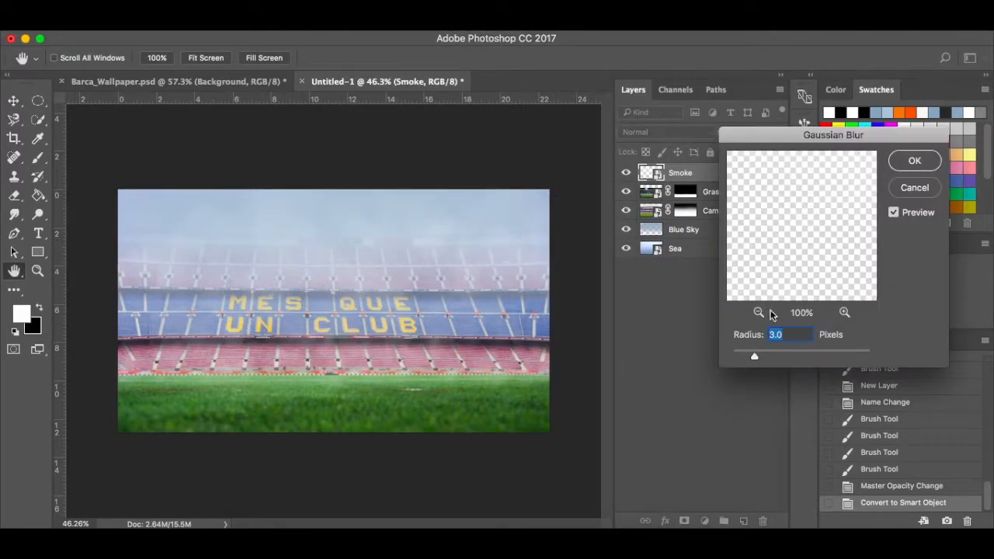
left_click(894, 213)
left_click(893, 213)
left_click(926, 163)
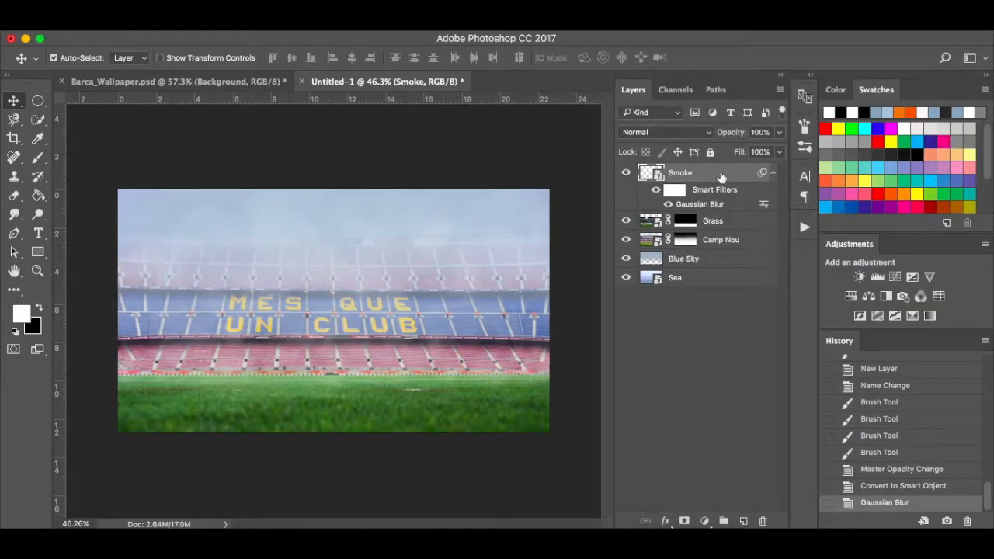
left_click(708, 283, "shift")
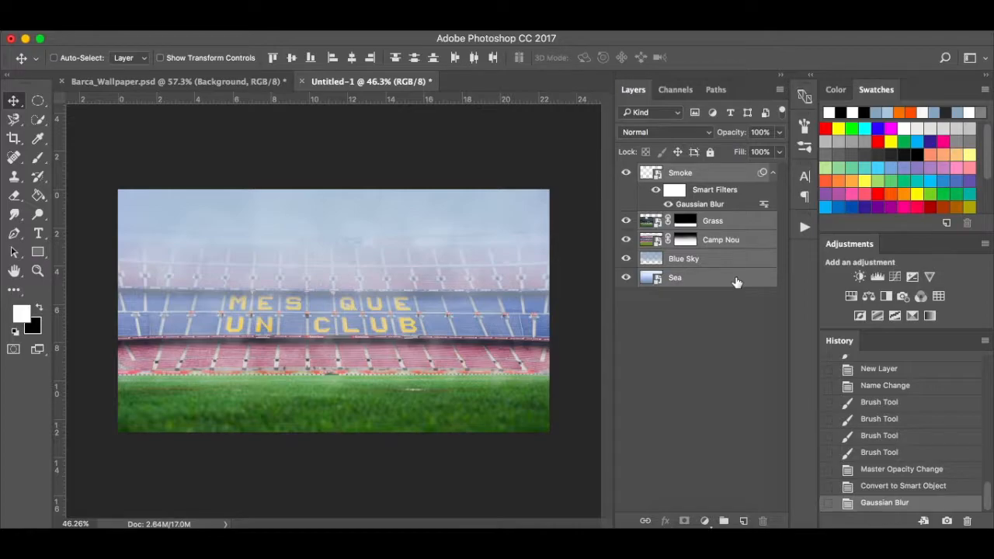
Group the five selected layers and name the group 'Background'.
key("ctrl+g")
double_click(678, 174)
type("Background")
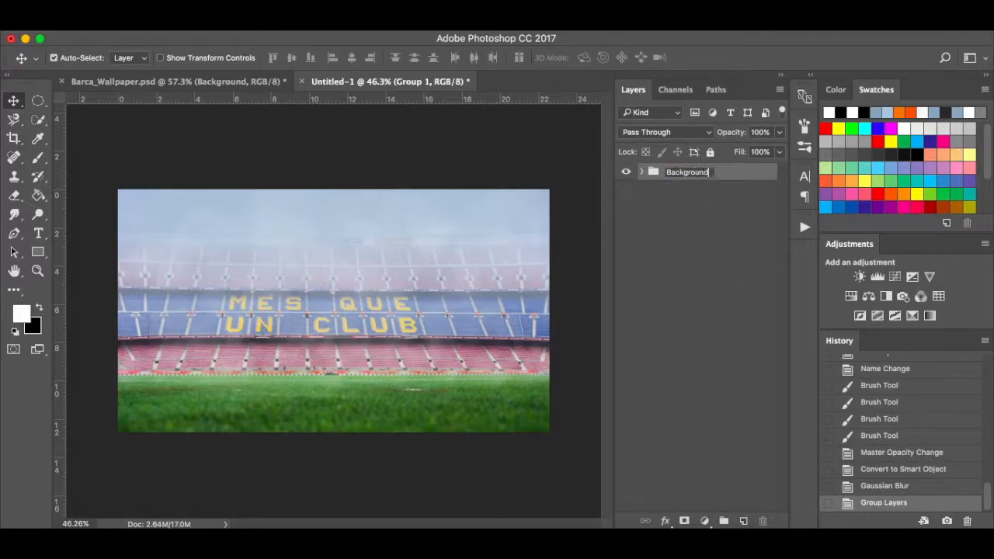
key("Return")
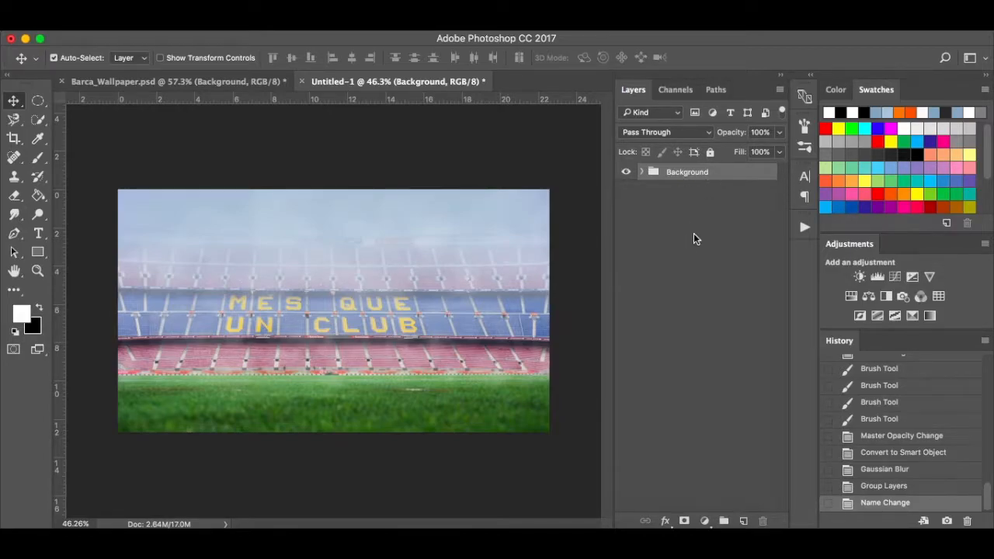
left_click(705, 522)
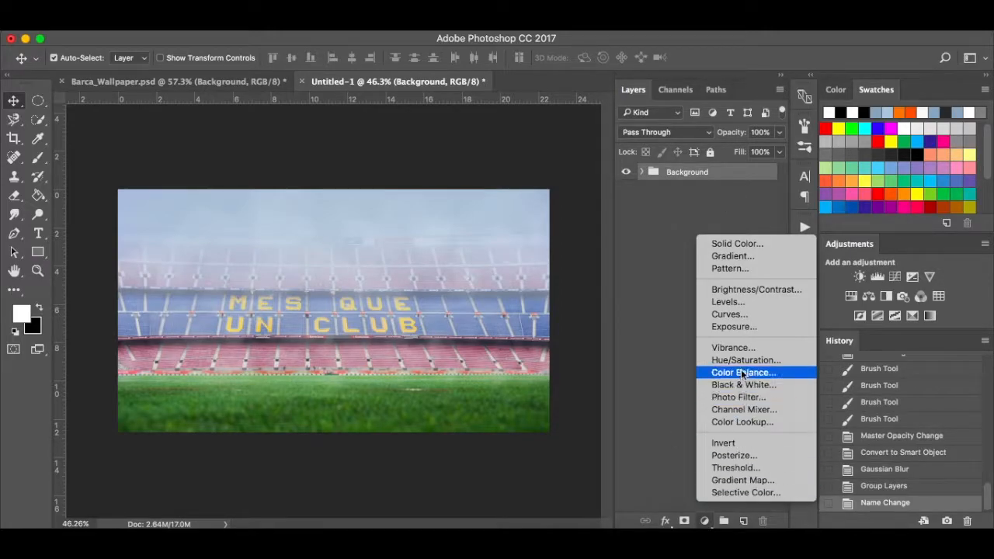
Add a Curves adjustment above Background, slightly darkening midtones, highlights and shadows.
left_click(748, 316)
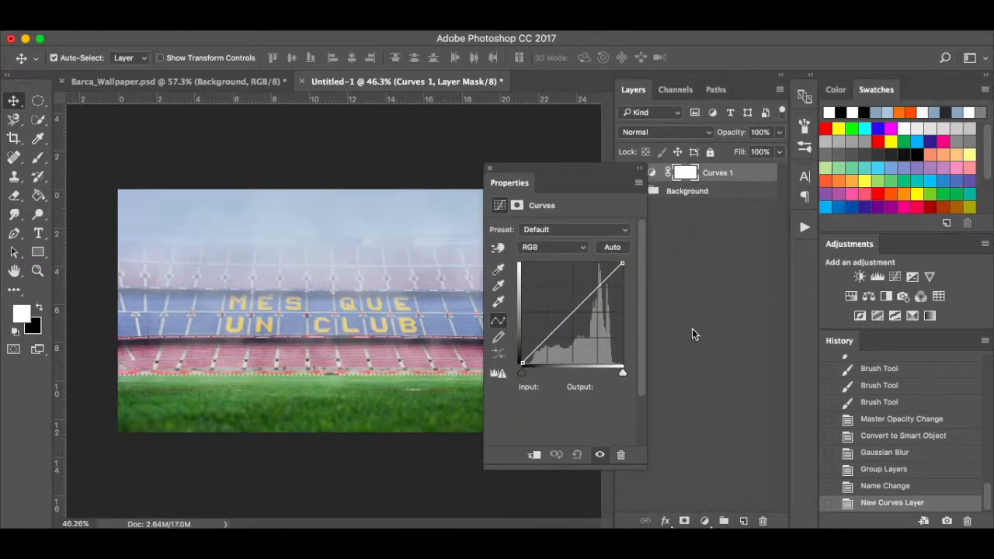
left_click(573, 316)
left_click_drag(573, 316, 575, 320)
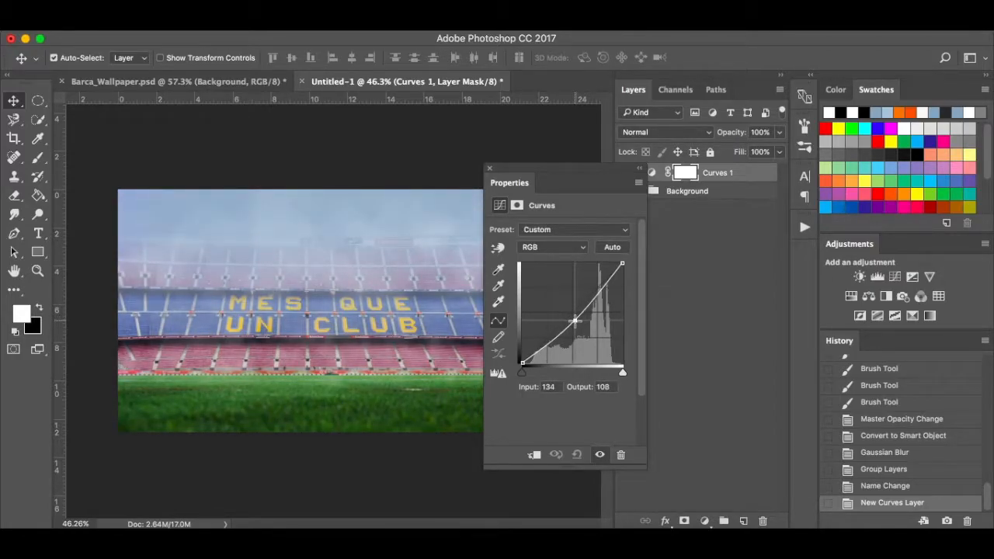
left_click_drag(600, 291, 602, 296)
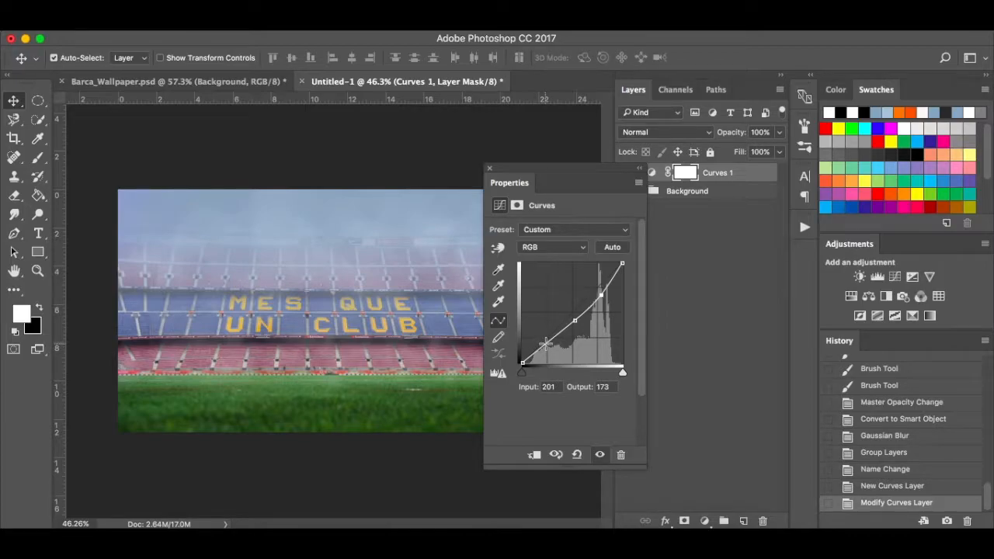
left_click_drag(546, 344, 546, 347)
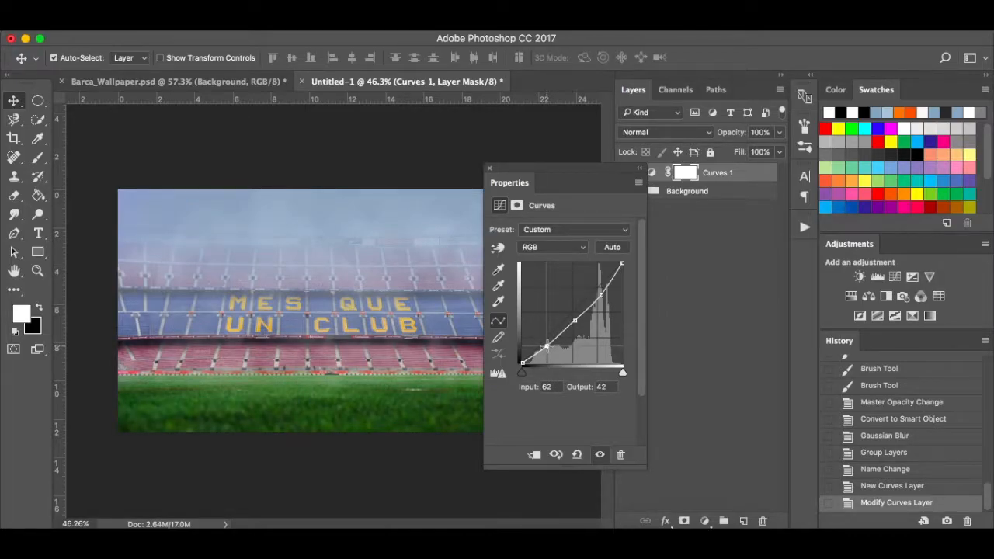
left_click_drag(511, 174, 649, 160)
left_click(740, 445)
left_click(739, 445)
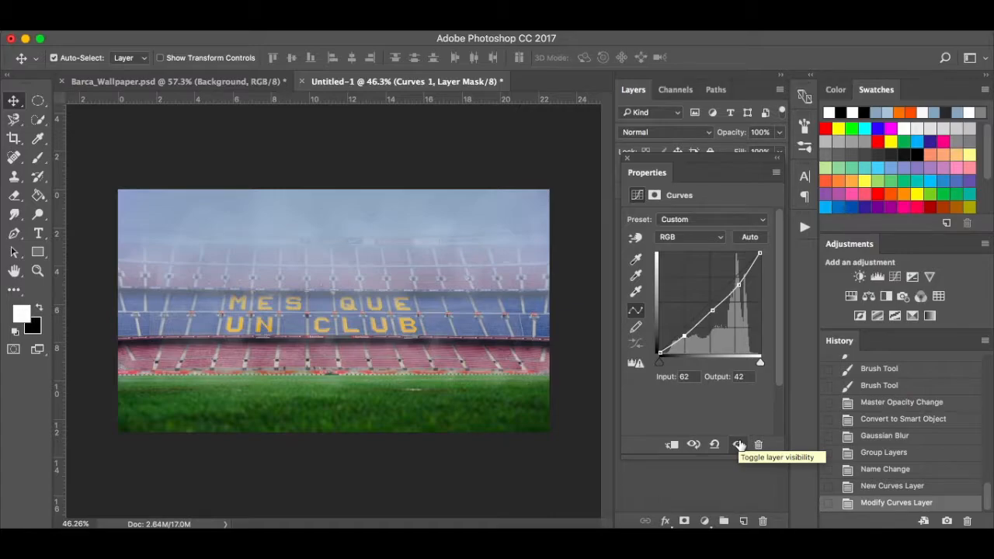
left_click(626, 159)
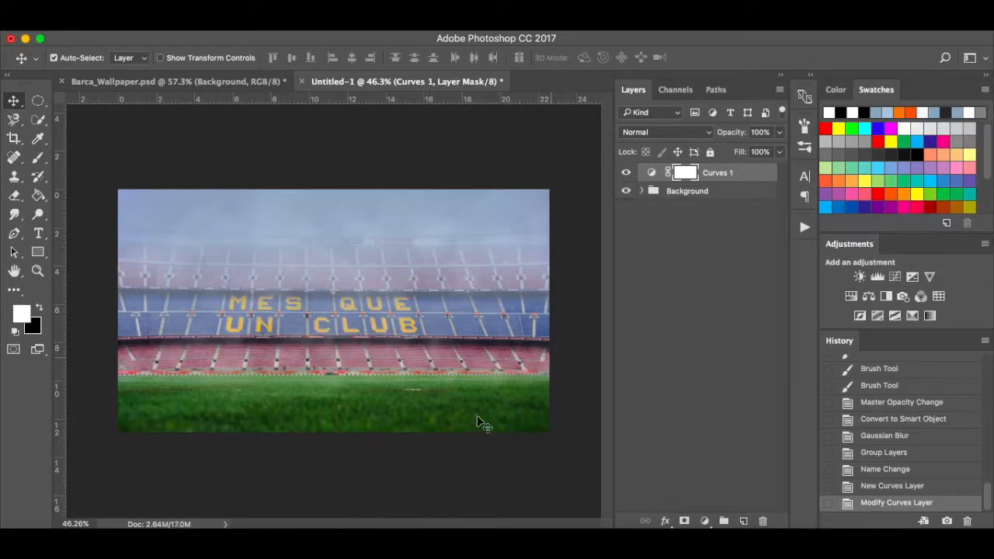
Place the Philippe Coutinho cut-out, scaled to about 10%, onto the pitch.
left_click(249, 536)
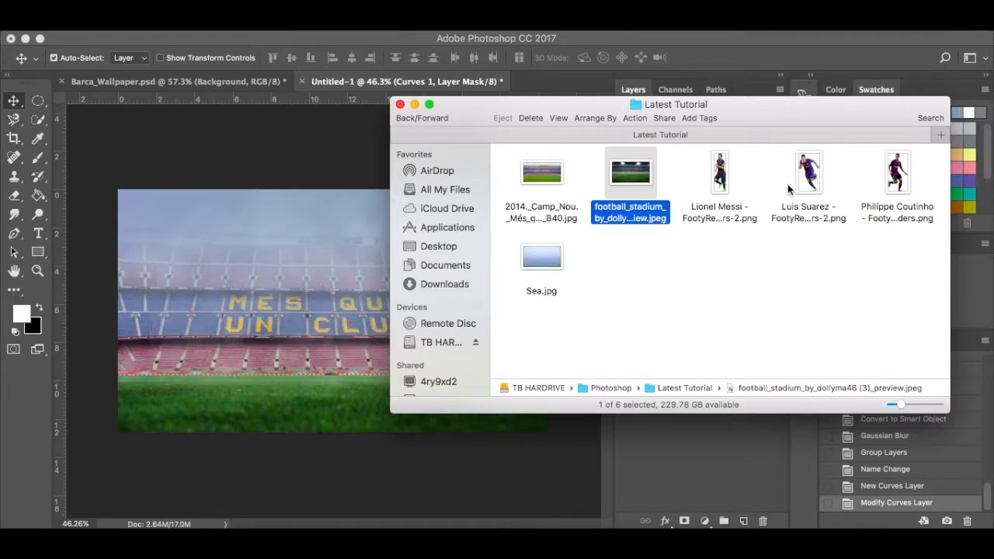
left_click_drag(895, 176, 274, 351)
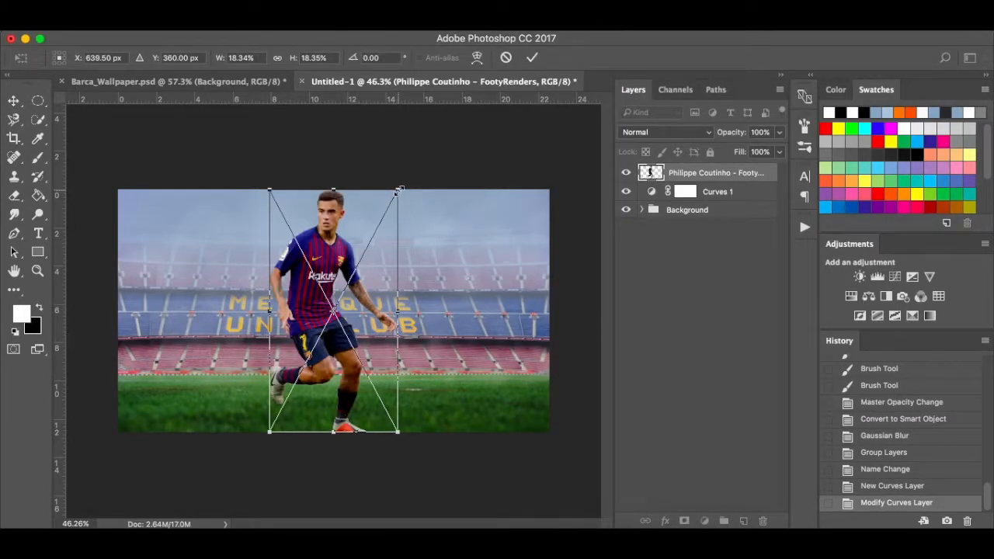
left_click_drag(396, 192, 320, 291)
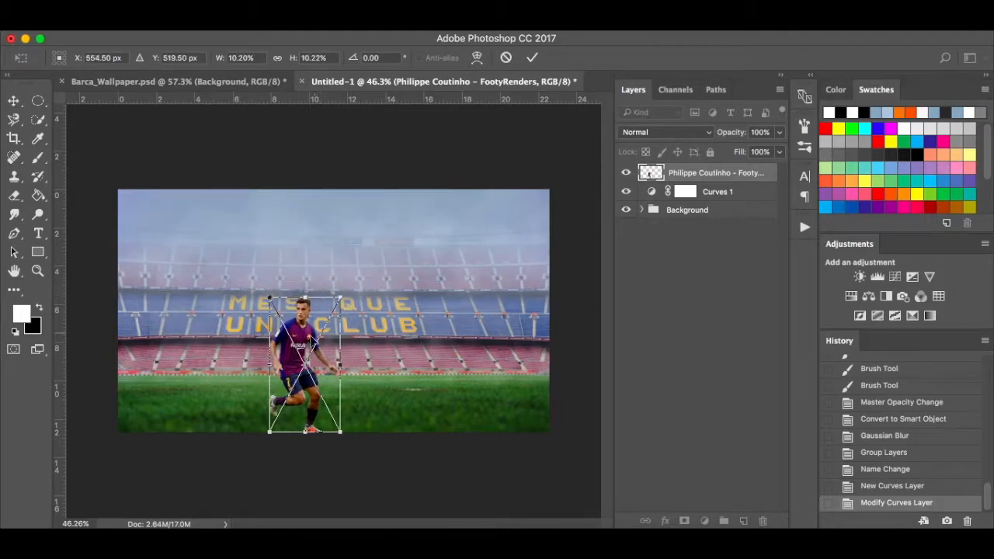
left_click_drag(305, 346, 414, 309)
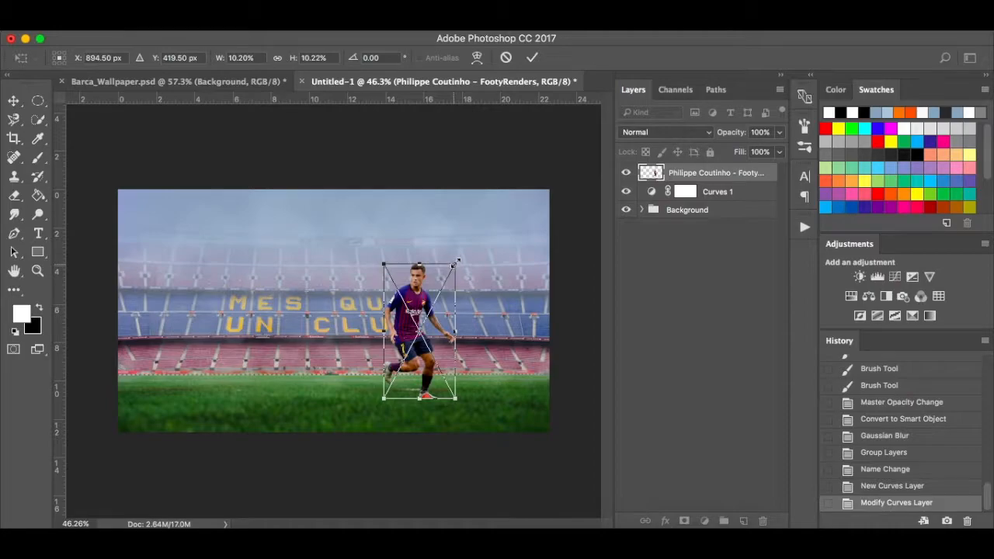
left_click_drag(457, 262, 464, 254)
key("Return")
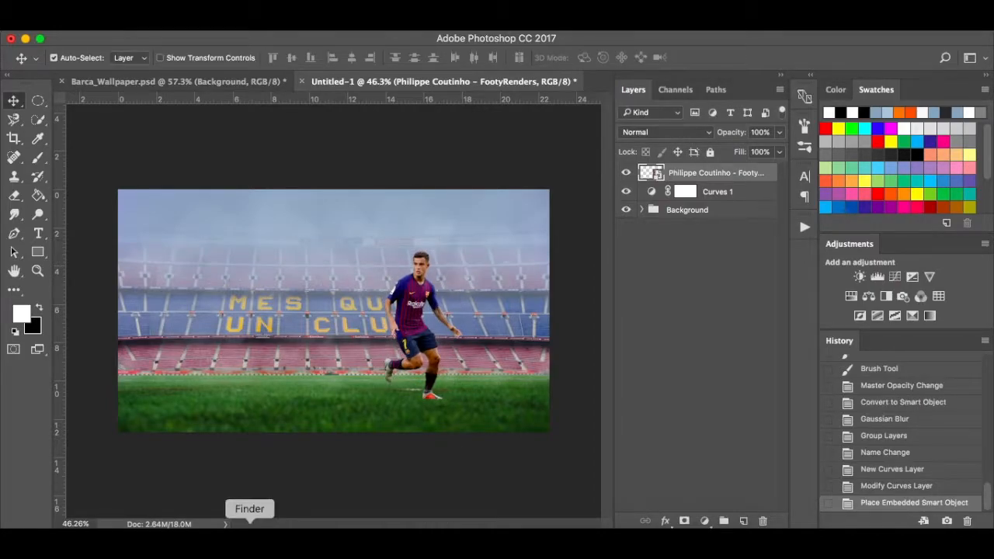
Place the Luis Suarez cut-out at about 22% size on the left of the pitch.
left_click(249, 536)
left_click_drag(809, 177, 259, 329)
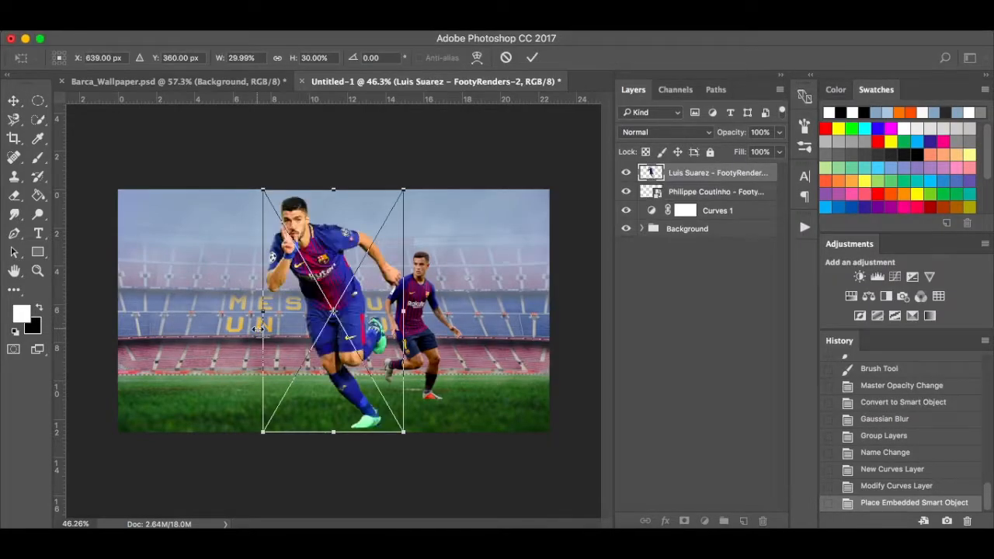
left_click_drag(405, 188, 366, 258)
left_click_drag(297, 306, 265, 285)
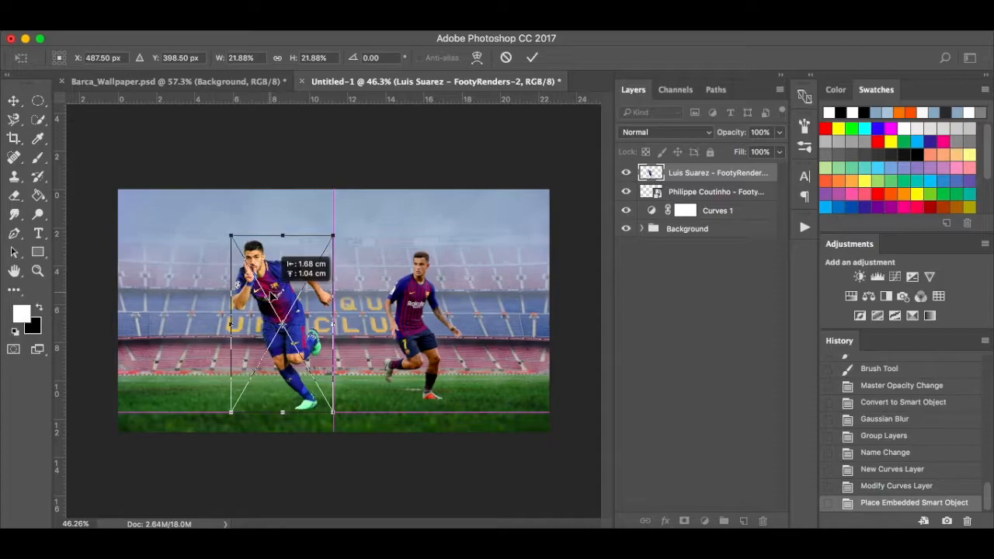
left_click_drag(330, 242, 322, 247)
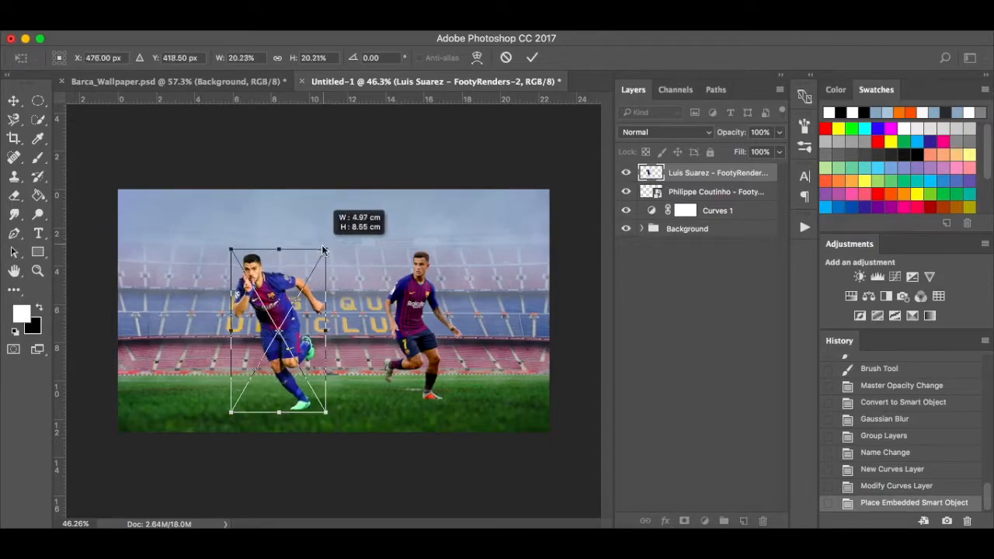
key("Return")
left_click_drag(288, 320, 287, 308)
Place the Lionel Messi cut-out at about 29% size and nudge it into position.
left_click(250, 522)
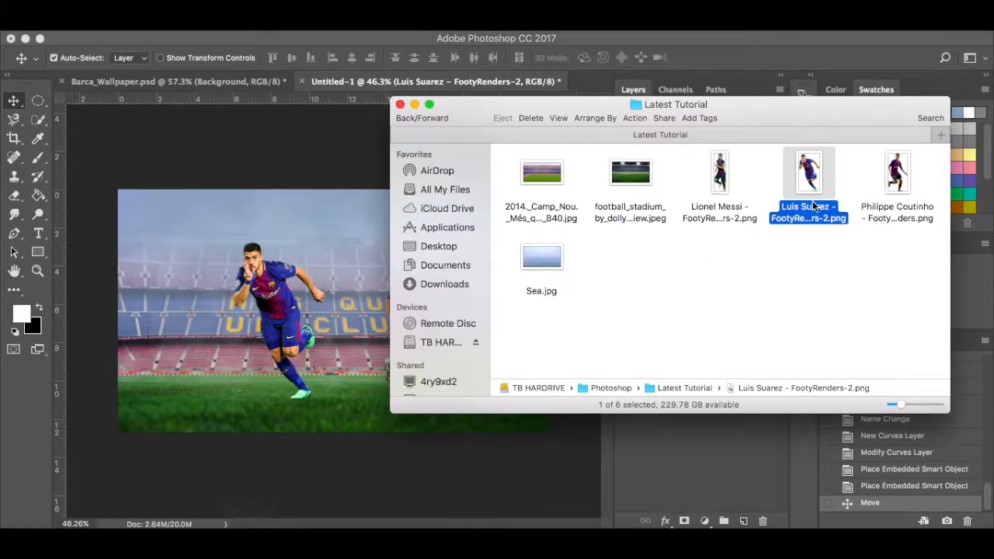
left_click_drag(720, 177, 325, 337)
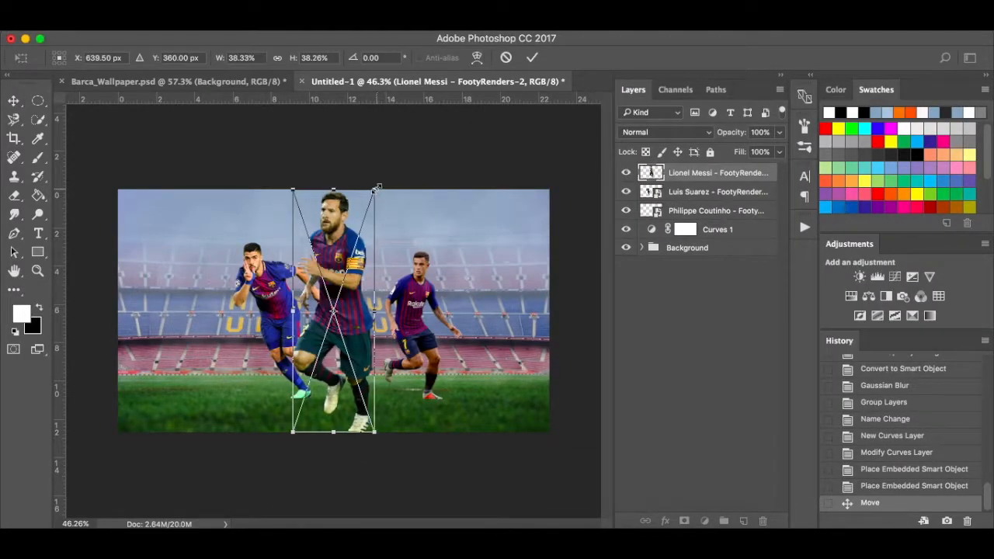
left_click_drag(377, 188, 362, 218)
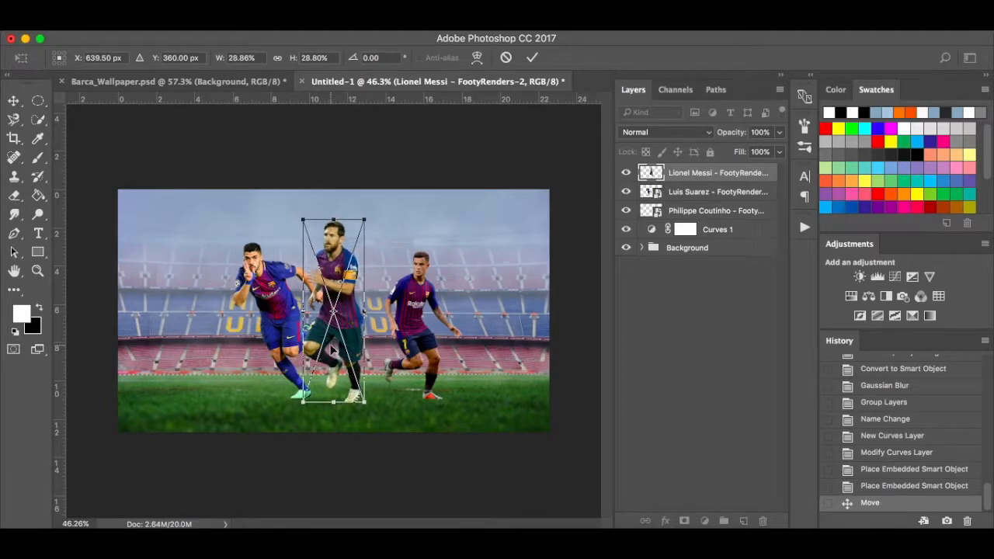
scroll(332, 349, "up", 2)
scroll(333, 350, "up", 1)
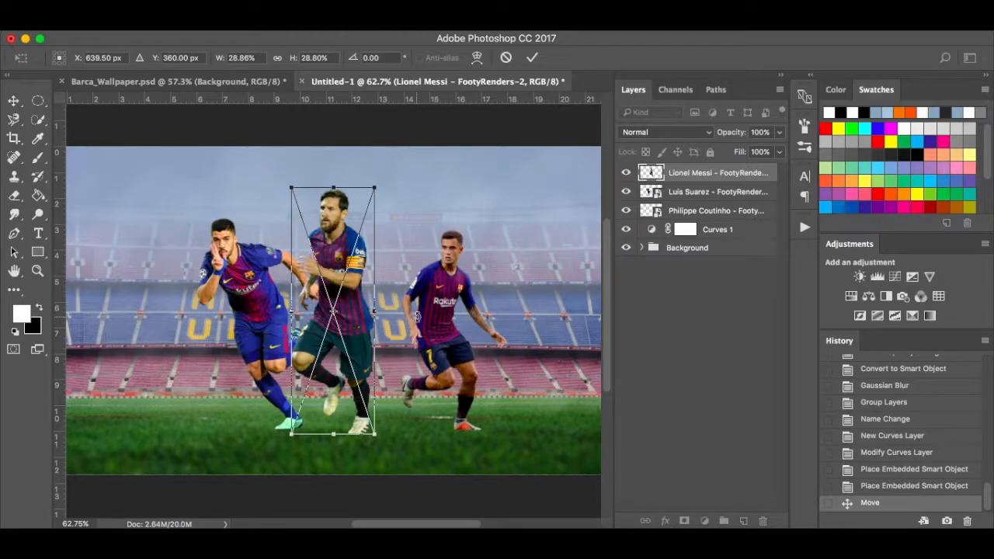
key("Return")
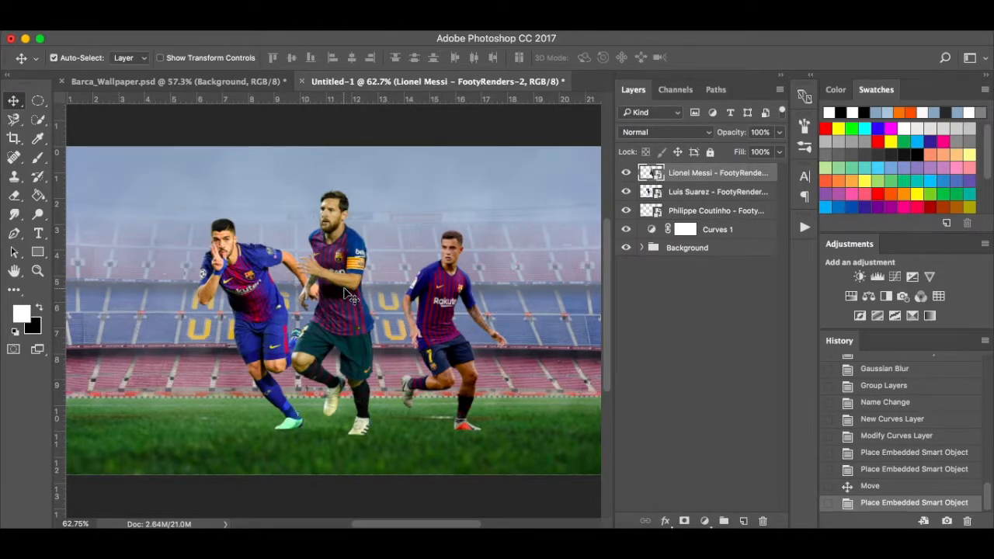
scroll(349, 295, "down", 2)
scroll(349, 297, "up", 1)
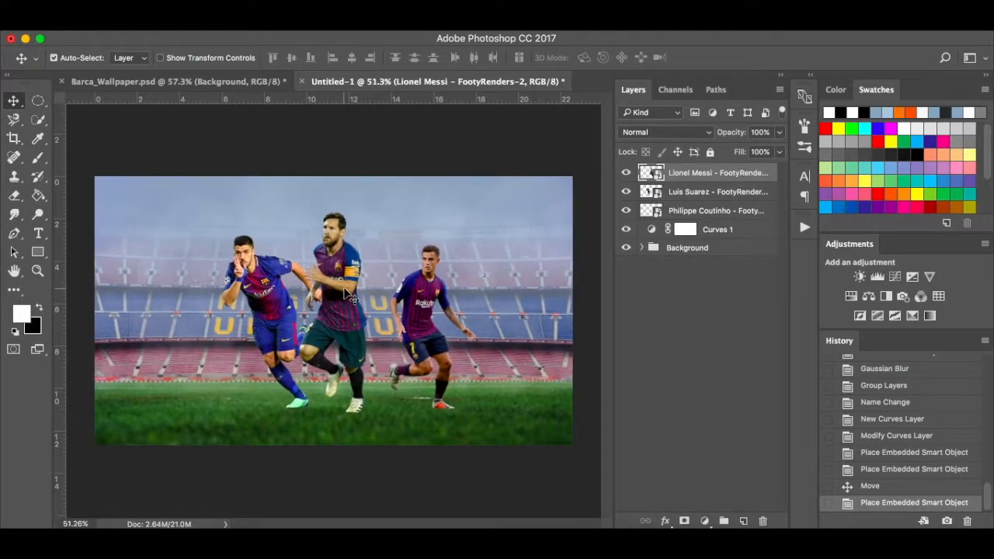
left_click_drag(340, 293, 348, 293)
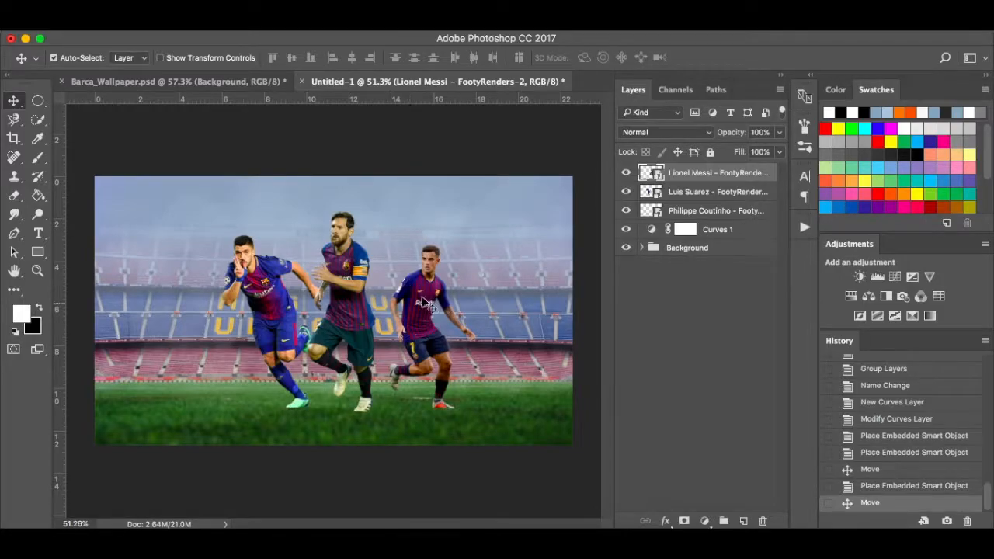
Check Barca_Wallpaper.psd for reference and shift Coutinho slightly left.
left_click(244, 81)
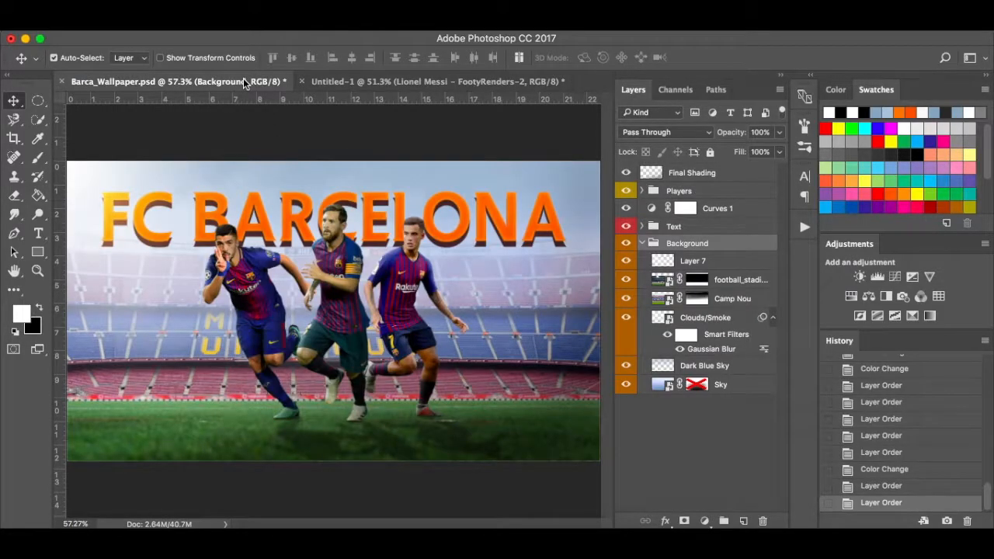
left_click(373, 84)
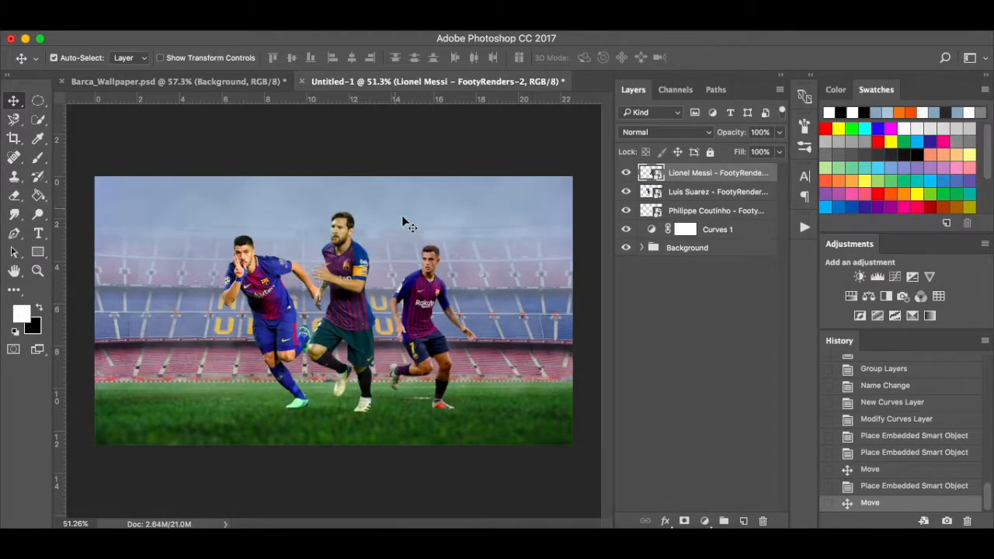
left_click_drag(417, 315, 392, 316)
Rescale Coutinho to about 12.5% and shift him slightly right.
key("ctrl+t")
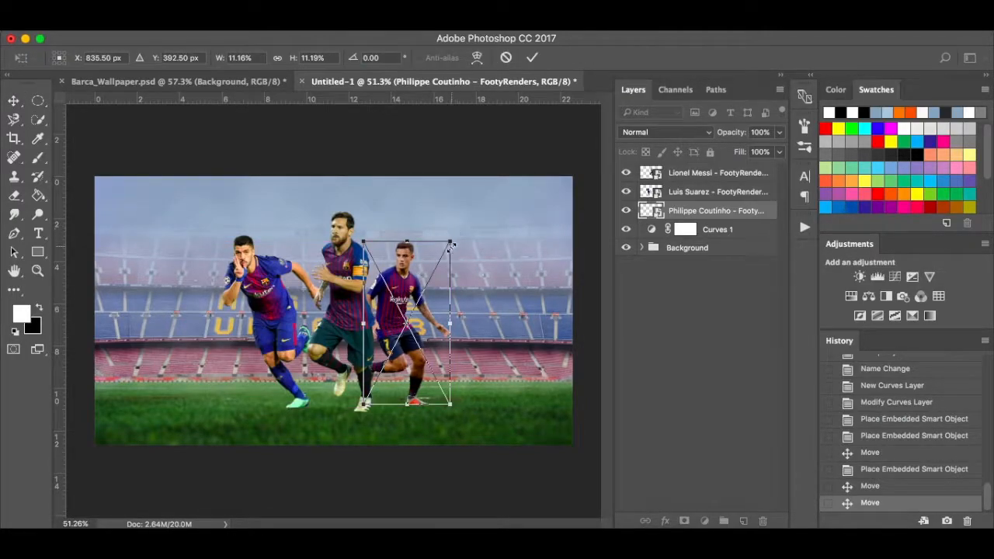
left_click_drag(452, 241, 473, 222)
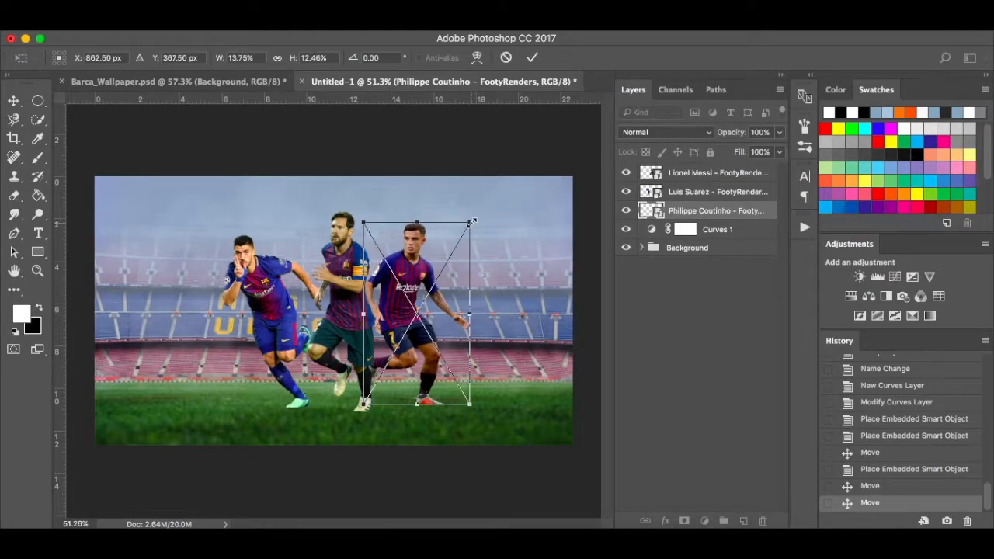
key("ctrl+z")
left_click_drag(452, 238, 466, 221)
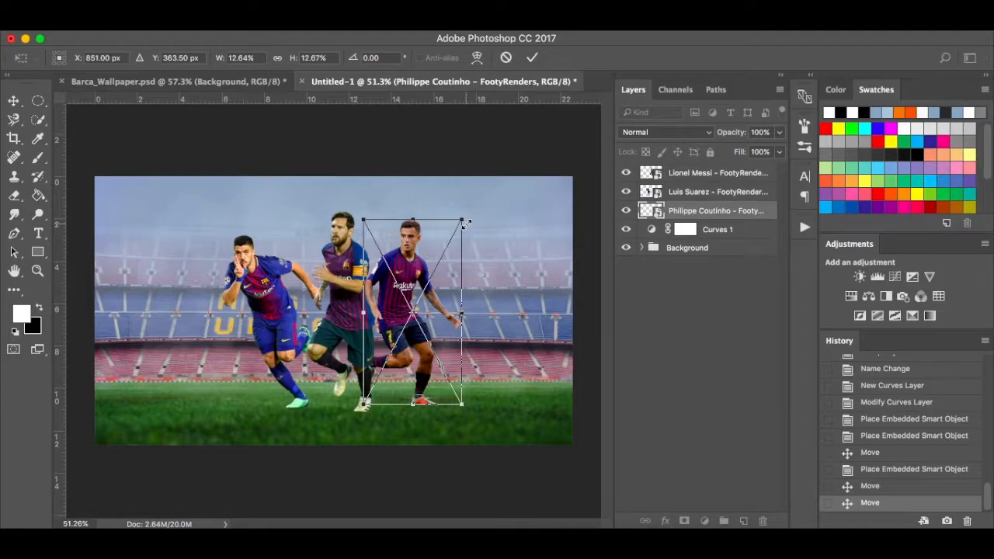
left_click_drag(397, 298, 400, 297)
key("Return")
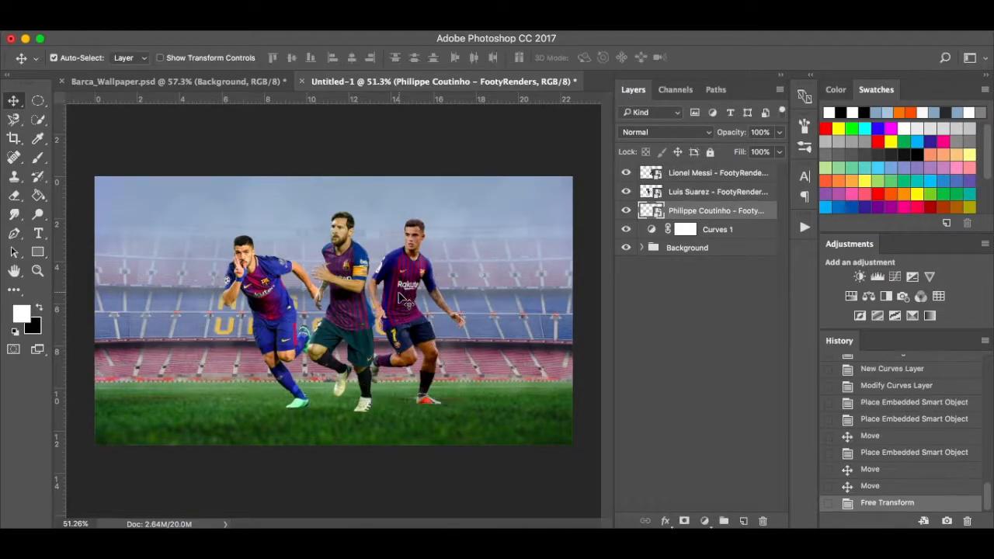
key("super+t")
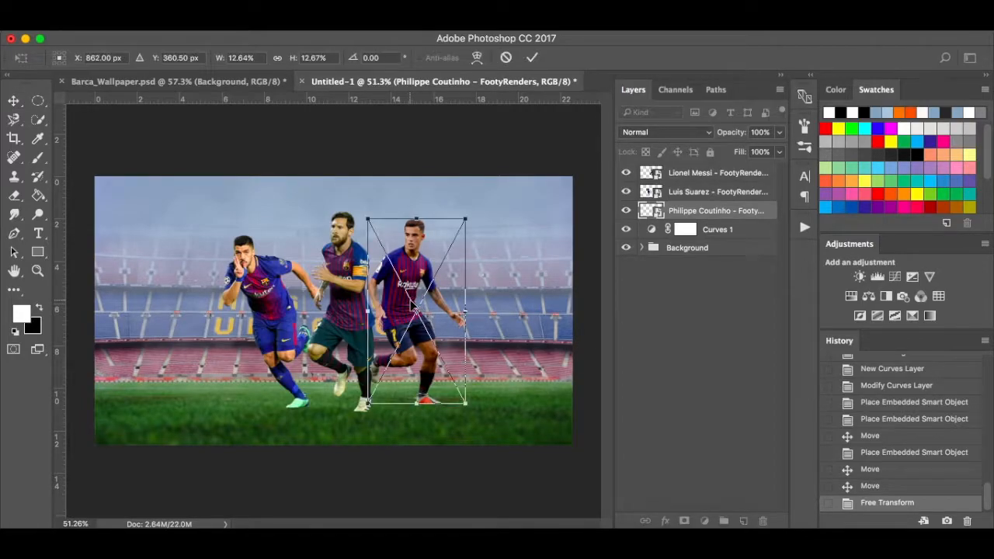
left_click_drag(467, 220, 462, 227)
key("Return")
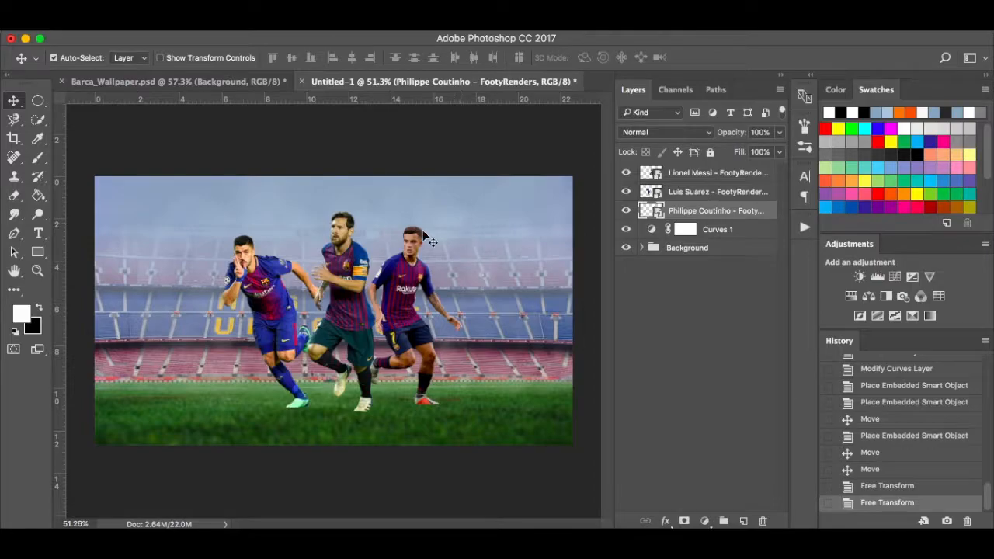
Enlarge Suarez and Messi slightly, moving Suarez a little to the right.
left_click(262, 279)
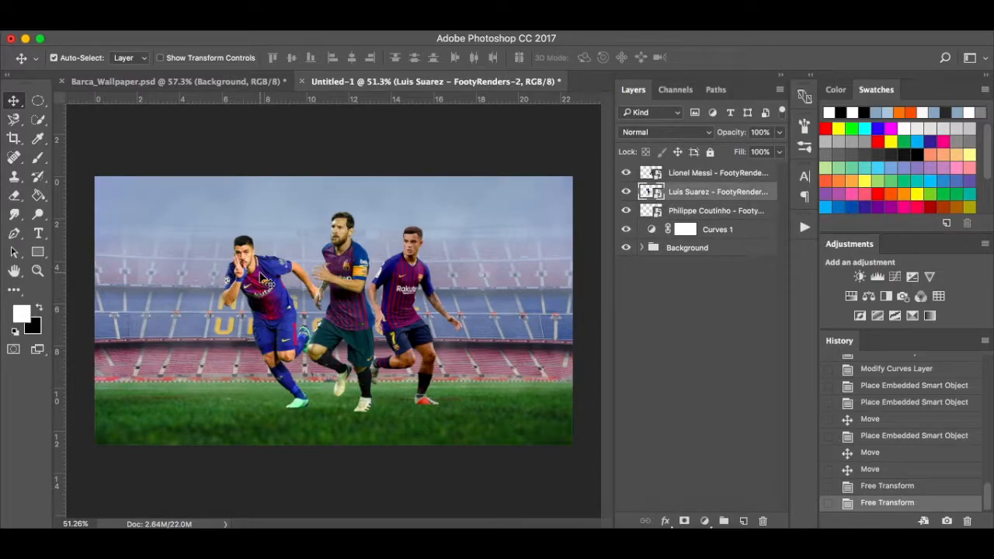
key("super+t")
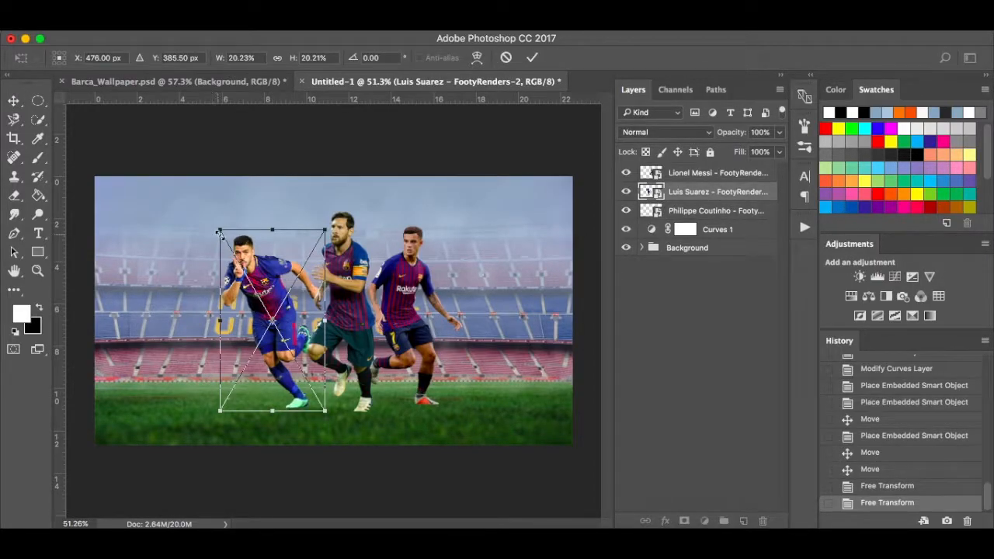
left_click_drag(219, 228, 214, 220)
left_click_drag(261, 286, 266, 284)
key("Return")
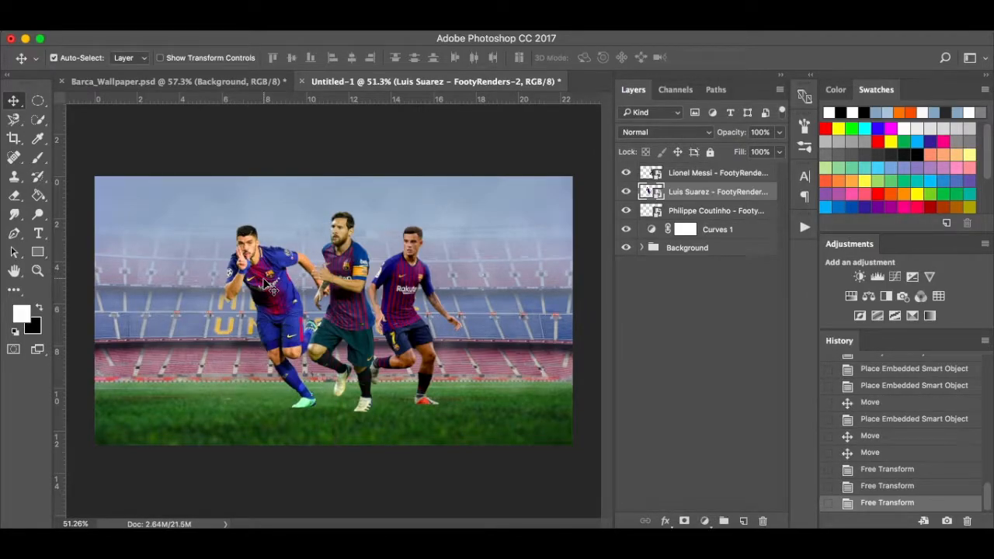
left_click(348, 287)
key("super+t")
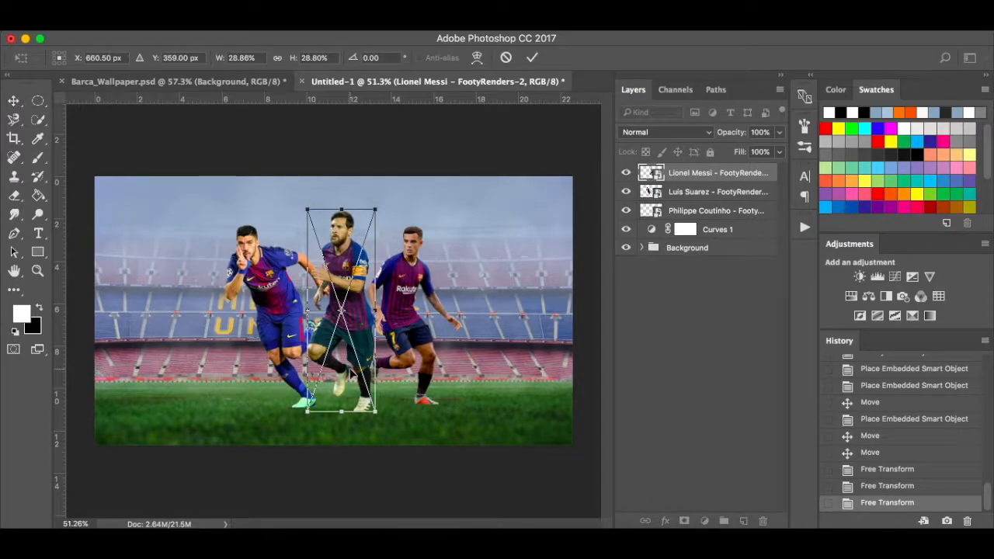
left_click_drag(376, 413, 381, 423)
key("Return")
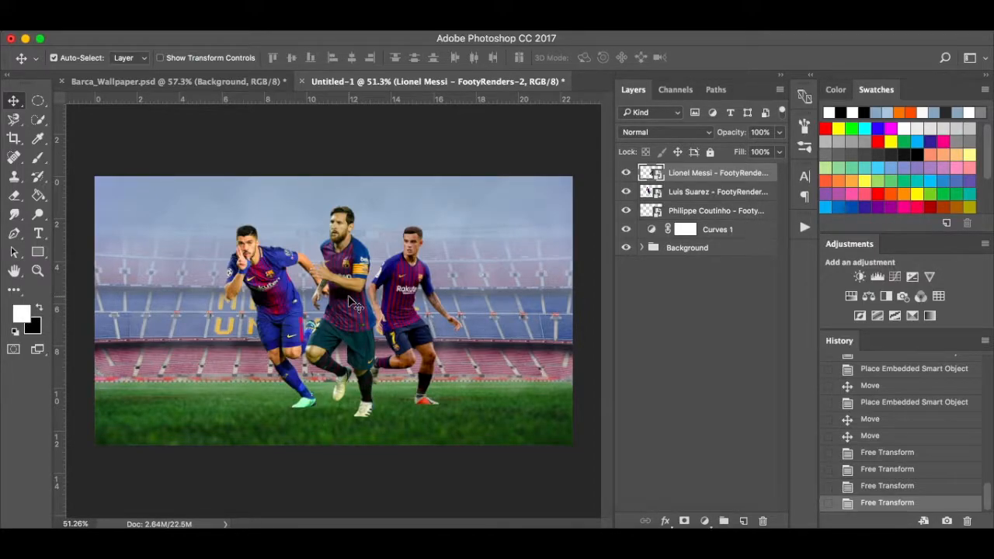
Compare Untitled-1 with Barca_Wallpaper.psd, then select the Philippe Coutinho layer.
left_click(243, 79)
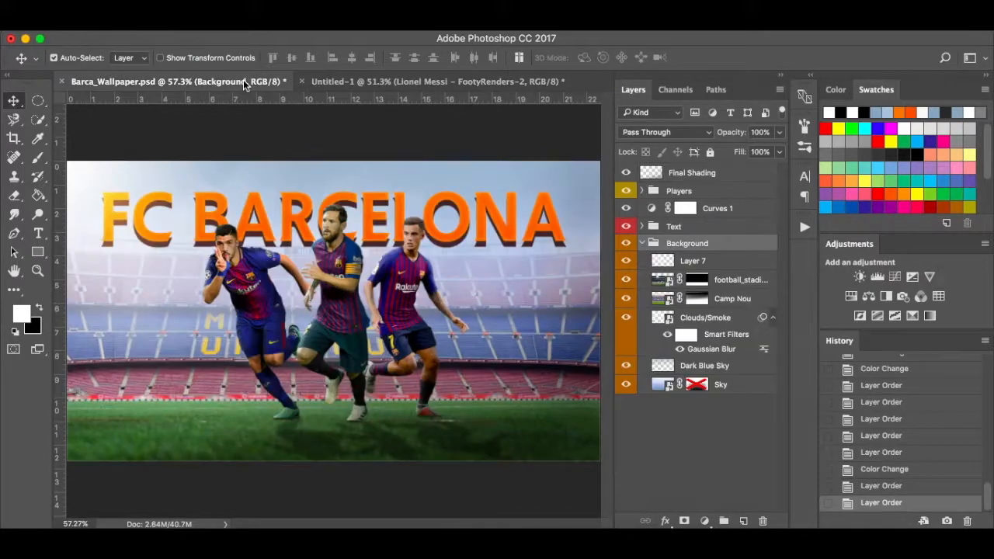
left_click(380, 82)
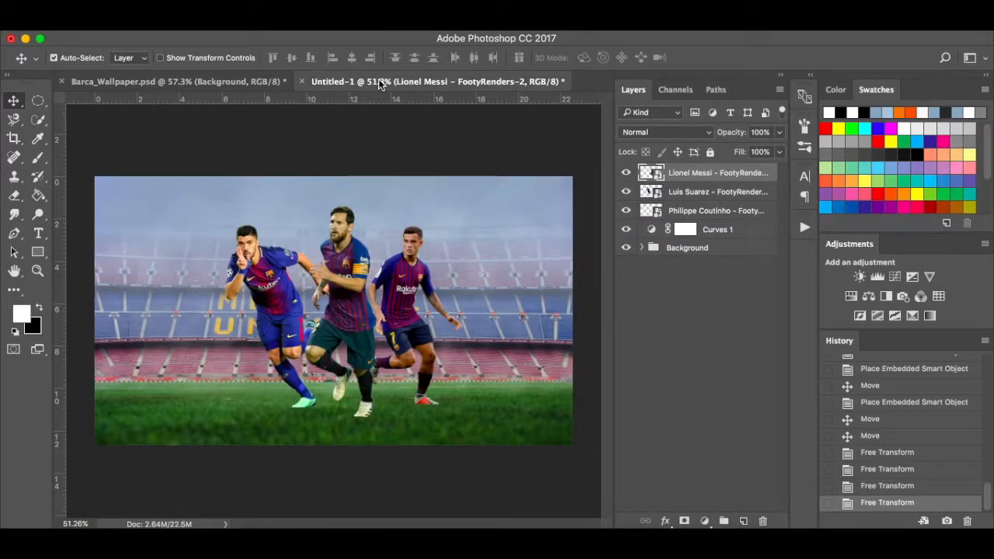
left_click(264, 85)
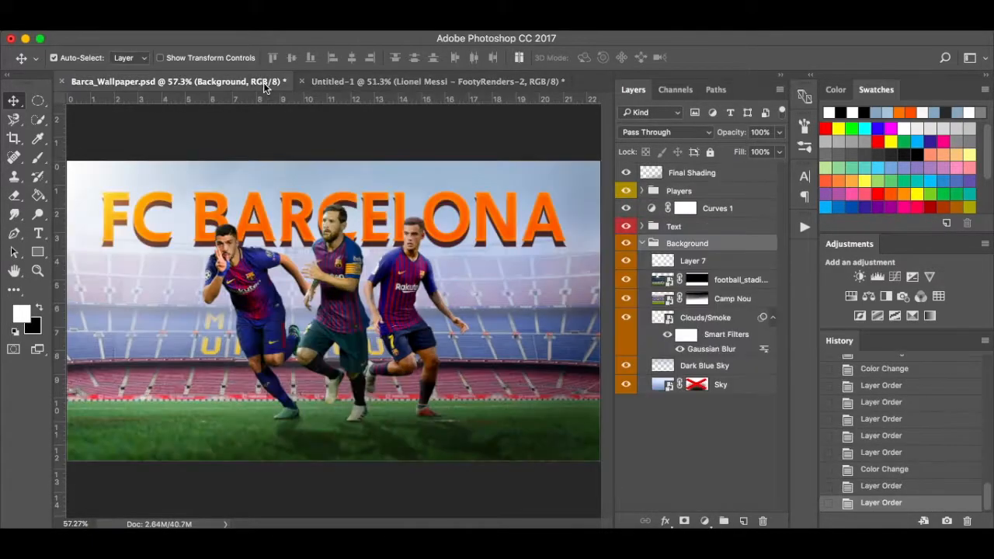
left_click(369, 81)
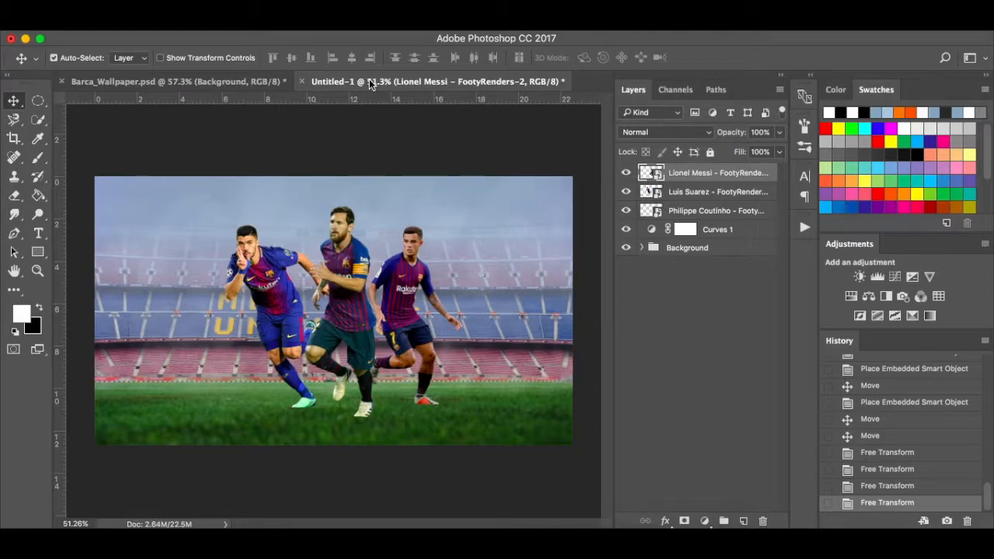
left_click(717, 216)
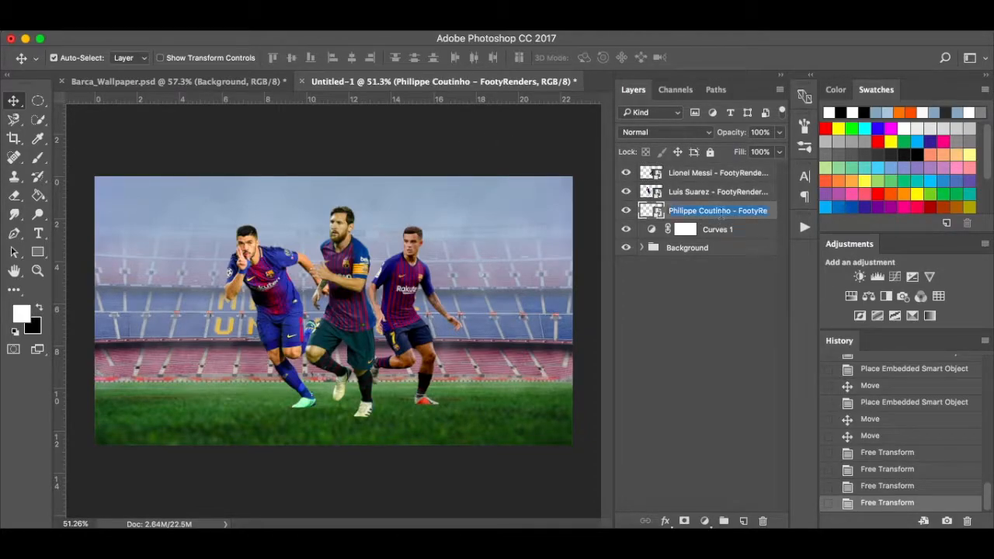
left_click(736, 295)
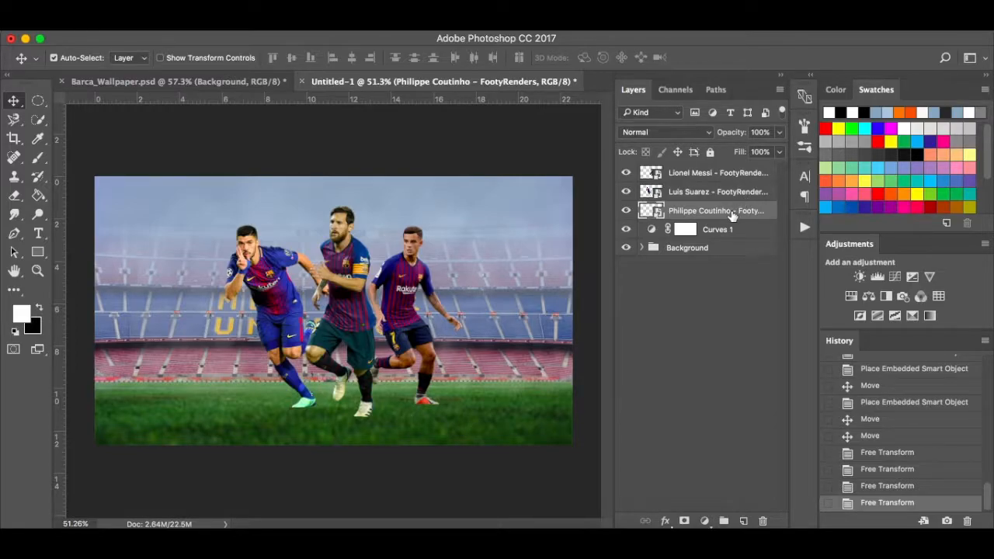
Duplicate Coutinho and set the lower layer's Hue/Saturation Lightness to -100.
key("super+j")
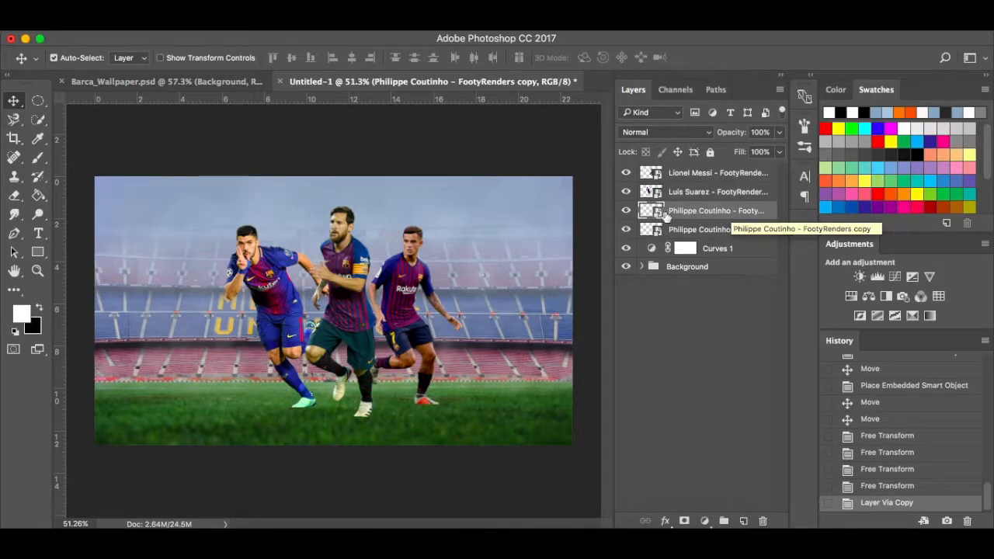
left_click(744, 232)
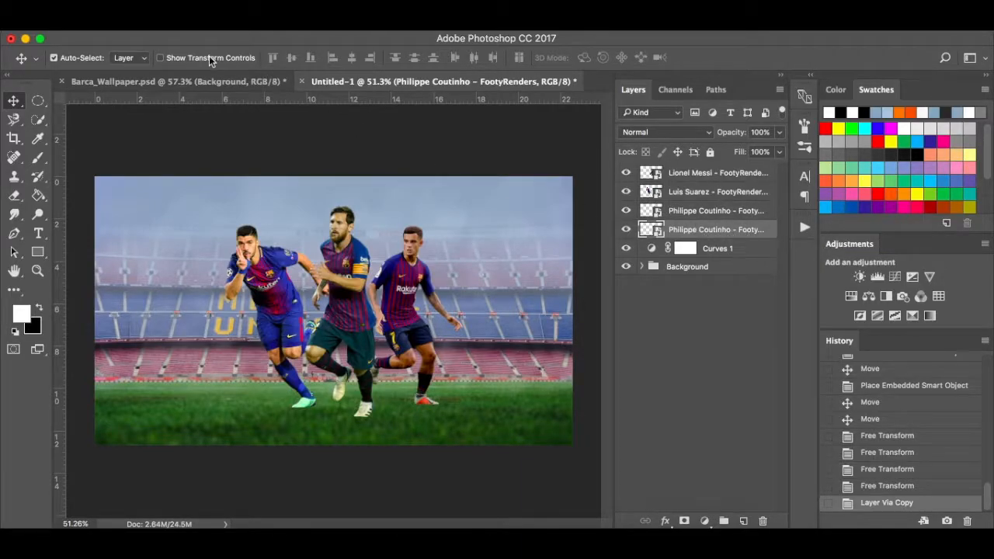
left_click(194, 23)
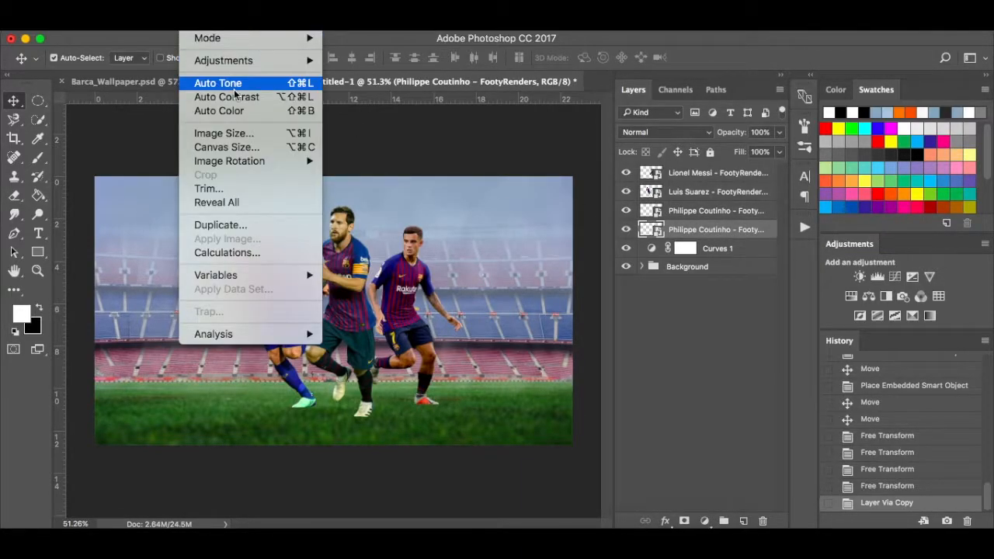
mouse_move(289, 64)
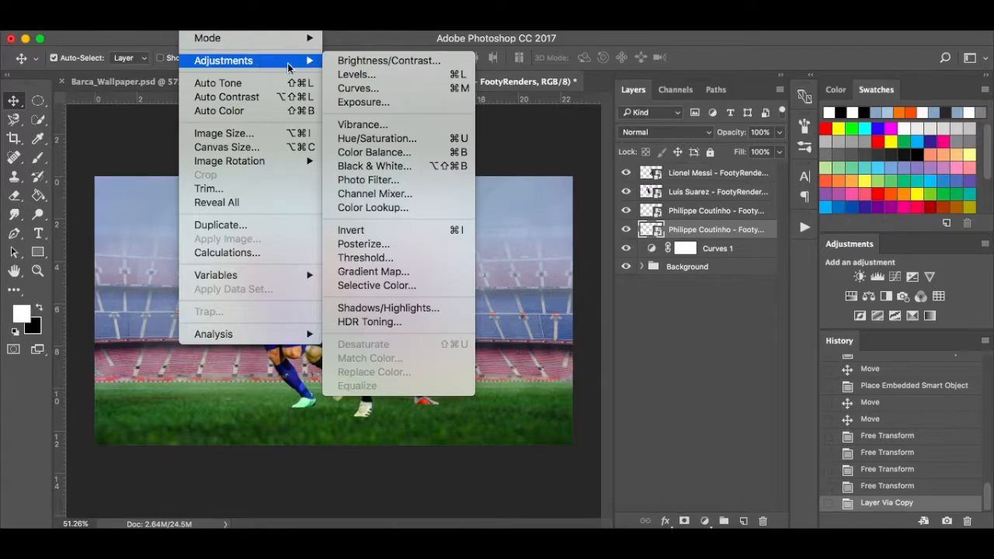
left_click(388, 138)
left_click_drag(462, 309, 349, 309)
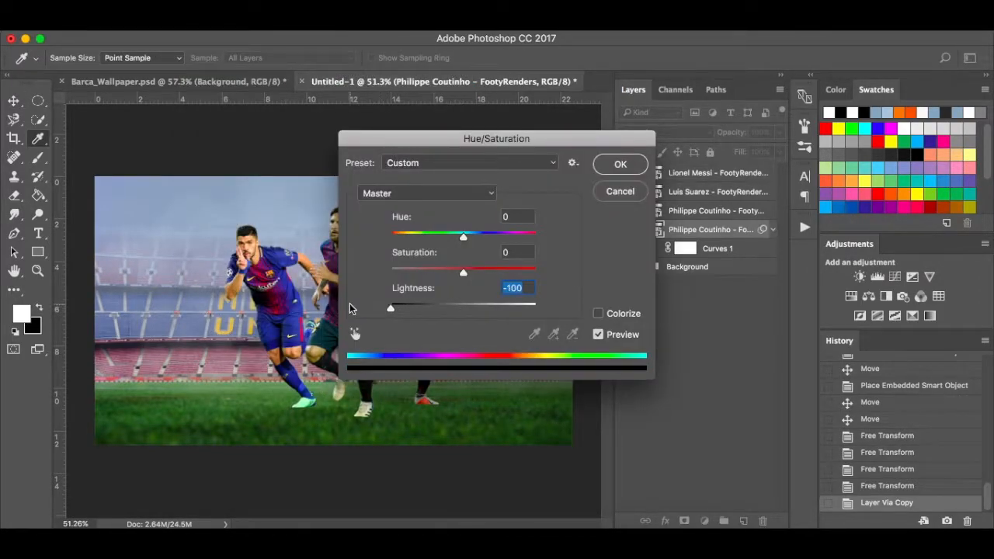
left_click(626, 164)
left_click(626, 212)
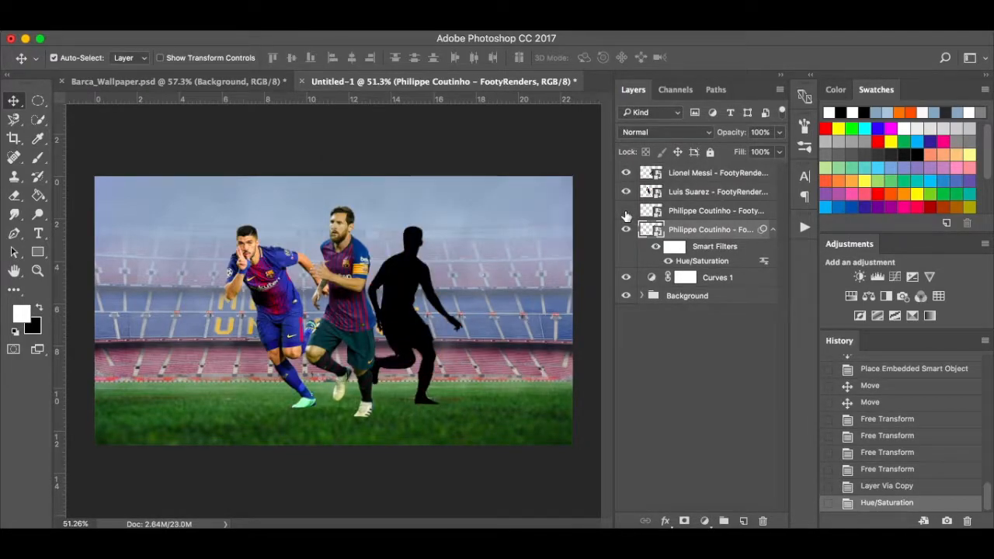
left_click(626, 213)
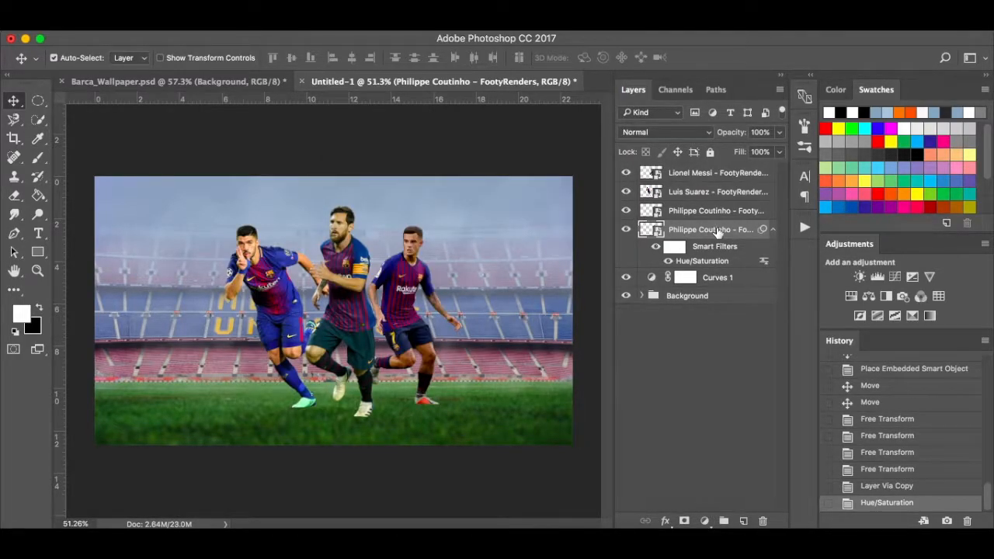
Distort the silhouette flat onto the grass behind Coutinho and align it with his feet.
key("super+t")
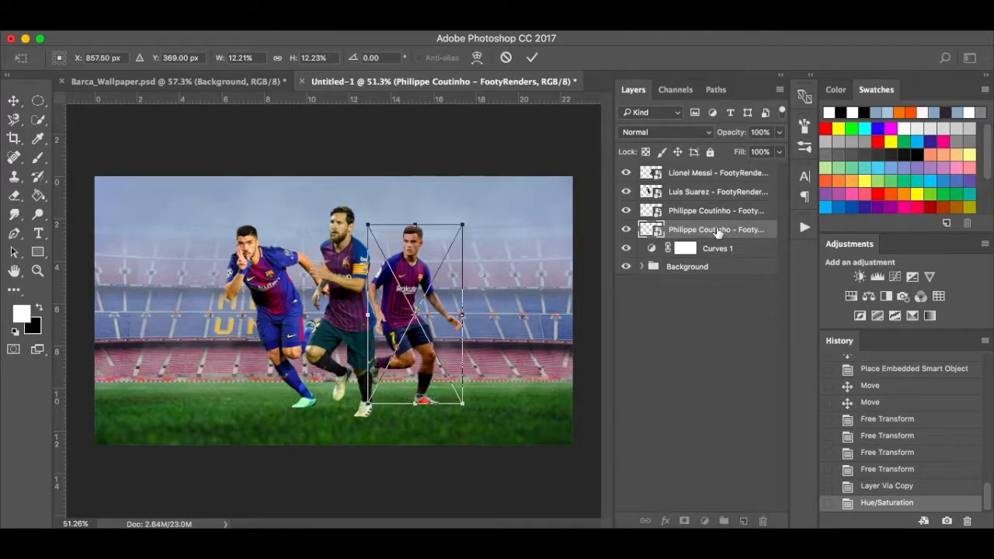
right_click(434, 248)
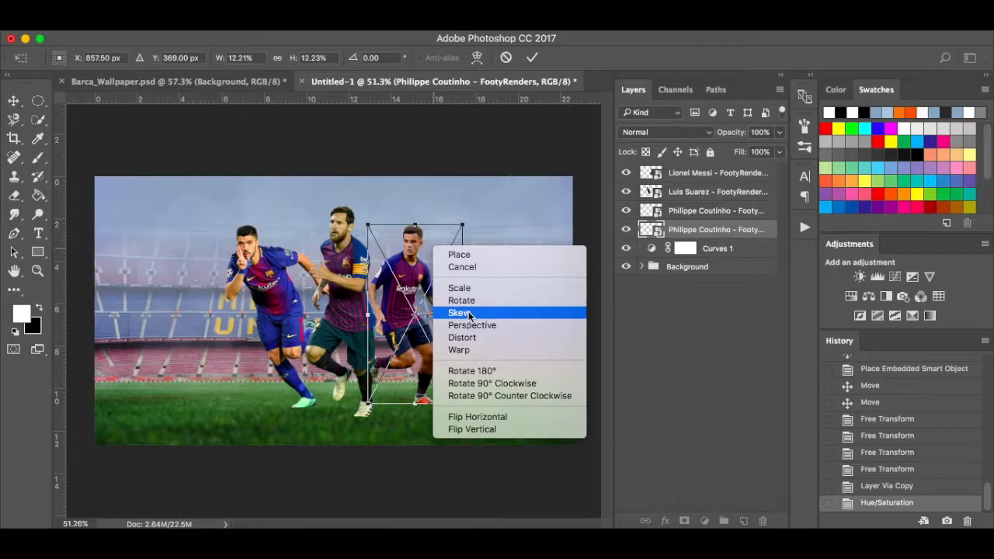
left_click(477, 337)
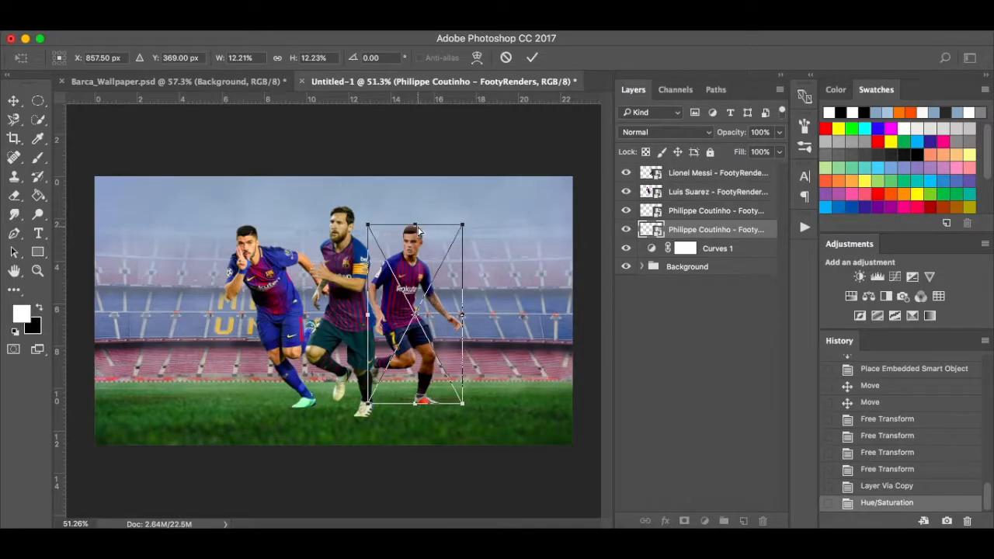
left_click_drag(418, 227, 504, 442)
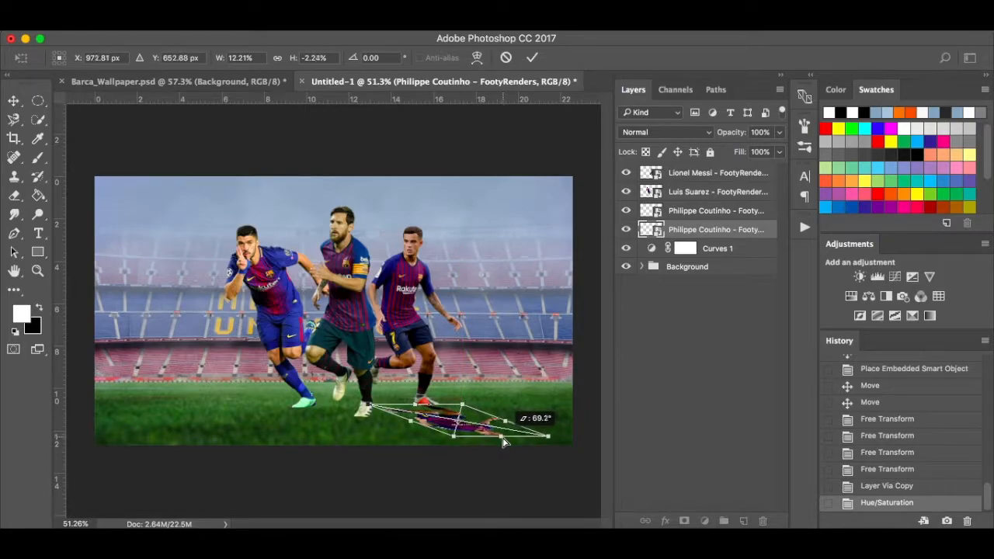
key("Return")
scroll(432, 416, "up", 5)
scroll(433, 416, "up", 6)
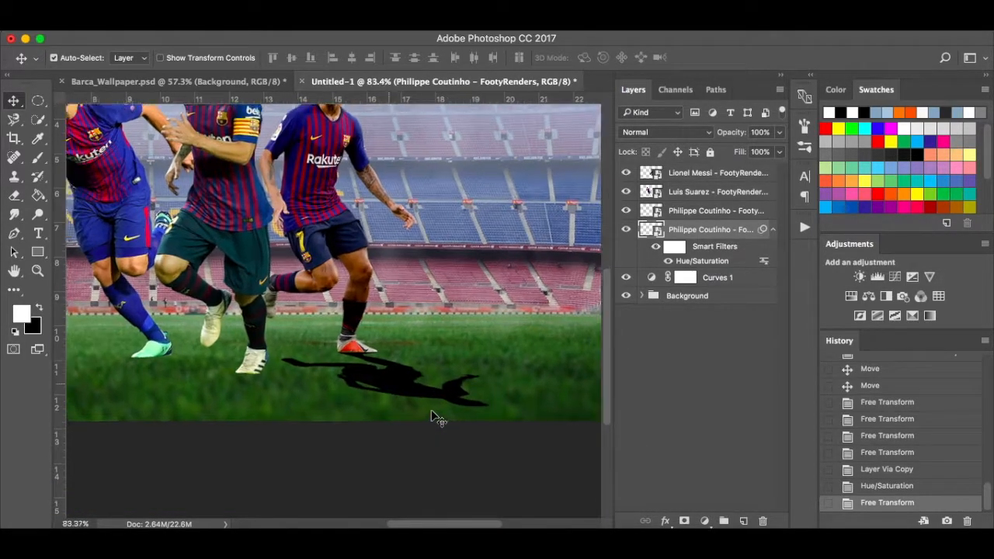
key("Down")
key("Up")
key("Up")
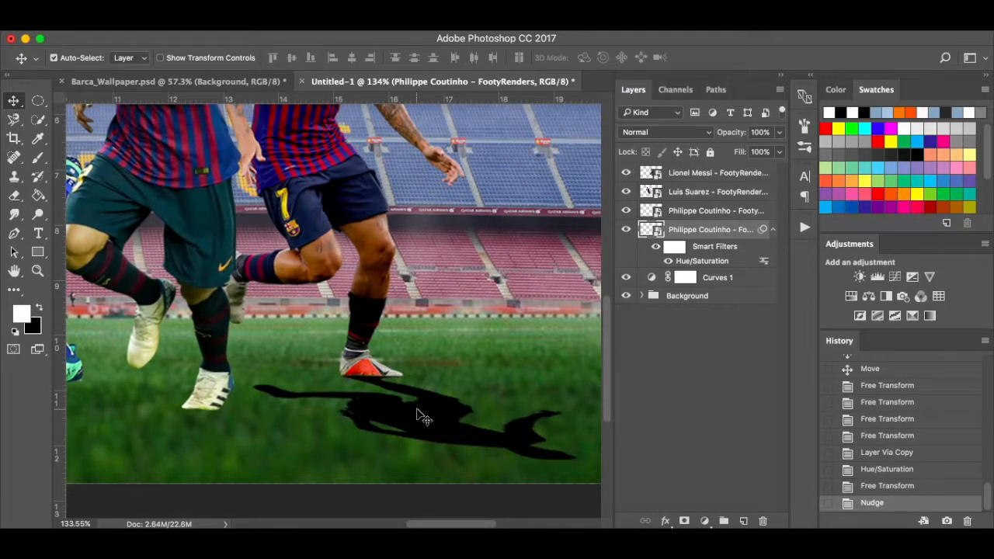
key("Down")
key("Up")
key("Down")
key("Up")
Set the shadow layer's opacity to 40% and fit the image on screen.
left_click(779, 132)
left_click(728, 148)
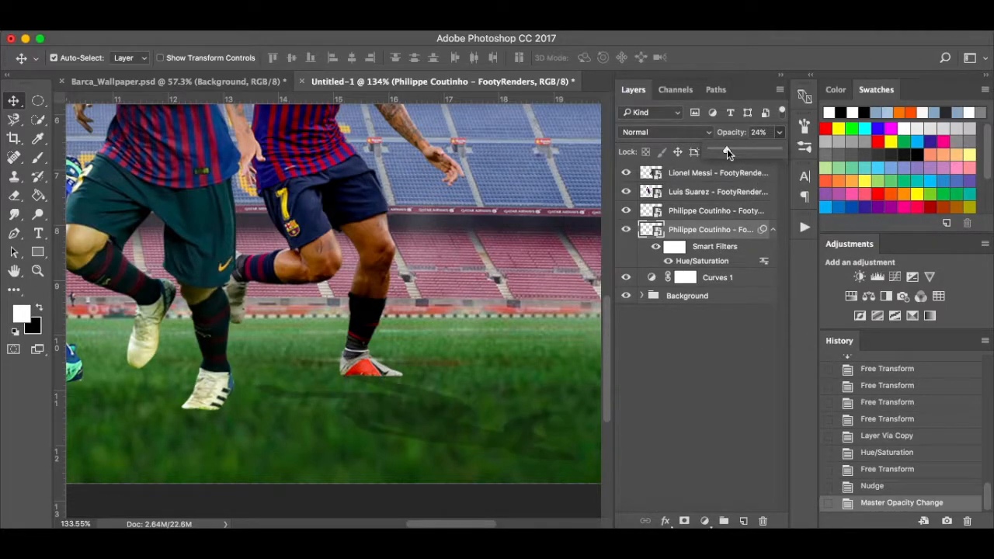
left_click_drag(735, 153, 737, 153)
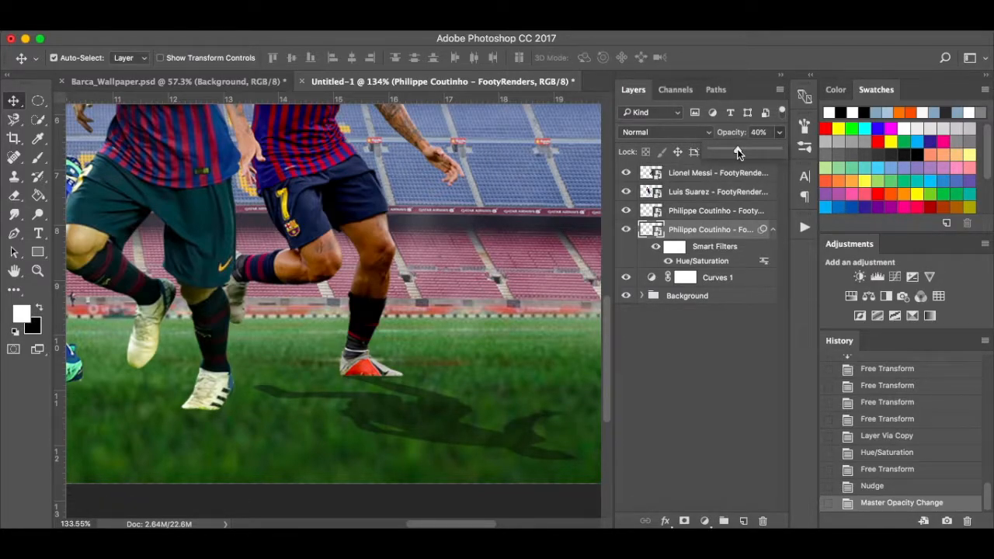
left_click(698, 399)
key("super+0")
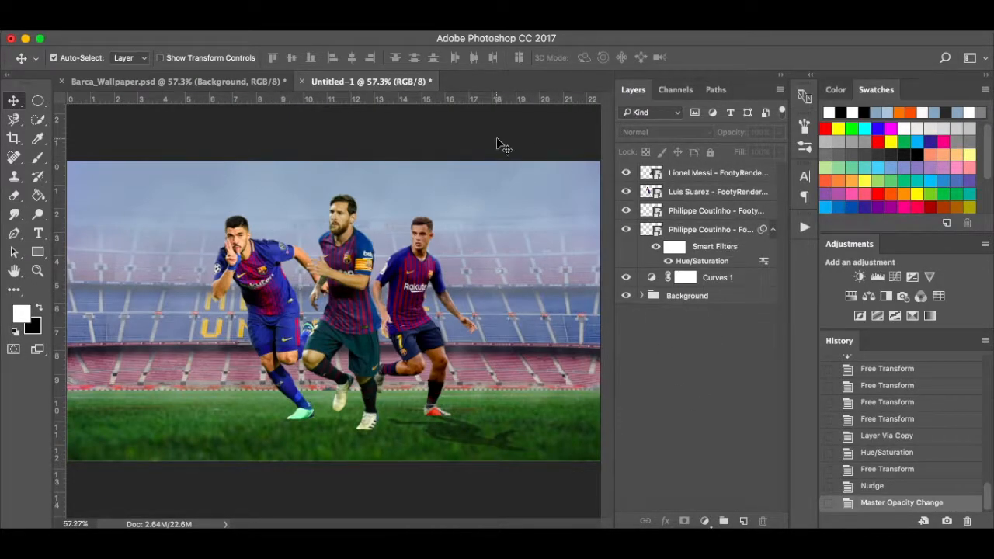
Apply a 3.0 px Gaussian Blur to the Coutinho shadow layer.
left_click(365, 19)
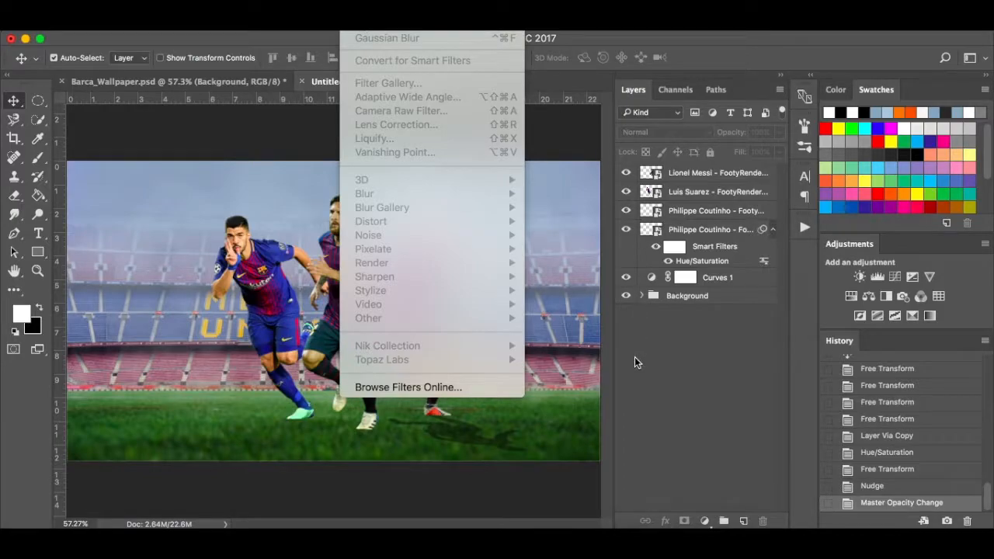
left_click(668, 320)
left_click(727, 231)
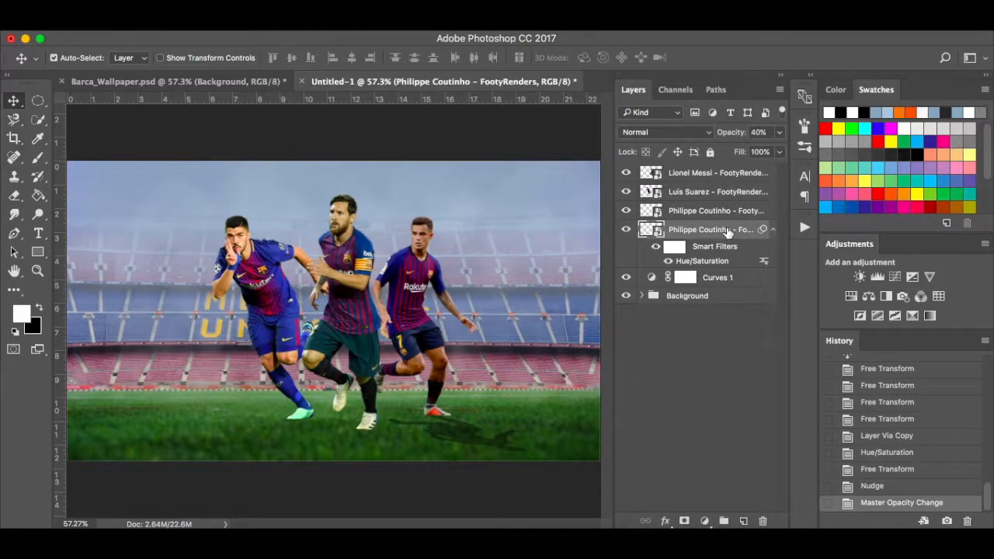
left_click(365, 20)
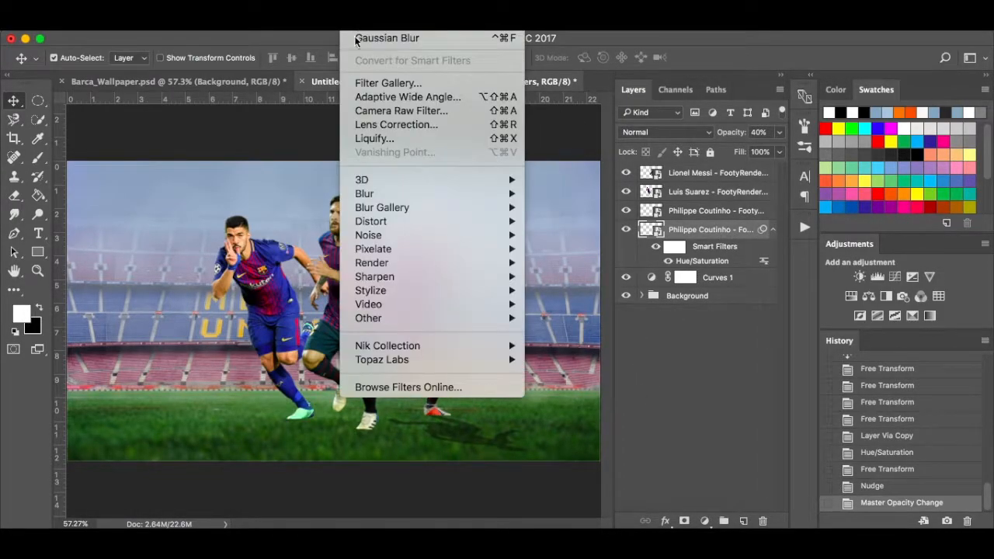
mouse_move(518, 309)
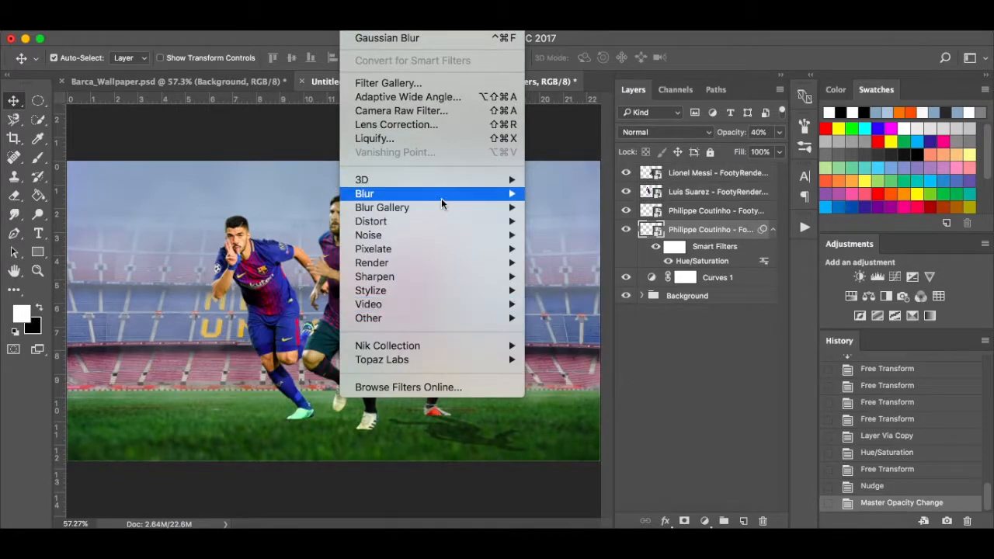
mouse_move(442, 196)
left_click(573, 247)
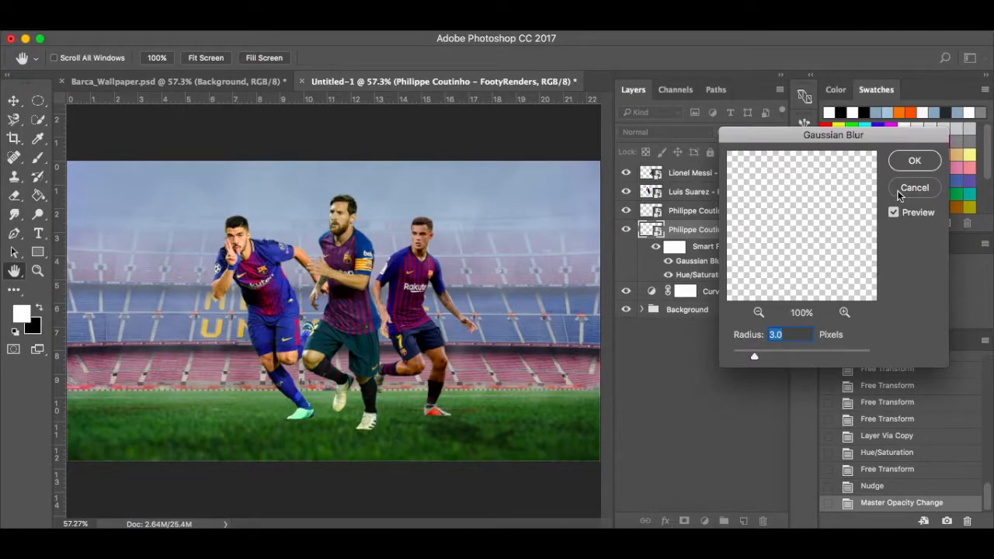
left_click(916, 162)
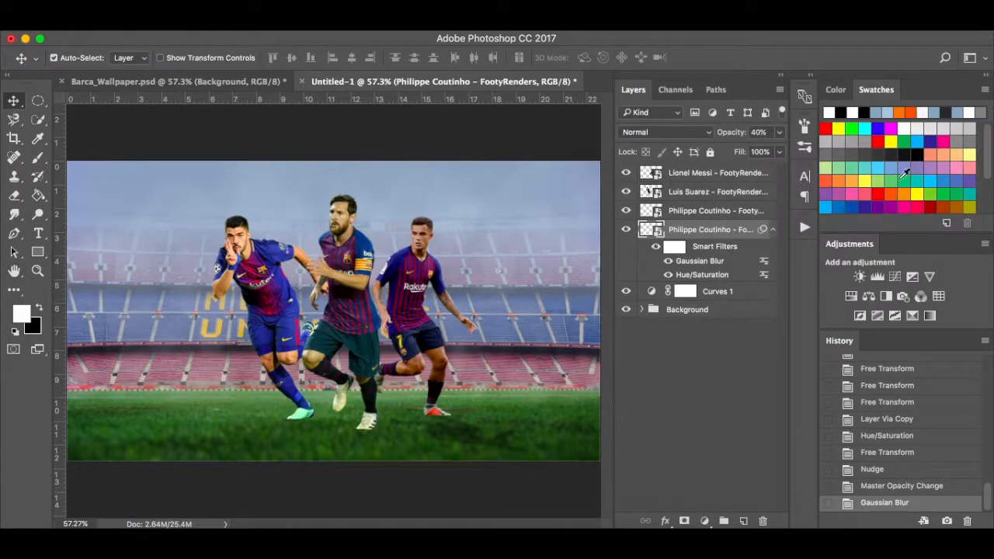
Duplicate the Suarez layer and black it out with Hue/Saturation Lightness -100.
left_click(709, 194)
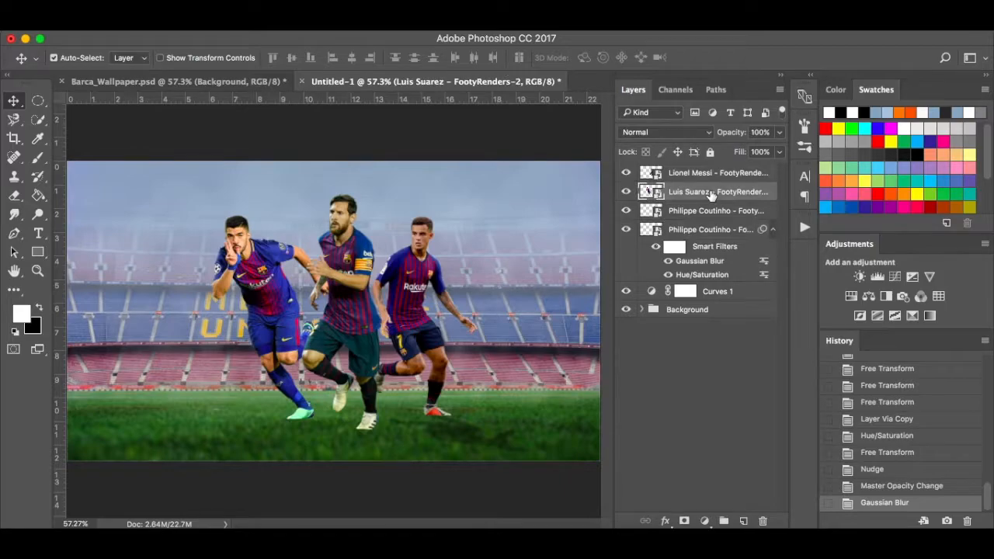
key("ctrl+j")
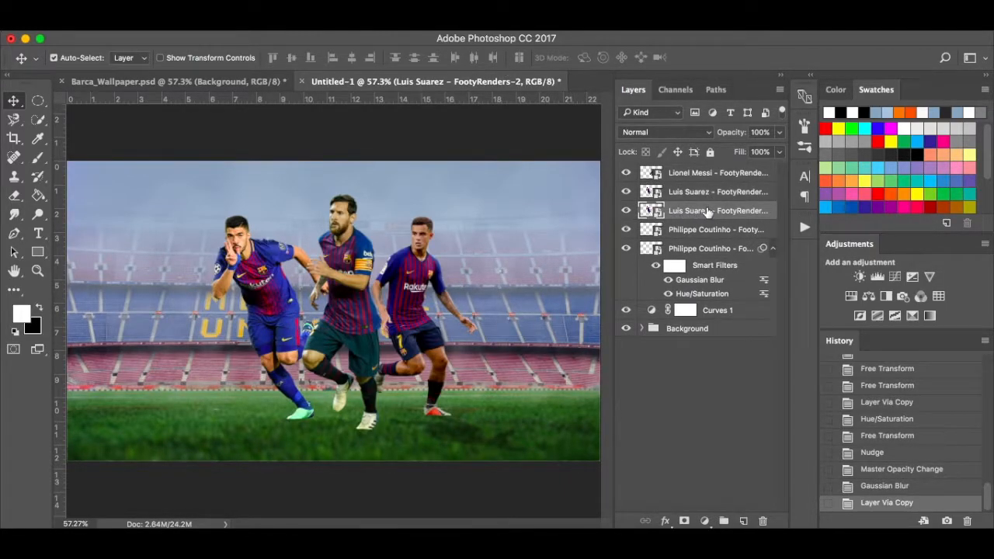
left_click(197, 22)
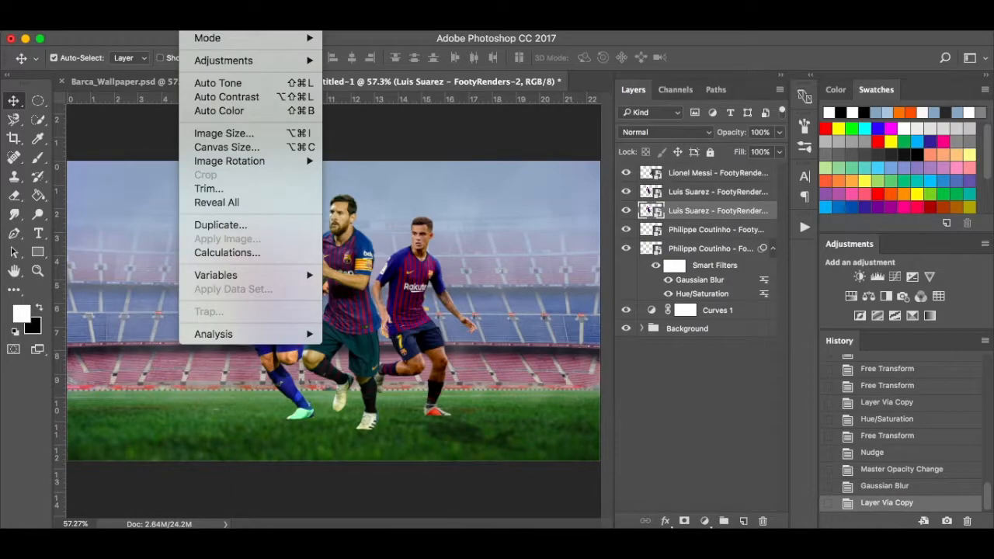
mouse_move(238, 66)
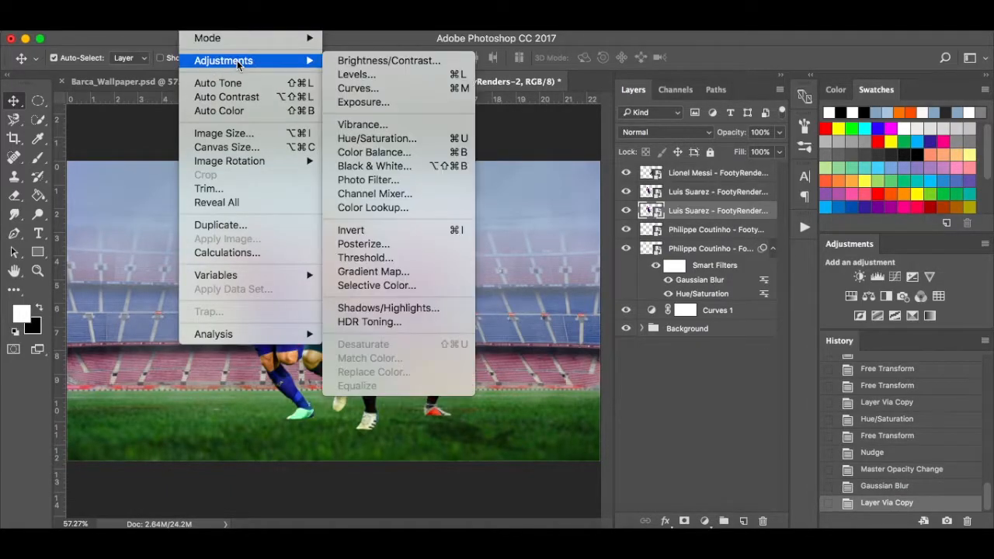
left_click(390, 140)
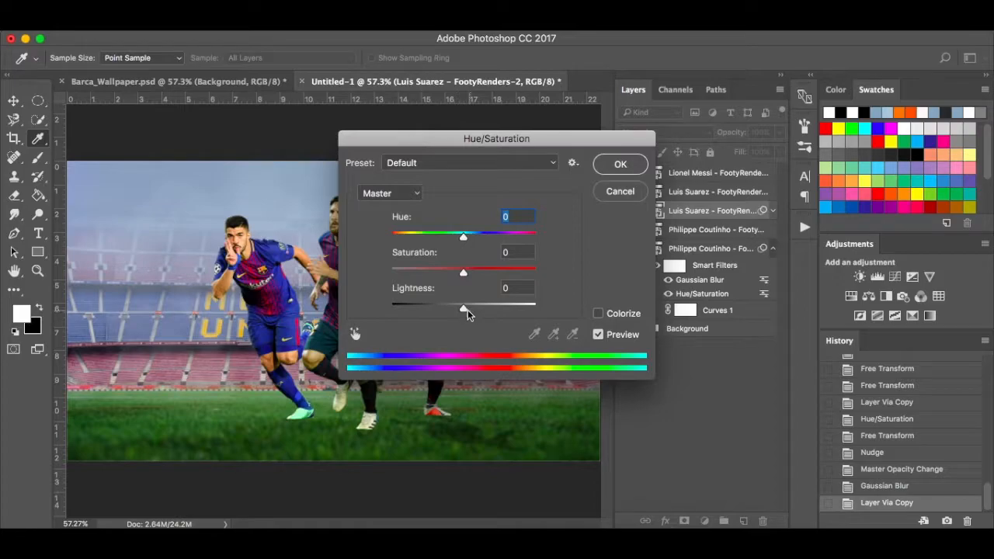
left_click_drag(463, 309, 360, 309)
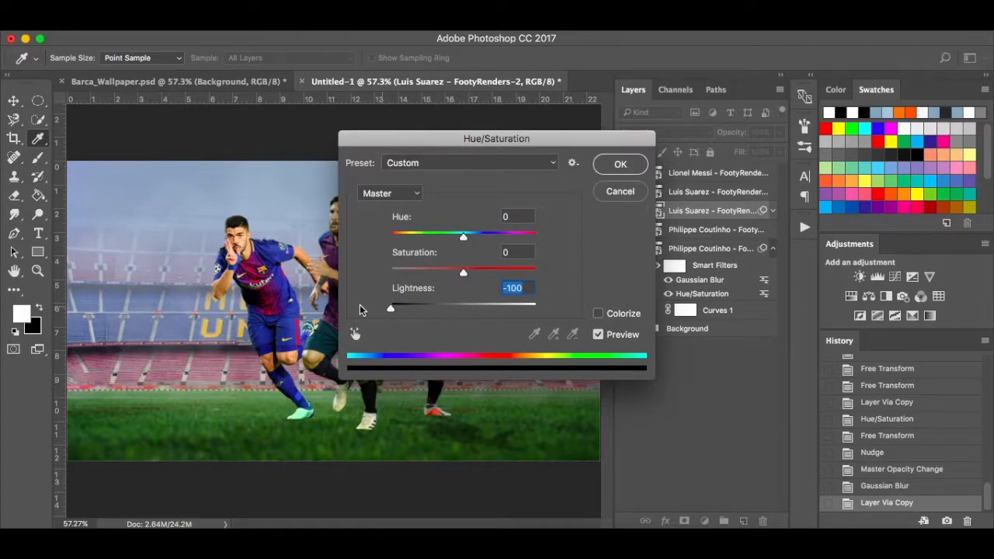
left_click(631, 170)
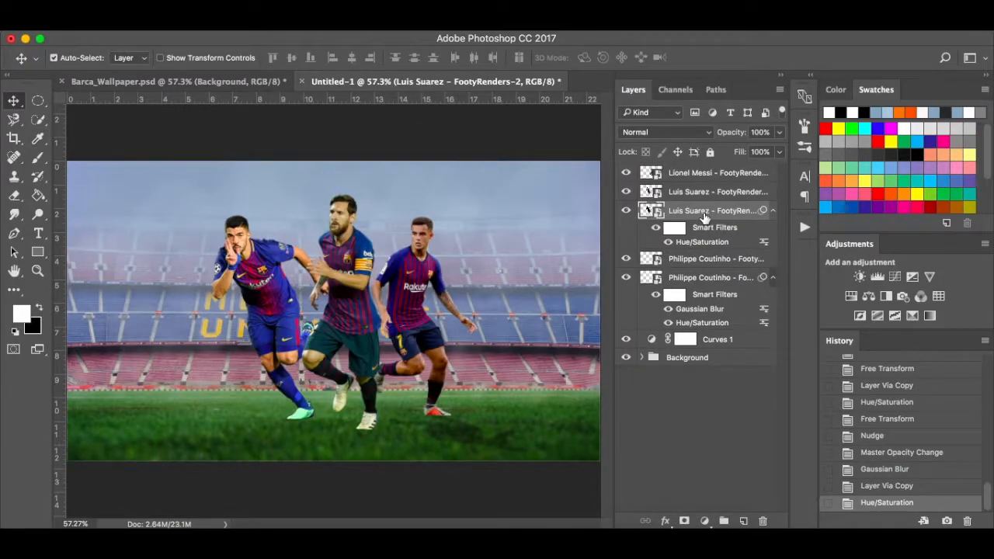
Distort the black Suarez copy flat onto the grass, then undo that first attempt.
key("super+t")
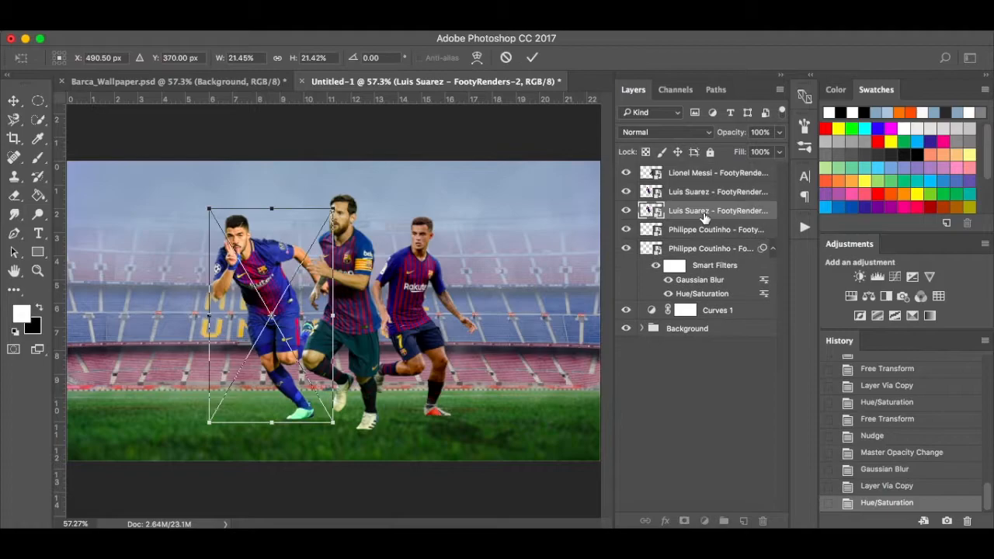
right_click(296, 234)
left_click(327, 322)
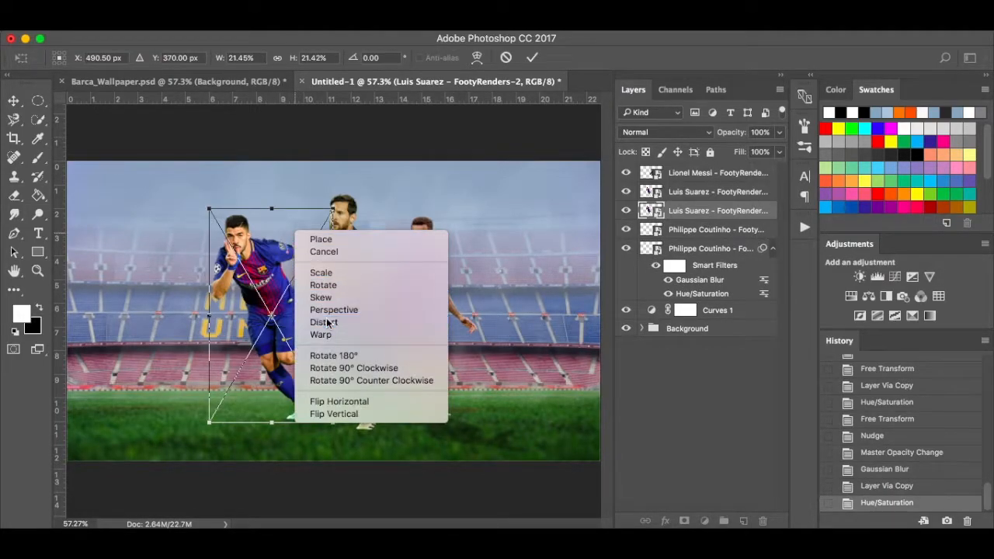
left_click_drag(272, 212, 374, 455)
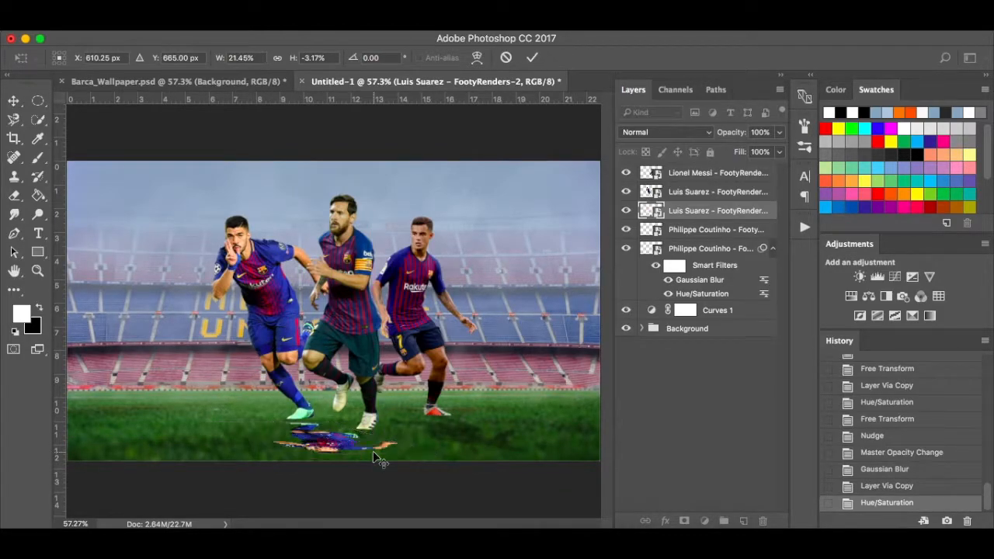
key("Return")
scroll(360, 451, "up", 3)
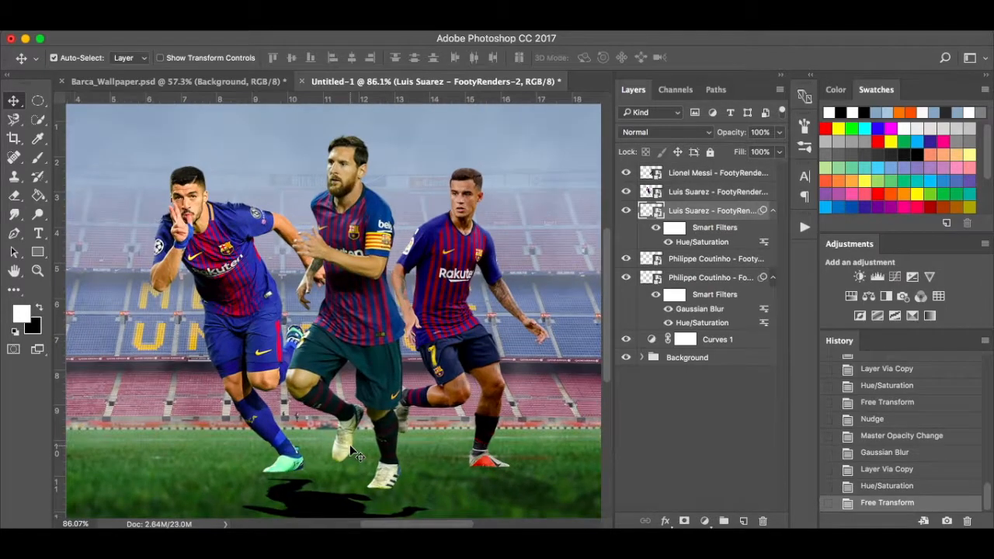
key("super+z")
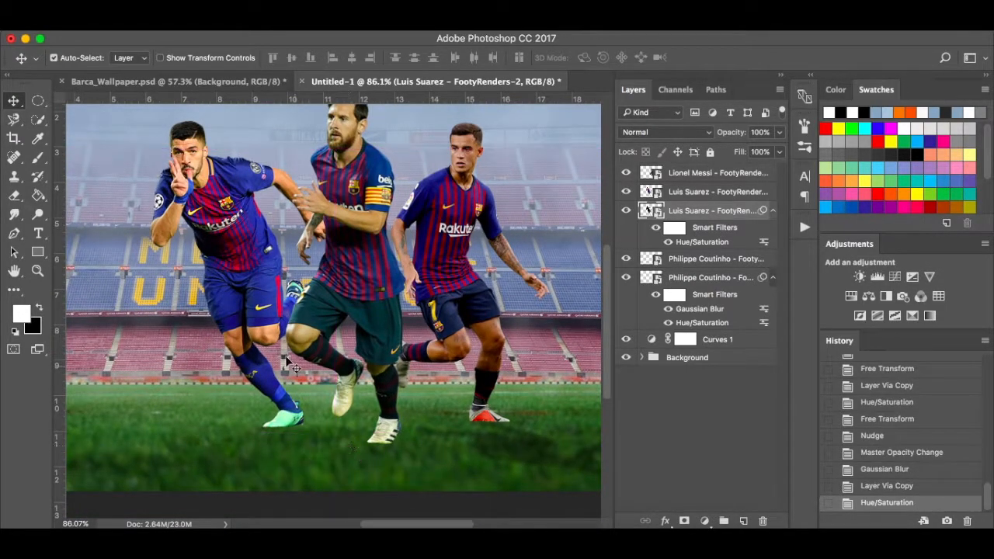
Redistort the black copy into a flat shadow below Suarez's feet and nudge it slightly up.
key("super+t")
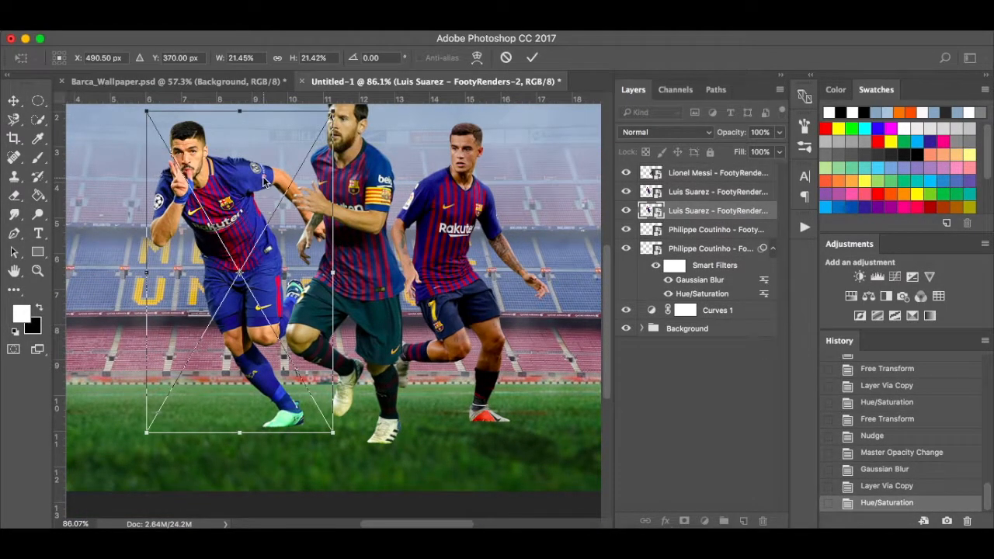
right_click(262, 176)
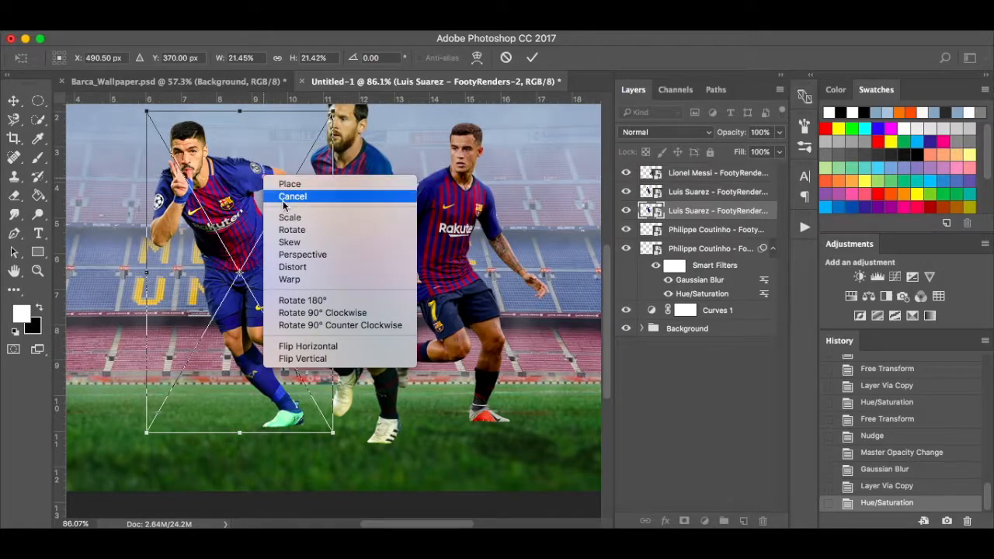
left_click(299, 269)
scroll(298, 264, "down", 5)
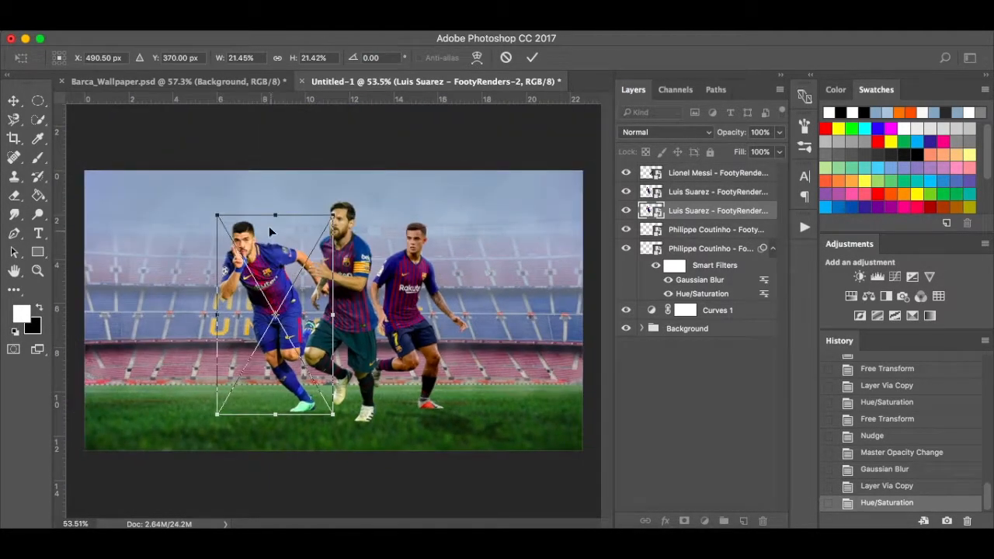
left_click_drag(276, 218, 378, 445)
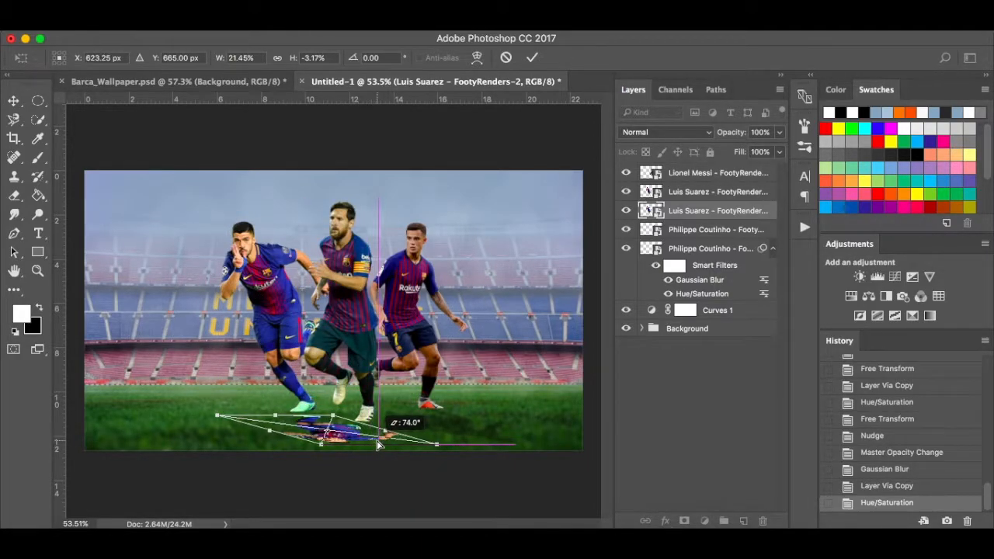
key("Return")
key("super+plus")
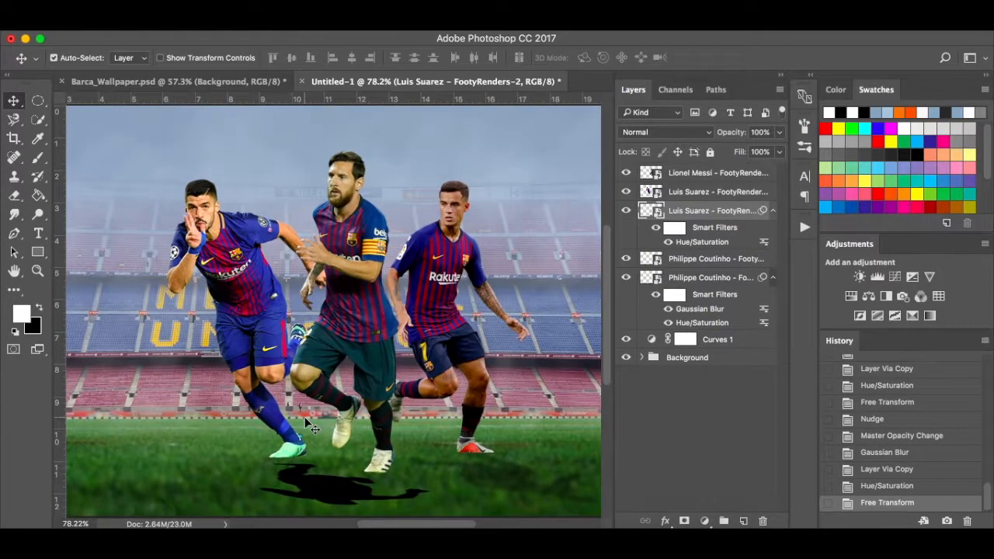
scroll(307, 424, "down", 5)
key("Up")
key("Up")
key("Up")
key("Up")
key("Up")
key("Up")
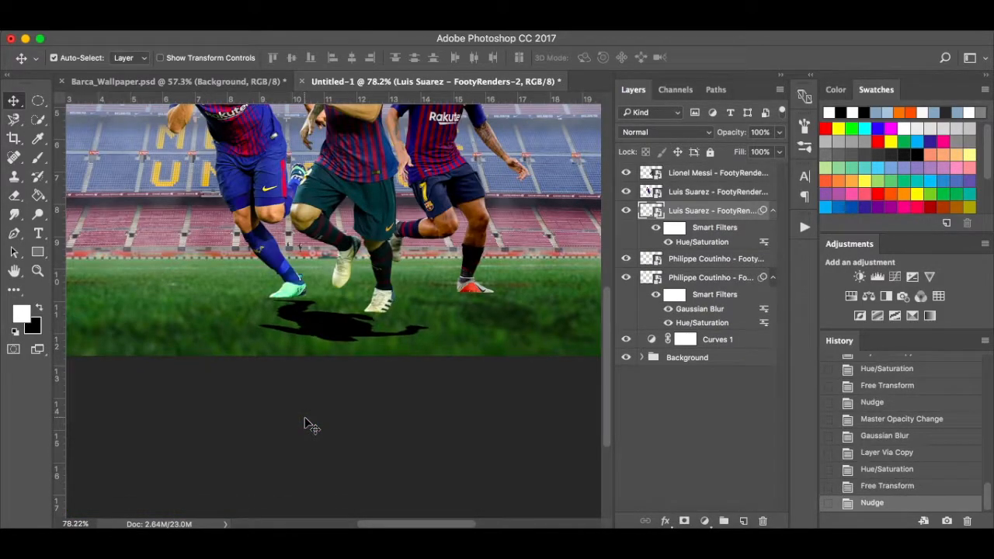
key("Up")
key("Up")
key("Up")
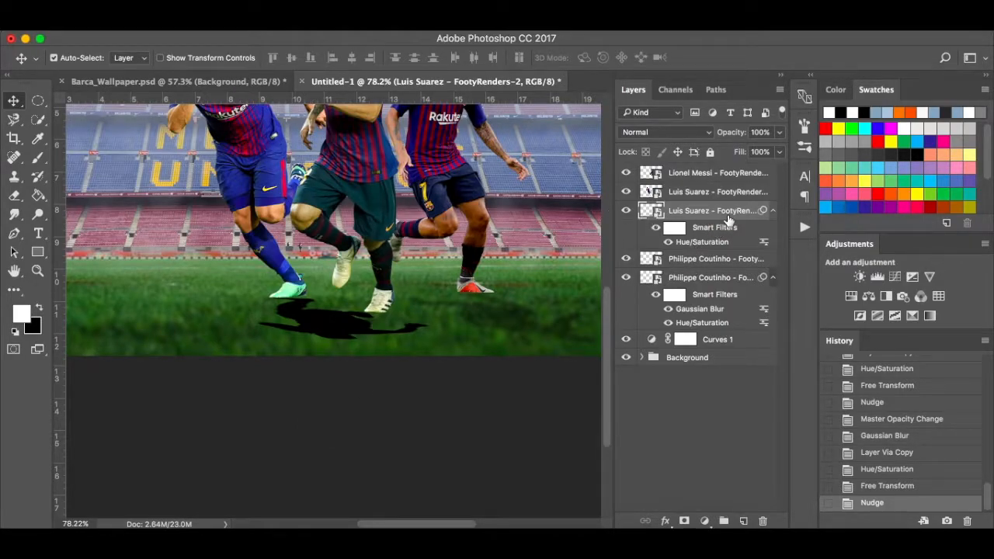
Set Suarez's shadow to 36% opacity and give it a 3.0 px Gaussian Blur.
left_click(780, 133)
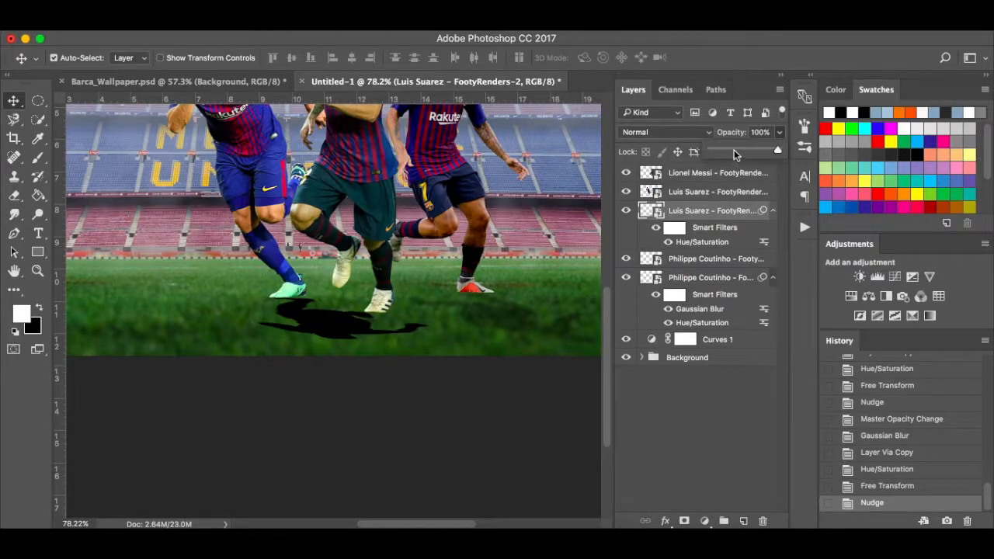
left_click(734, 150)
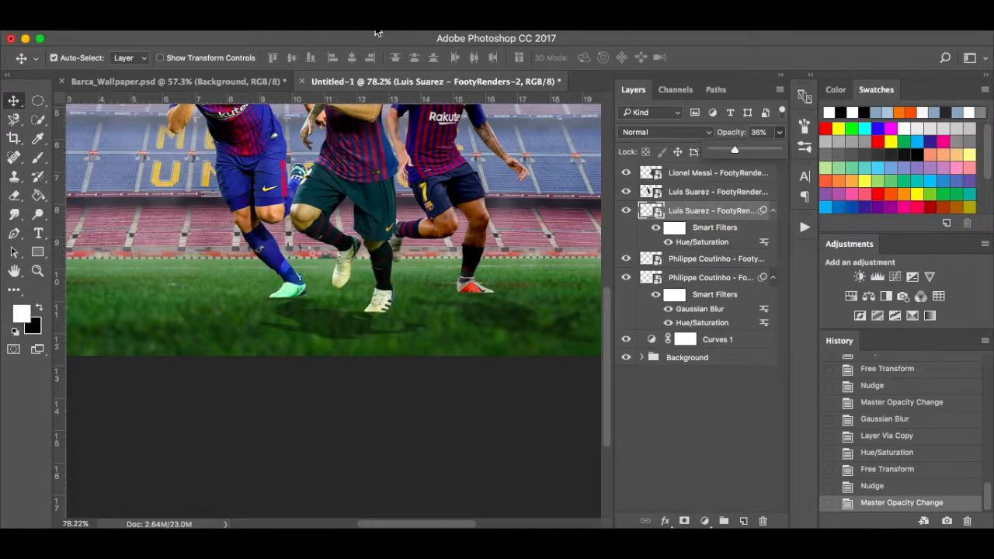
left_click(361, 24)
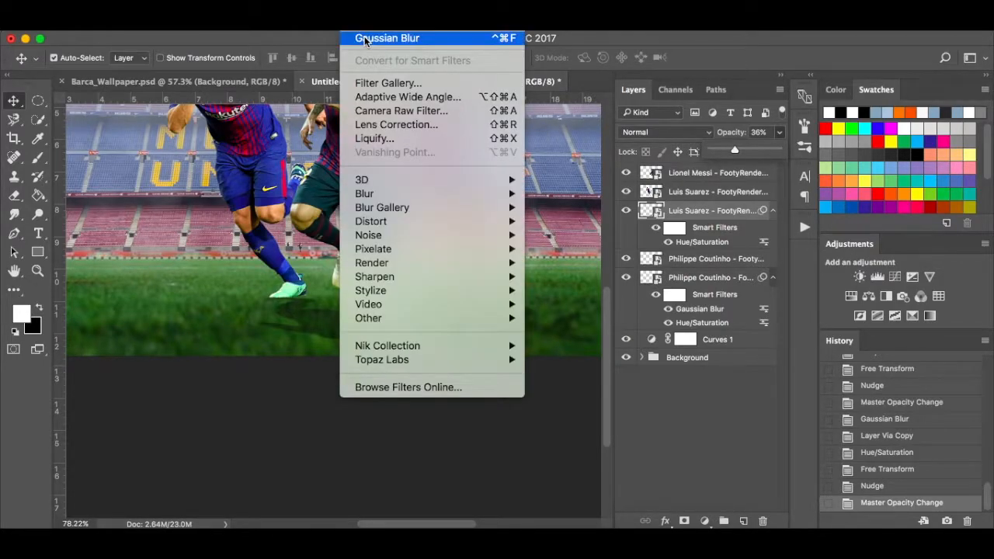
left_click(388, 39)
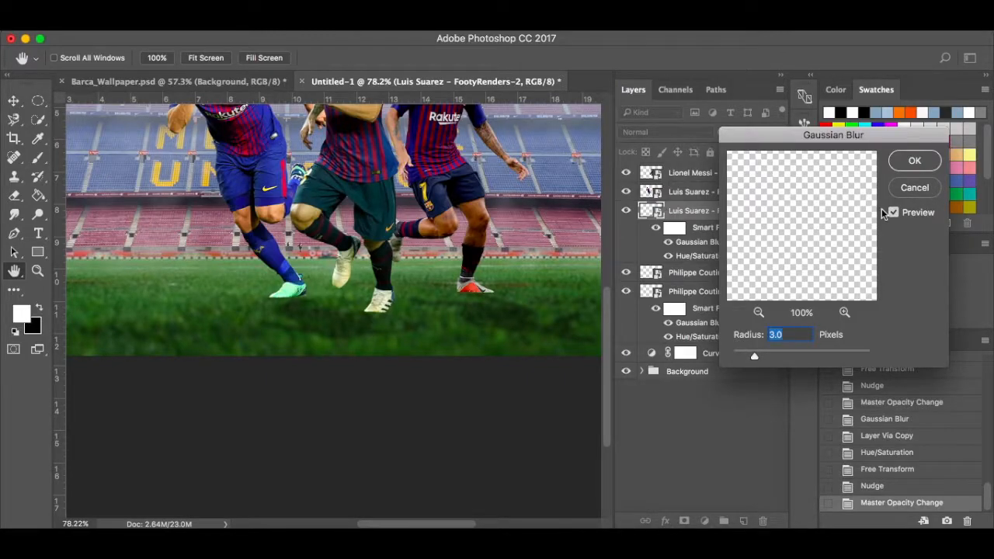
left_click(912, 161)
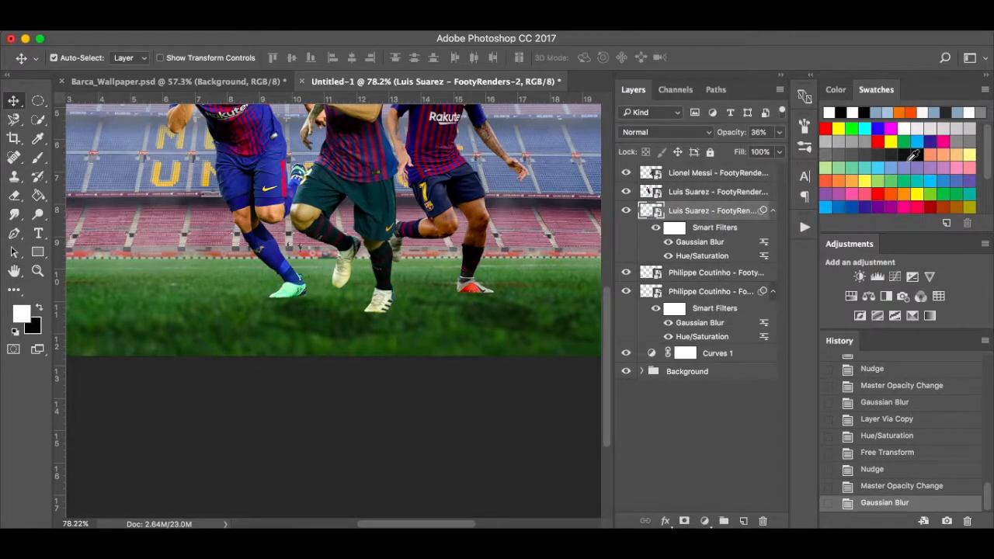
scroll(553, 300, "up", 5)
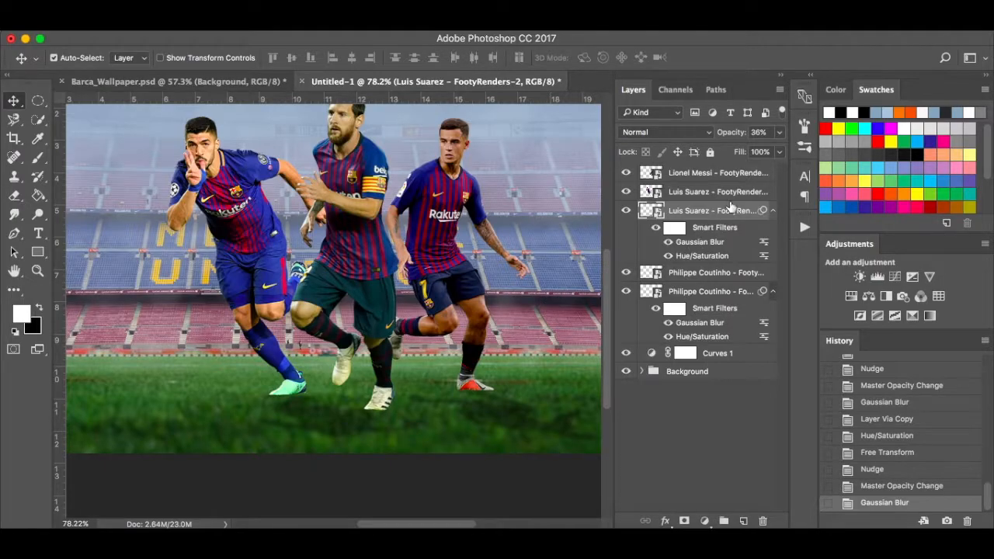
left_click(716, 177)
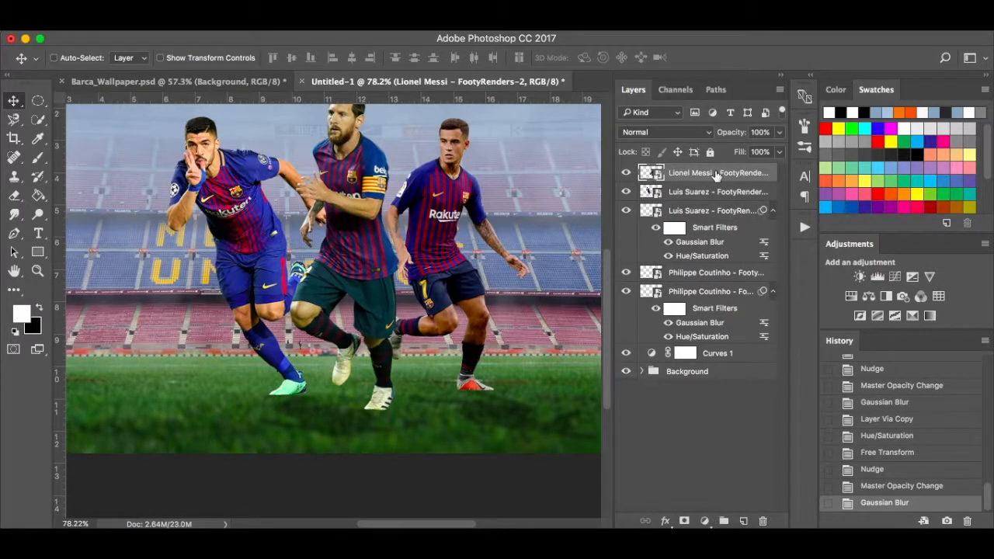
Duplicate the Messi layer and black out the original with Hue/Saturation Lightness -100.
key("ctrl+j")
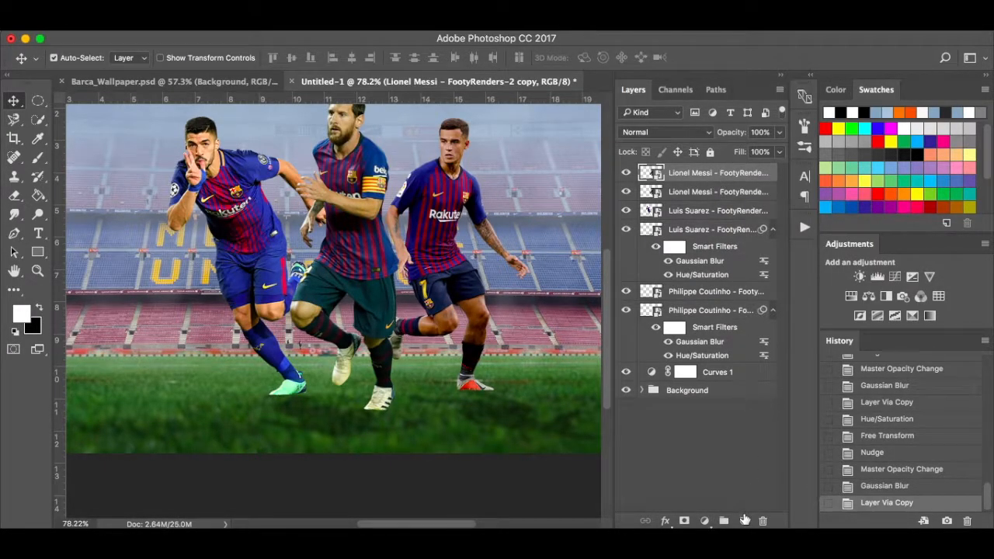
left_click(710, 194)
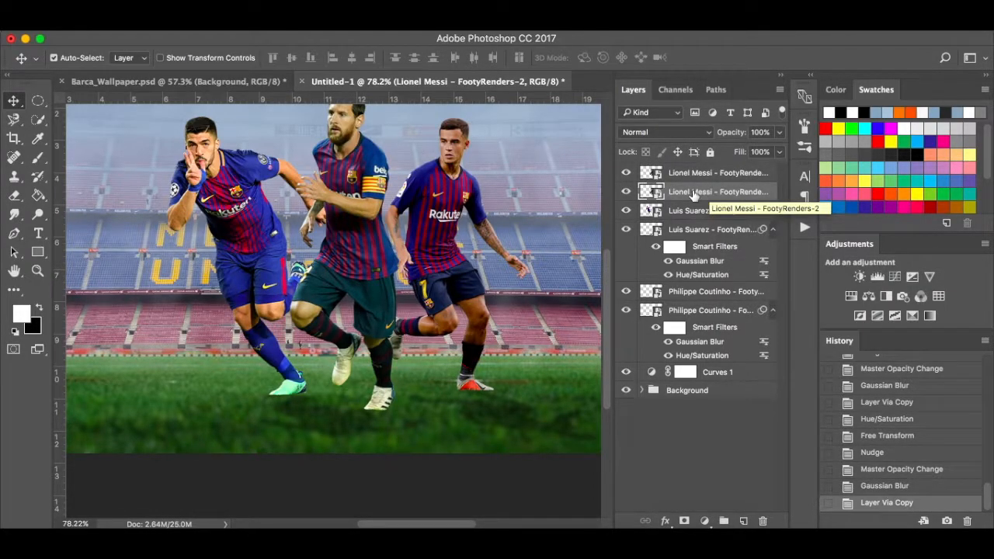
left_click(208, 31)
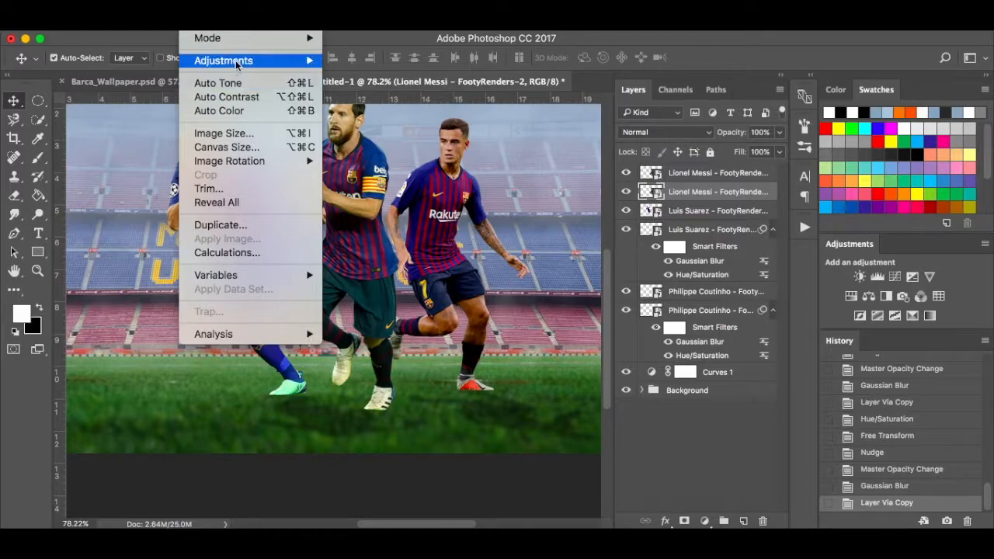
mouse_move(237, 62)
left_click(378, 140)
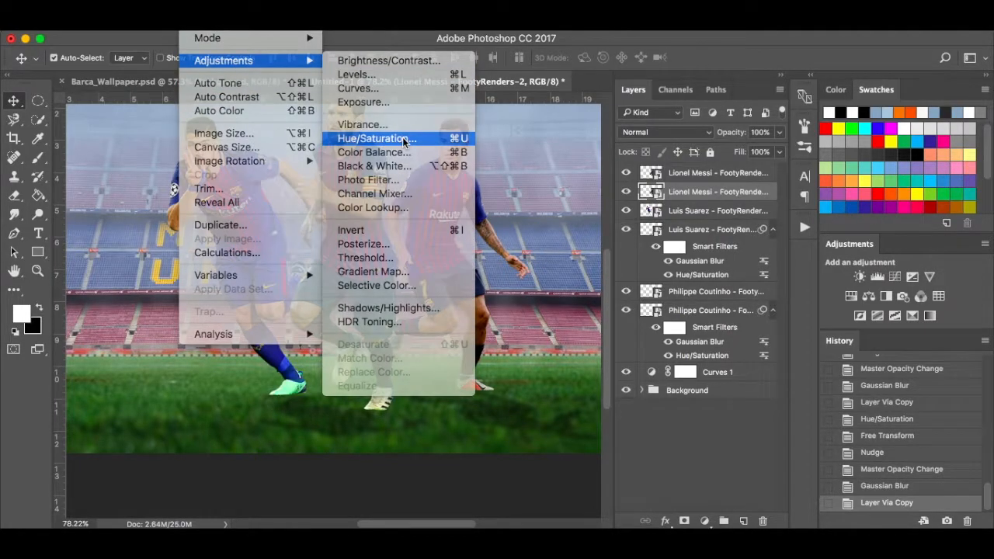
left_click_drag(463, 311, 358, 306)
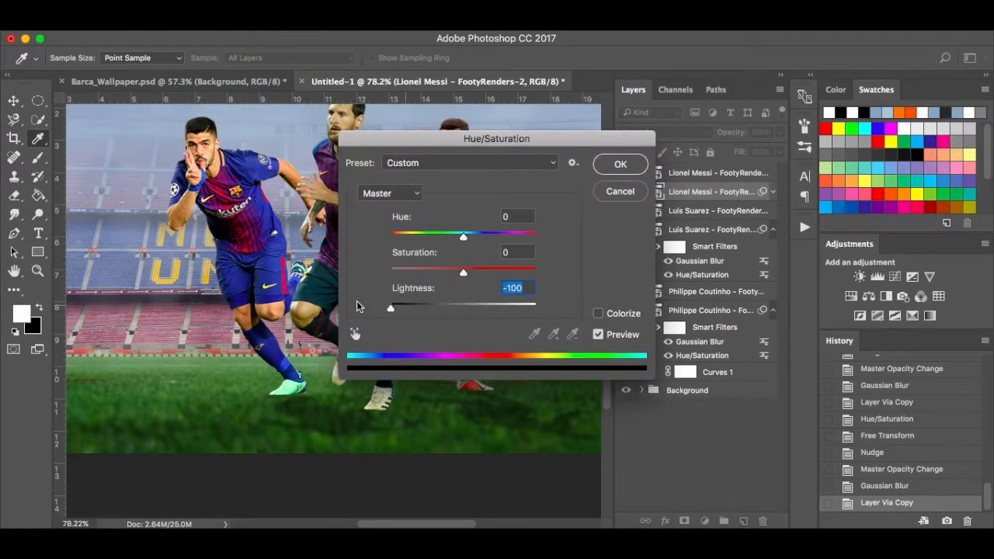
left_click(621, 165)
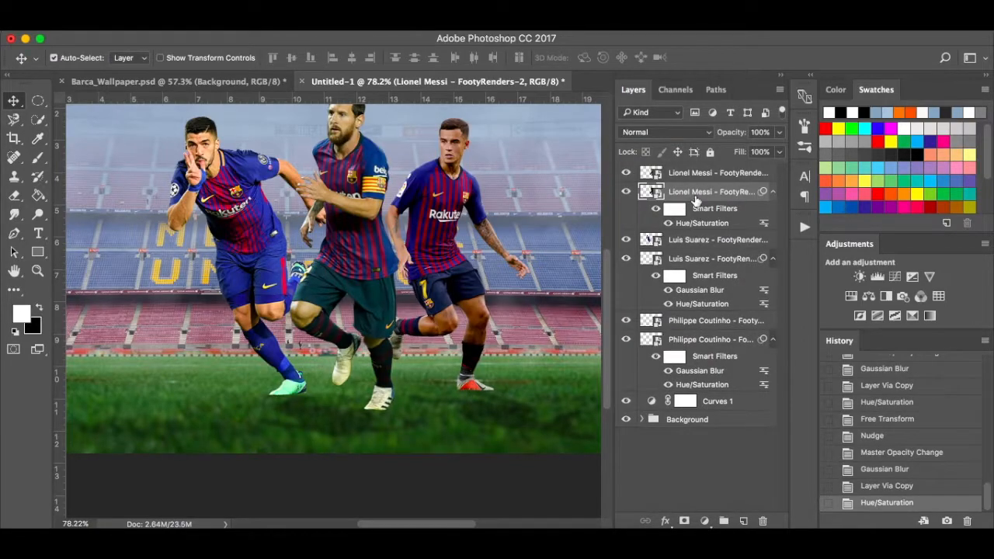
Distort the blacked-out Messi layer flat across the grass behind his feet.
key("super+t")
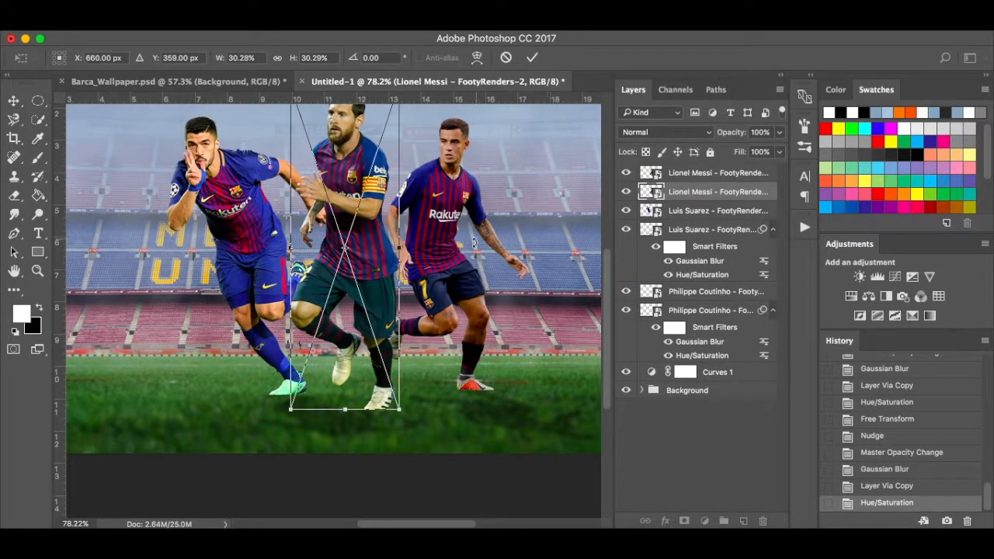
scroll(474, 243, "down", 4)
right_click(349, 247)
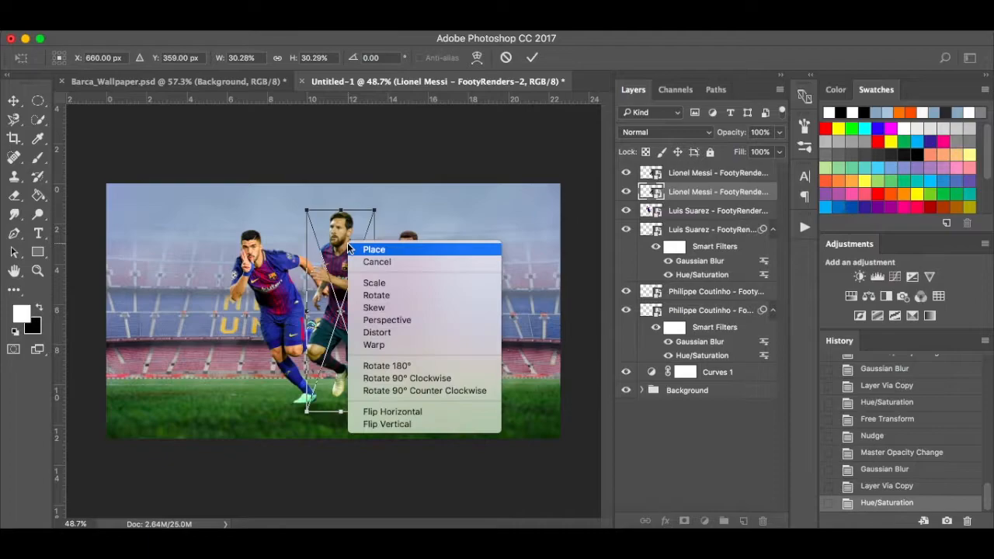
left_click(392, 339)
left_click_drag(343, 211, 439, 446)
key("Return")
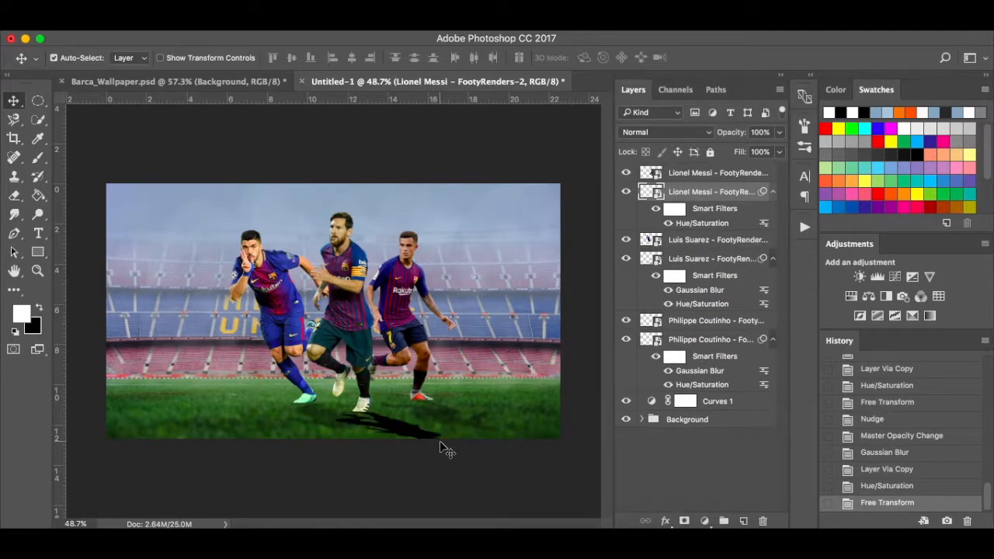
Nudge Messi's shadow up, lower it to 40% opacity, and apply a 3.0 px Gaussian Blur.
scroll(441, 449, "up", 5)
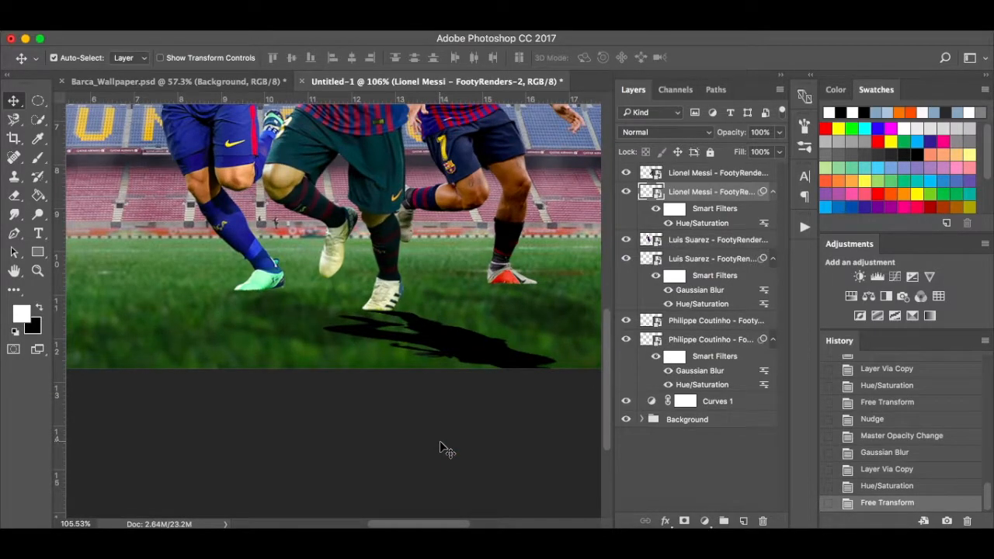
key("Up")
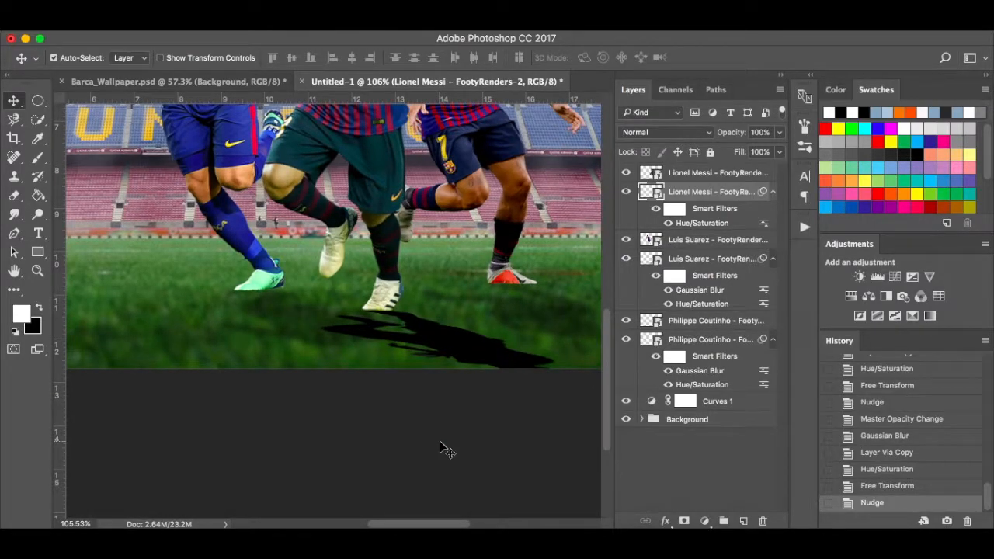
left_click(780, 133)
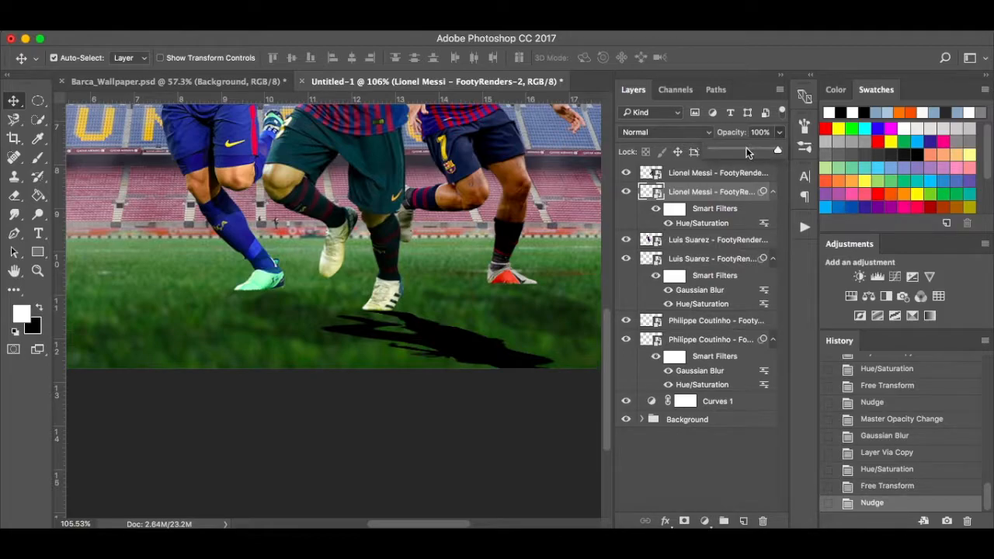
left_click_drag(779, 150, 740, 151)
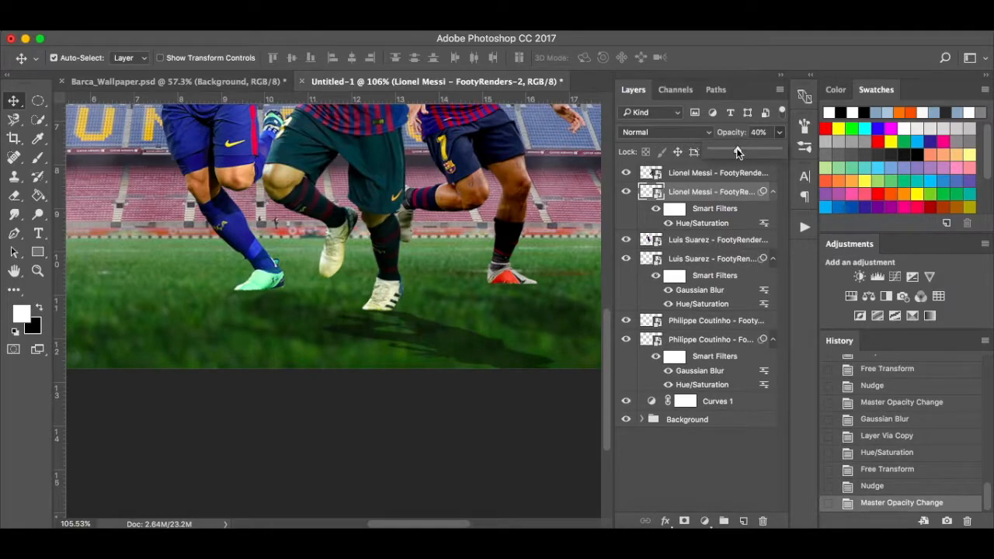
left_click(710, 194)
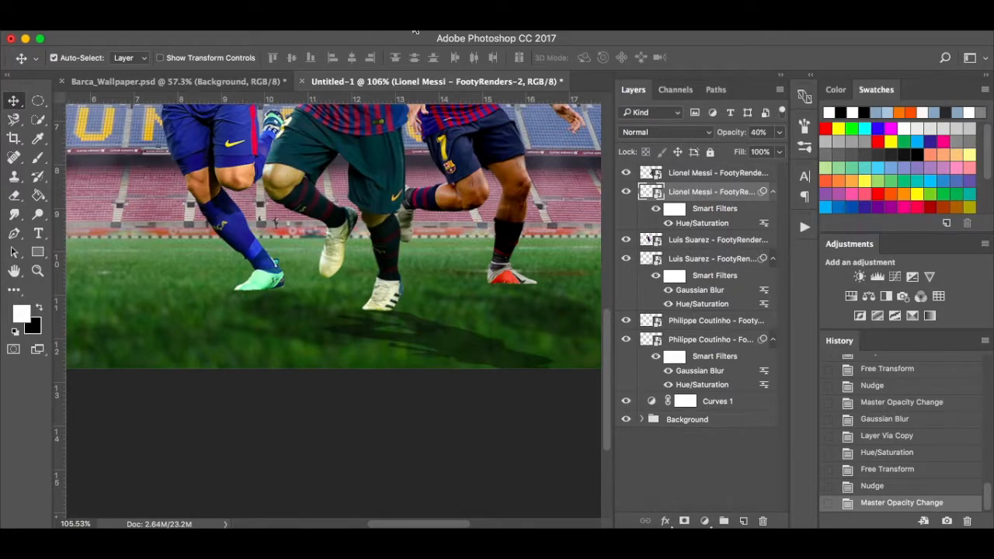
left_click(355, 26)
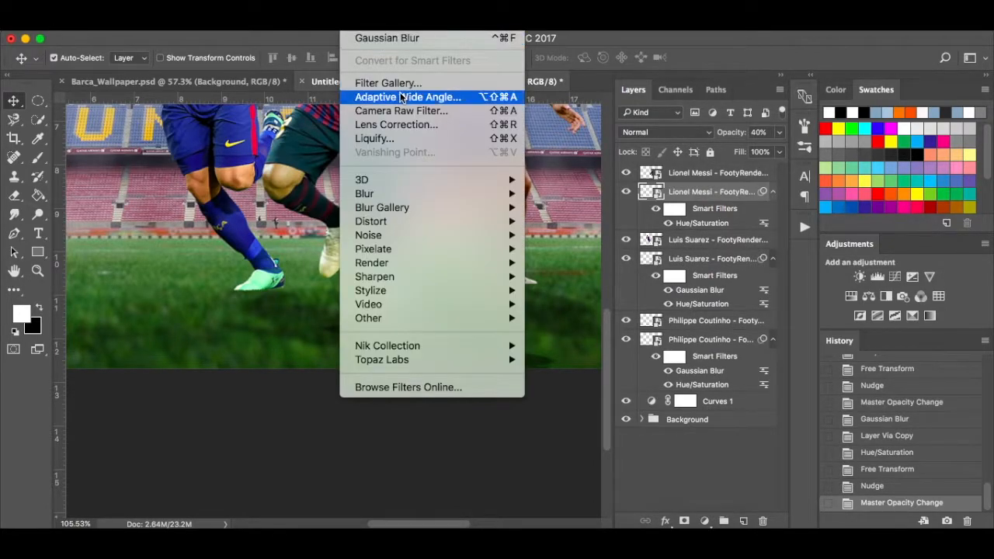
left_click(411, 39)
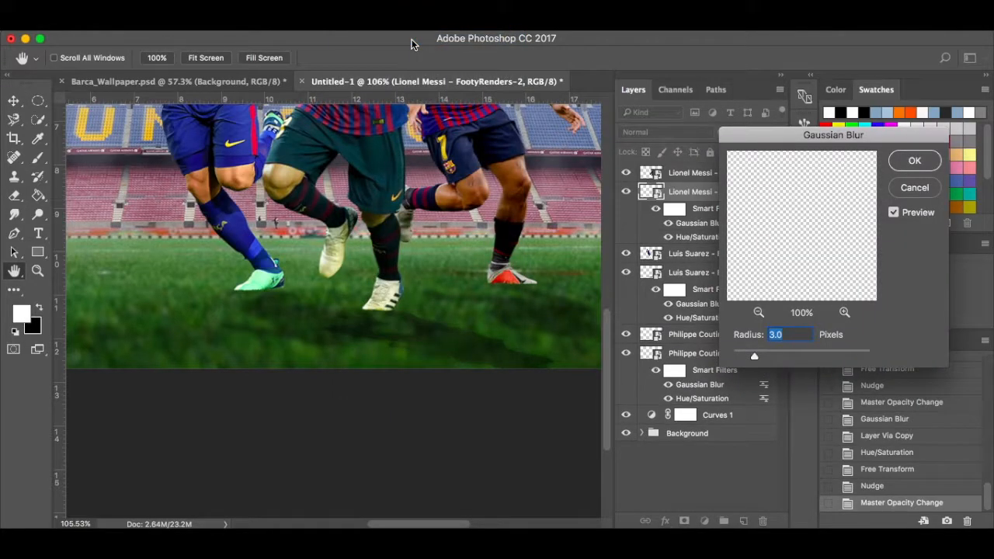
left_click(923, 164)
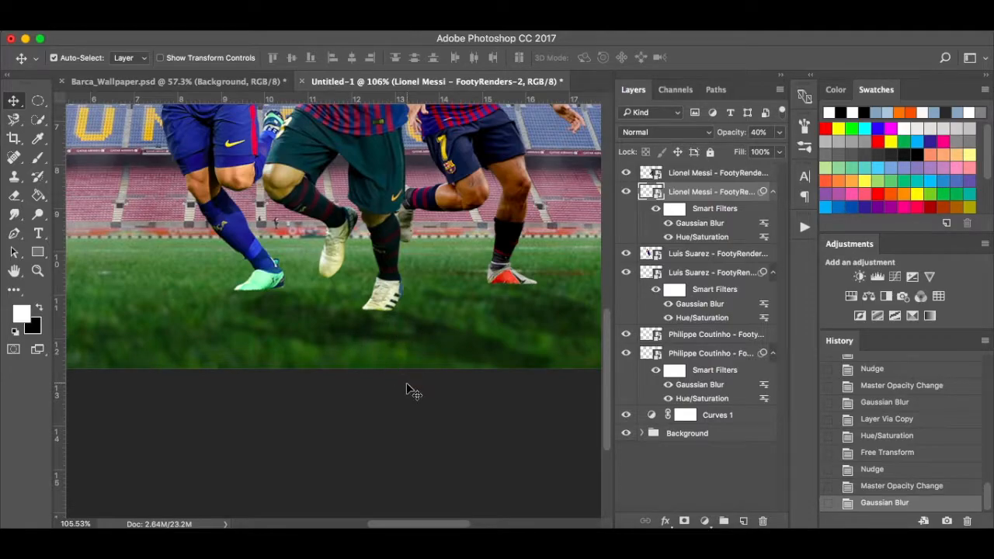
Add a layer mask to Suarez's shadow layer and pick a soft round brush.
left_click(709, 276)
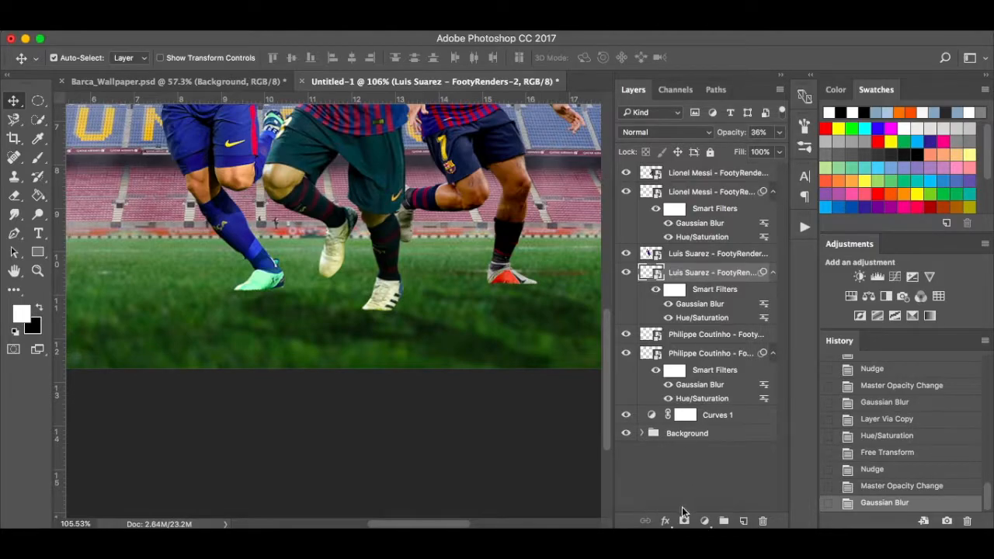
left_click(684, 521)
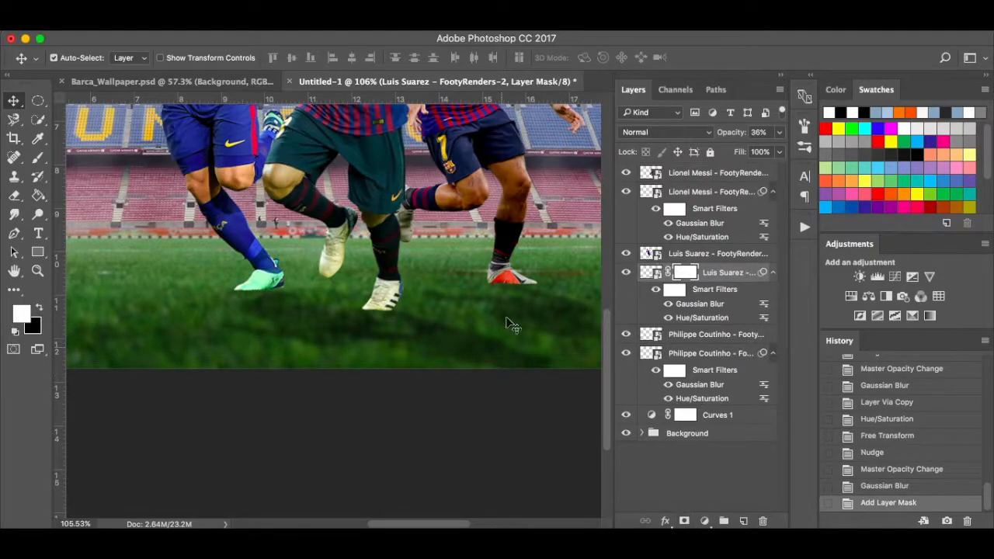
key("b")
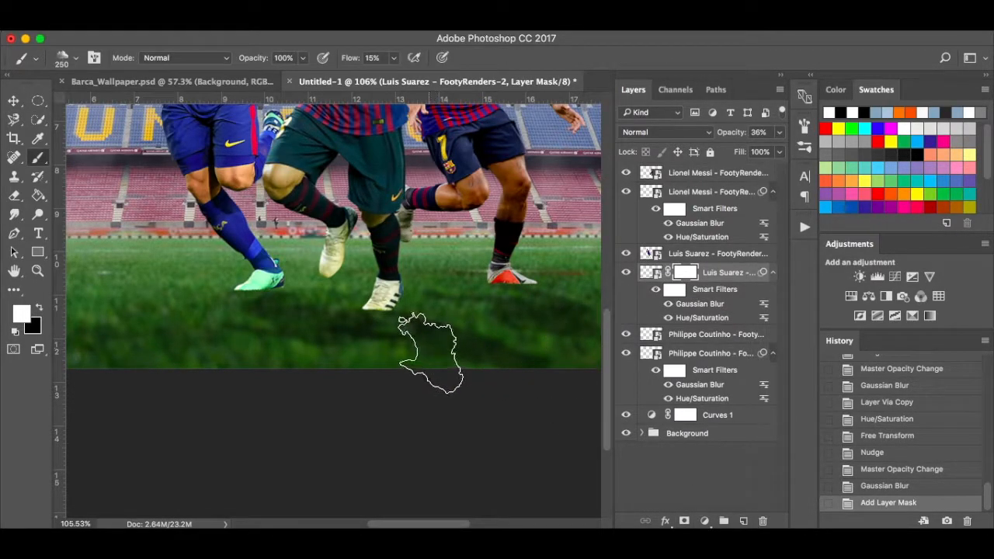
right_click(392, 307)
left_click(412, 435)
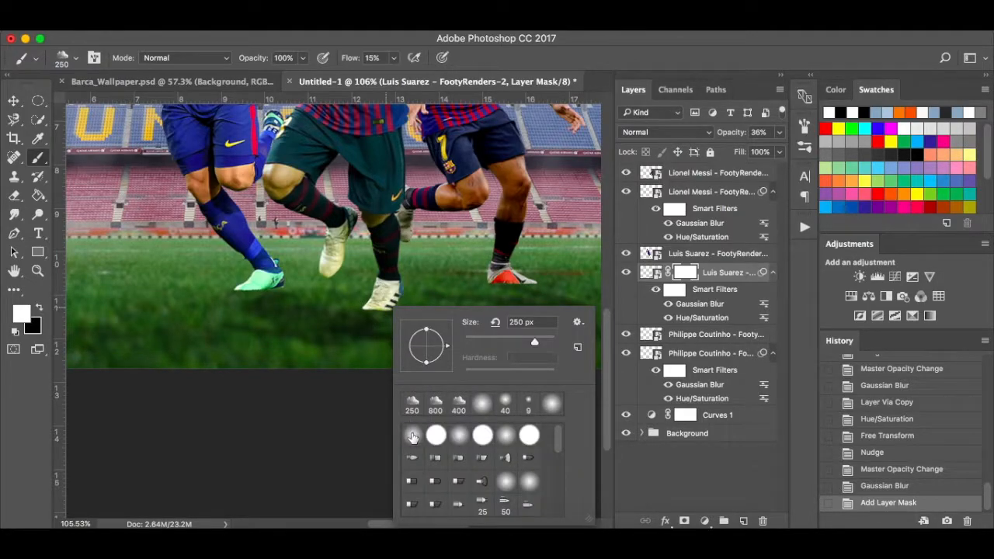
Paint trial mask strokes with a 70 px brush at 63% flow, then discard them.
left_click(403, 235)
key("bracketleft")
key("bracketleft")
key("bracketleft")
key("bracketleft")
key("bracketleft")
key("bracketleft")
key("bracketleft")
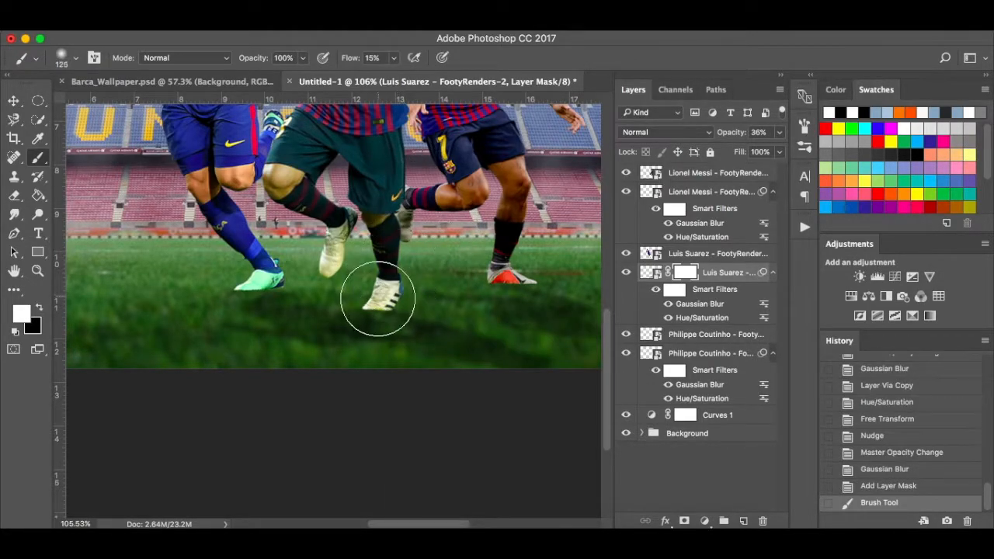
key("bracketleft")
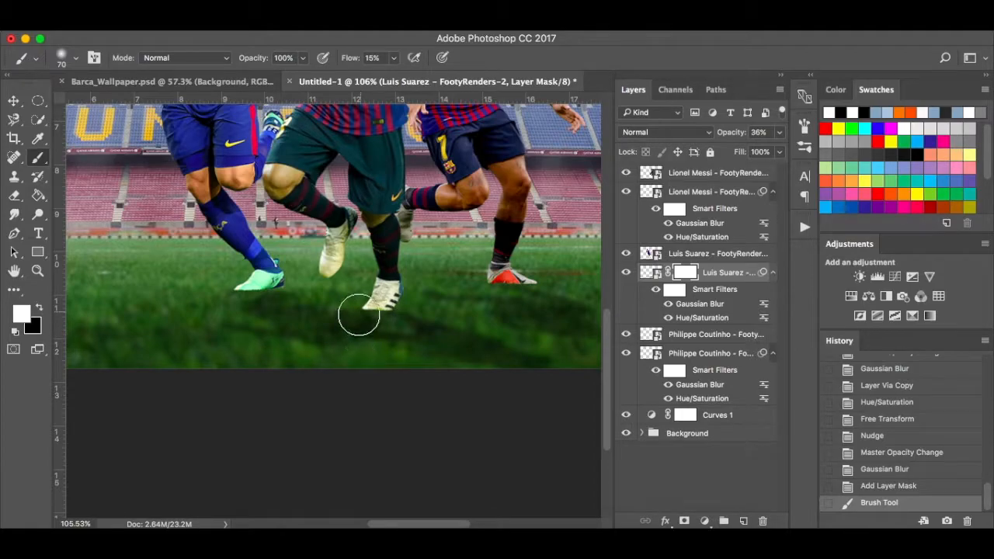
left_click_drag(353, 337, 373, 329)
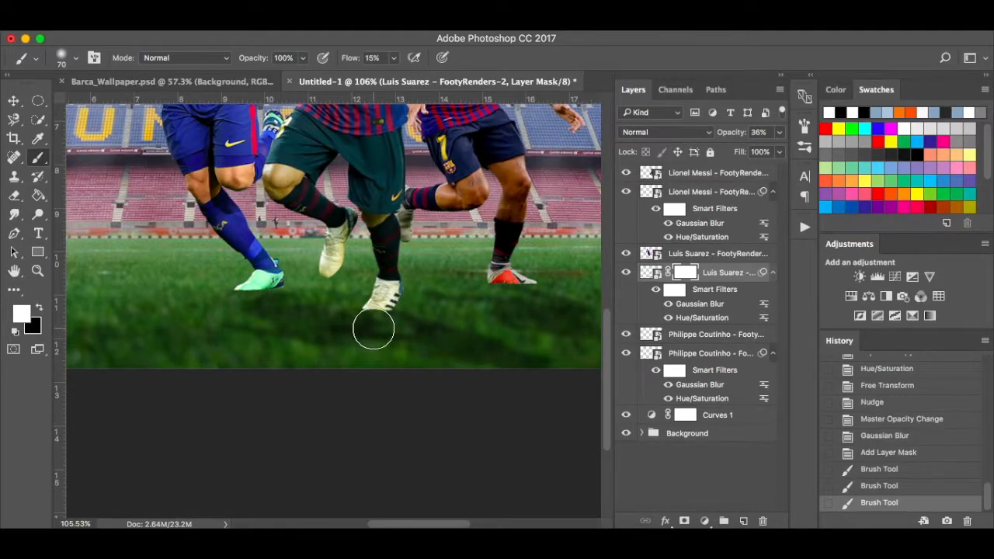
left_click(393, 62)
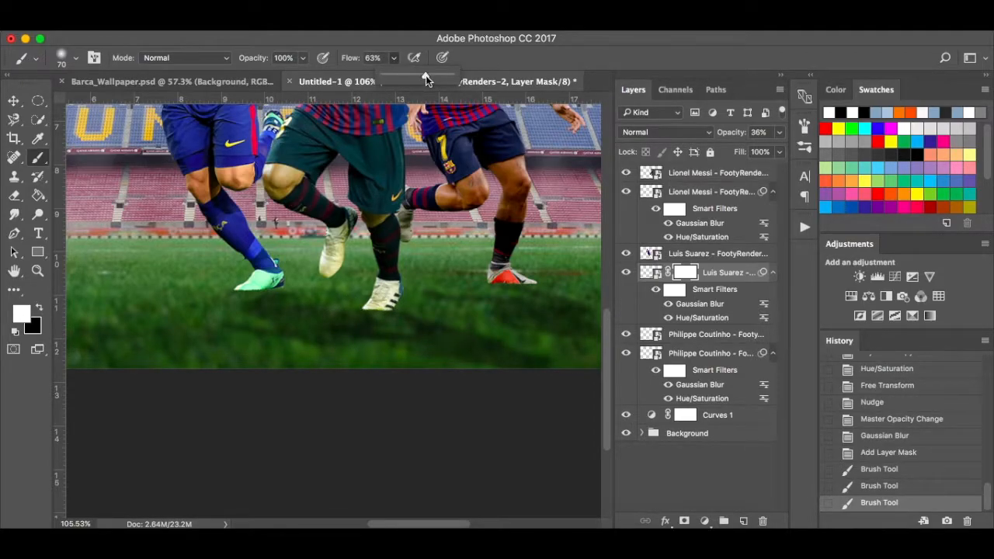
left_click(373, 325)
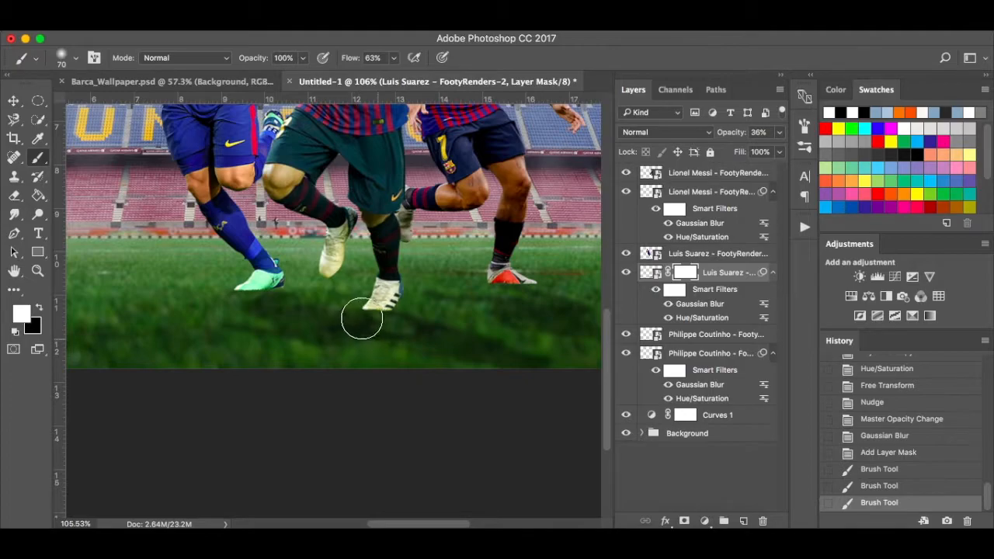
left_click(371, 326)
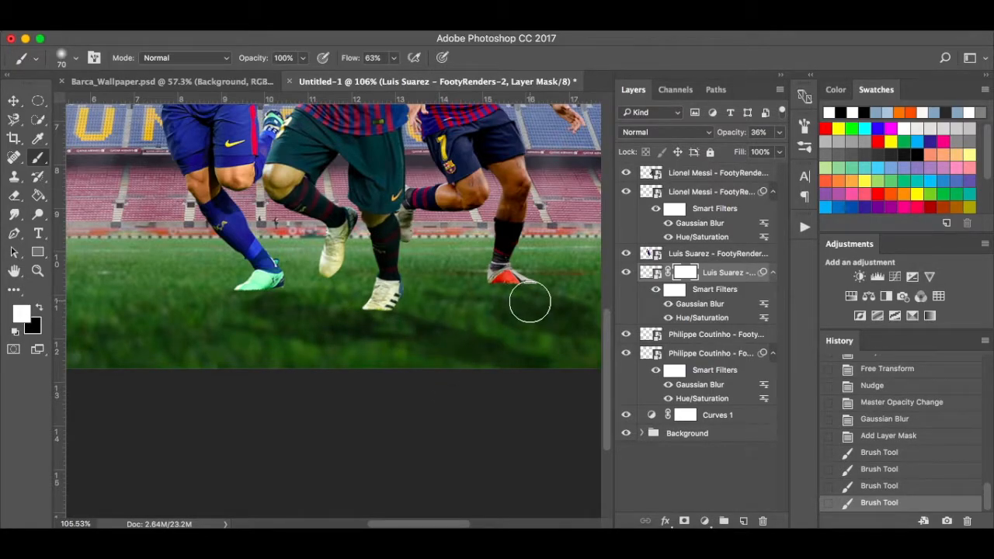
left_click(891, 437)
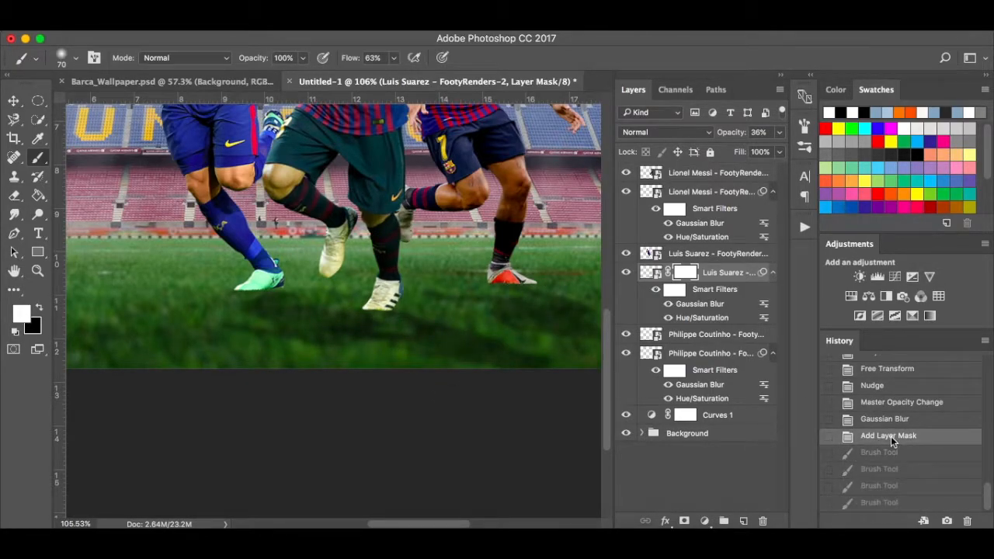
left_click(711, 191)
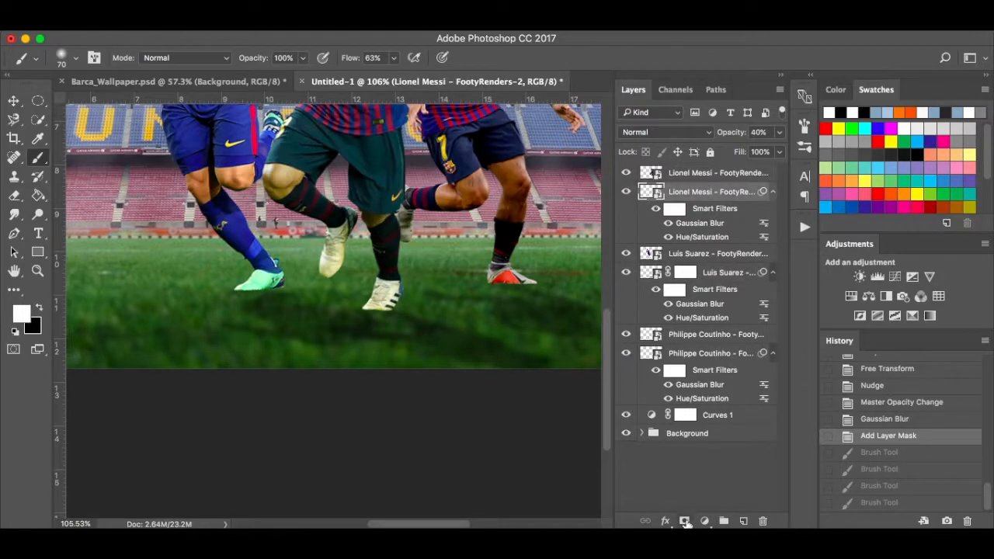
Add a layer mask to Messi's shadow and test a dab at 100% brush flow.
left_click(685, 522)
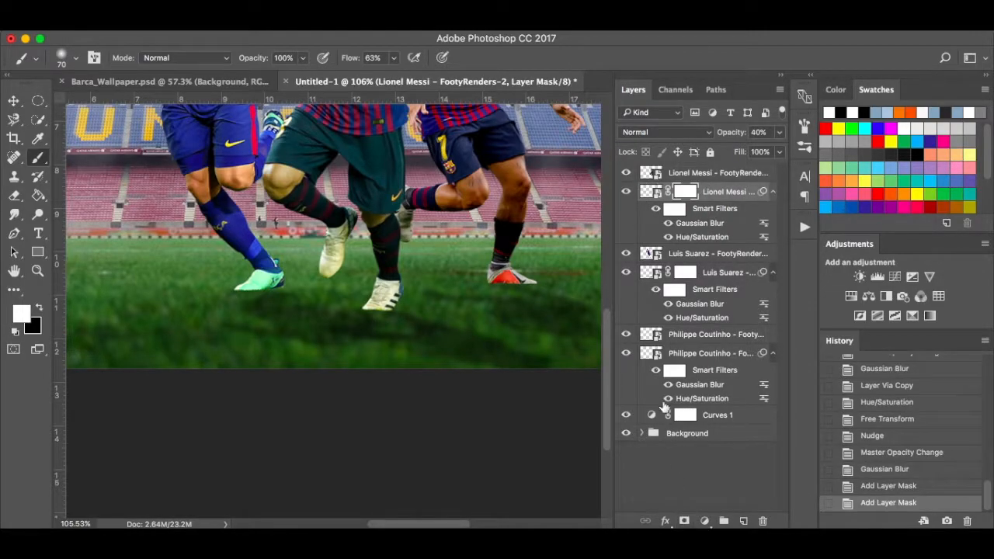
left_click(356, 326)
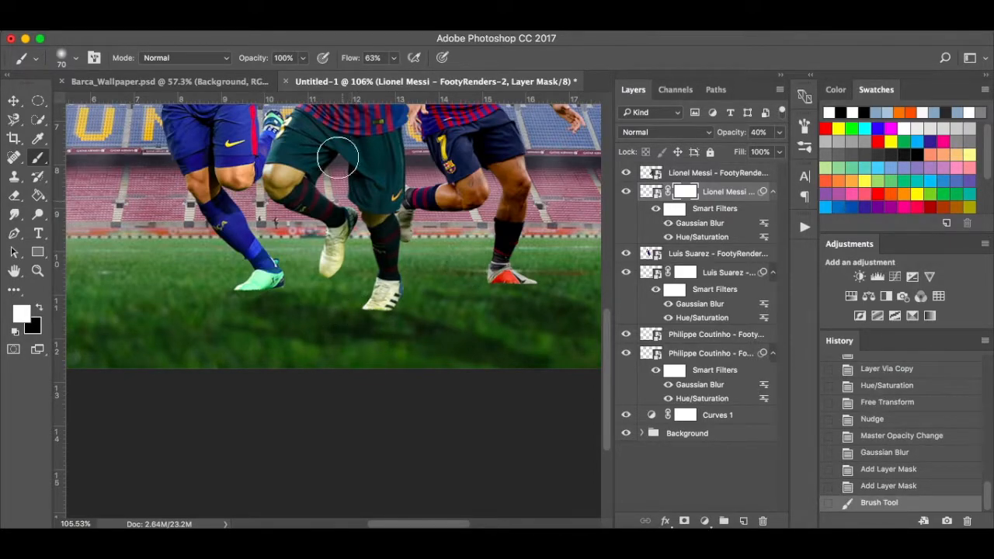
left_click(396, 60)
left_click_drag(399, 73, 474, 79)
left_click(349, 329)
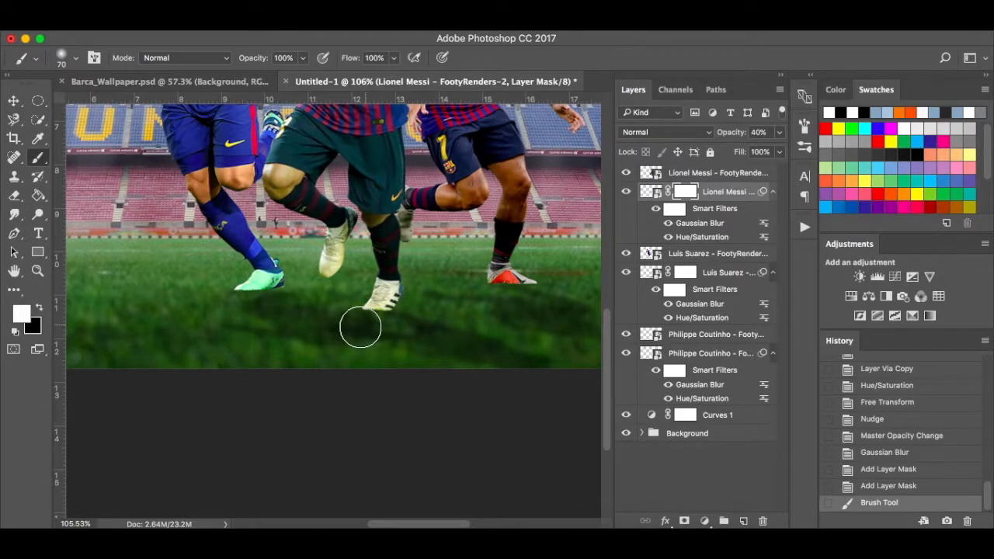
left_click(360, 327)
Paint black at 31% flow to fade Messi's shadow edge into the grass.
key("x")
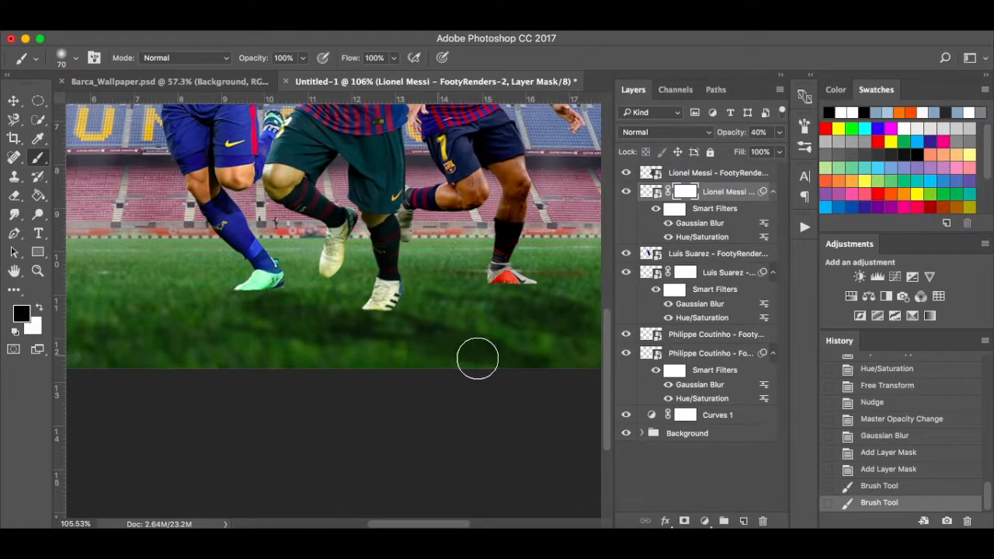
left_click_drag(399, 61, 348, 73)
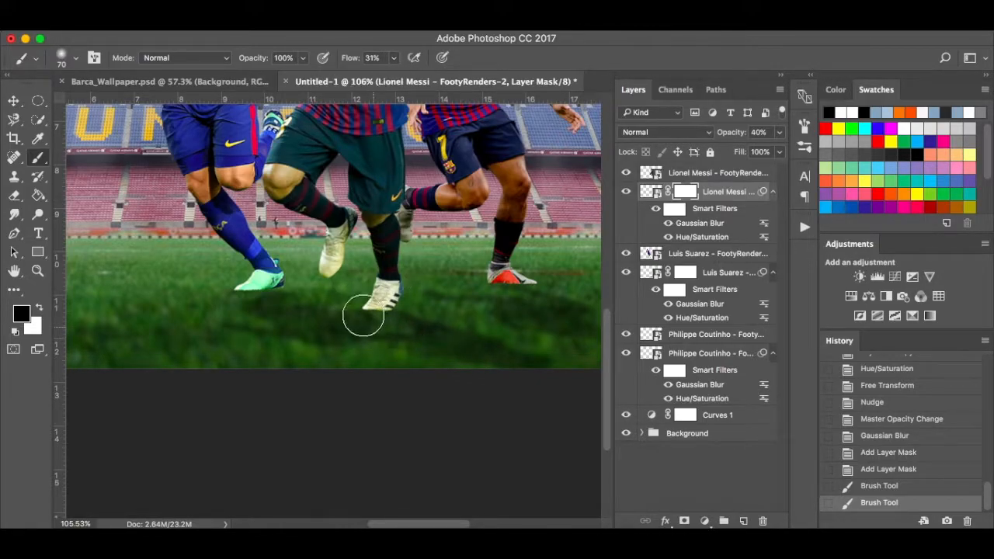
left_click_drag(373, 331, 425, 415)
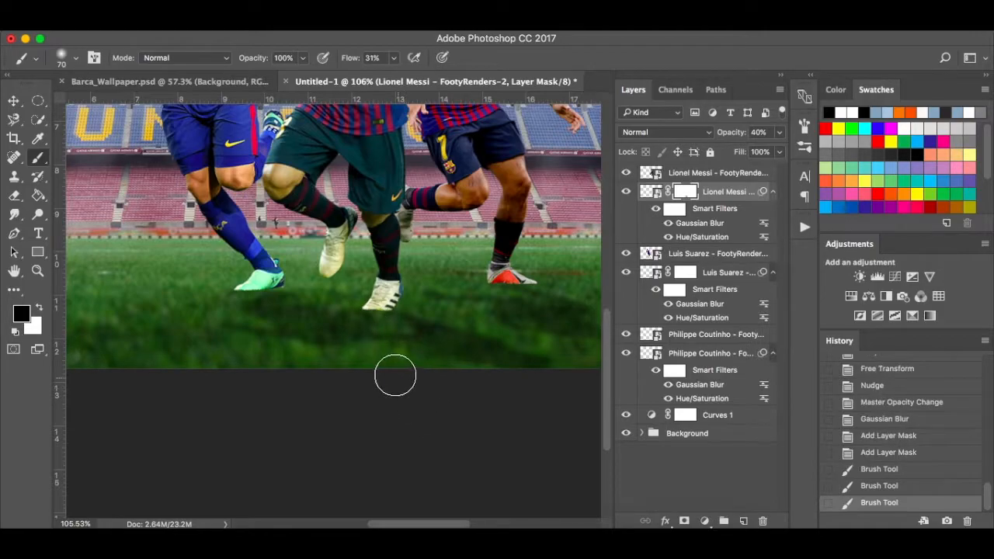
scroll(408, 371, "right", 3)
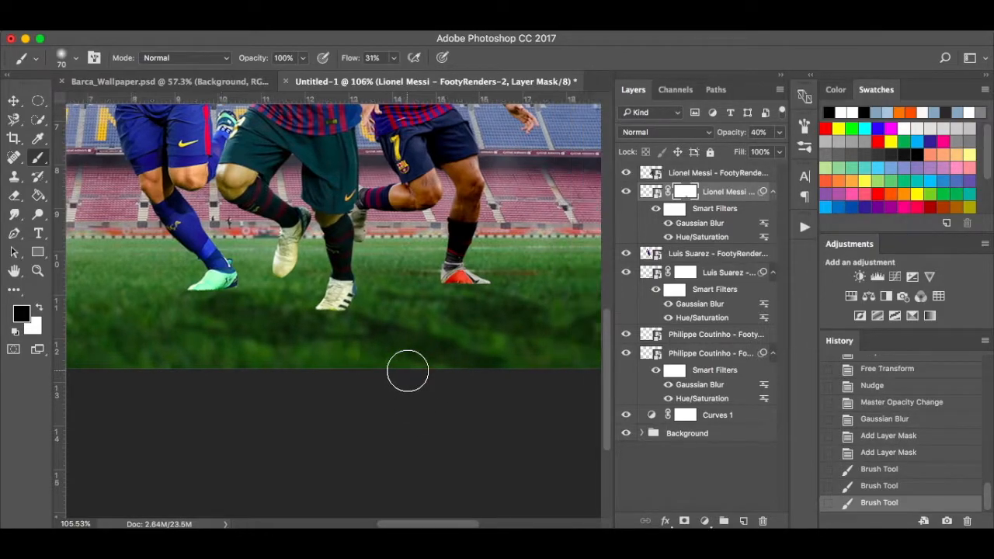
scroll(408, 372, "right", 2)
key("super+0")
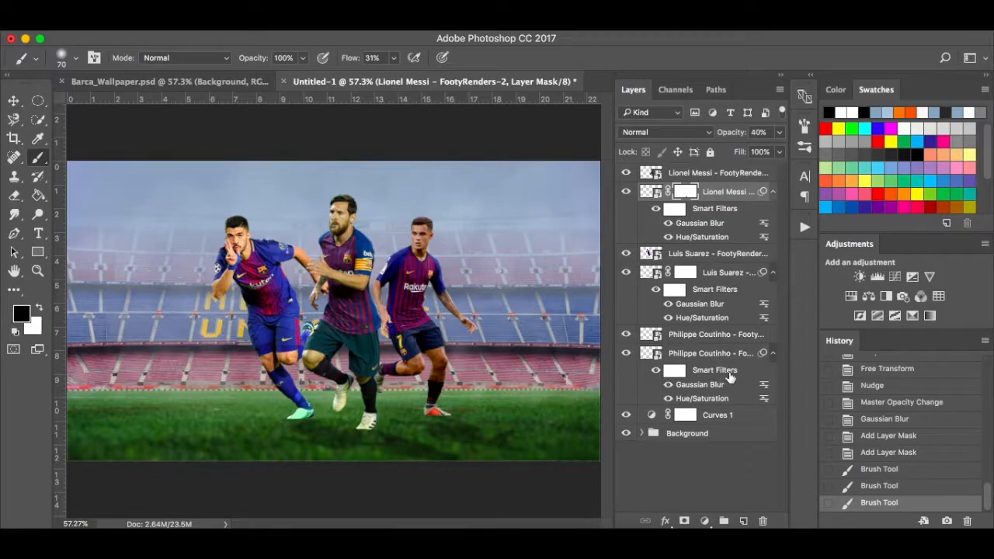
left_click(747, 416)
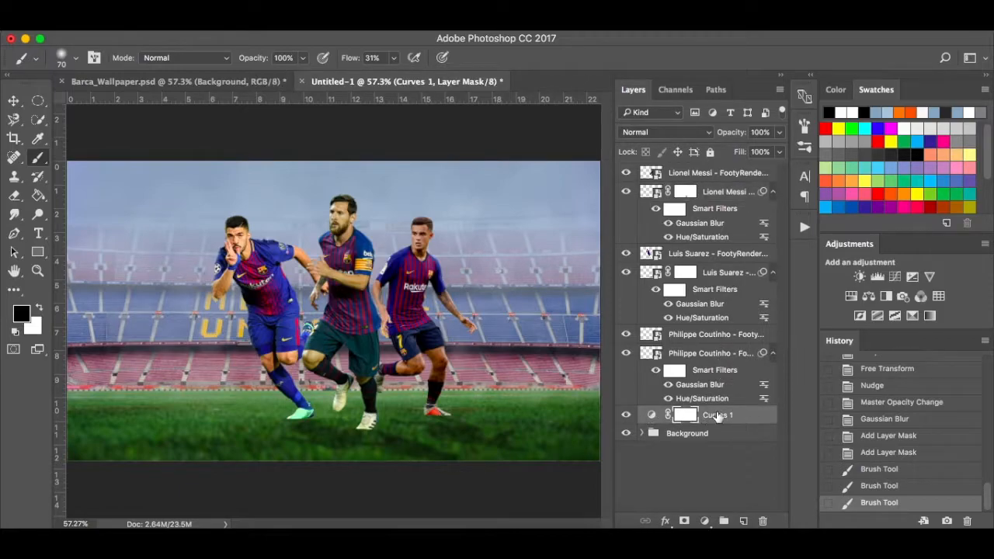
Create a new layer above Curves 1 and set a 25 px black brush at 10% flow.
left_click(744, 521)
key("x")
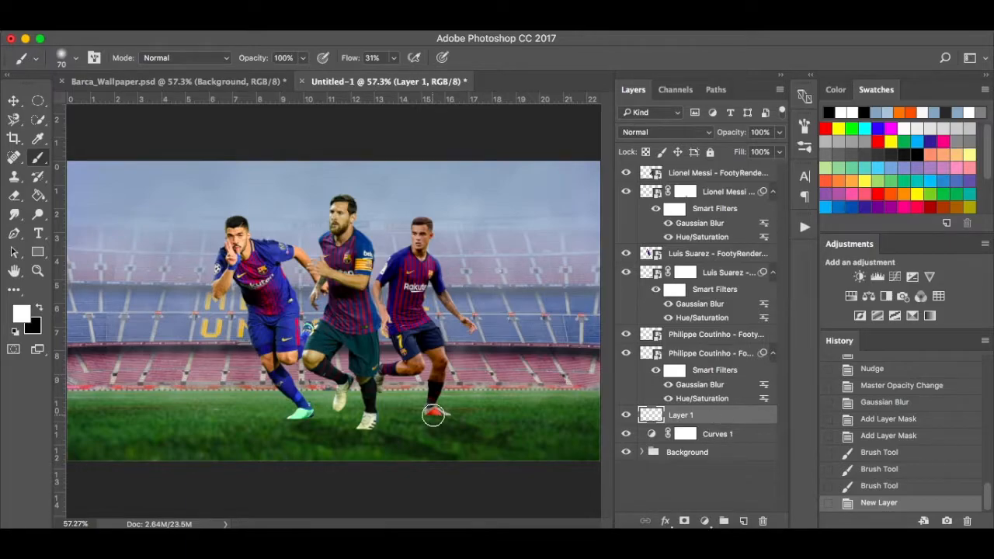
scroll(433, 416, "up", 3)
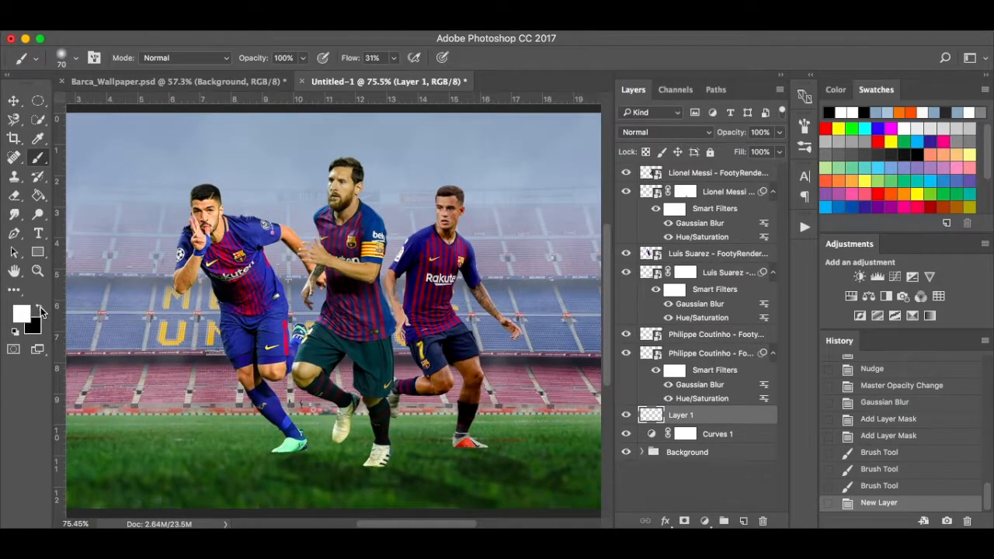
left_click(41, 309)
scroll(417, 443, "up", 5)
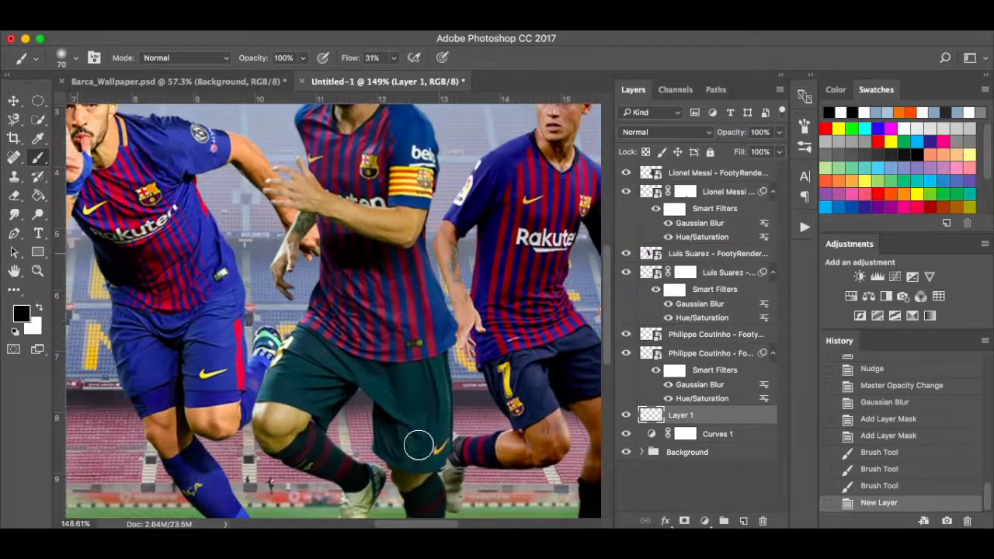
key("bracketleft")
key("bracketleft")
key("bracketleft")
key("bracketleft")
key("bracketleft")
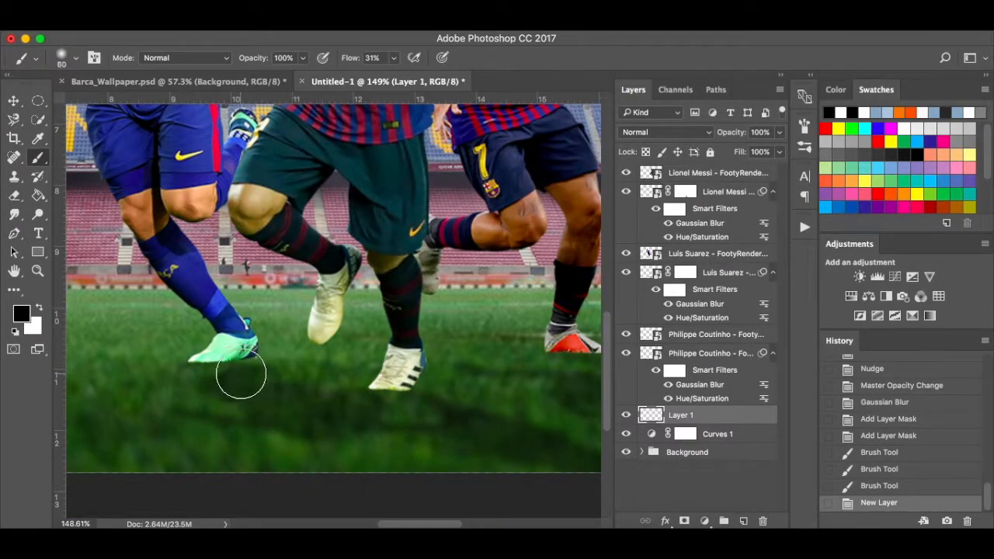
key("bracketleft")
key("bracketleft")
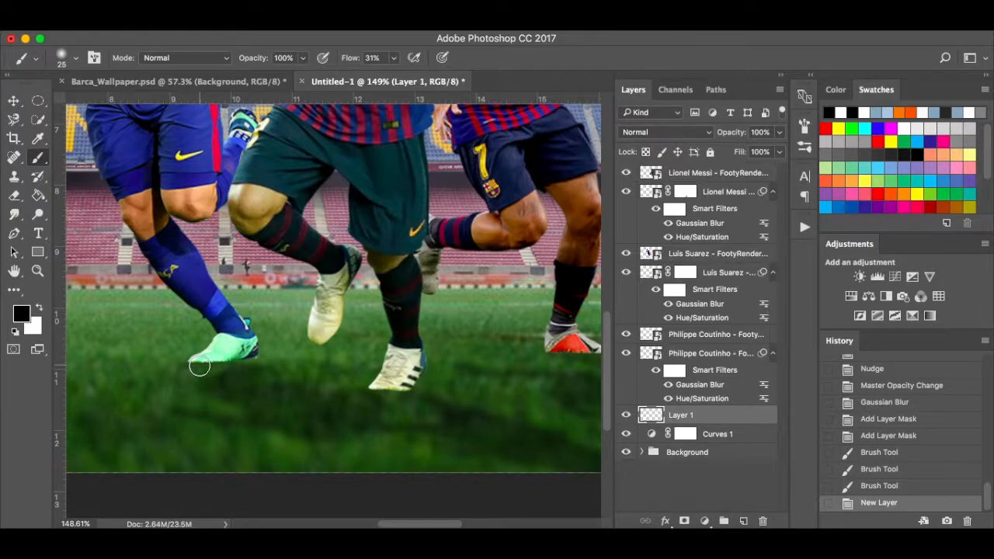
left_click(395, 59)
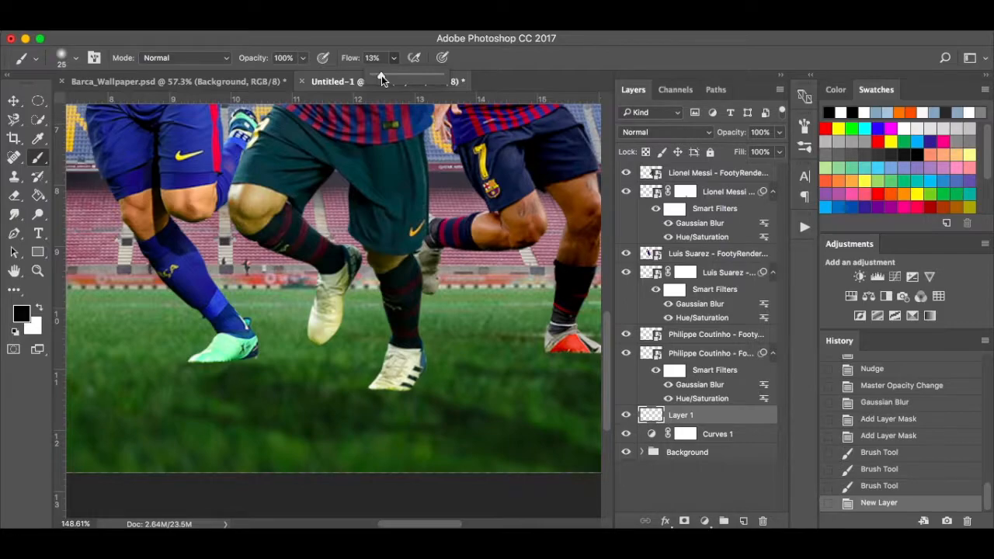
left_click(204, 362)
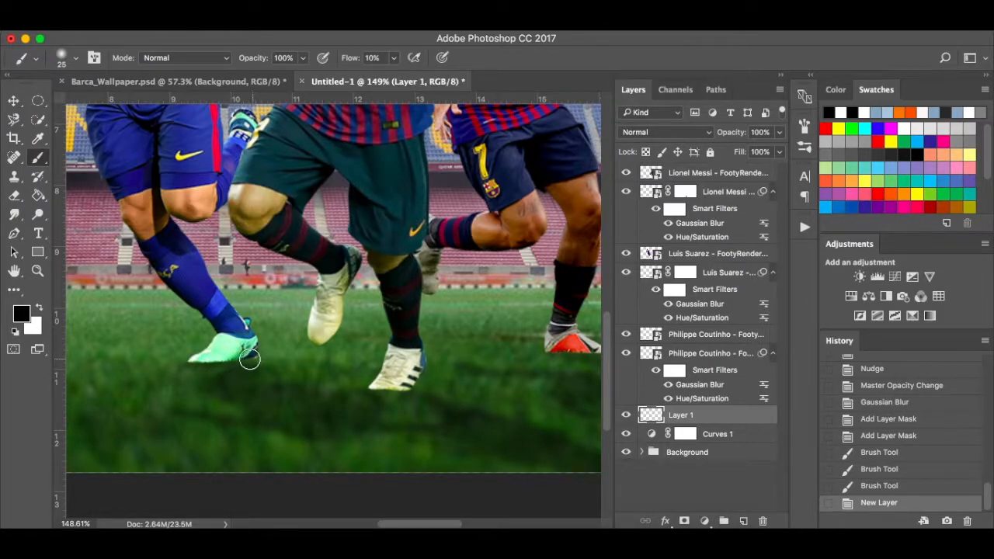
Paint soft shadows under the green, red and white boots, then fit the image on screen.
mouse_move(381, 399)
left_mouse_down()
mouse_move(424, 386)
mouse_move(371, 391)
left_mouse_up()
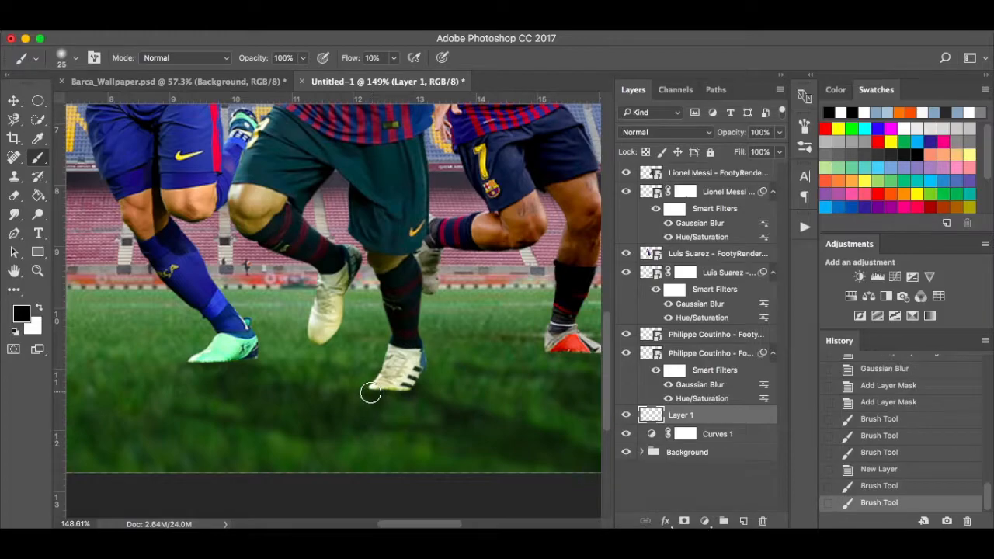
scroll(473, 395, "right", 3)
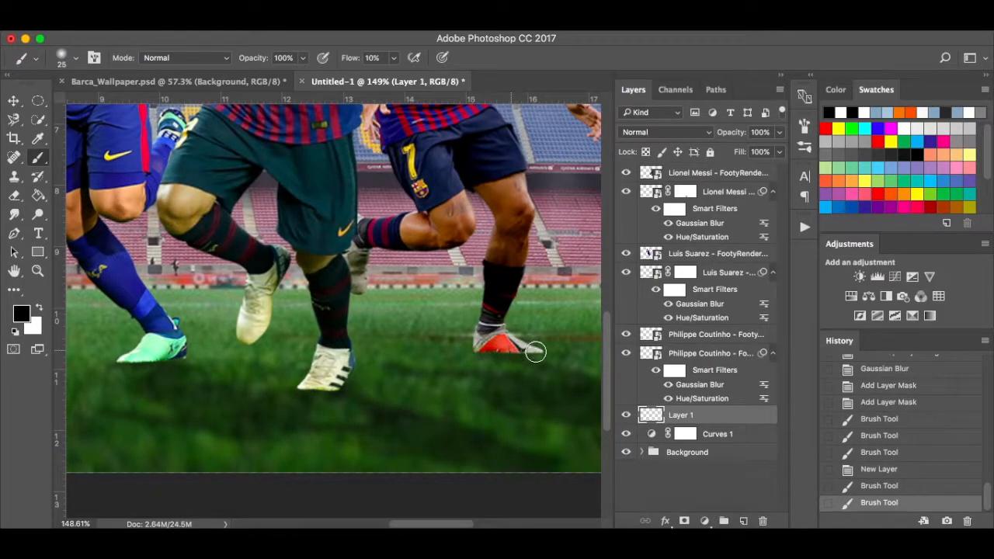
left_click_drag(534, 362, 552, 362)
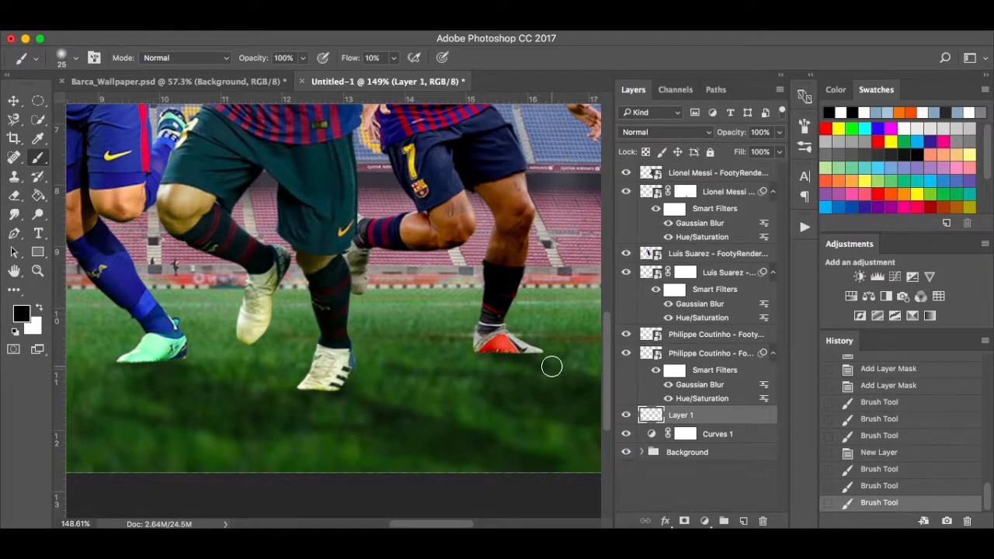
right_click(505, 357)
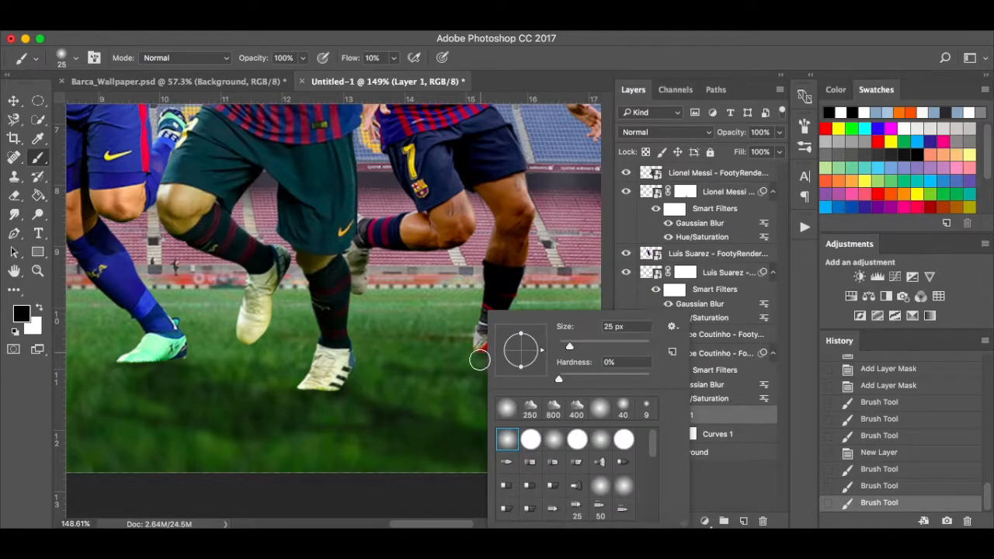
left_click(481, 359)
left_click_drag(487, 353, 569, 368)
left_click_drag(368, 405, 345, 401)
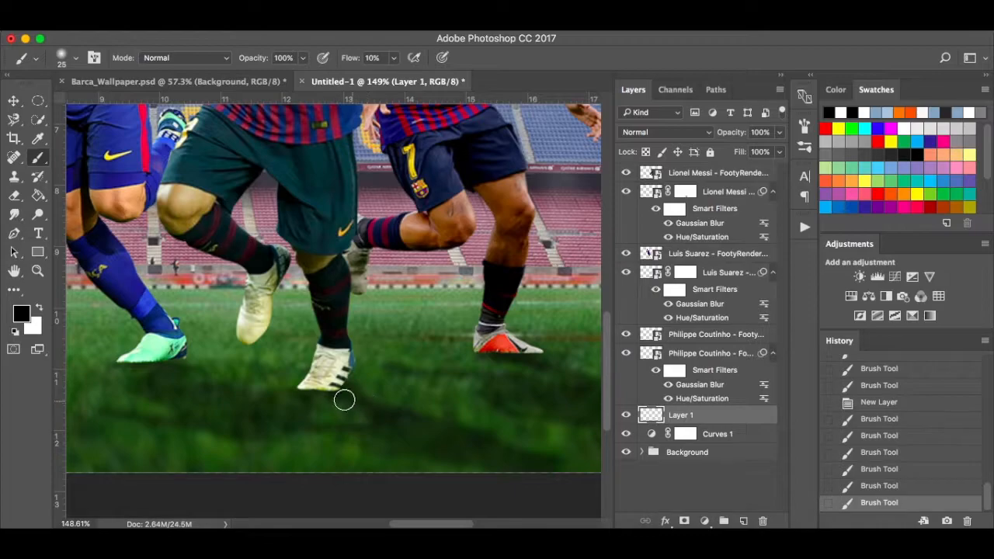
key("super+z")
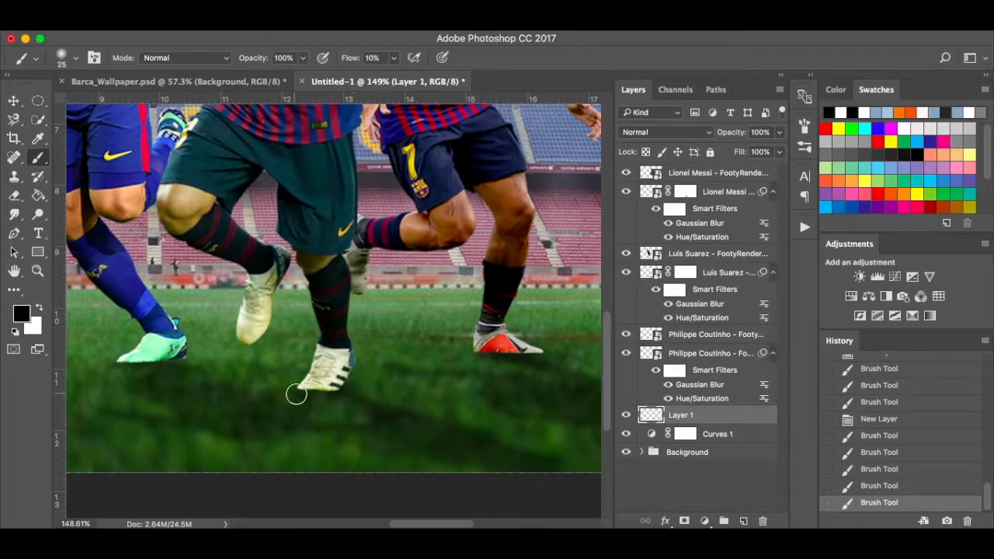
left_click_drag(295, 395, 336, 393)
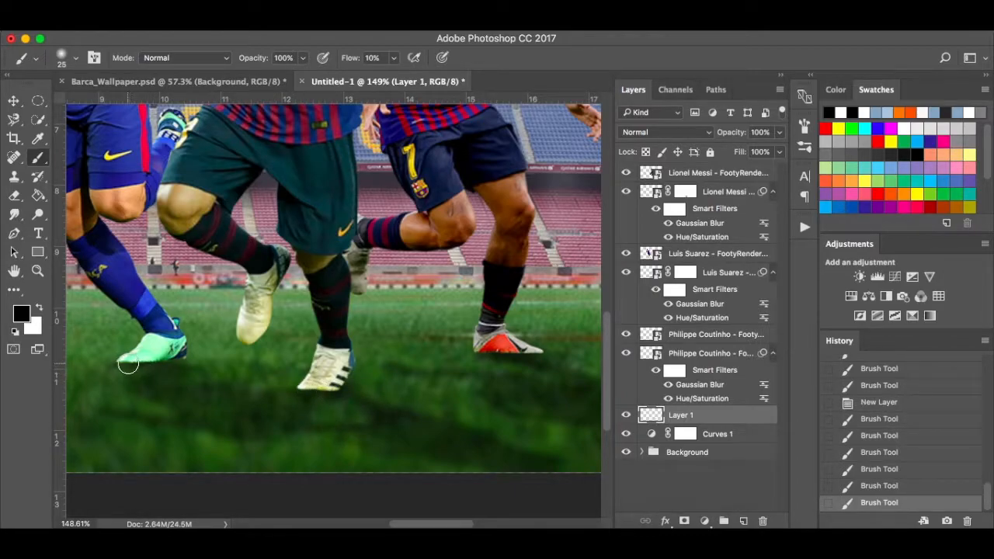
mouse_move(128, 365)
left_mouse_down()
mouse_move(185, 361)
mouse_move(168, 383)
left_mouse_up()
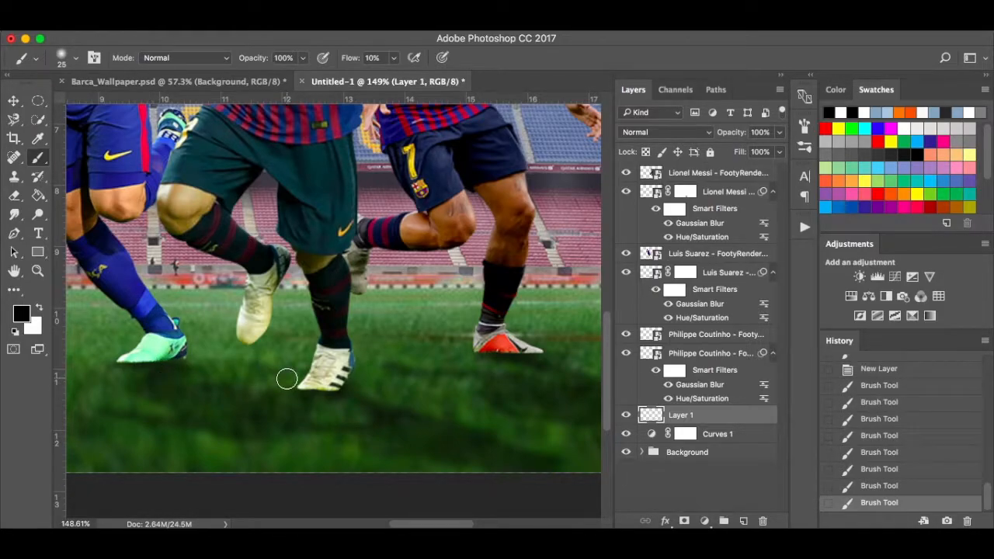
key("super+minus")
key("super+0")
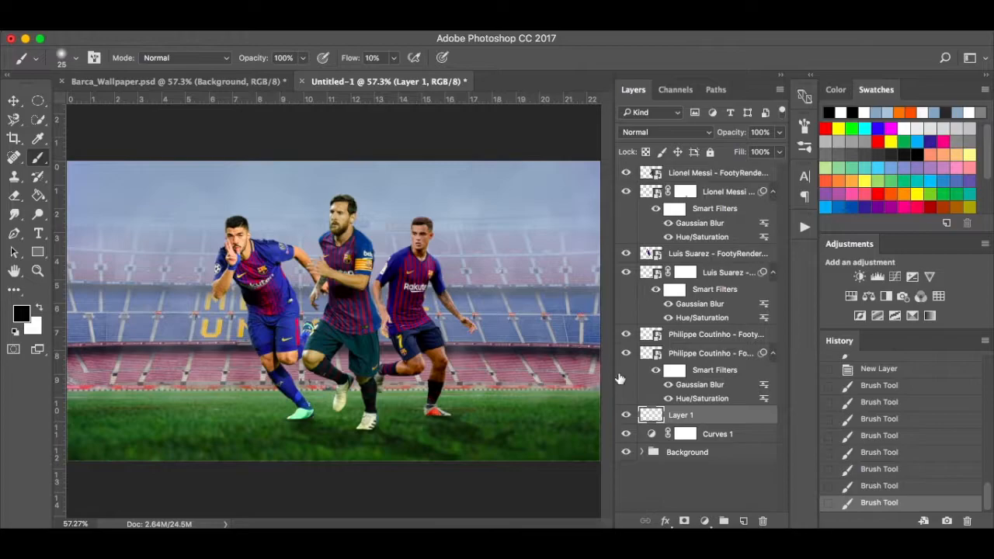
Compare the shadow layer on and off, then rename Layer 1 to Boot Shadow.
left_click(623, 418)
left_click(623, 418)
double_click(682, 417)
type("Boot Shadow")
key("Return")
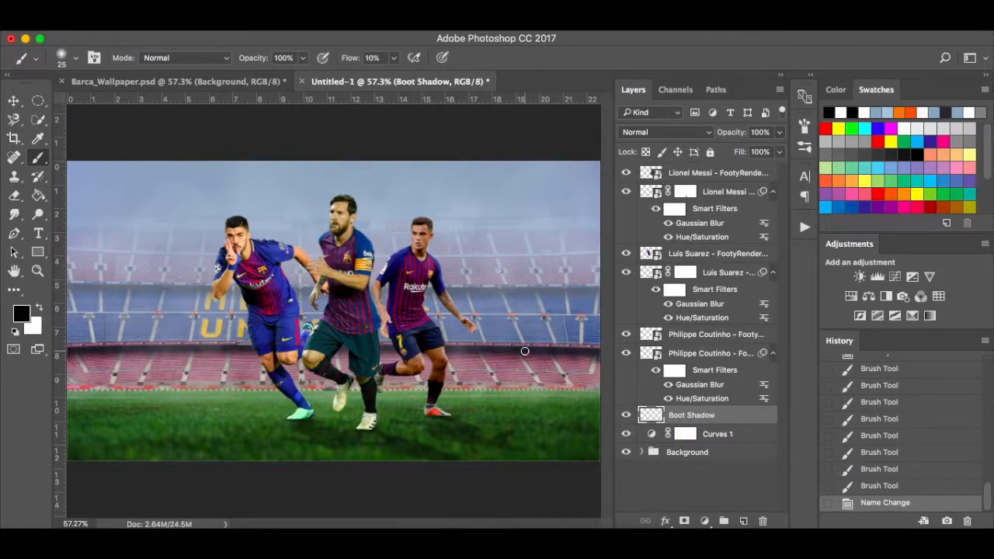
Inspect the shadows around the canvas and select the upper Philippe Coutinho layer.
scroll(410, 401, "up", 6)
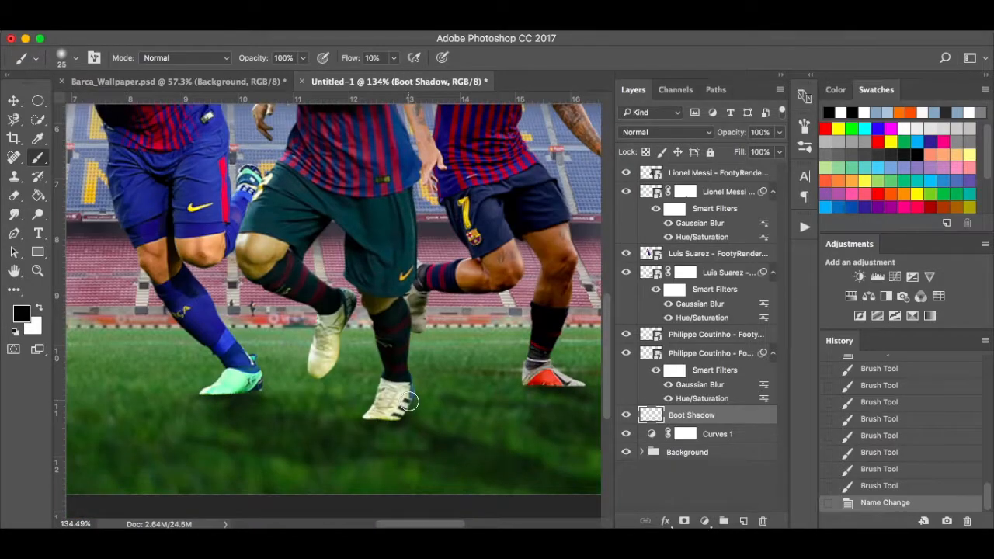
scroll(409, 402, "down", 2)
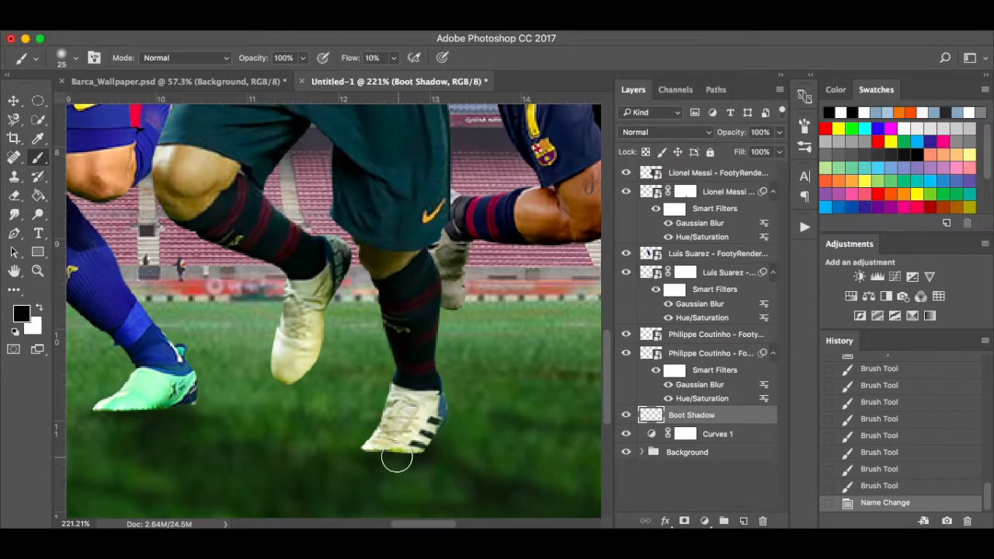
scroll(398, 457, "right", 5)
scroll(392, 456, "down", 3)
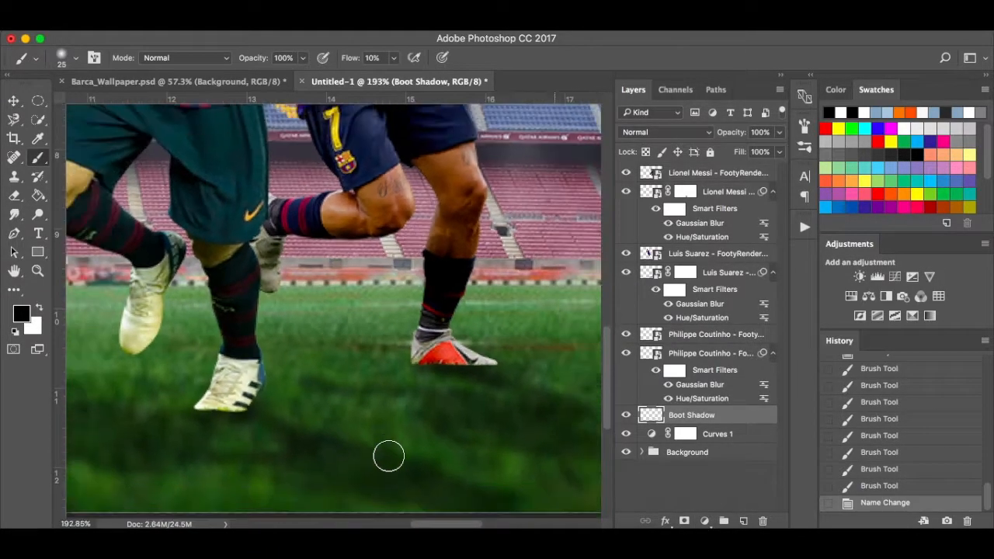
scroll(415, 345, "down", 5)
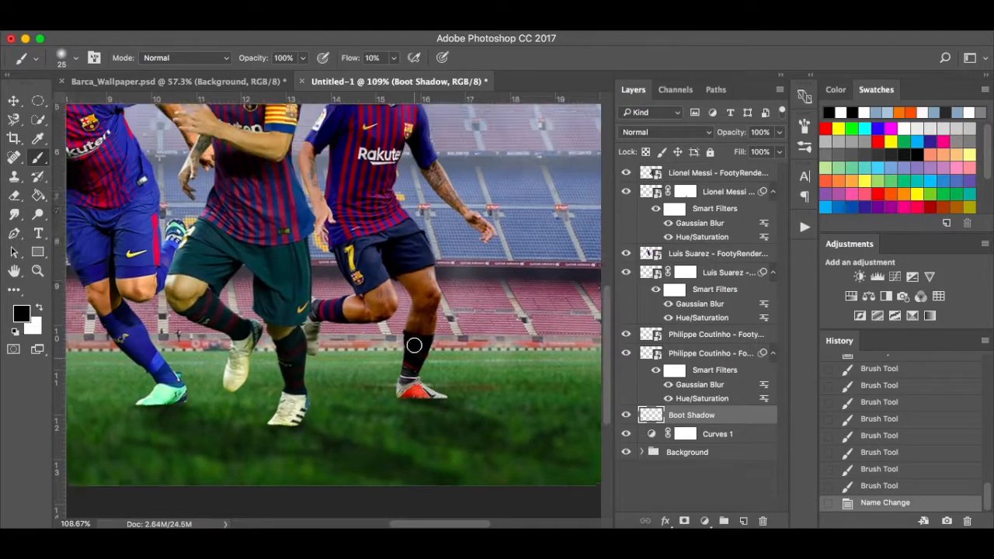
scroll(414, 345, "down", 1)
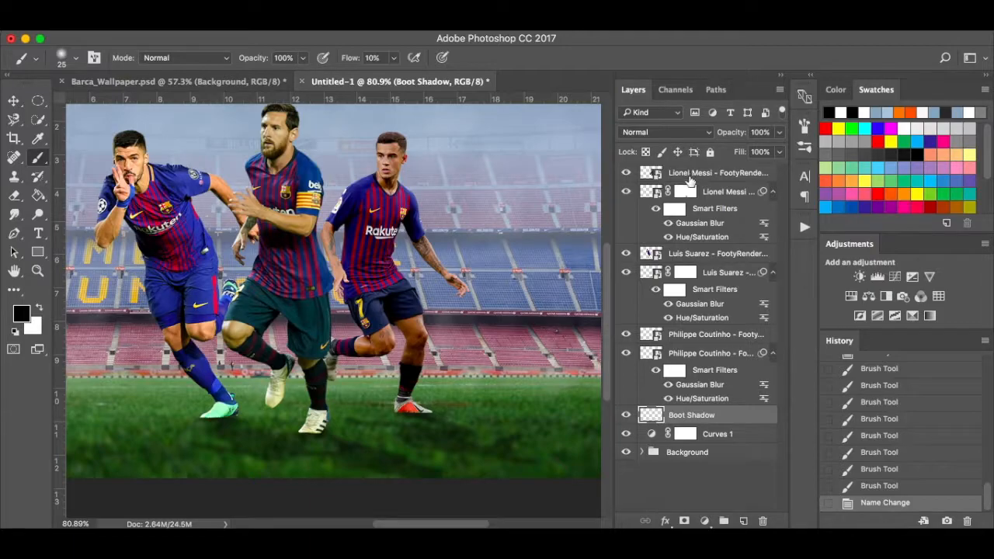
left_click(701, 354)
left_click(710, 335)
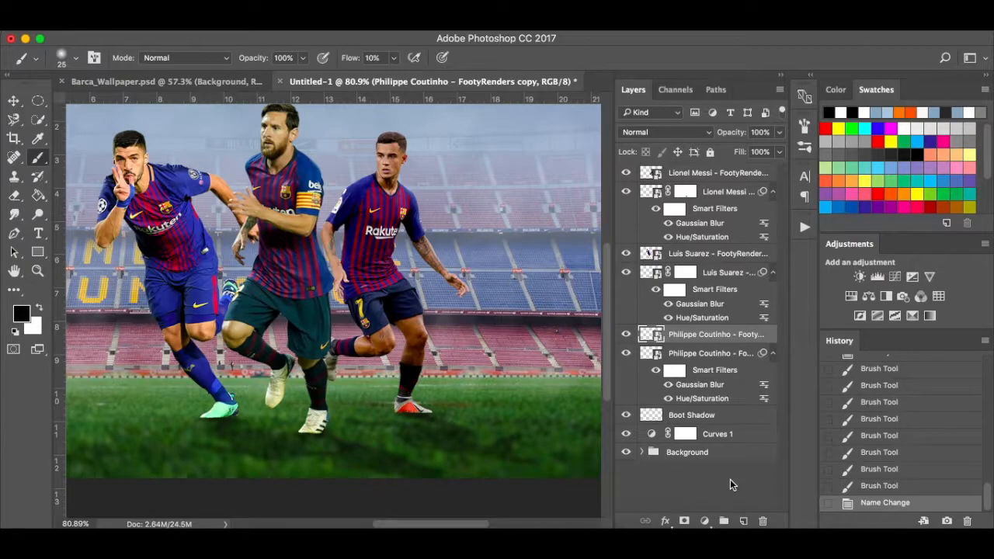
Add a Hue/Saturation layer clipped to Coutinho with Lightness lowered to about -49.
left_click(704, 521)
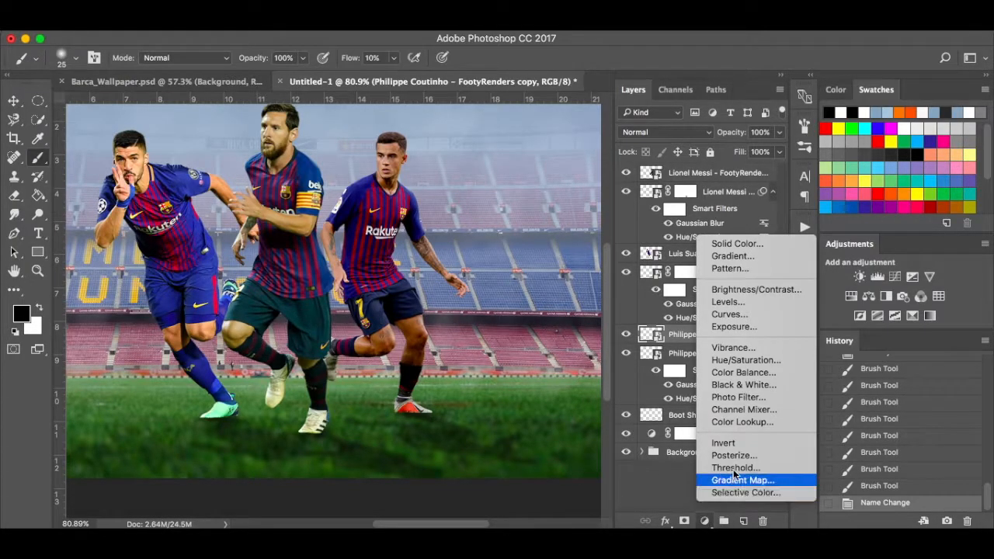
left_click(764, 361)
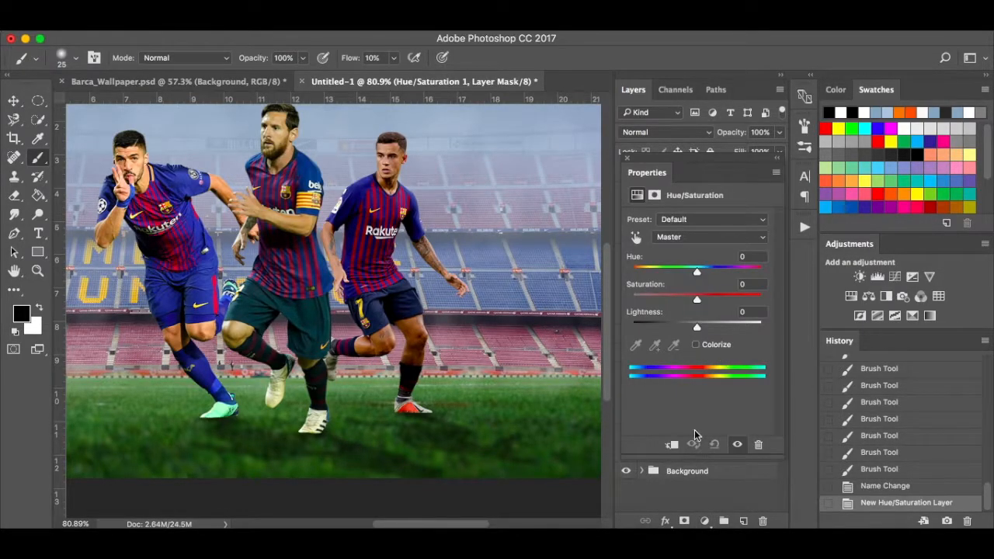
left_click(673, 446)
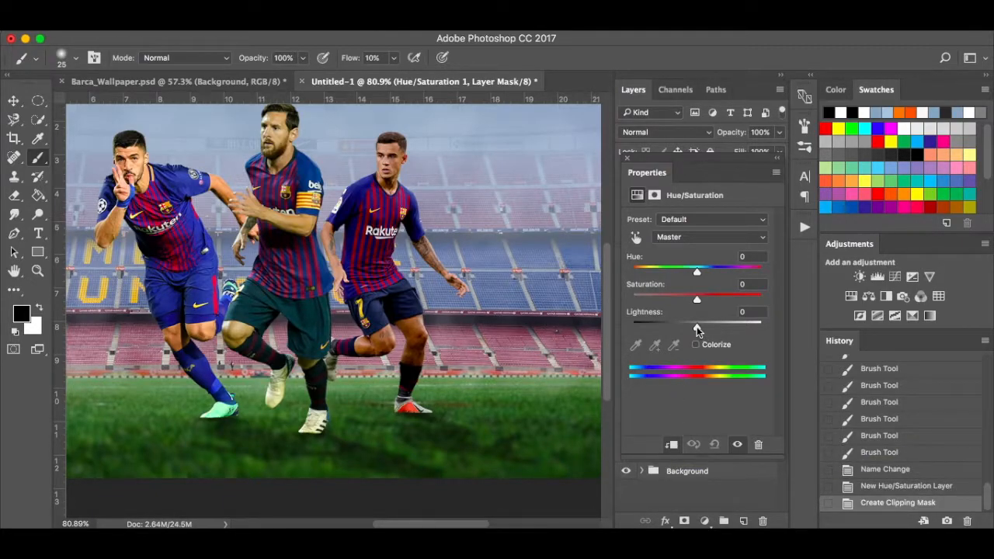
left_click_drag(698, 330, 669, 329)
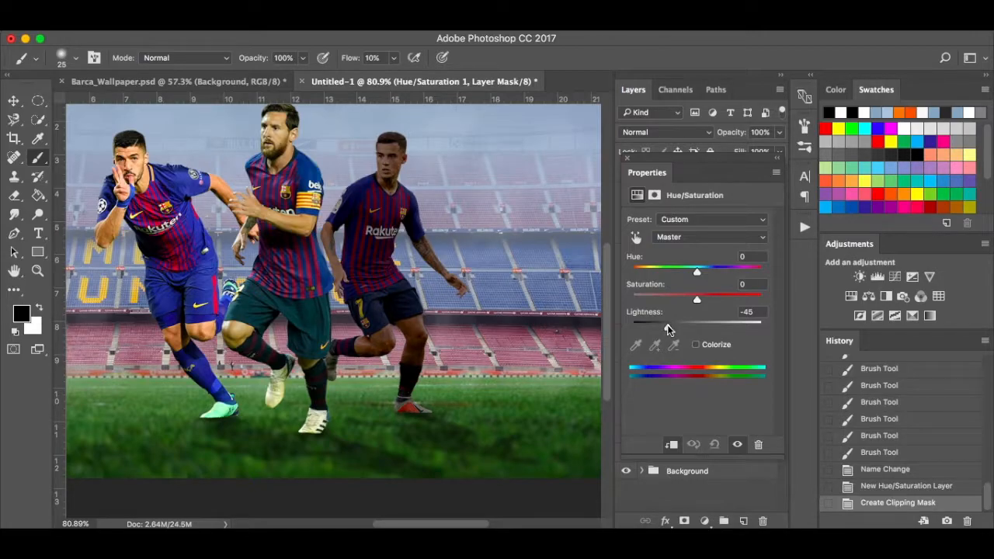
left_click_drag(667, 330, 662, 330)
left_click_drag(666, 329, 666, 330)
left_click(627, 161)
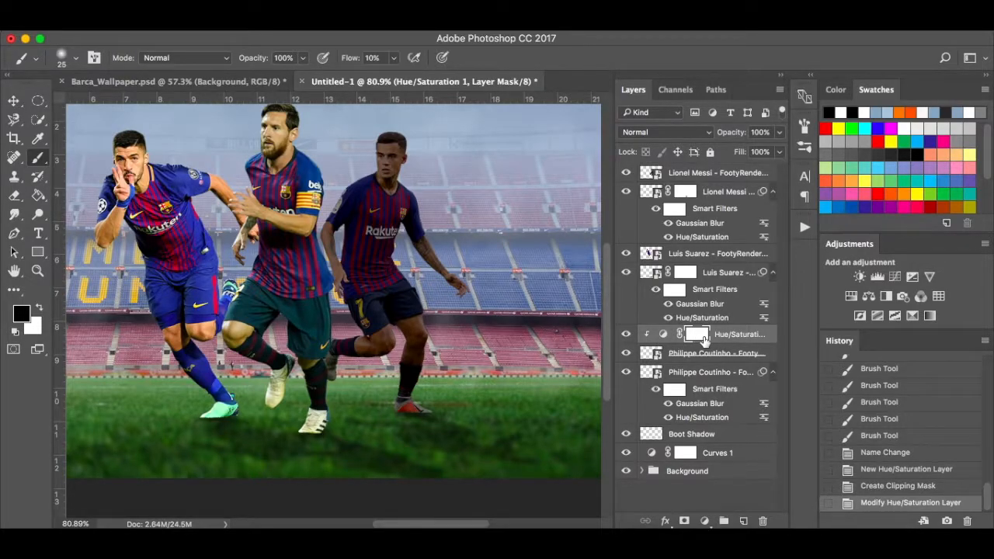
Fill the Hue/Saturation mask with black to hide the darkening and set white as the painting colour.
key("alt+BackSpace")
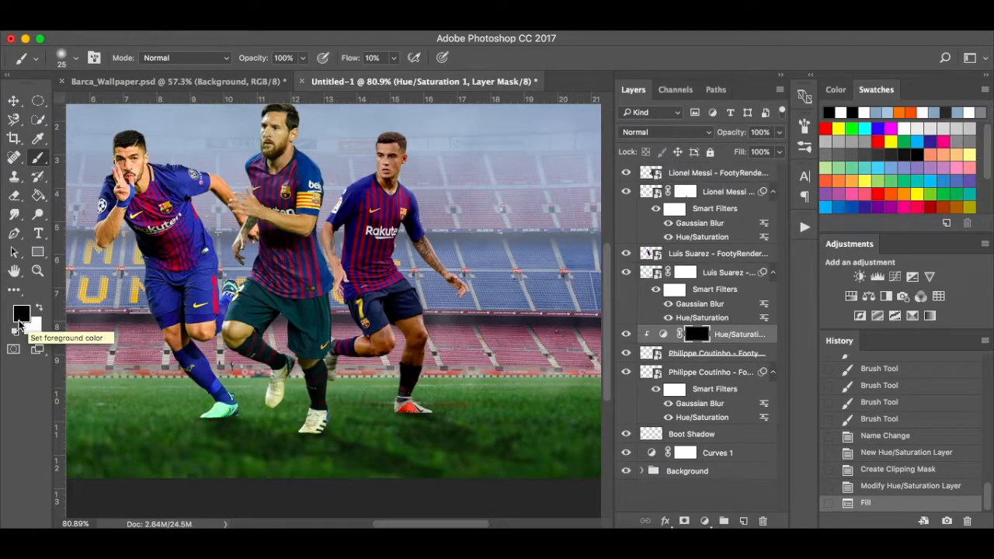
left_click(40, 310)
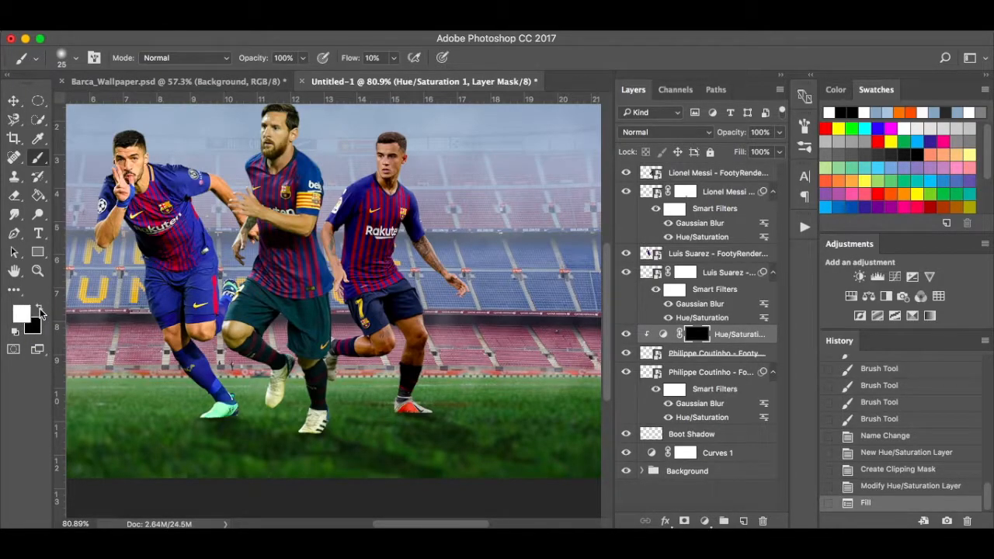
left_click(40, 309)
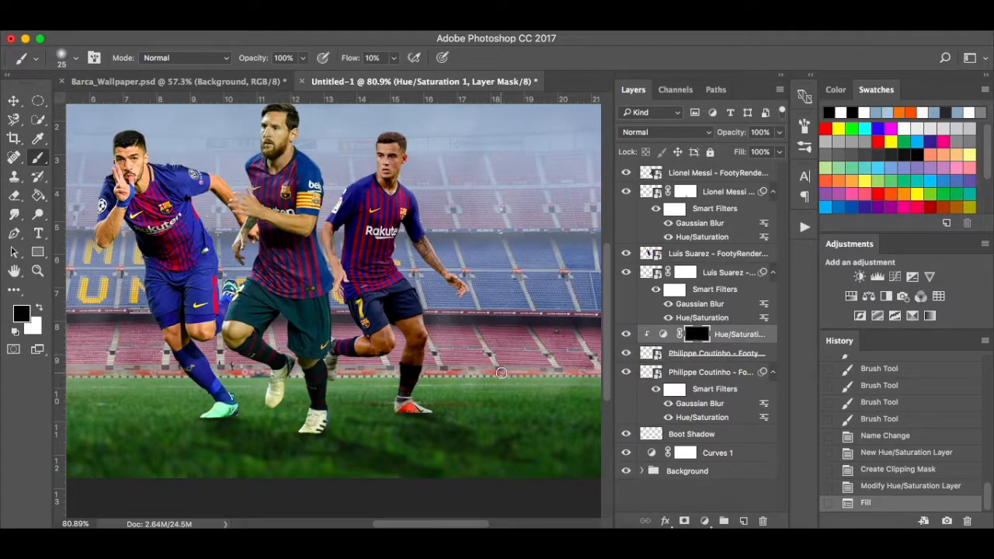
key("bracketright")
left_click(39, 308)
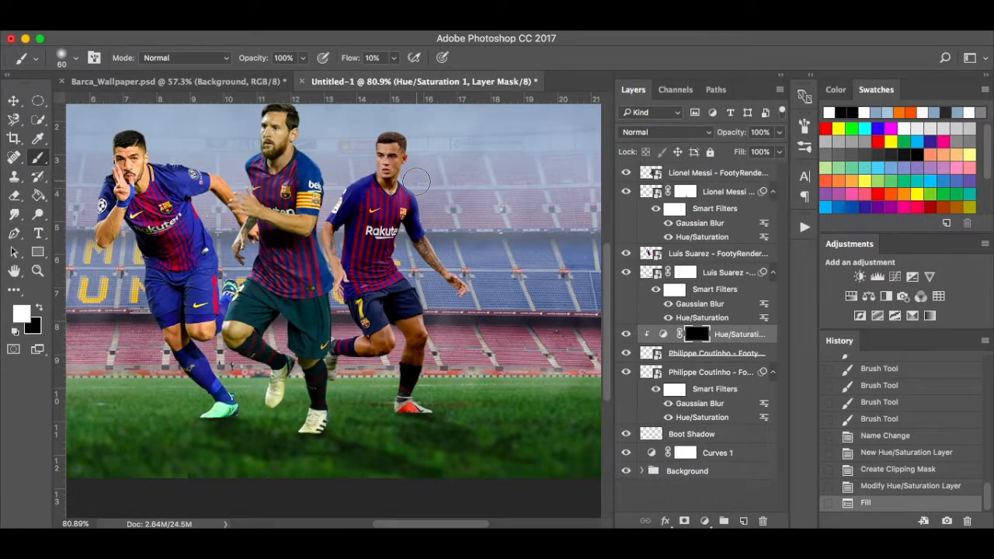
Try painting darkening over the player's upper body at different flows, undoing strokes, settling flow at 30%.
mouse_move(404, 190)
left_mouse_down()
mouse_move(388, 265)
mouse_move(390, 238)
mouse_move(389, 251)
left_mouse_up()
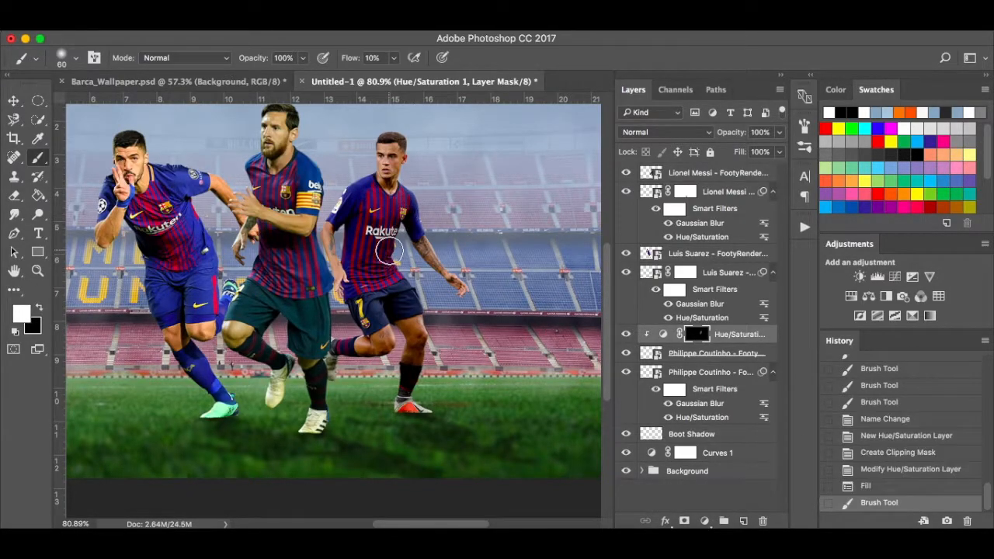
left_click(398, 61)
left_click_drag(393, 77, 482, 82)
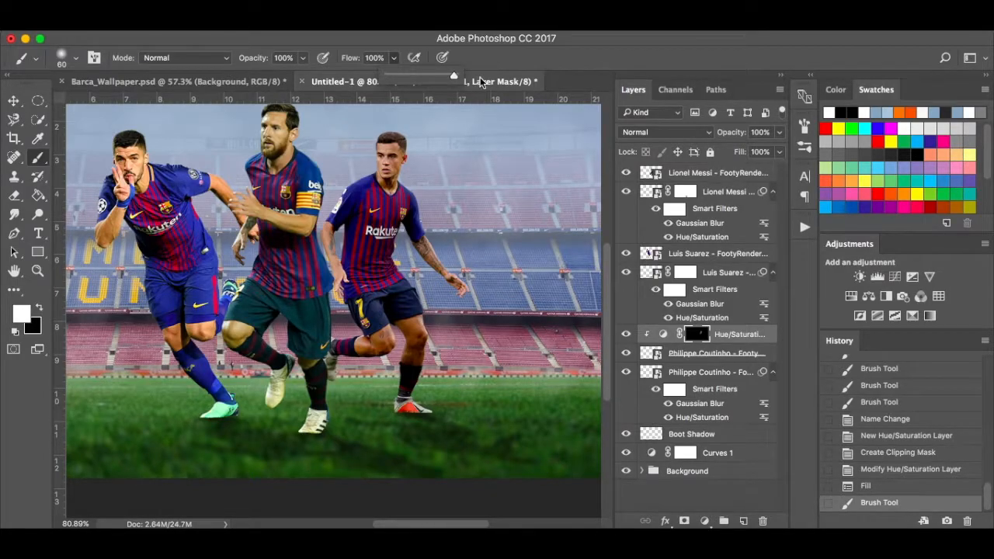
left_click_drag(385, 260, 402, 198)
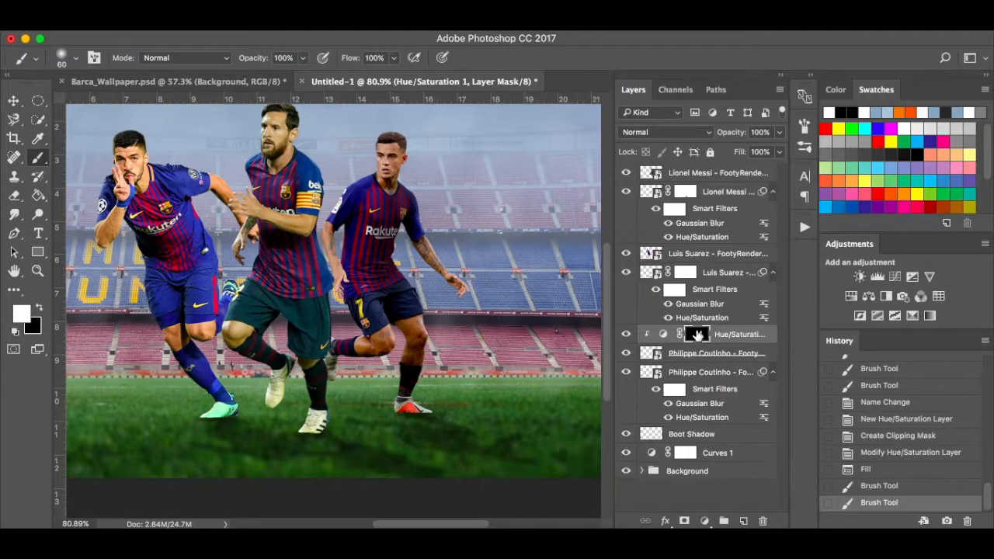
key("ctrl+z")
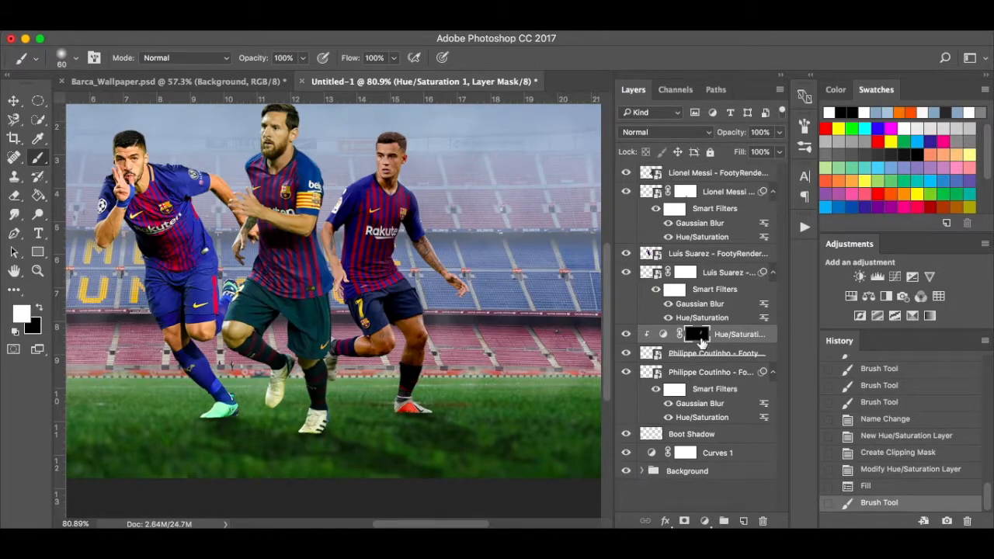
left_click(395, 59)
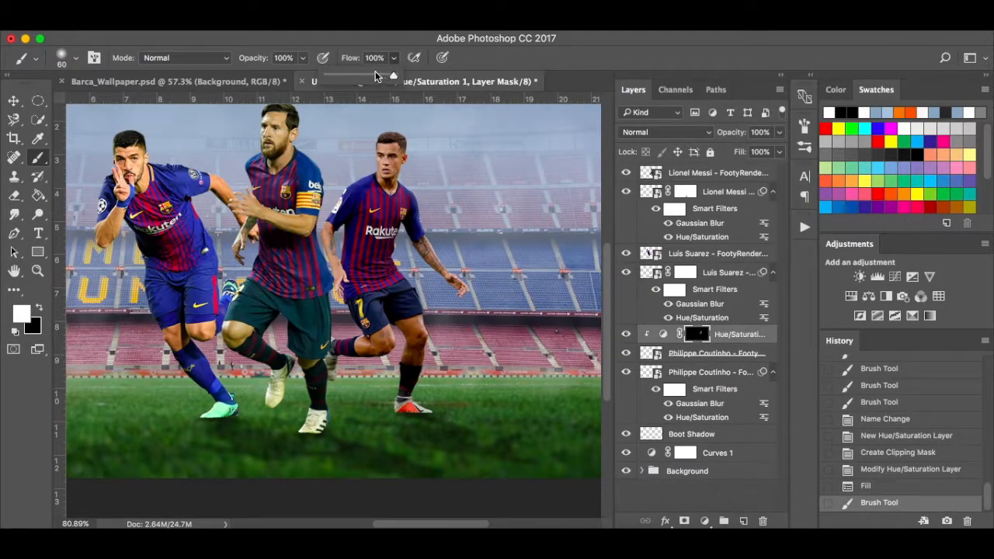
left_click_drag(375, 73, 373, 73)
left_click(398, 154)
left_click_drag(397, 198, 400, 144)
key("super+z")
left_click(395, 59)
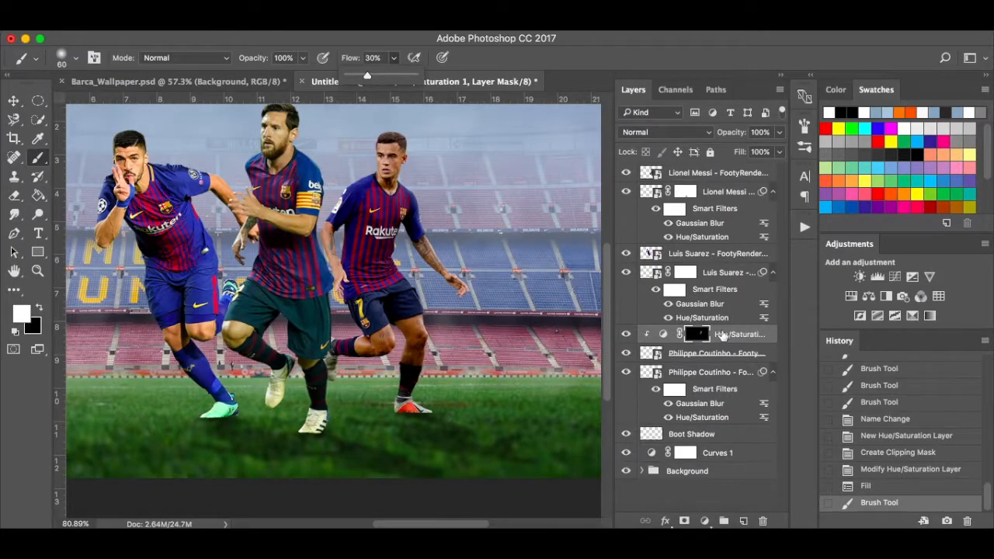
left_click(879, 488)
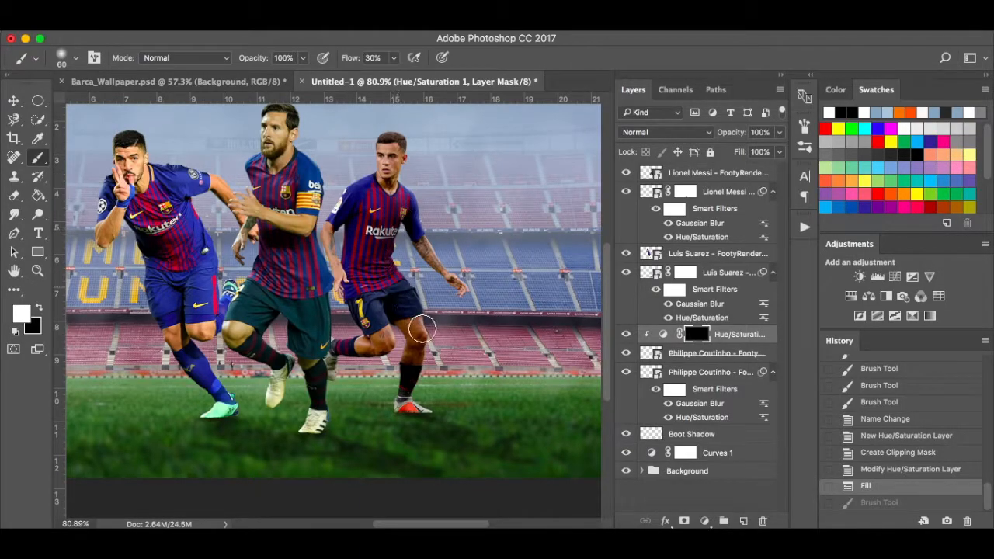
Lower brush flow to about 10% and softly paint darkening back around the player's neck and chest.
mouse_move(419, 365)
left_mouse_down()
mouse_move(420, 392)
mouse_move(430, 350)
mouse_move(441, 405)
left_mouse_up()
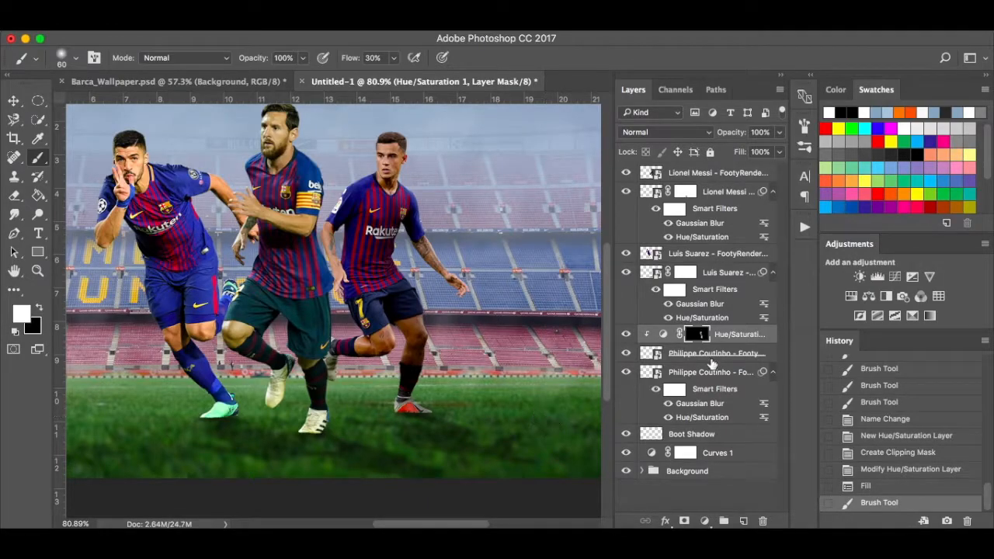
key("ctrl+z")
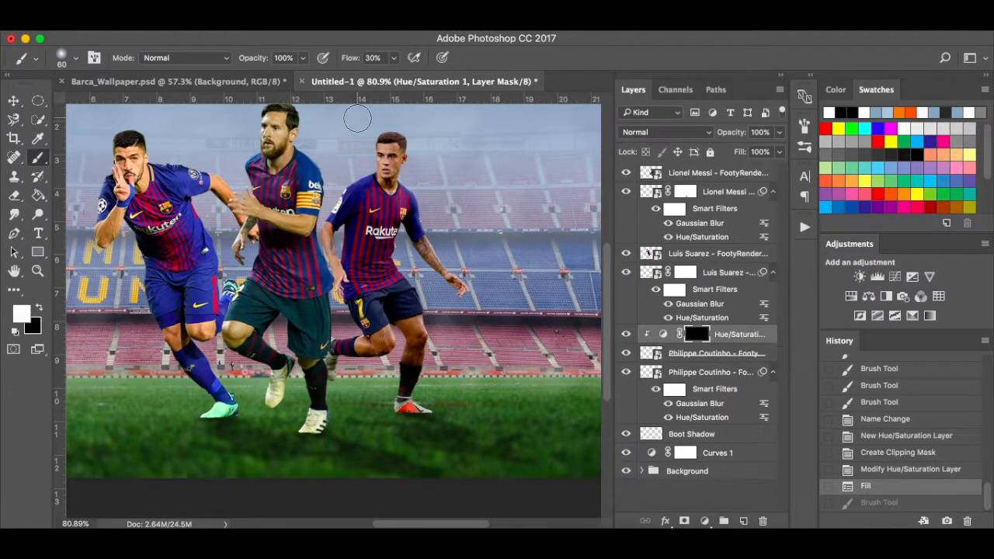
left_click_drag(395, 65, 380, 77)
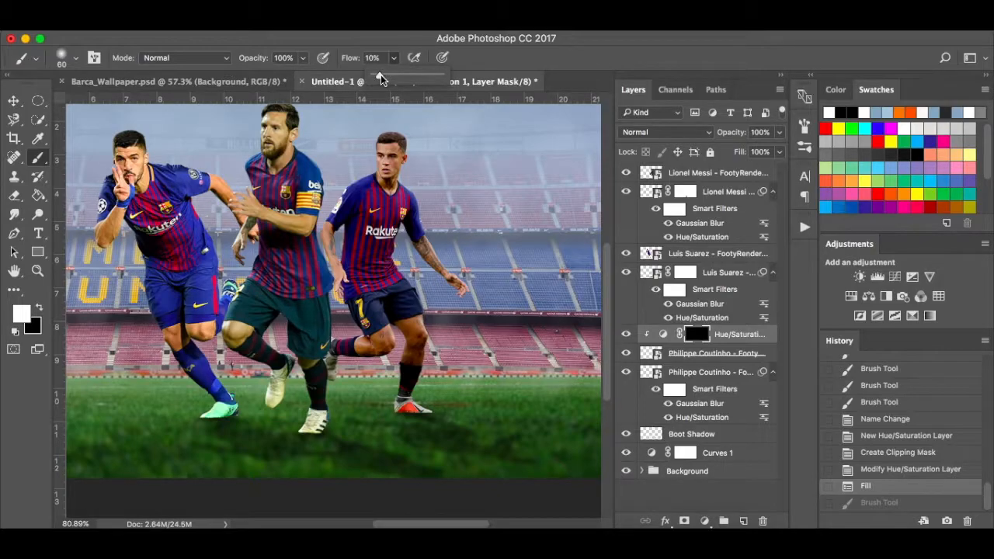
left_click(401, 151)
left_click_drag(403, 199, 401, 171)
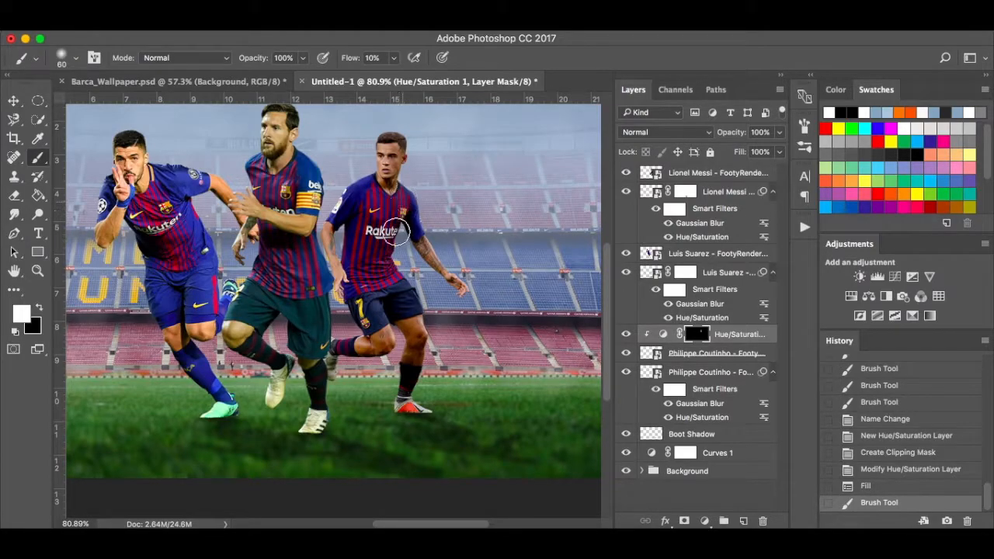
left_click_drag(396, 227, 396, 256)
scroll(396, 262, "up", 3)
scroll(393, 265, "down", 5)
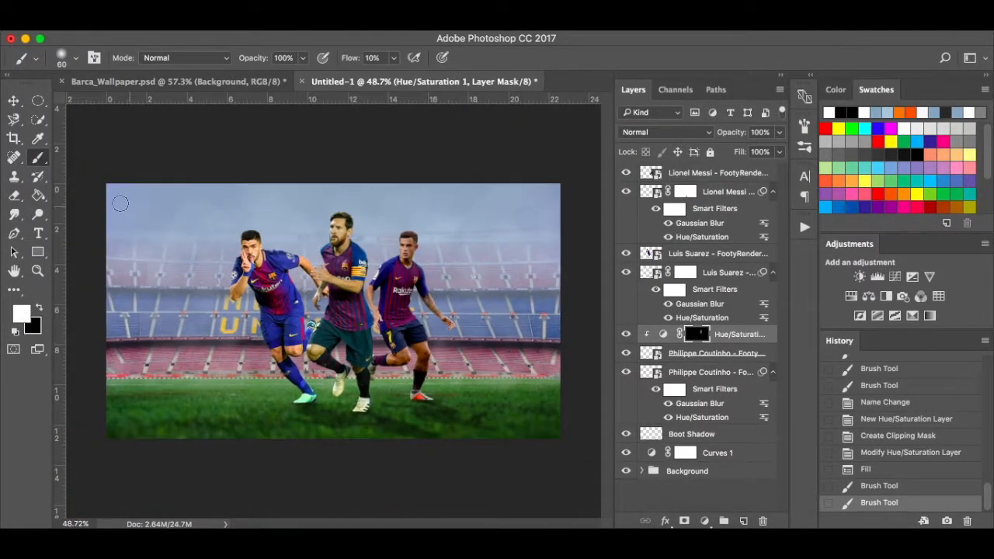
Back in Untitled-1 with white as the colour, dab darkening onto the player's legs.
left_click(190, 82)
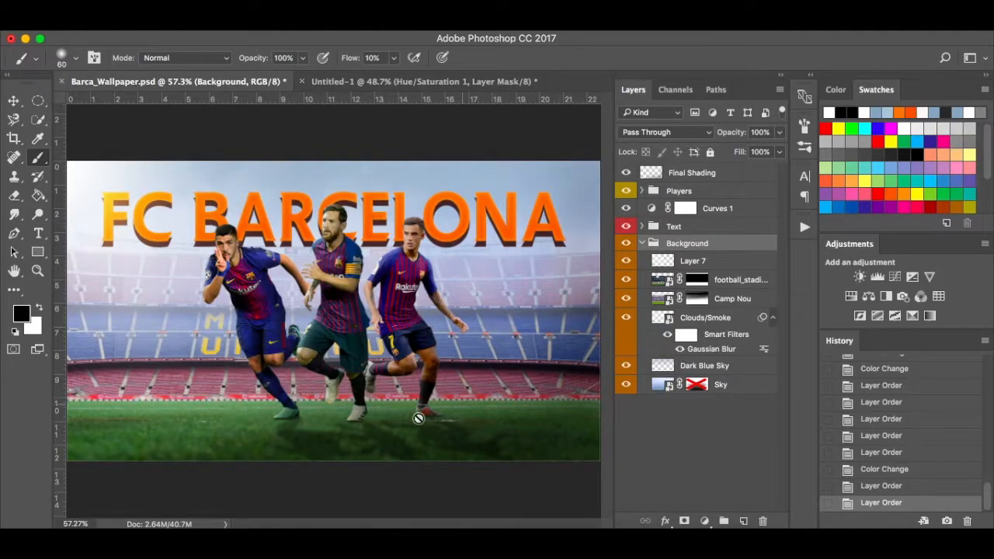
left_click(390, 79)
key("x")
scroll(402, 327, "up", 3)
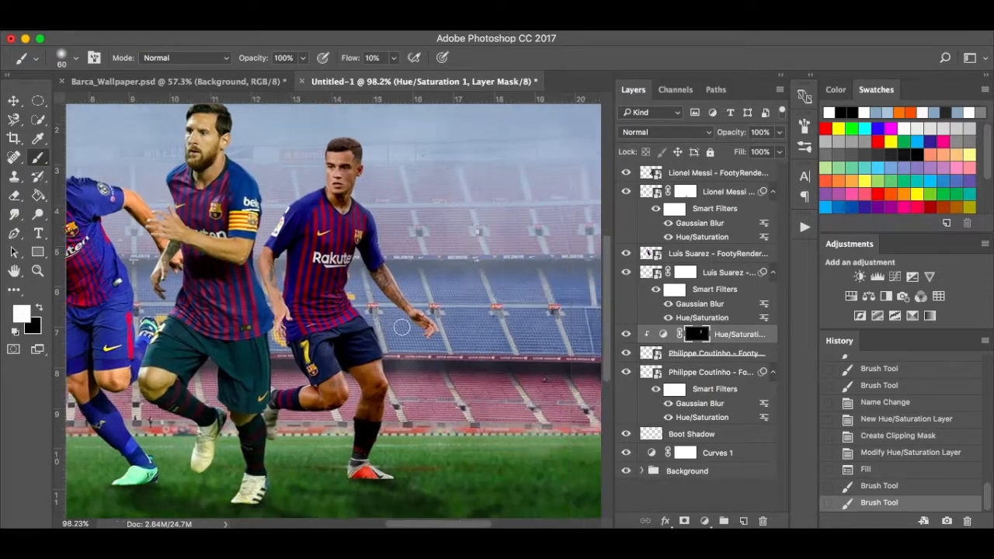
scroll(401, 327, "right", 2)
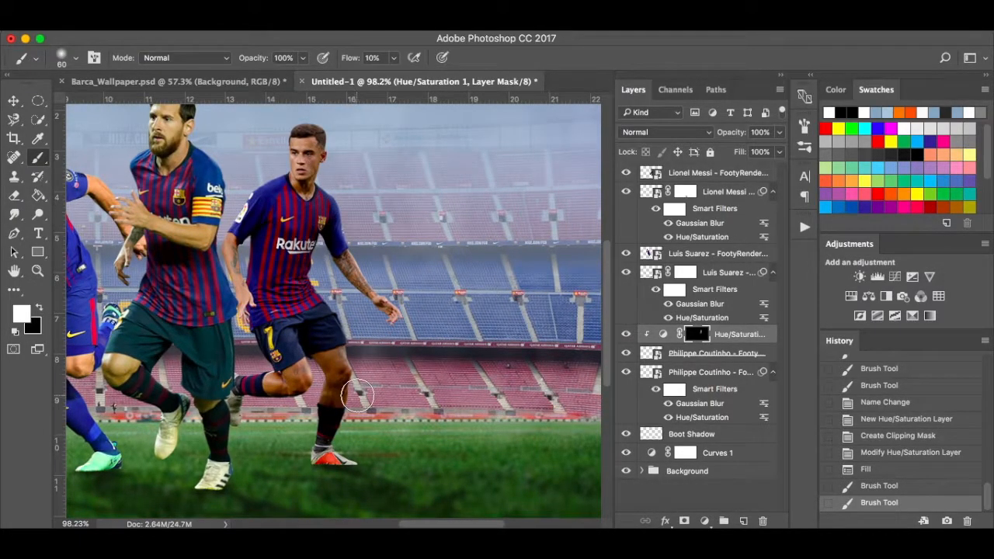
left_click(357, 396)
left_click(334, 453)
With a smaller brush, paint darkening down the player's lower leg and across his arm.
key("bracketleft")
key("bracketleft")
key("bracketleft")
key("bracketleft")
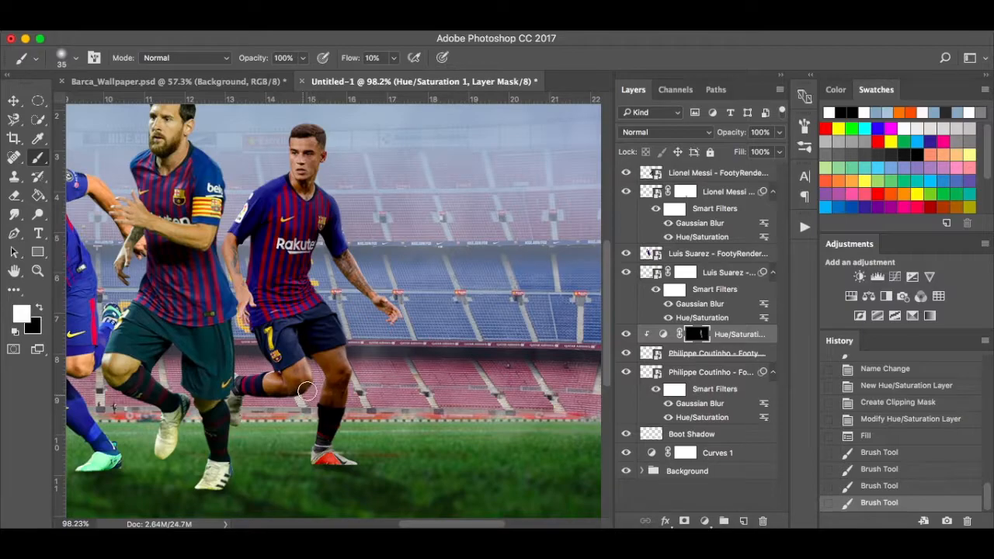
mouse_move(240, 412)
left_mouse_down()
mouse_move(279, 399)
mouse_move(241, 415)
left_mouse_up()
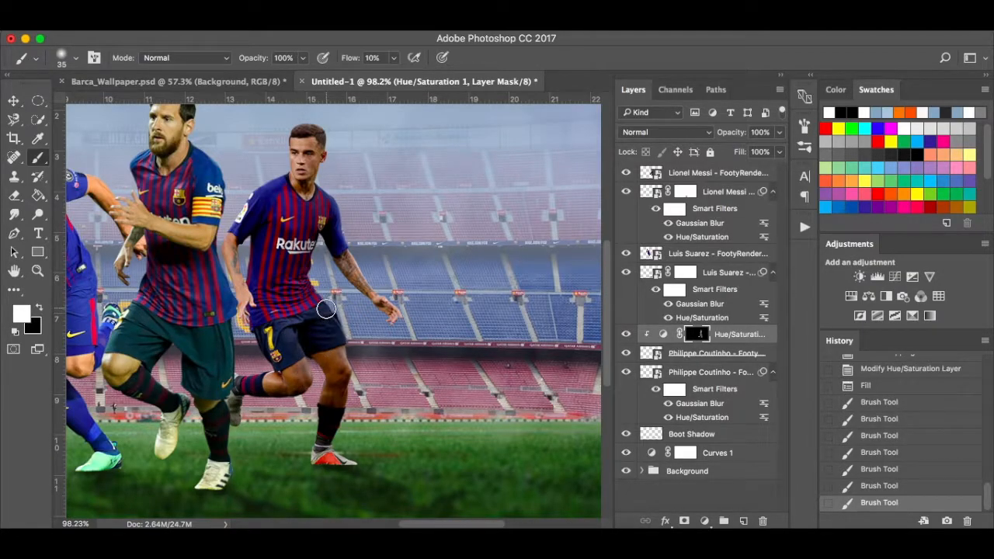
left_click_drag(351, 362, 346, 437)
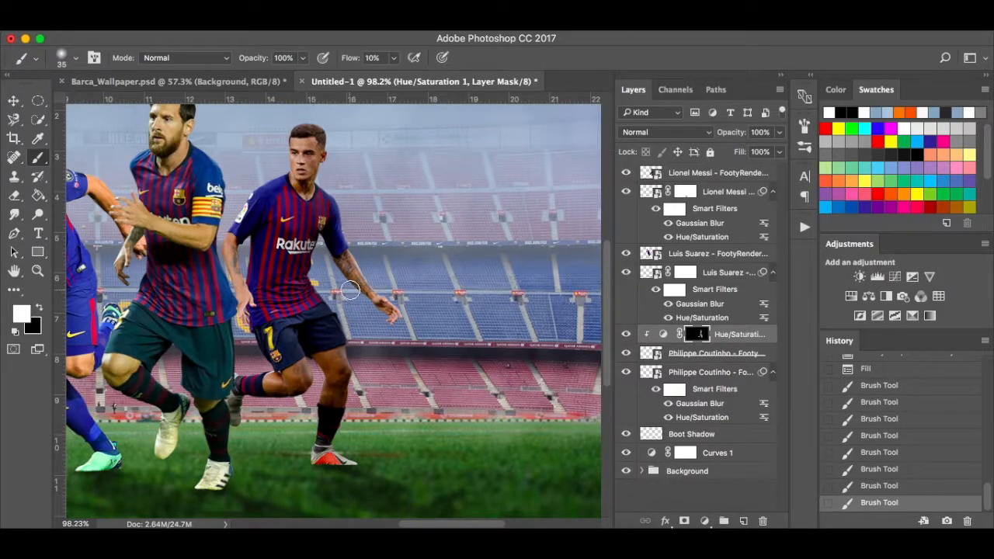
left_click(327, 249)
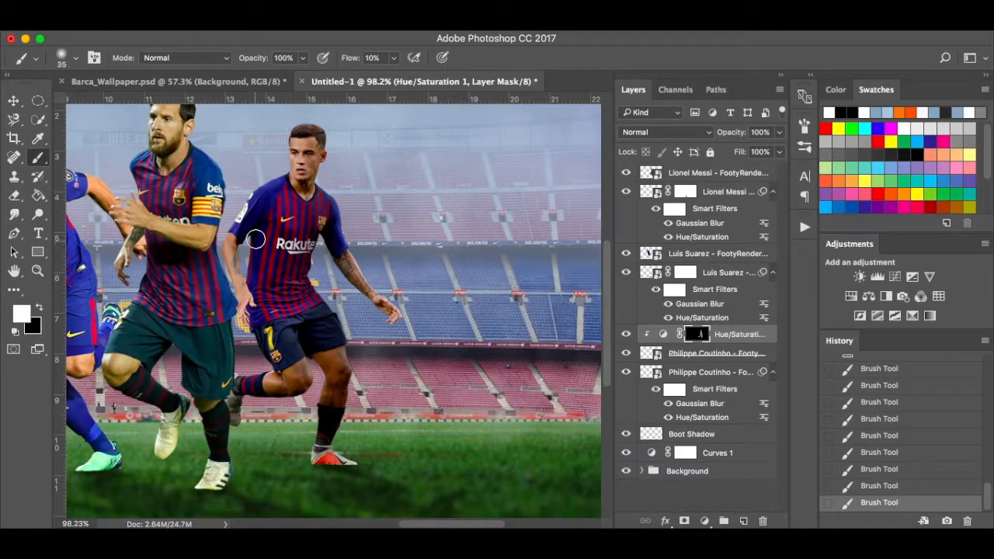
left_click_drag(242, 260, 252, 291)
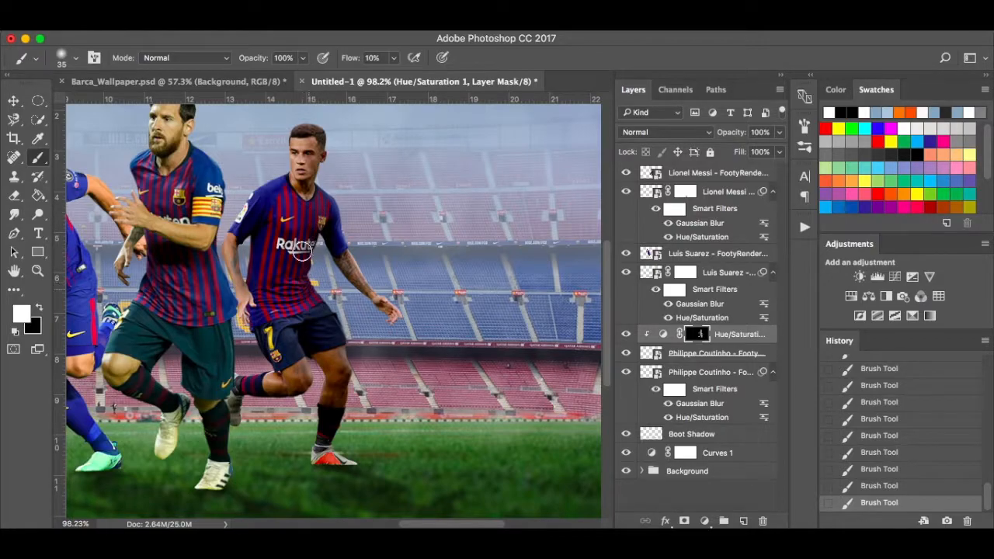
key("bracketright")
key("bracketright")
key("bracketright")
key("bracketright")
key("bracketright")
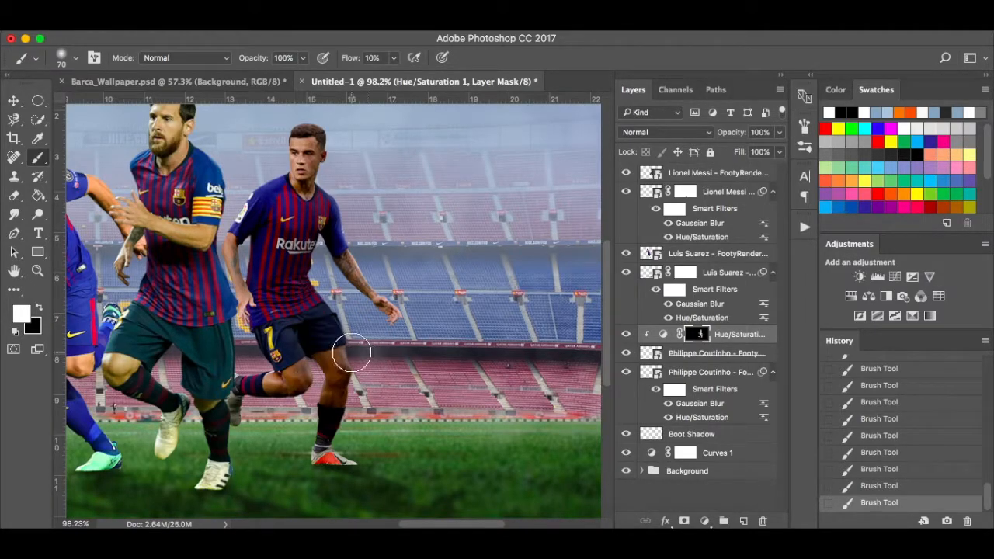
key("bracketleft")
key("bracketleft")
key("bracketleft")
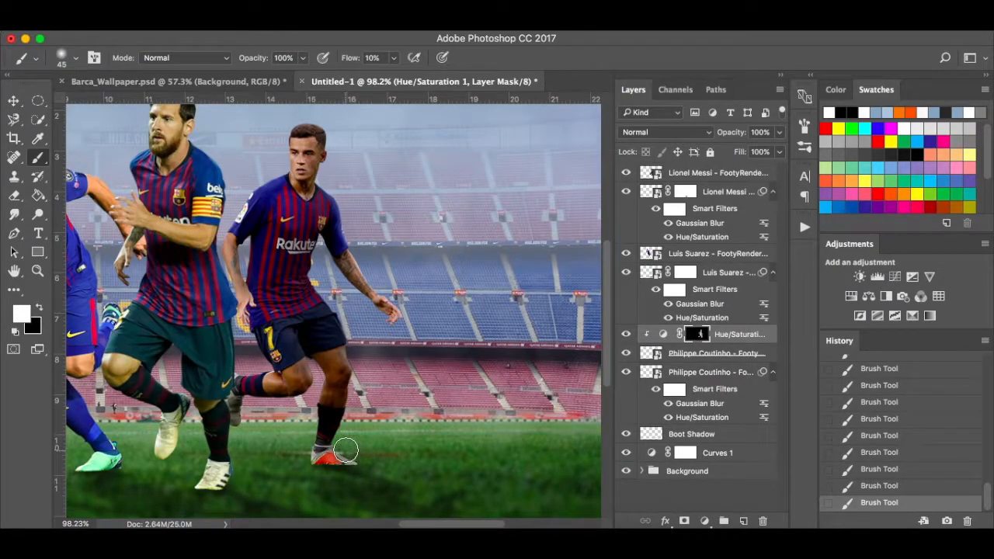
Toggle the Hue/Saturation darkening to compare before and after, then add a new empty layer above it.
left_click(626, 335)
left_click(626, 335)
left_click(627, 335)
left_click(626, 334)
left_click(627, 335)
left_click(626, 335)
key("bracketleft")
key("bracketleft")
key("bracketleft")
key("bracketleft")
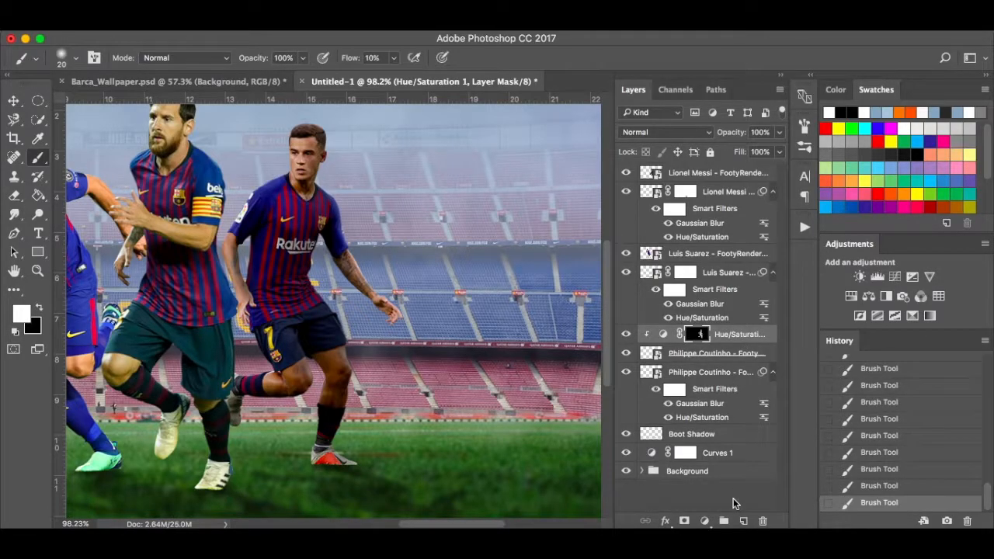
left_click(742, 521)
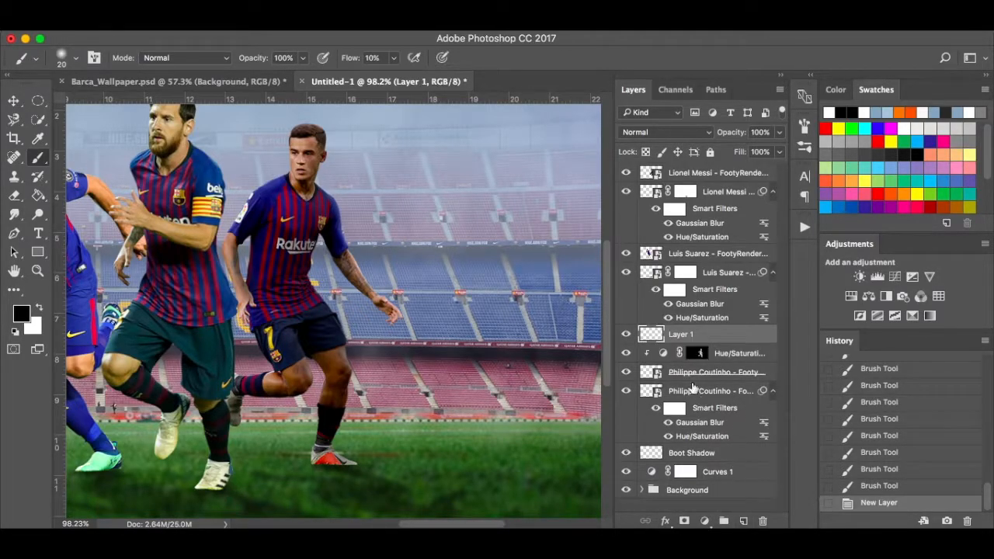
Clip the new layer to the right player and set a white brush at 3% flow.
left_click(729, 342, "alt")
right_click(729, 336)
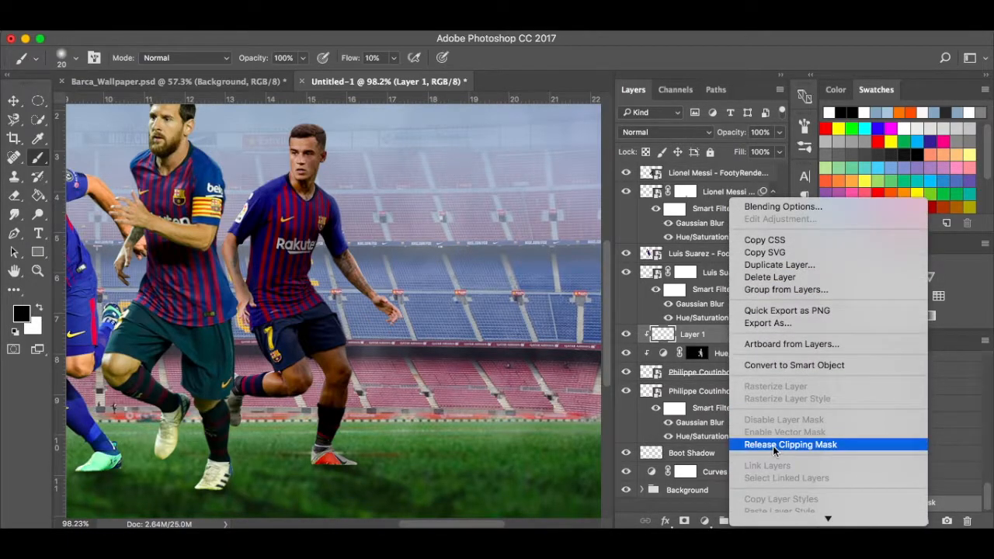
left_click(685, 340)
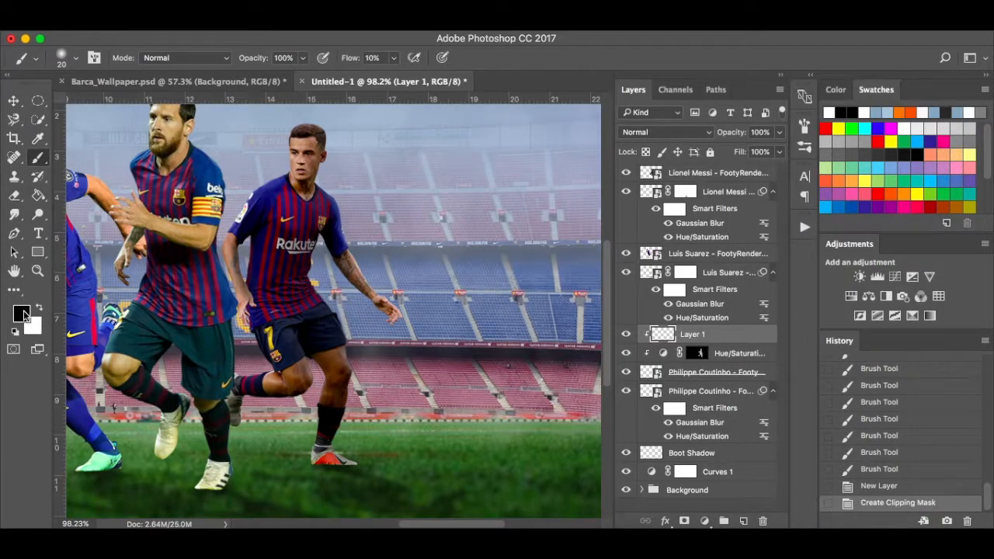
left_click(38, 309)
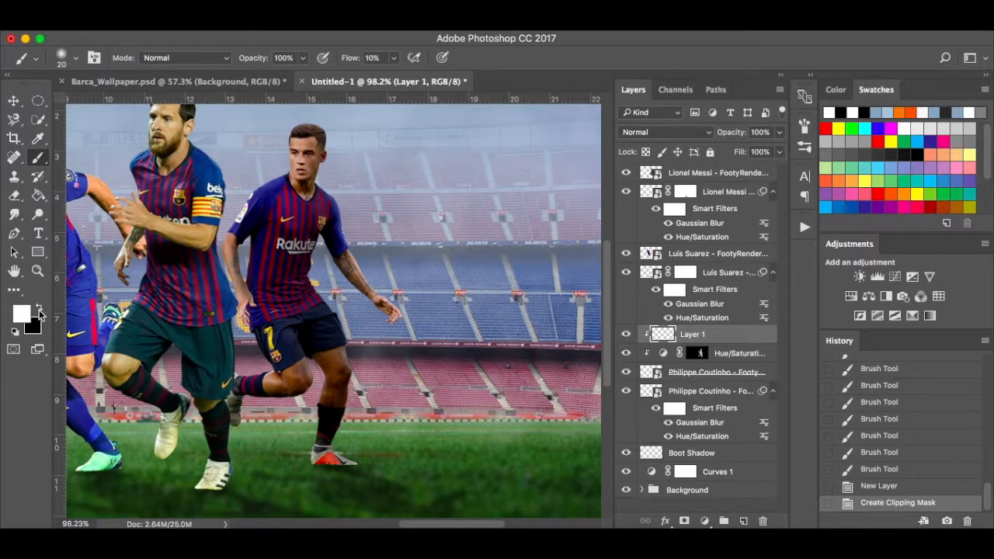
left_click(394, 59)
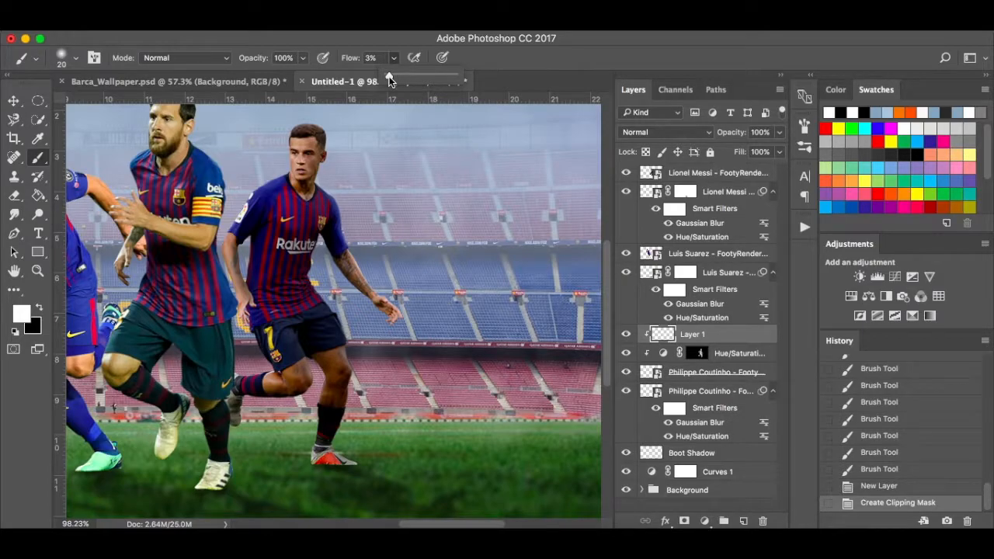
left_click(263, 162)
Paint soft white light along the player's face, shorts, boot and back edges at brush sizes 60 and 35.
key("bracketright")
key("bracketright")
left_click(270, 157)
mouse_move(279, 164)
left_mouse_down()
mouse_move(285, 126)
mouse_move(280, 172)
mouse_move(279, 157)
left_mouse_up()
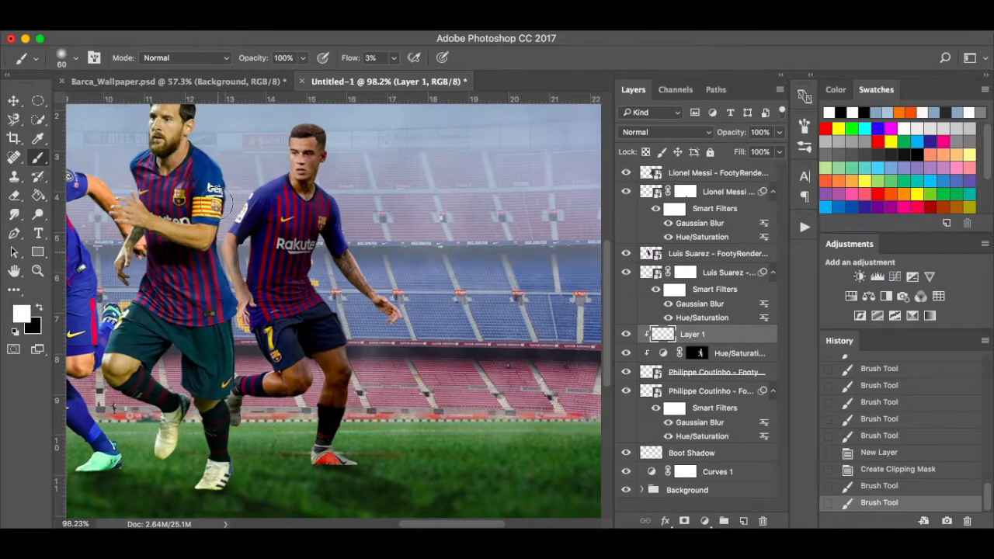
left_click(211, 273)
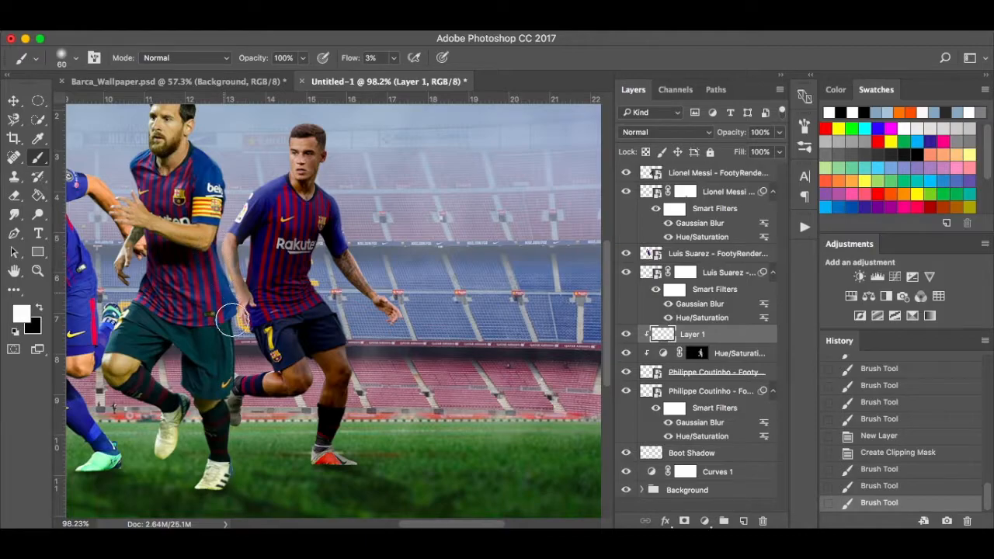
left_click(231, 319)
left_click_drag(246, 375, 226, 371)
key("bracketleft")
key("bracketleft")
key("bracketleft")
key("bracketleft")
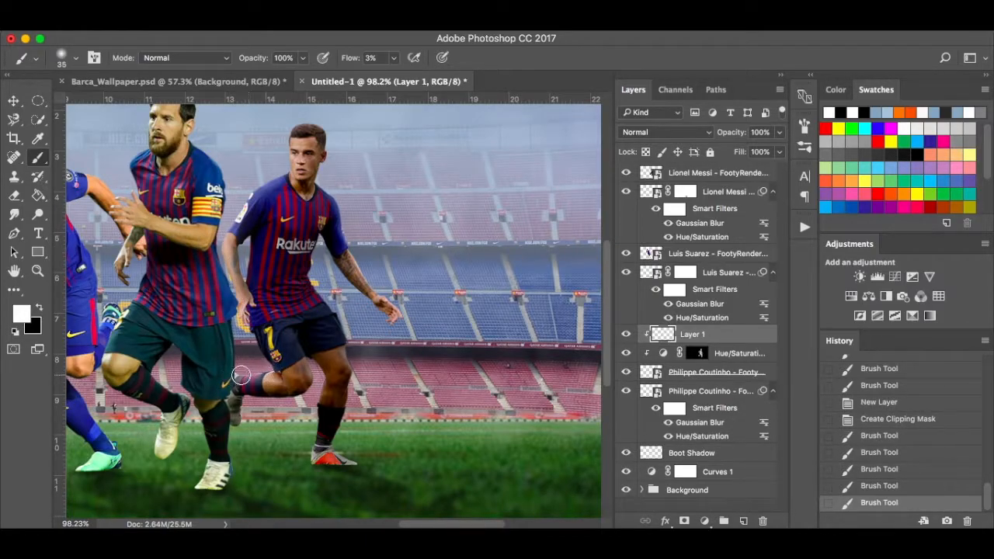
left_click(217, 376)
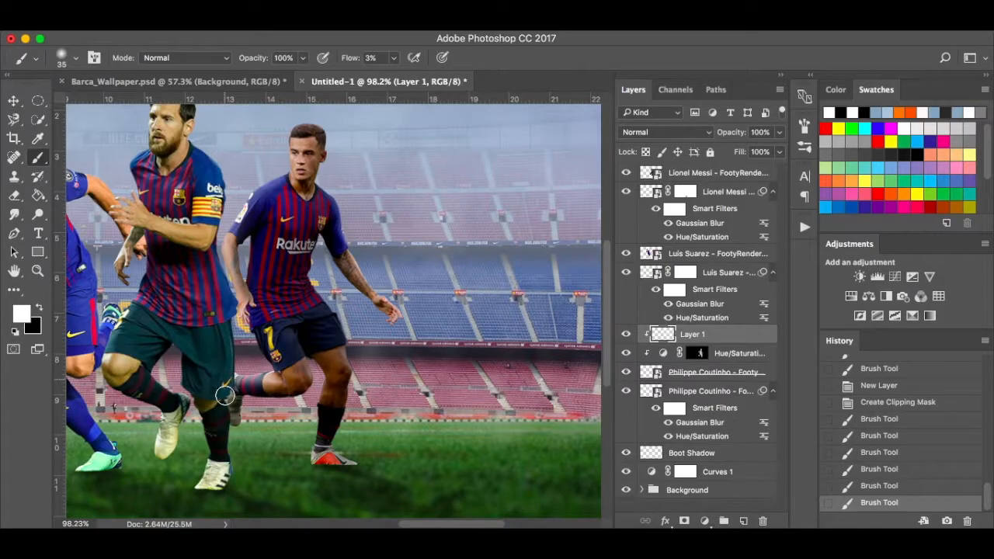
left_click(215, 362)
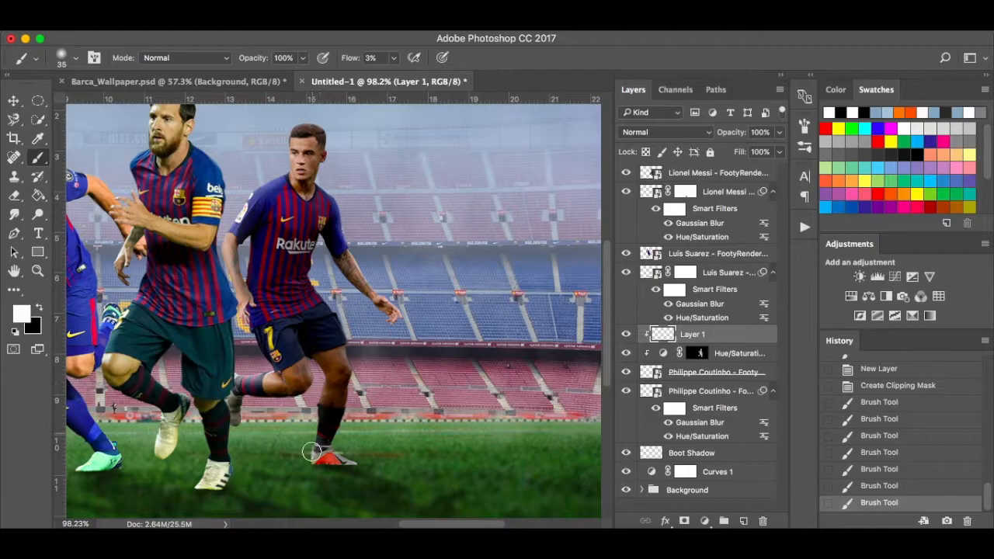
left_click(309, 461)
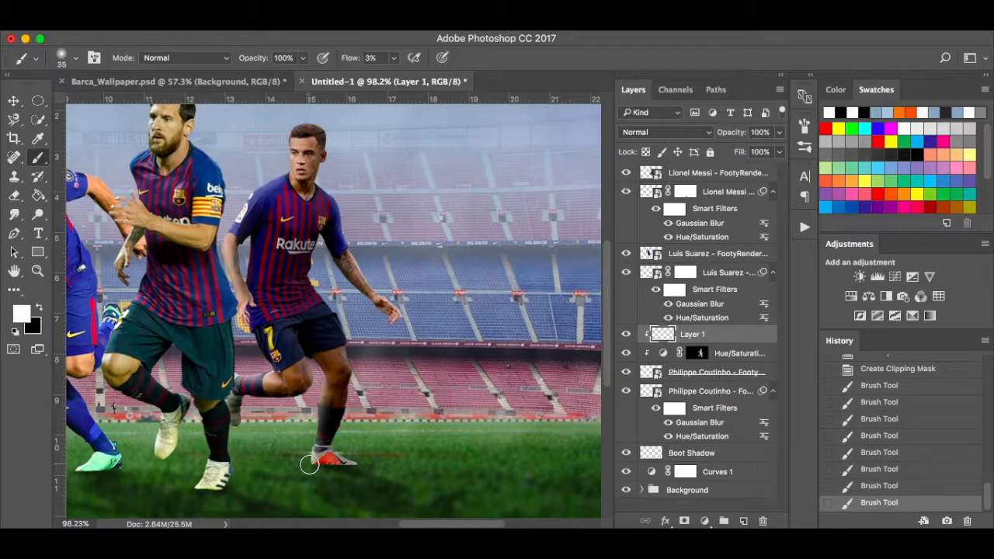
left_click_drag(281, 170, 295, 117)
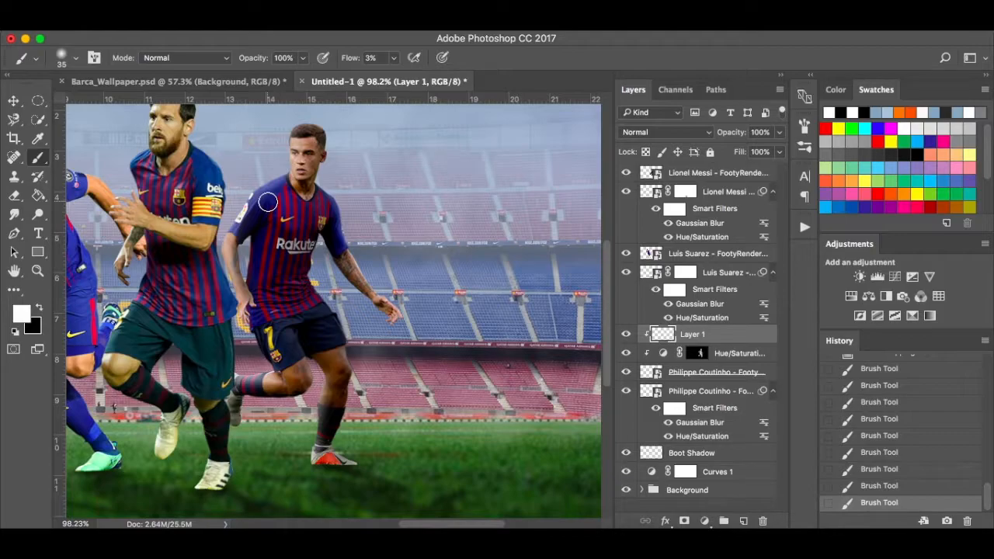
Resize the brush and lower its flow to 1%.
key("]")
key("]")
scroll(280, 190, "up", 3)
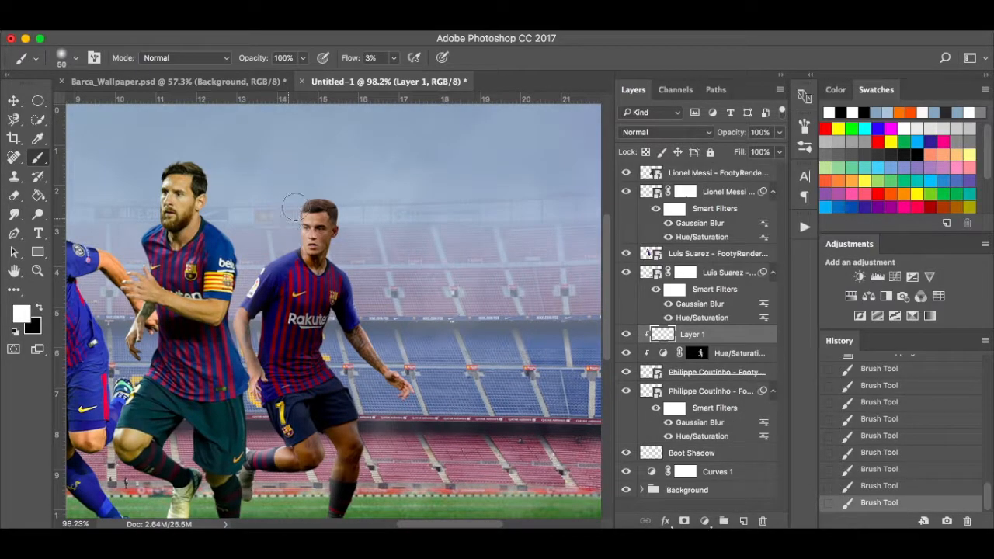
scroll(259, 246, "down", 3)
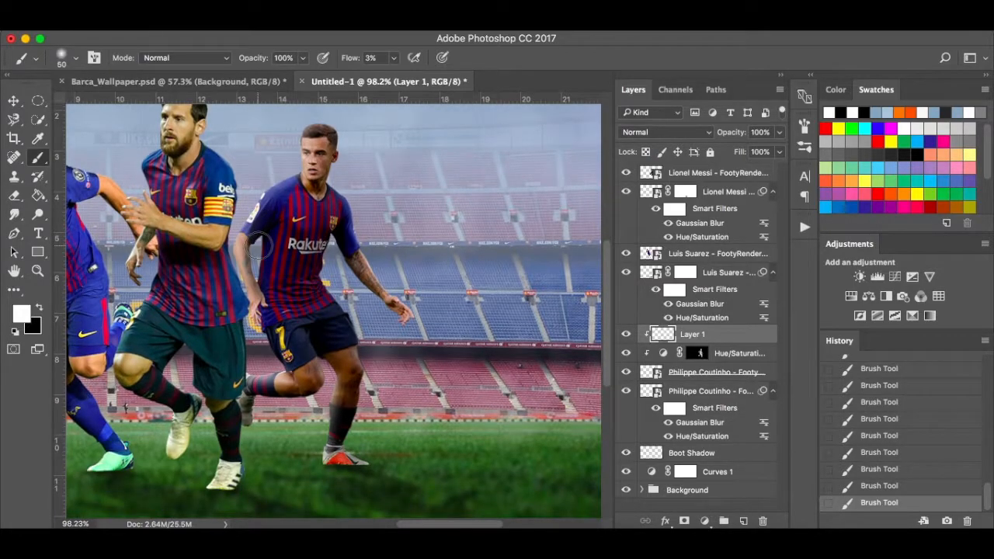
key("bracketleft")
key("bracketleft")
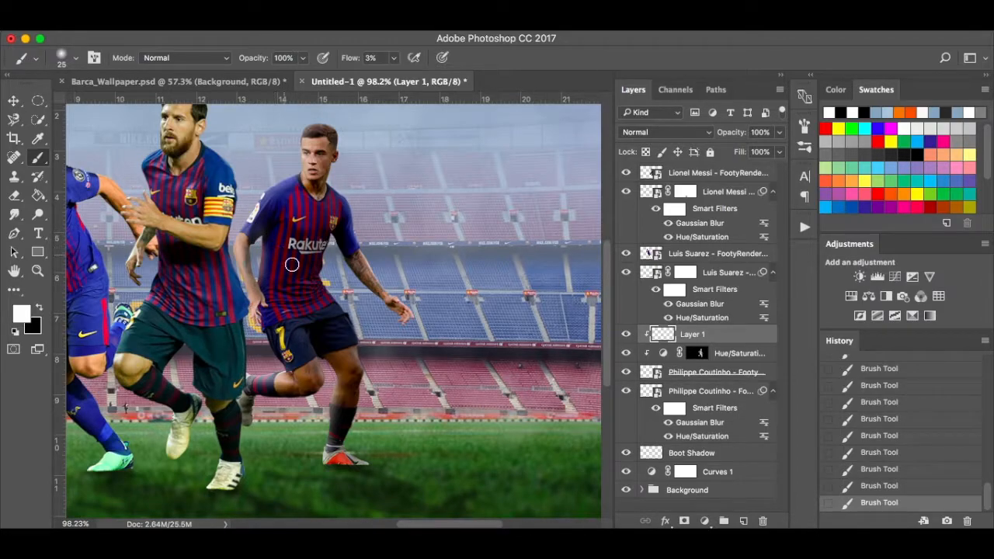
left_click(395, 59)
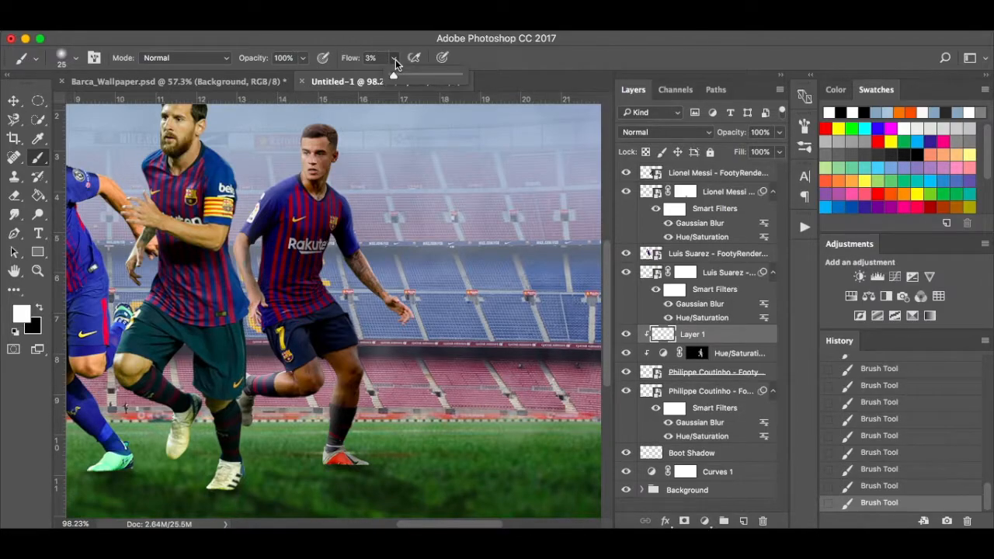
left_click(392, 75)
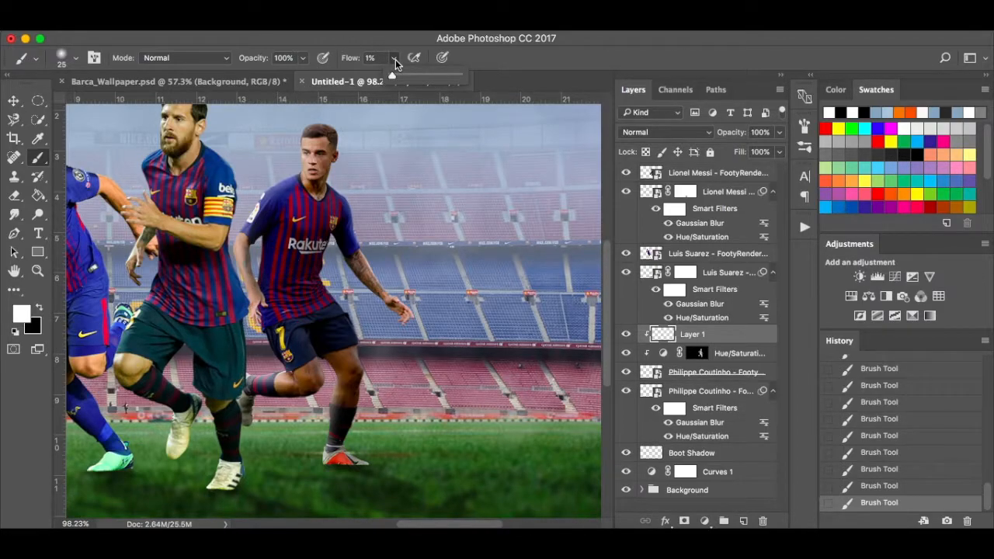
left_click(264, 243)
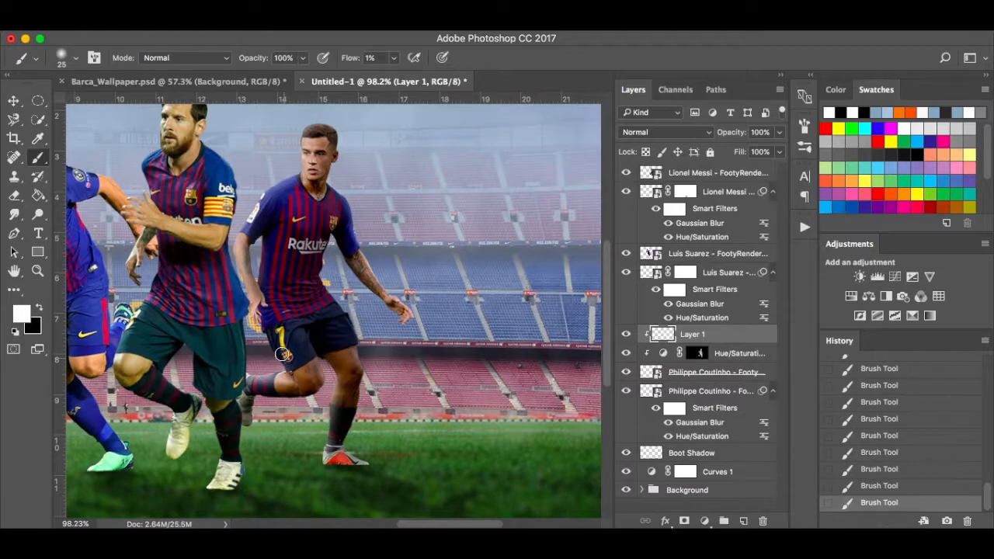
Darken the orange boot by painting the Hue/Saturation mask at 25% flow.
left_click(697, 354)
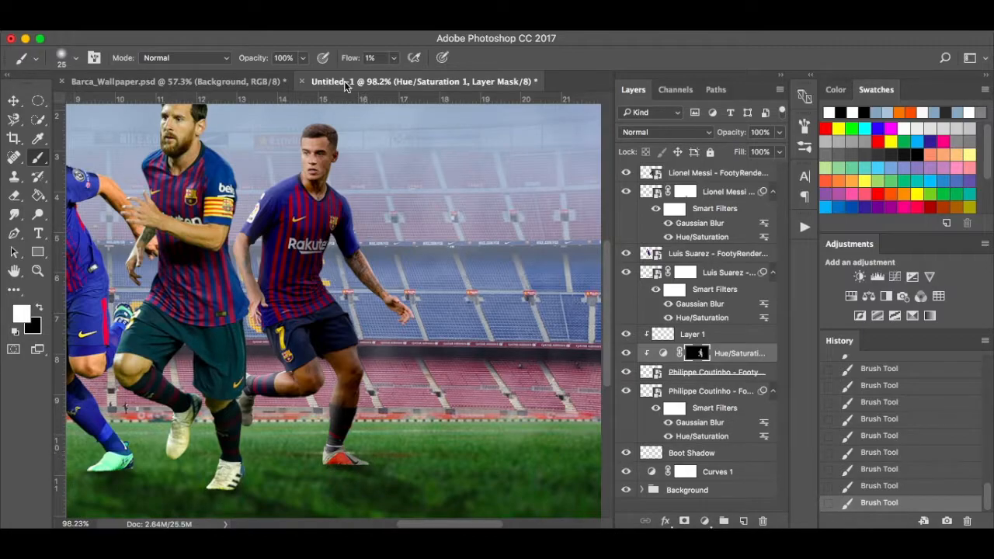
left_click(396, 61)
left_click_drag(395, 73, 410, 76)
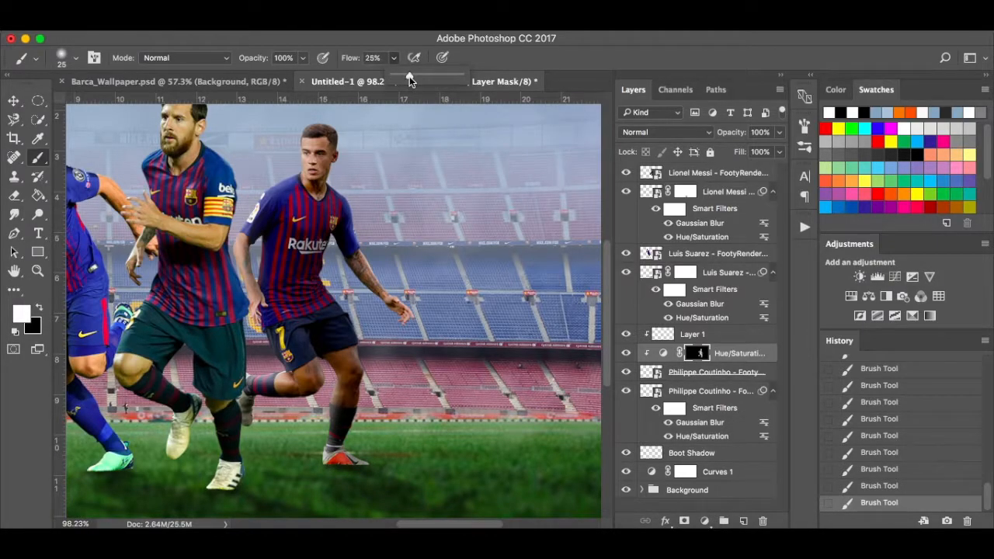
left_click(332, 470)
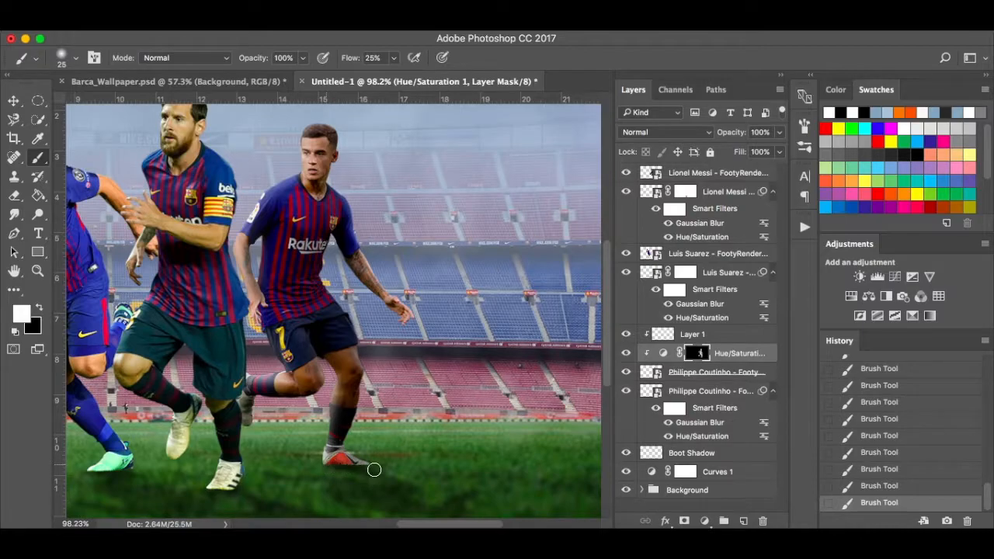
left_click_drag(333, 469, 385, 465)
scroll(404, 465, "down", 4)
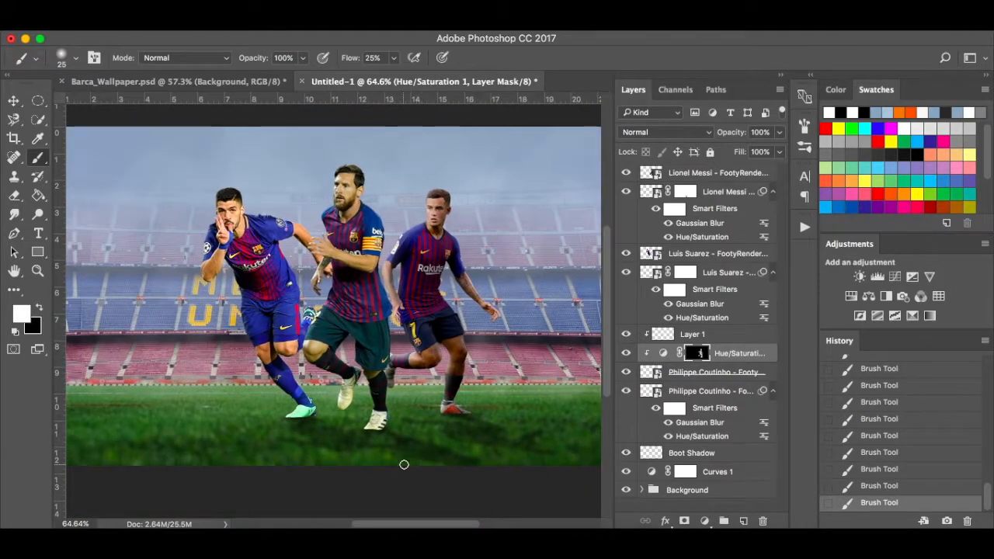
scroll(404, 464, "left", 1)
Toggle the Hue/Saturation adjustment and Layer 1 to compare, then bring up Barca_Wallpaper.psd.
left_click(628, 355)
left_click(627, 335)
left_click(627, 335)
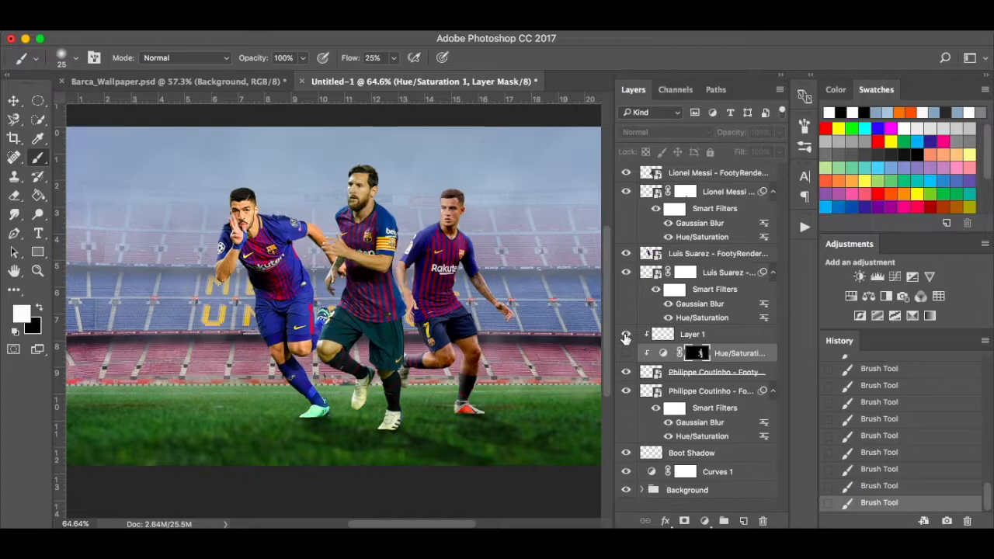
left_click(626, 355)
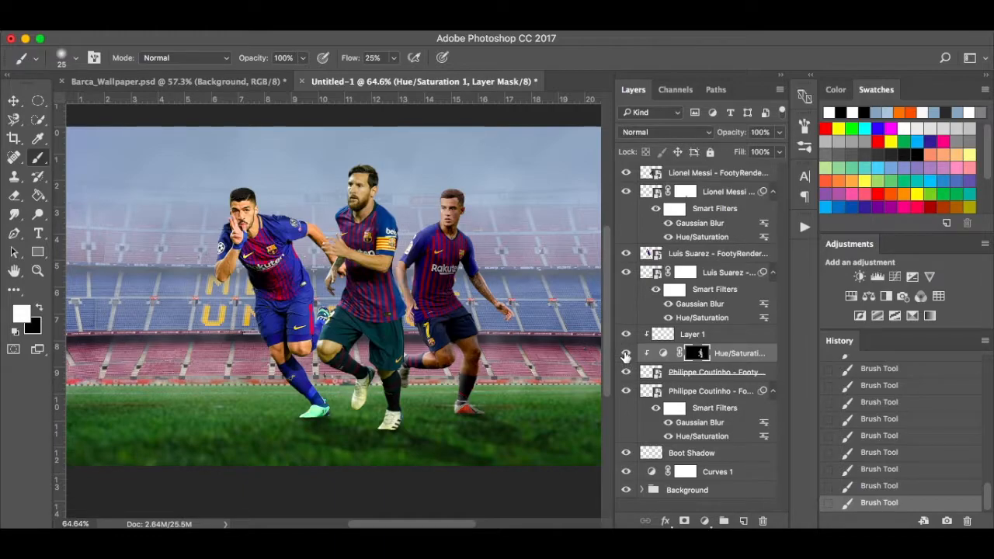
left_click(215, 83)
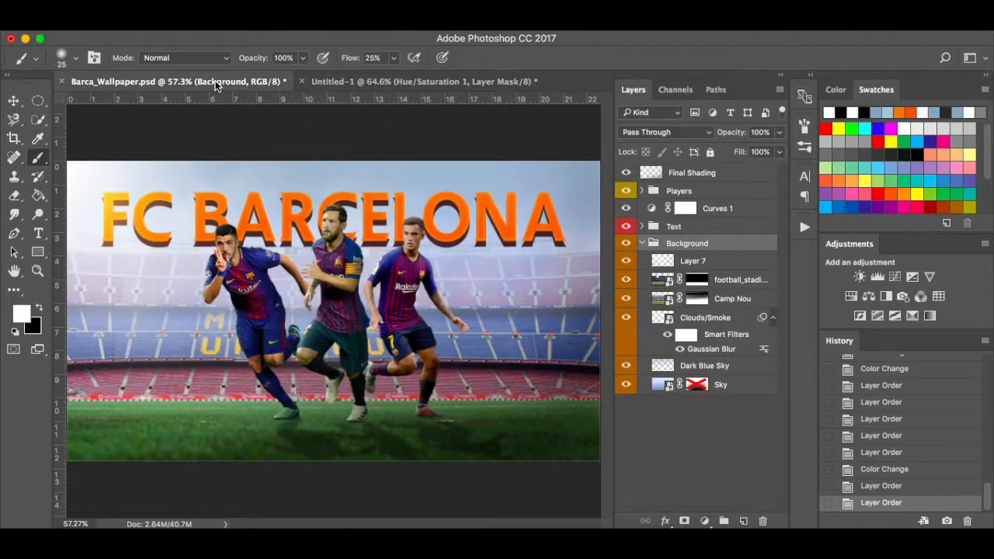
Return to the Untitled-1 document to work on the left player.
left_click(362, 80)
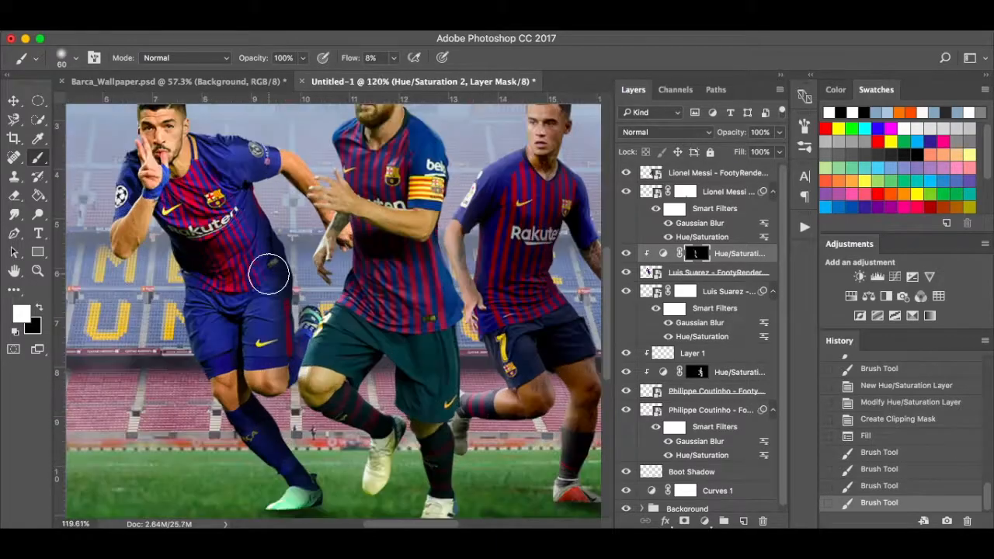
Paint shading onto the left player's edges through the Hue/Saturation 2 mask.
double_click(663, 253)
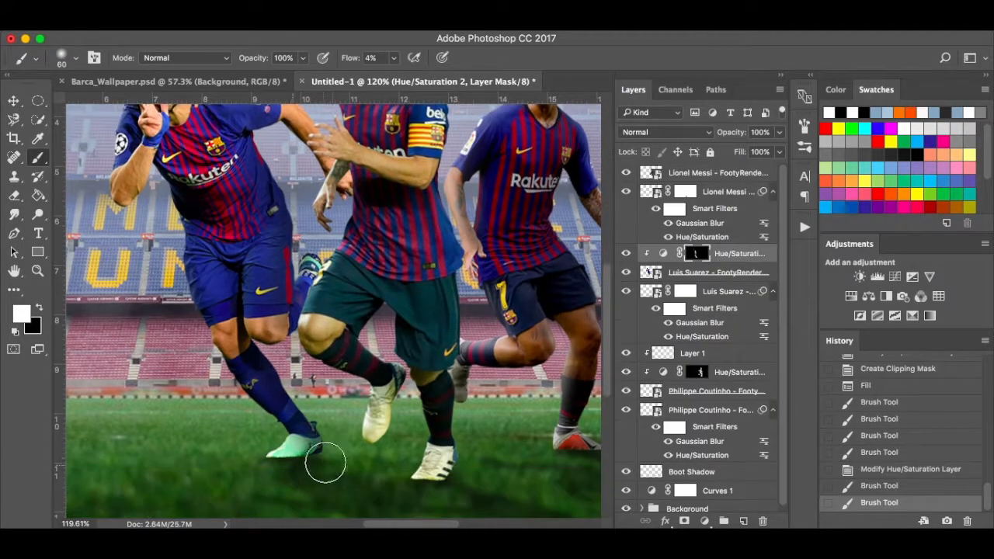
mouse_move(322, 462)
left_mouse_down()
mouse_move(277, 320)
mouse_move(272, 195)
left_mouse_up()
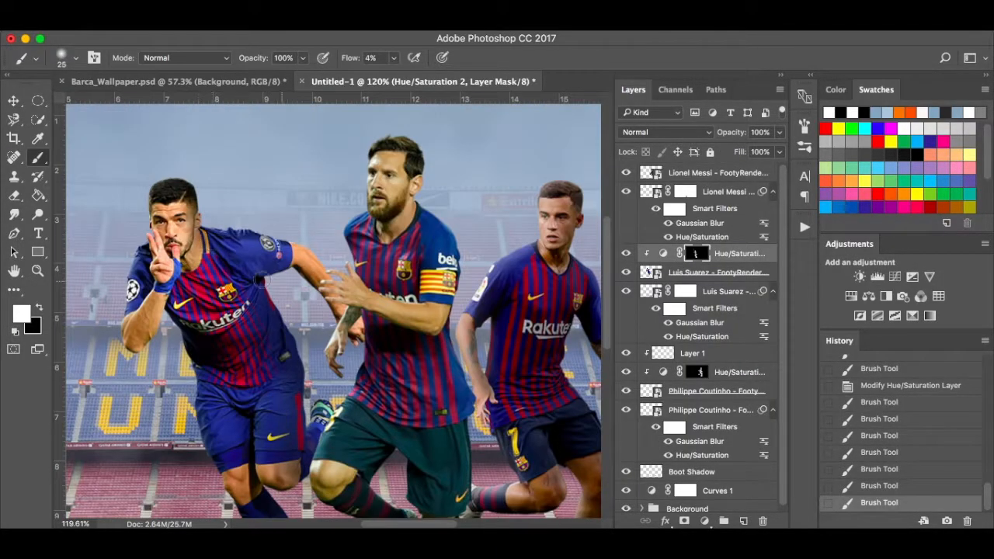
left_click_drag(260, 280, 309, 275)
left_click(394, 58)
left_click_drag(384, 76, 389, 76)
left_click_drag(193, 236, 194, 262)
scroll(255, 435, "down", 5)
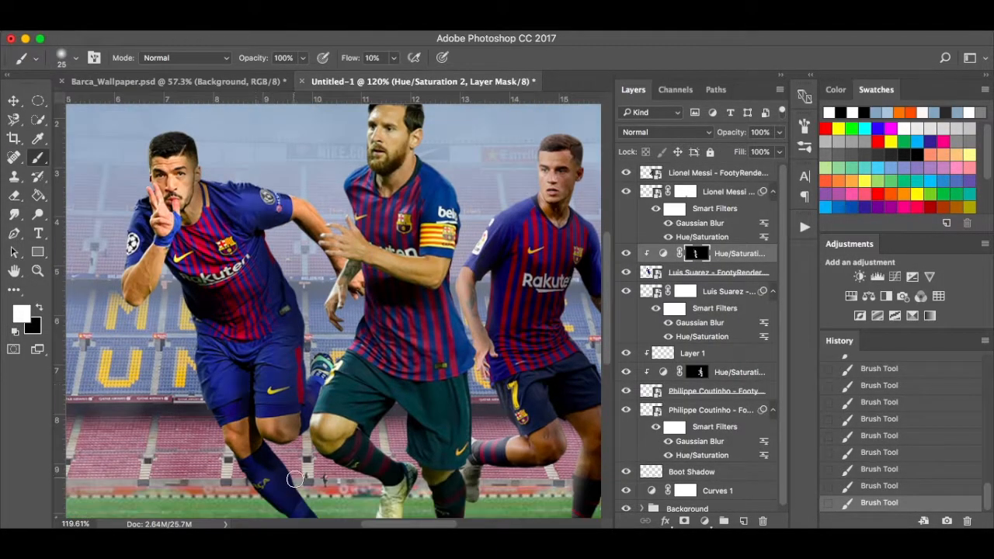
scroll(190, 159, "up", 4)
Add a Layer 2 clipped to the left player, paint on it, and lower its opacity.
left_click(744, 521)
key("super+alt+g")
left_click_drag(161, 155, 143, 199)
scroll(174, 155, "left", 3)
left_click_drag(225, 128, 203, 247)
scroll(317, 360, "down", 5)
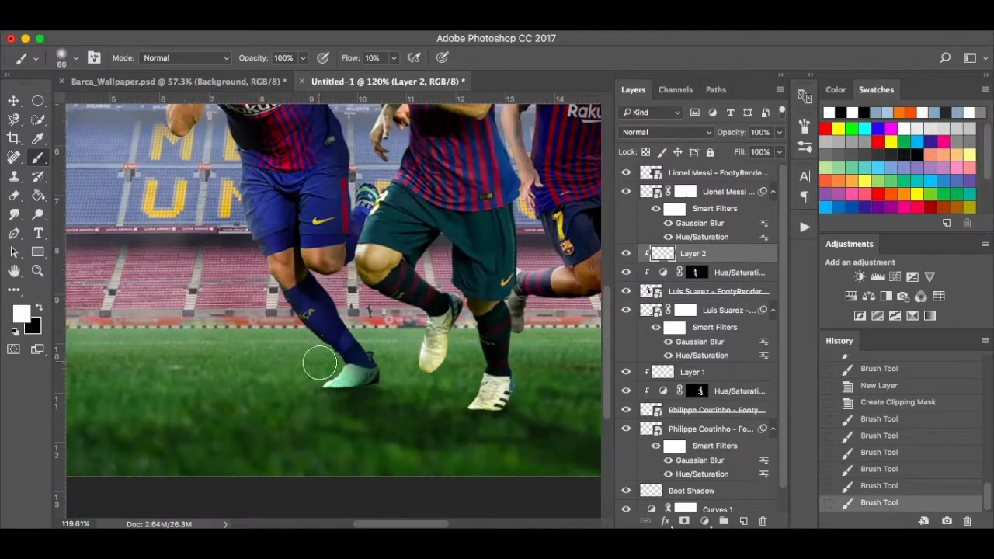
left_click_drag(318, 360, 291, 257)
key("super+0")
left_click(779, 132)
left_click_drag(780, 150, 750, 149)
Add a Hue/Saturation adjustment clipped to the middle player with lowered Lightness and a black-filled mask.
left_click(718, 174)
left_click(851, 296)
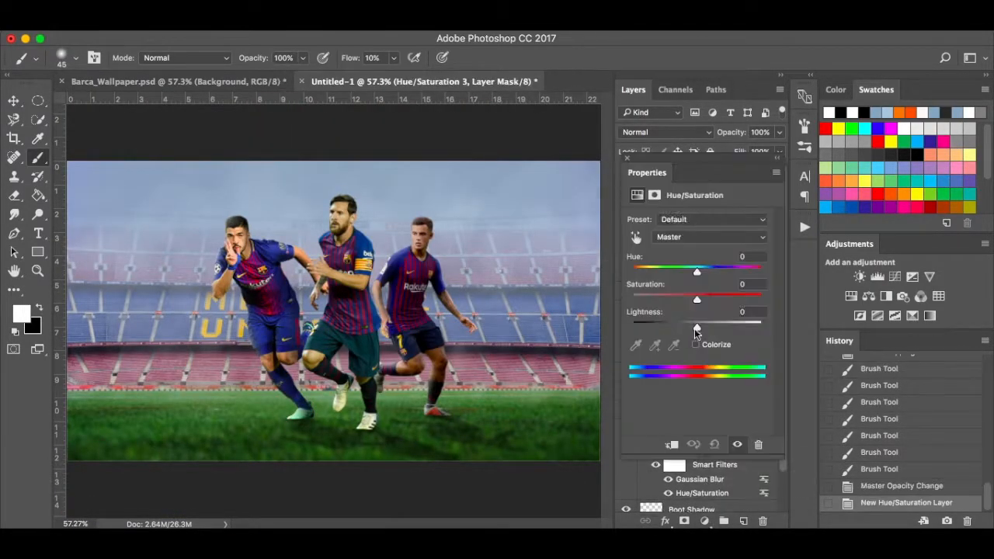
left_click_drag(697, 328, 666, 329)
key("super+alt+g")
left_click_drag(667, 328, 672, 329)
left_click(624, 157)
key("super+BackSpace")
scroll(341, 311, "up", 5)
Paint the new adjustment's mask along the centre player's edges with a smaller brush.
key("bracketleft")
left_click_drag(410, 493, 398, 490)
mouse_move(398, 489)
left_mouse_down()
mouse_move(399, 313)
mouse_move(380, 203)
left_mouse_up()
left_click_drag(365, 194, 354, 159)
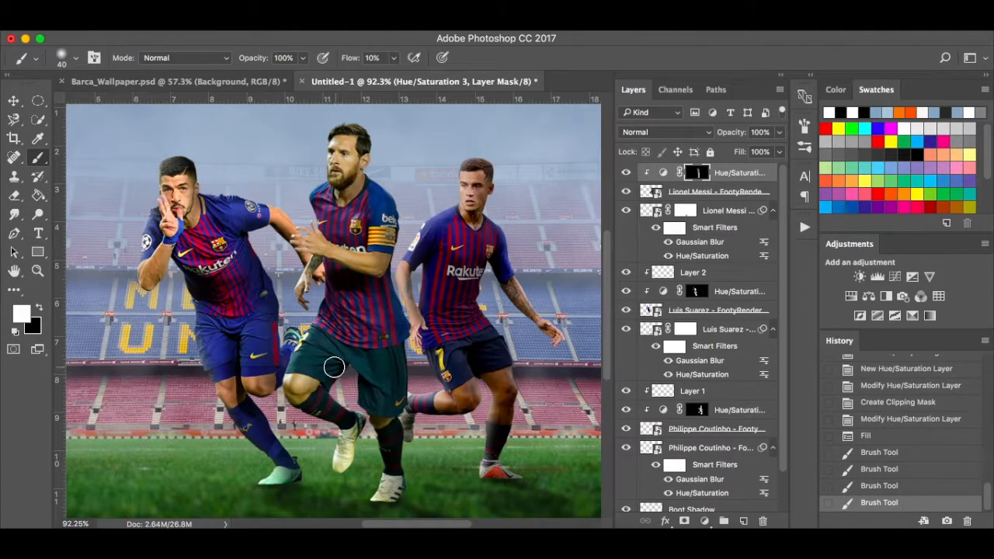
left_click_drag(363, 420, 343, 463)
left_click_drag(363, 379, 356, 345)
left_click_drag(320, 250, 369, 268)
scroll(357, 272, "right", 3)
Add a clipped Layer 3 and brush faint white light at 1% flow along the centre player's left edge.
left_click(744, 521)
key("super+alt+g")
left_click(737, 190)
key("bracketright")
key("bracketright")
key("bracketright")
key("bracketright")
key("bracketright")
key("bracketright")
left_click_drag(393, 59, 385, 75)
left_click_drag(251, 240, 253, 289)
left_click(693, 173)
key("bracketleft")
key("bracketleft")
key("bracketleft")
scroll(256, 310, "down", 5)
left_click_drag(304, 342, 317, 389)
scroll(243, 256, "up", 4)
left_click_drag(242, 282, 260, 165)
Compare with the highlight layer hidden and shown, check Barca_Wallpaper.psd, then select Layer 1.
key("v")
key("super+0")
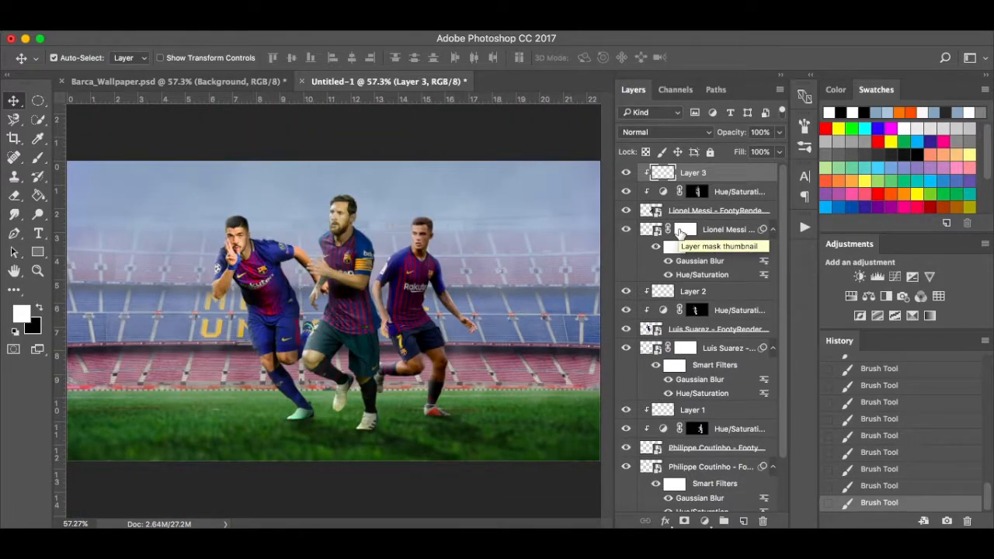
left_click(626, 174)
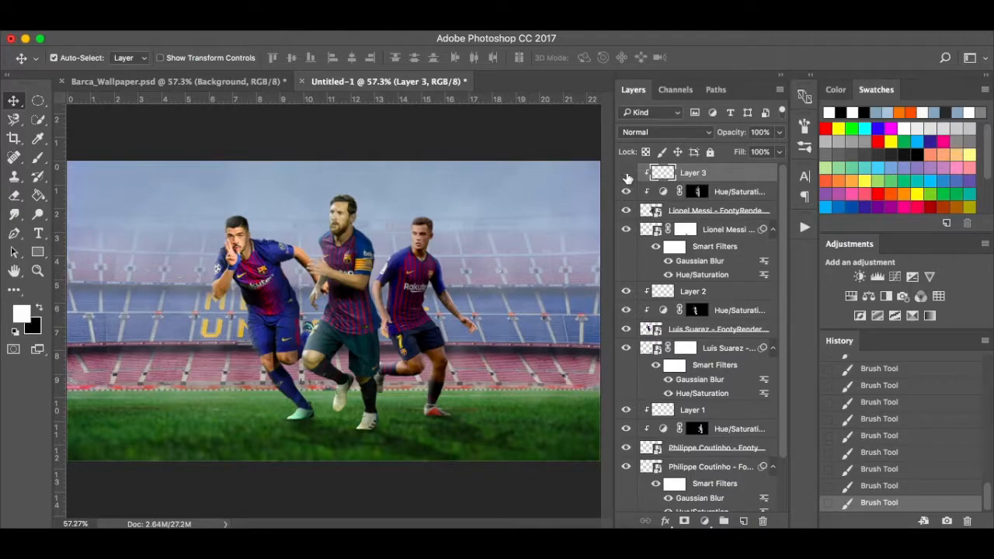
left_click(626, 174)
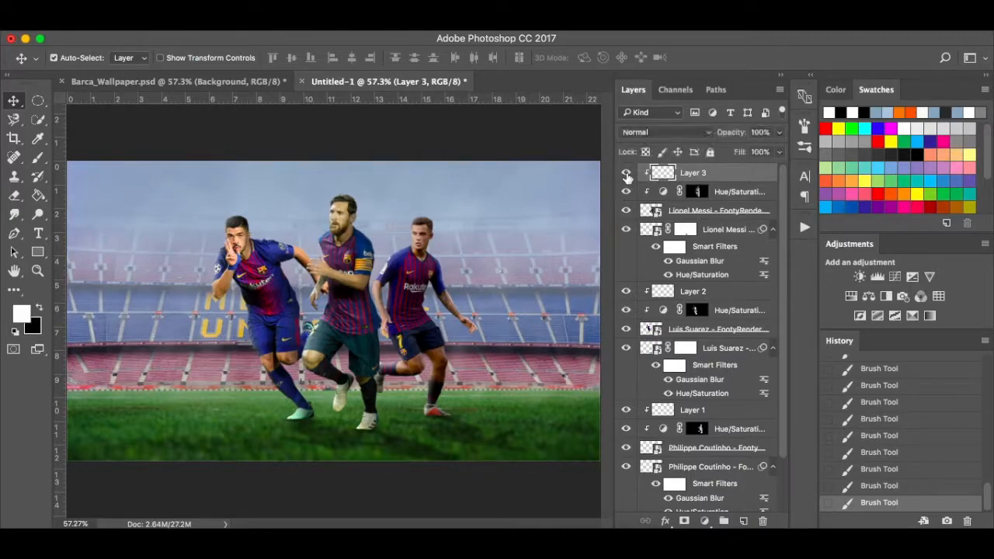
left_click(216, 84)
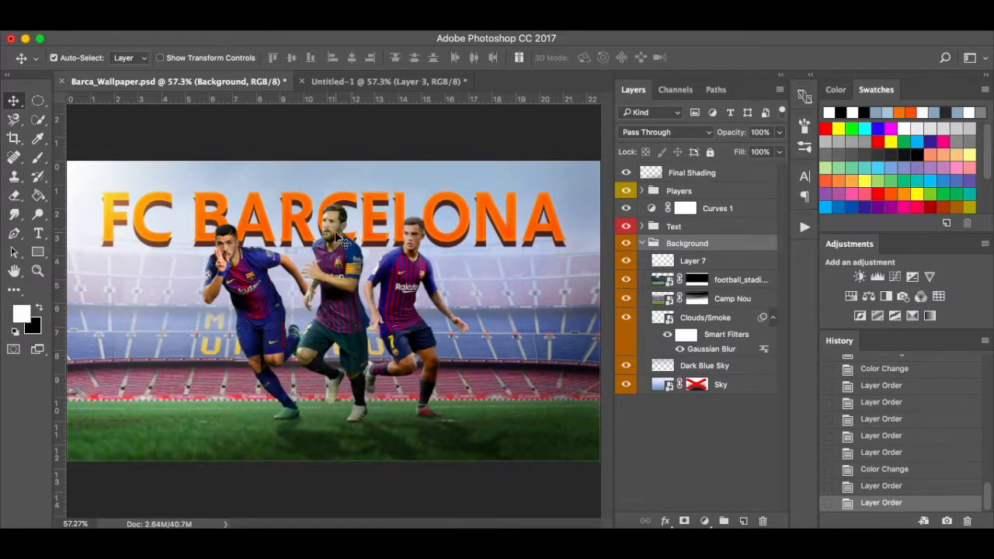
left_click(404, 84)
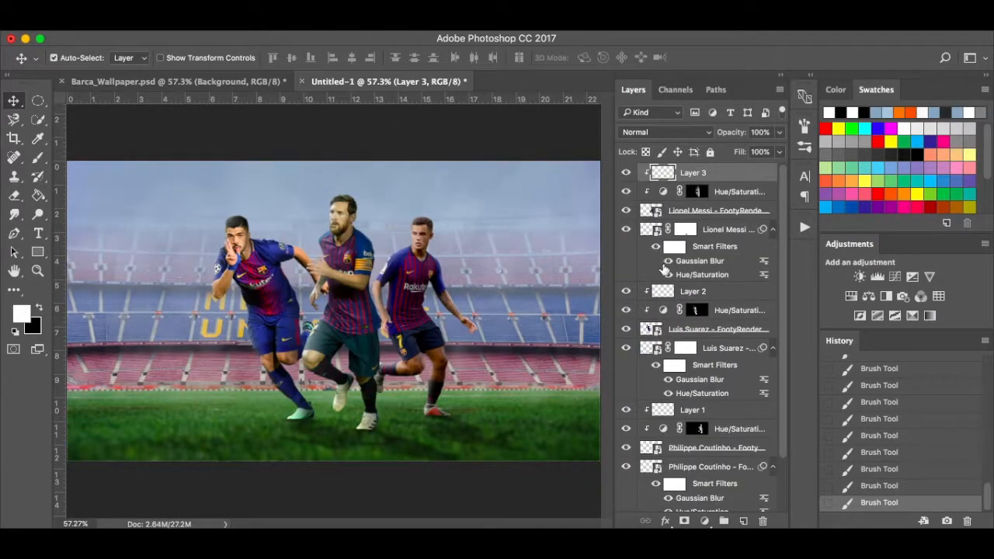
left_click(739, 419)
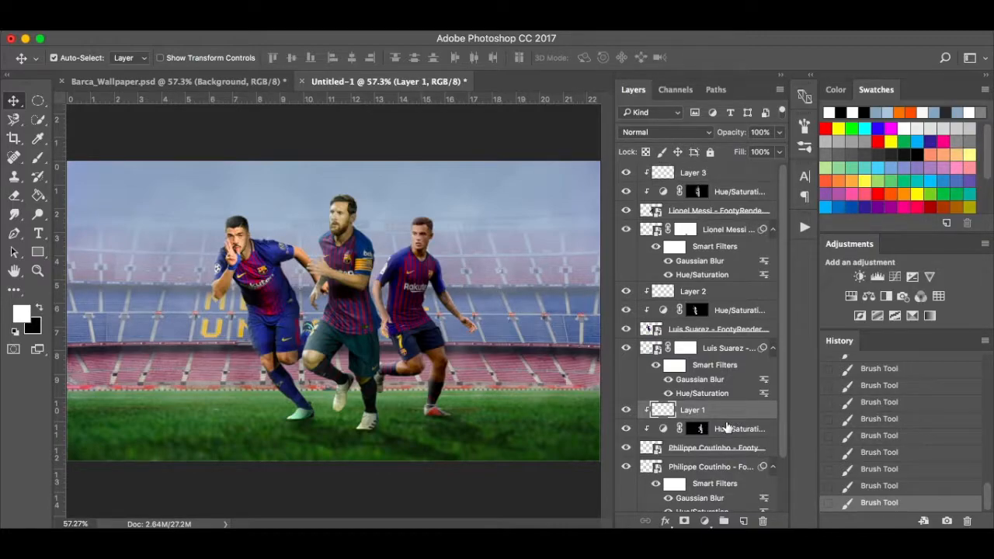
Add a clipped Curves adjustment above Layer 1, raising the midpoint to brighten the right player.
left_click(705, 522)
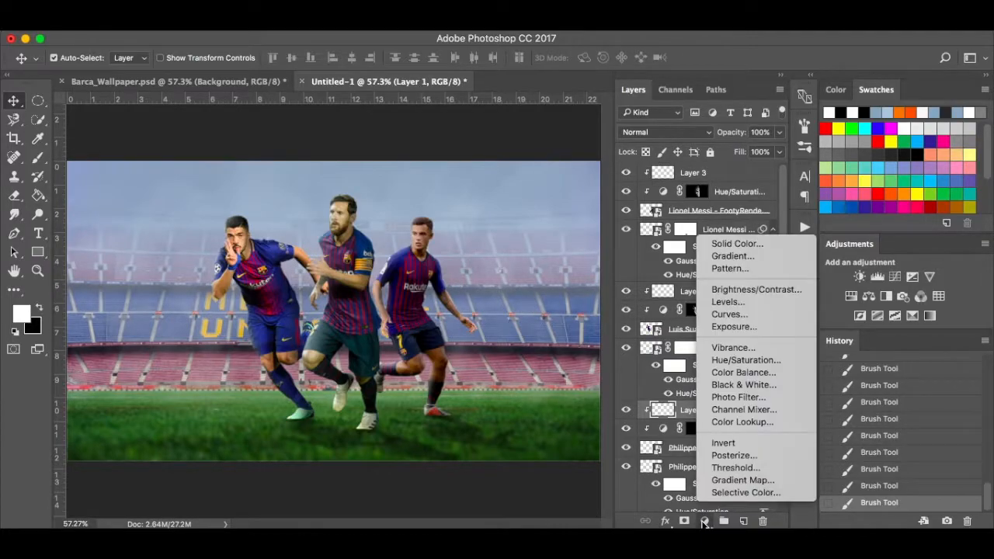
left_click(729, 314)
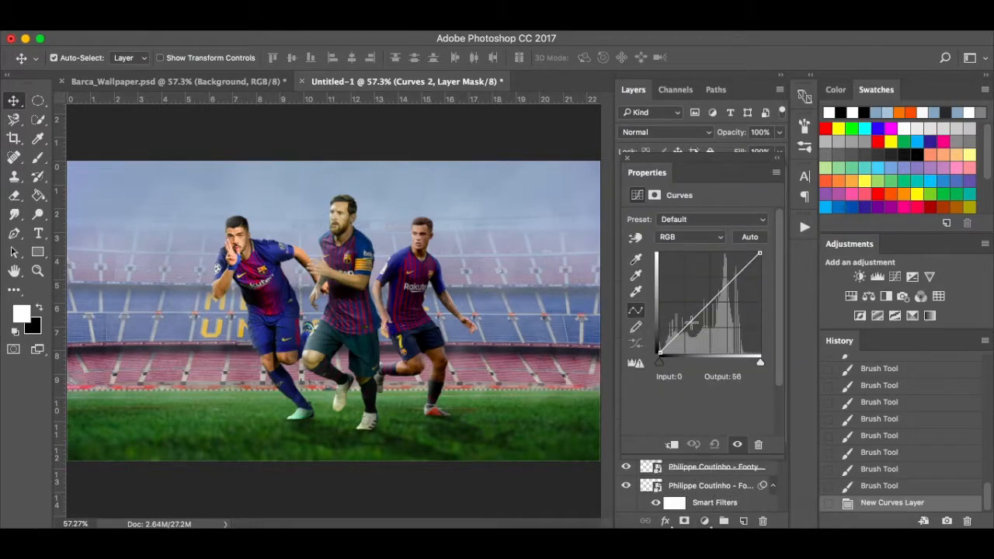
left_click_drag(706, 309, 708, 302)
left_click(672, 442)
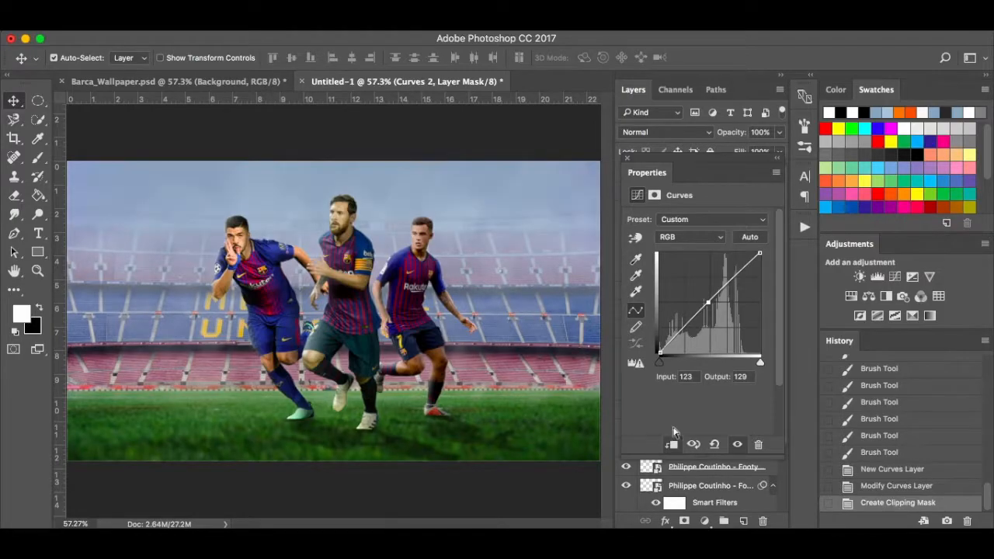
left_click_drag(706, 303, 706, 298)
left_click(738, 447)
left_click(738, 447)
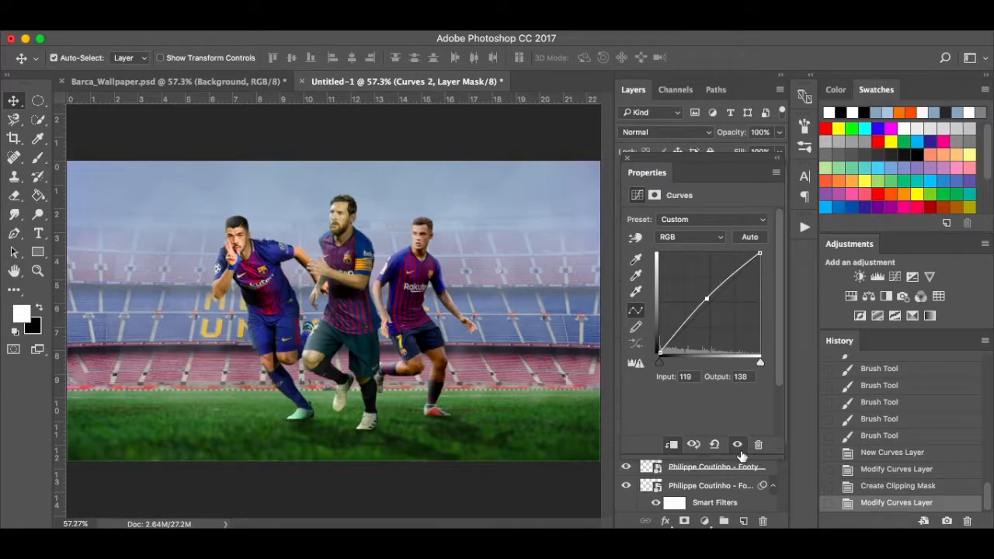
left_click(628, 158)
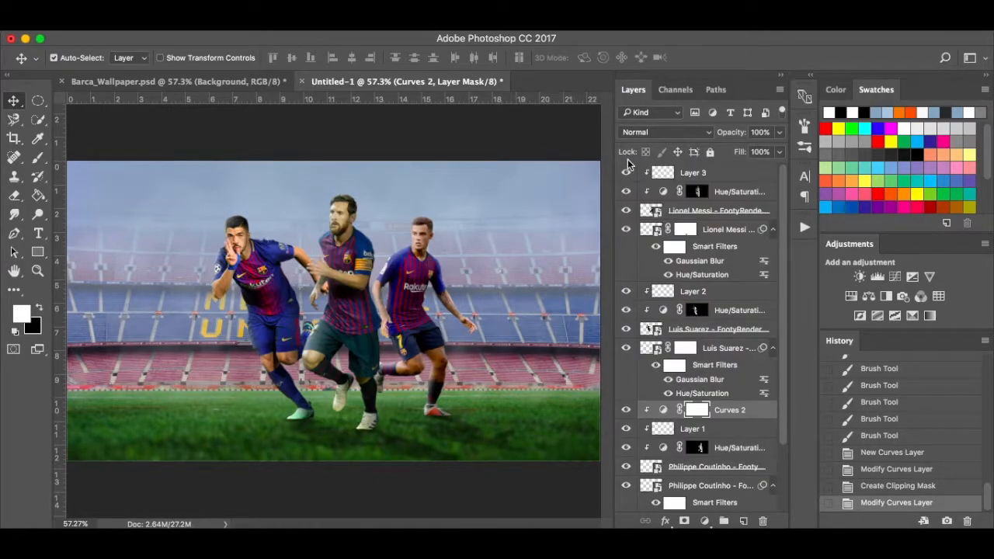
Give Layer 2's left player its own clipped Curves adjustment with a gentle midtone tweak.
left_click(733, 298)
left_click(704, 522)
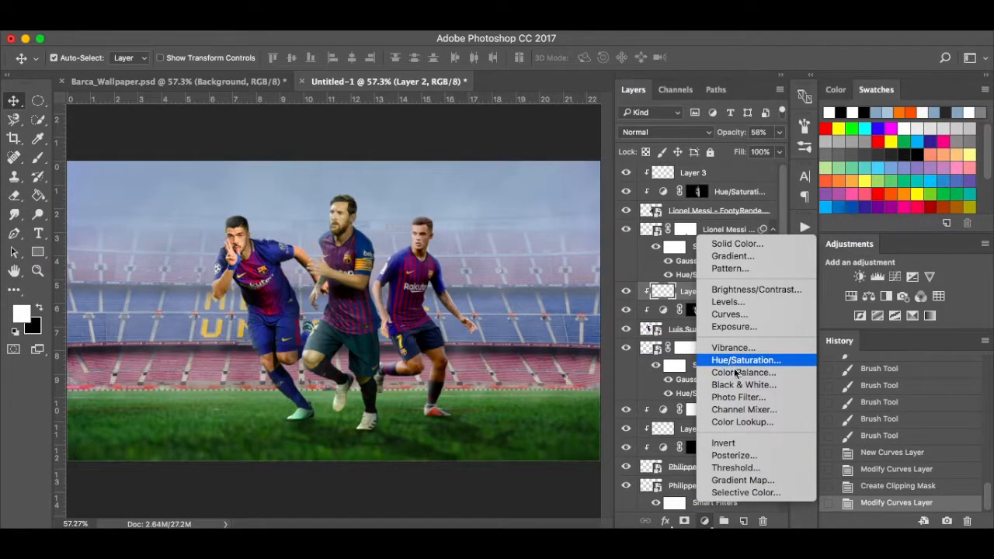
left_click(741, 315)
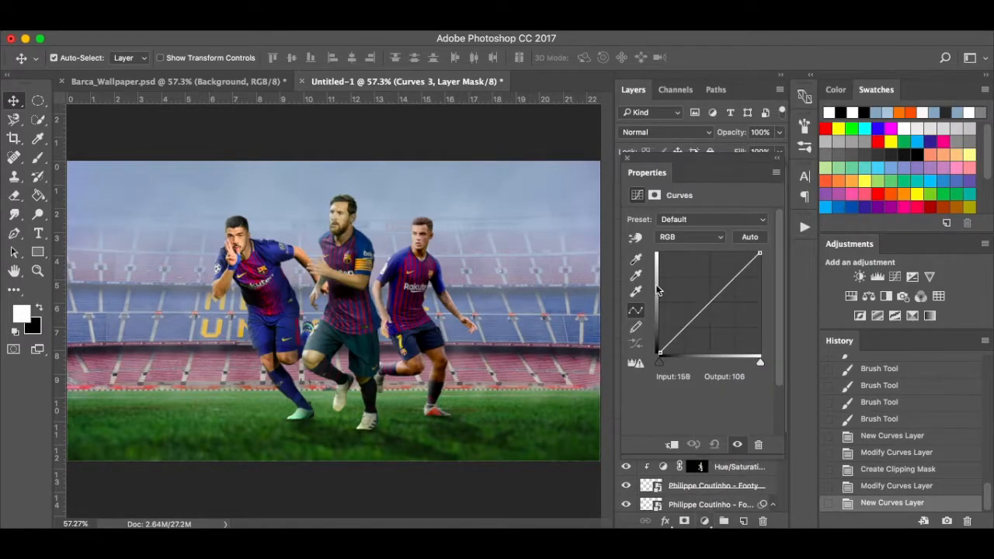
left_click_drag(708, 304, 709, 301)
left_click(673, 445)
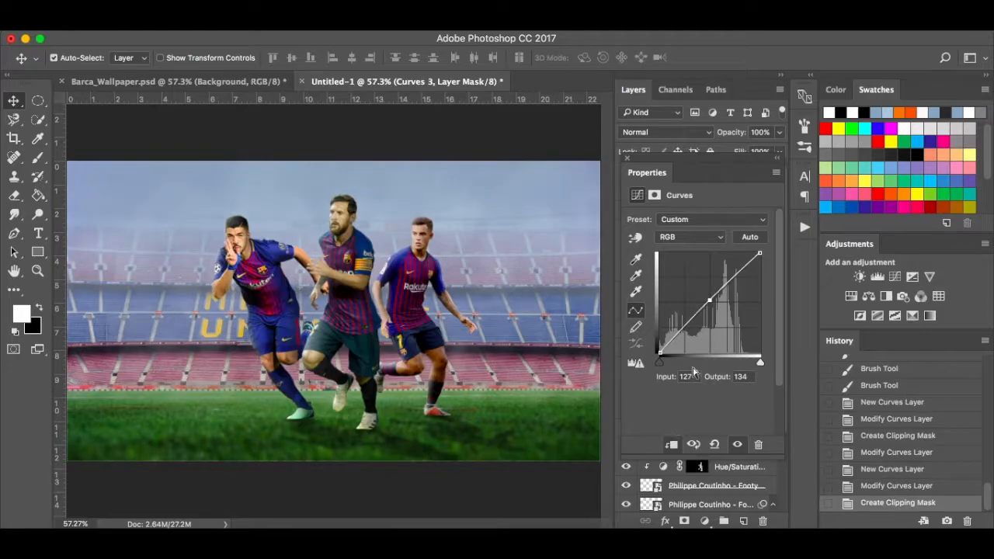
left_click_drag(709, 300, 707, 307)
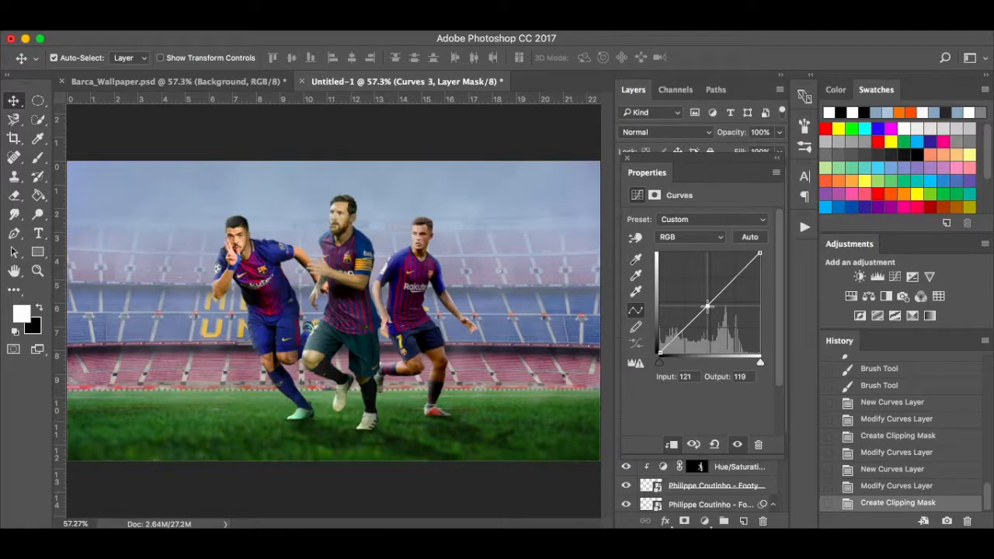
left_click_drag(707, 307, 707, 306)
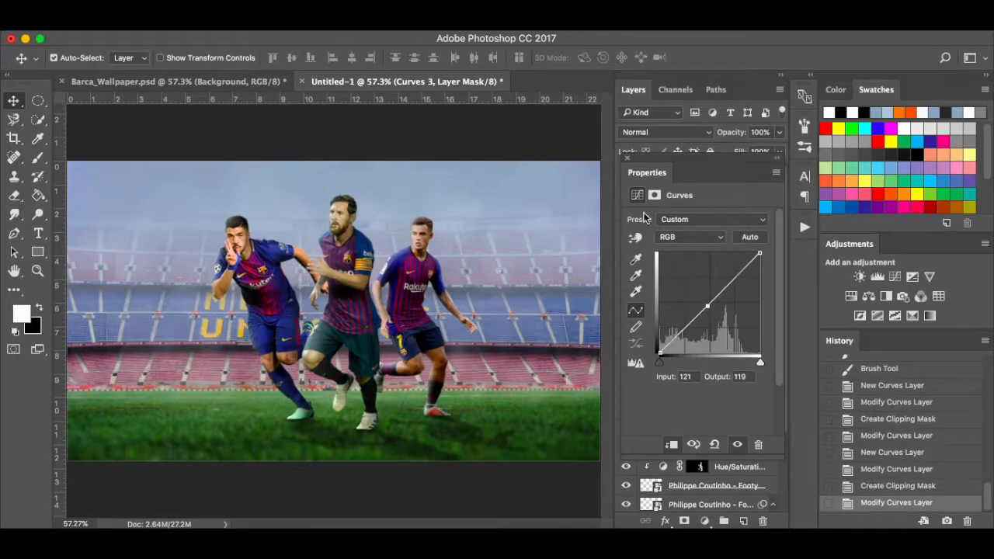
left_click(629, 161)
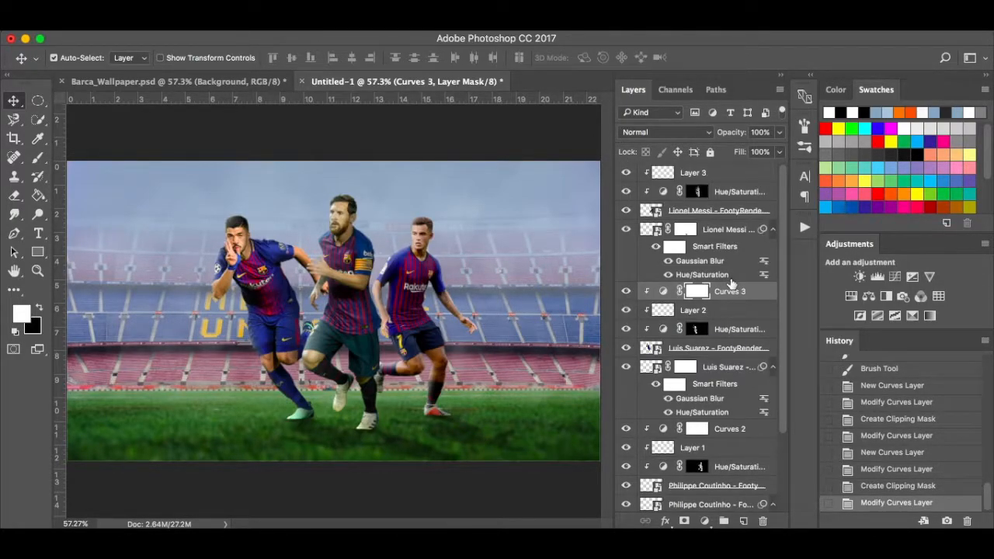
left_click(745, 180)
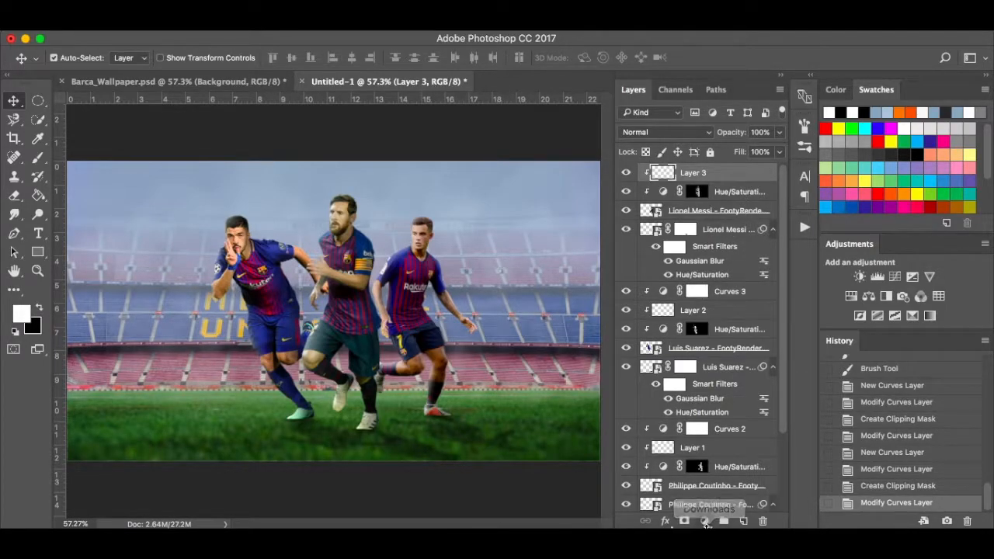
Add an Exposure adjustment, then a clipped Curves adjustment with a slight midtone nudge.
left_click(704, 521)
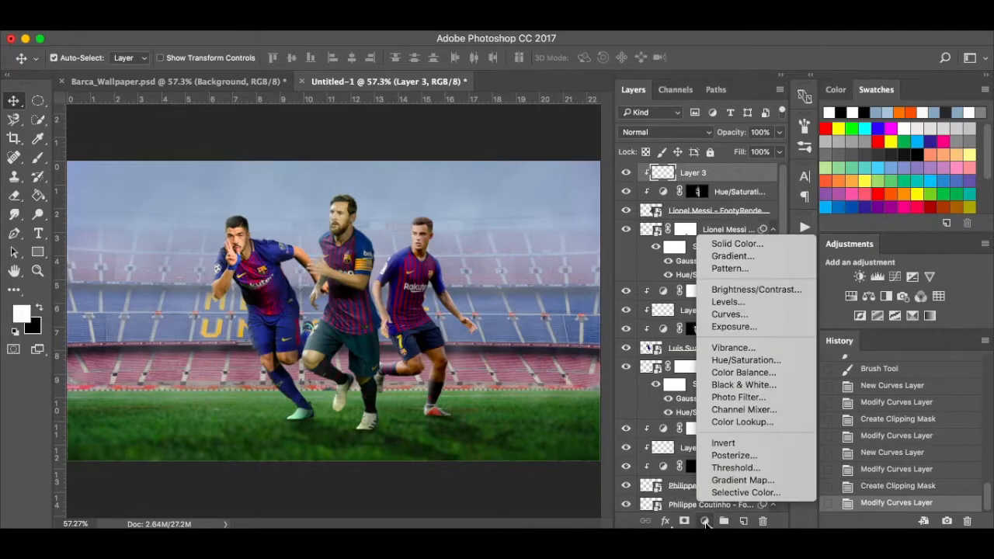
left_click(758, 324)
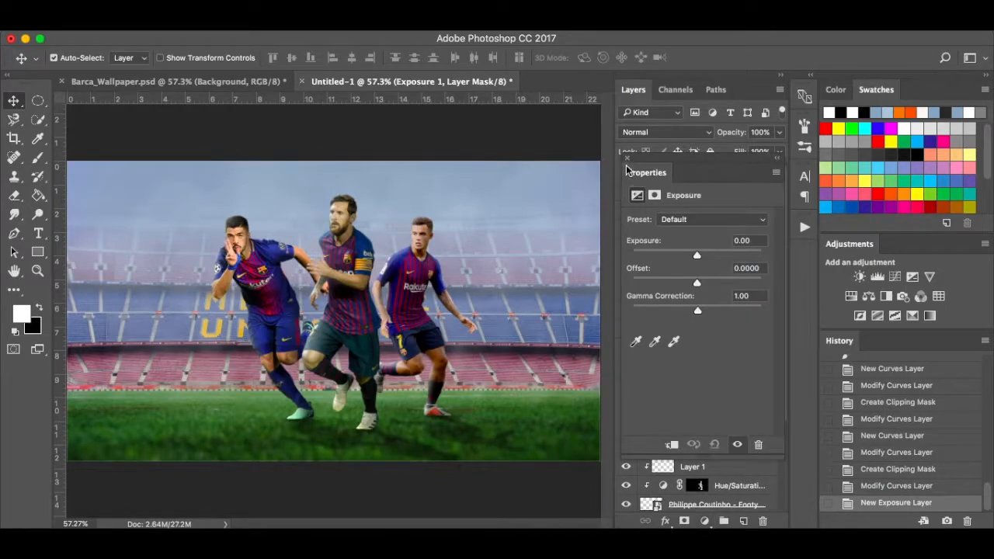
left_click(629, 161)
left_click(708, 520)
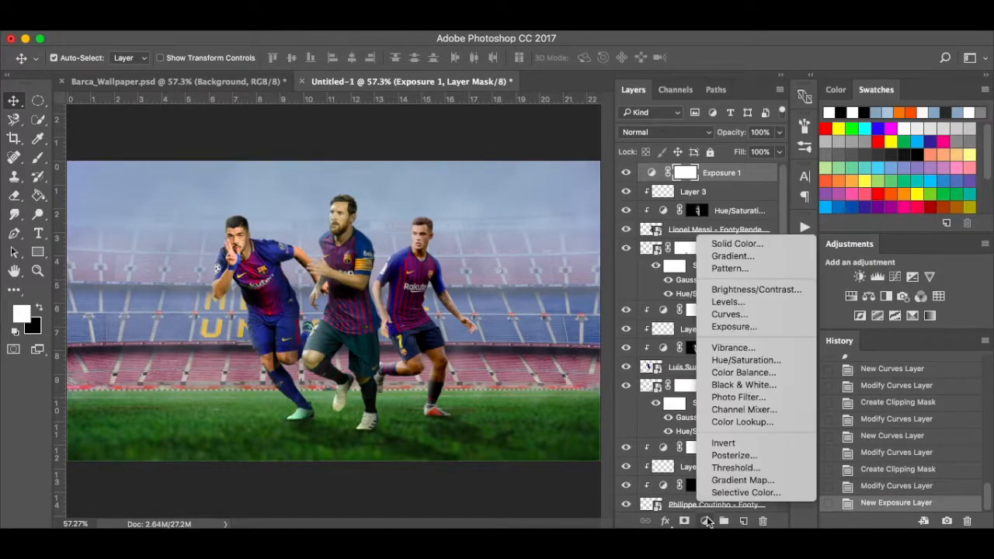
left_click(729, 314)
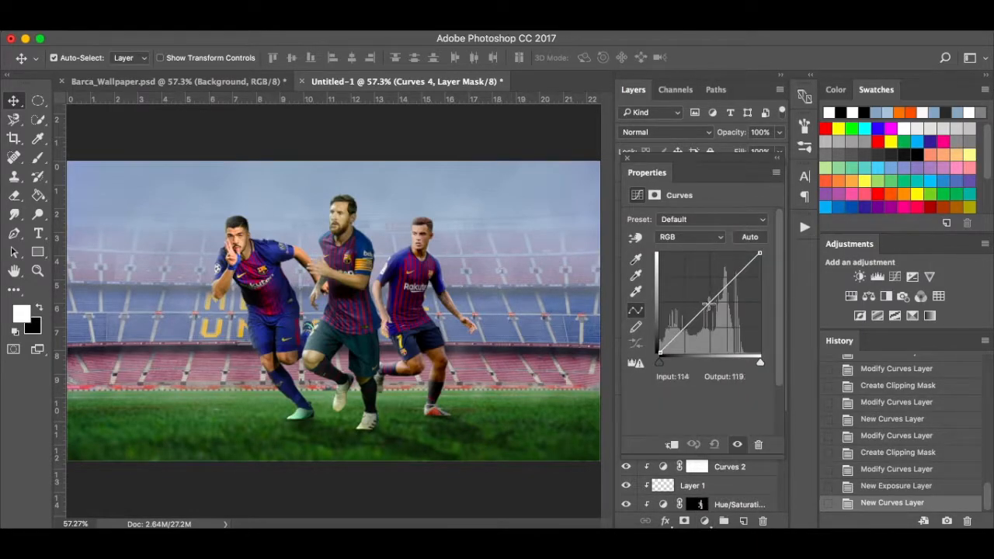
left_click(710, 301)
left_click_drag(710, 302, 709, 300)
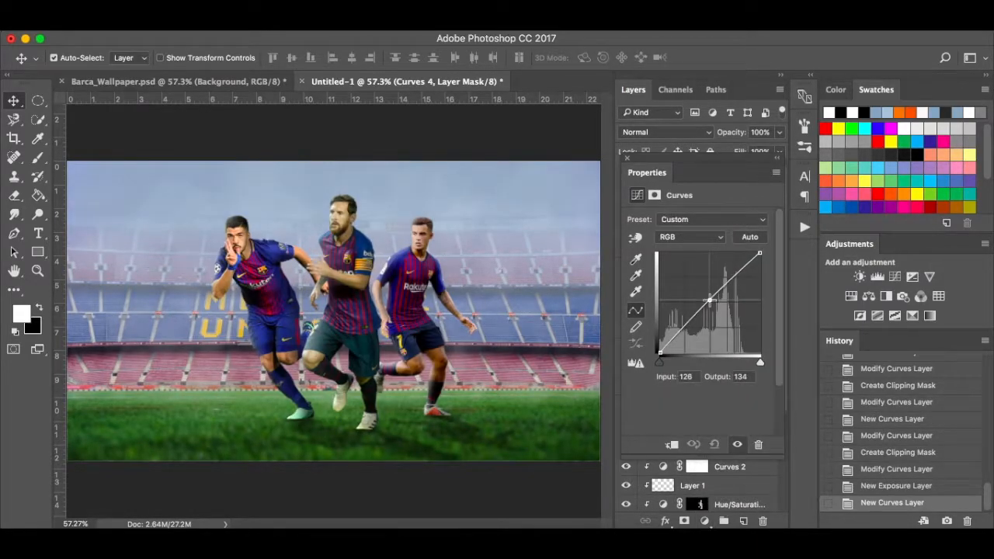
left_click(672, 444)
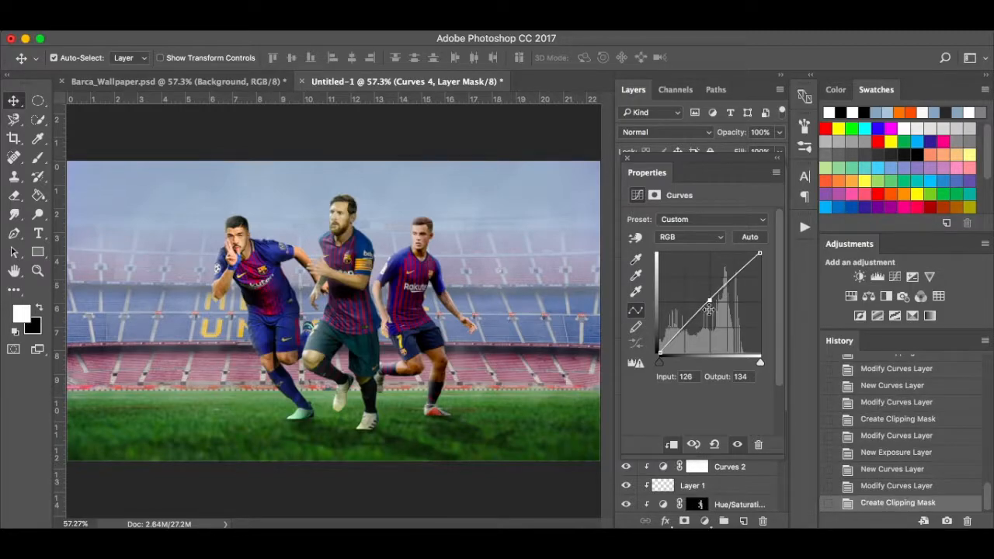
left_click_drag(710, 301, 707, 306)
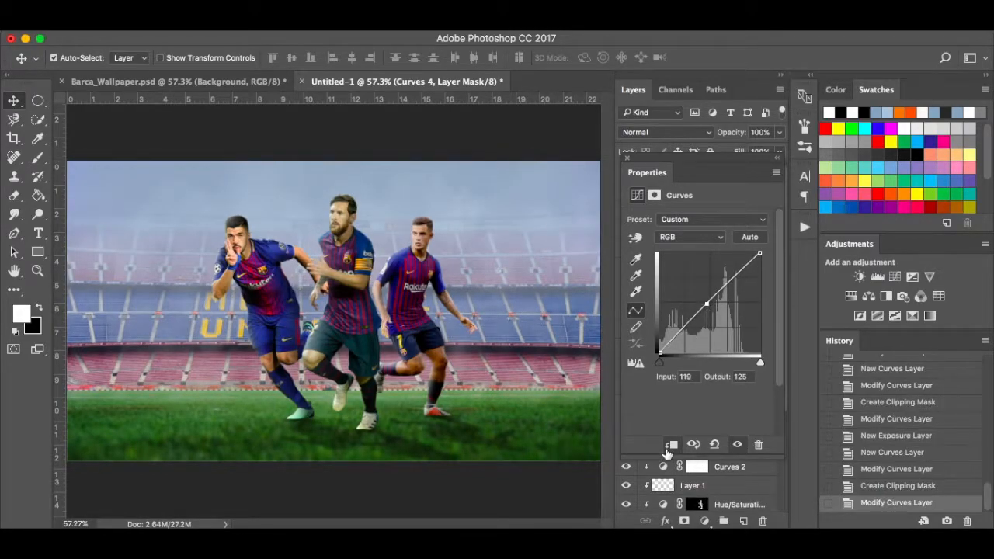
left_click(627, 159)
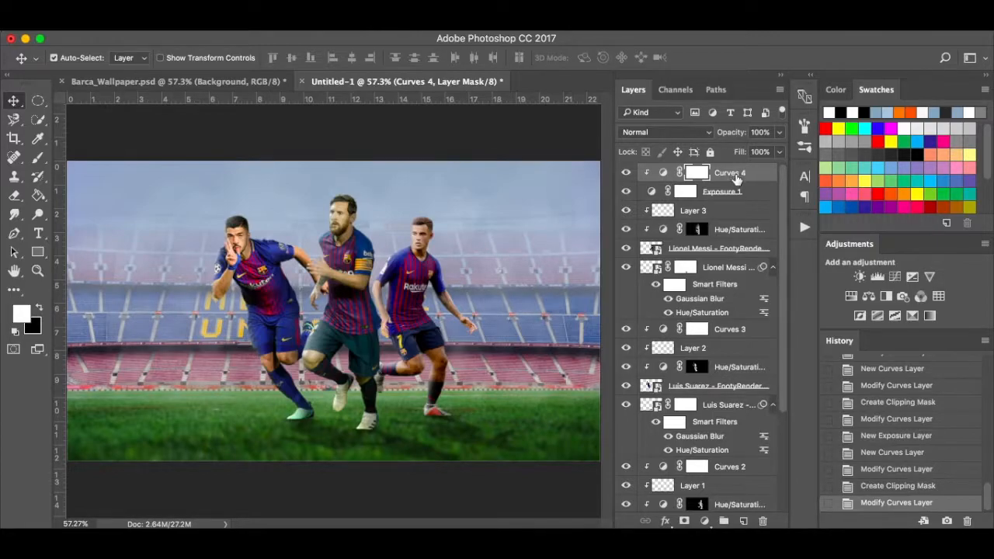
Delete Curves 4 and Exposure 1, then add a fresh clipped Curves raising the midpoint slightly (118→123).
left_click_drag(738, 172, 763, 522)
left_click_drag(738, 189, 761, 521)
left_click(706, 522)
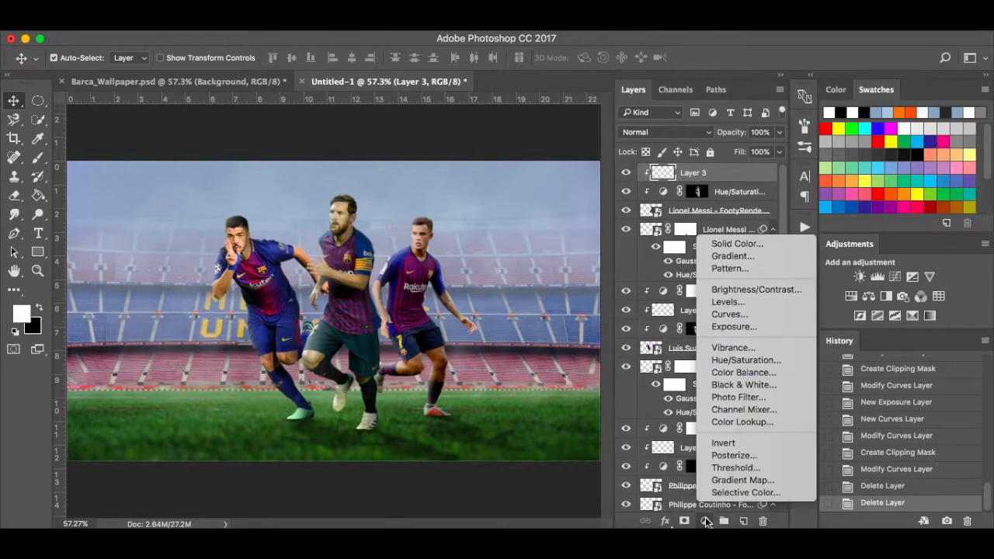
left_click(726, 315)
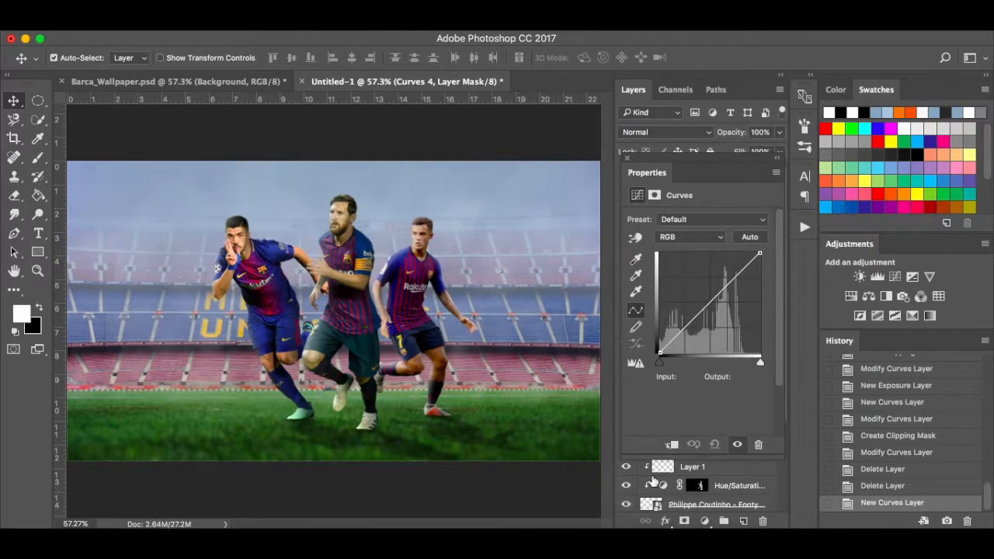
left_click(672, 444)
mouse_move(709, 301)
left_mouse_down()
mouse_move(705, 290)
mouse_move(706, 304)
left_mouse_up()
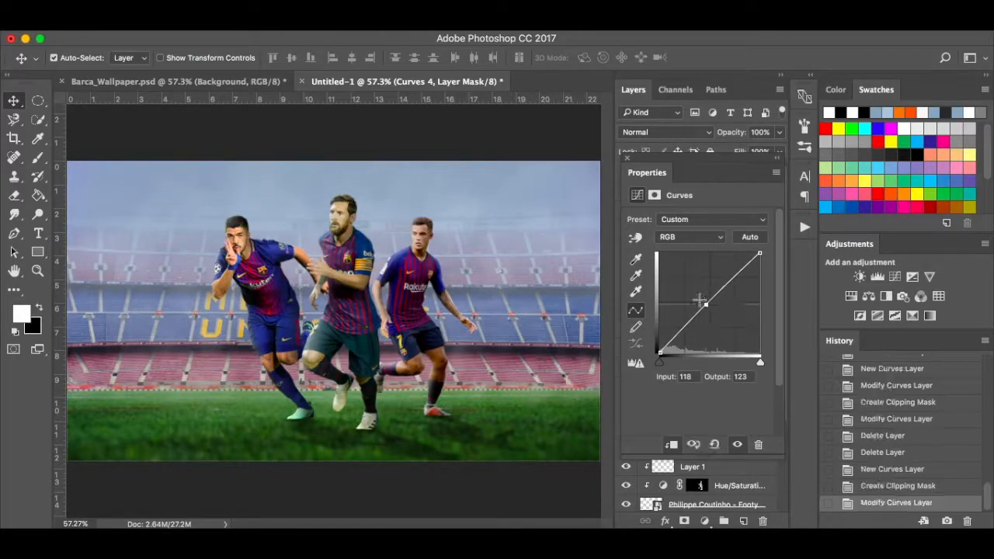
left_click(627, 160)
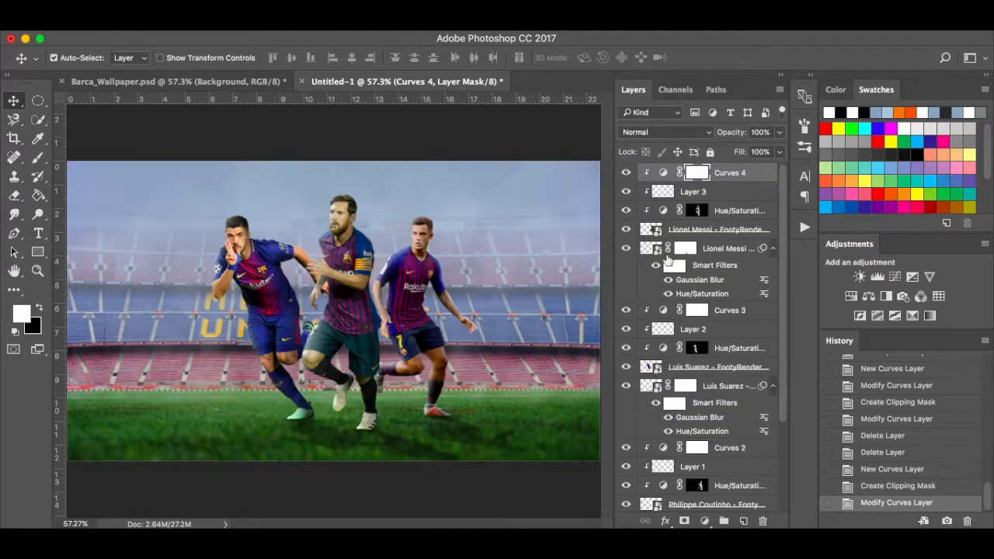
Lower Layer 3's opacity to 40%.
left_click(721, 191)
left_click(780, 132)
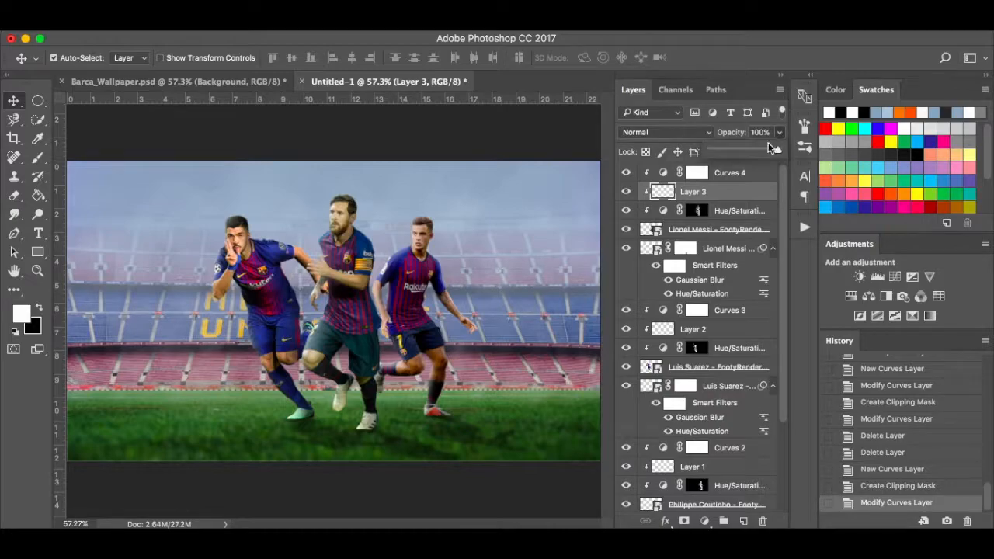
left_click(762, 150)
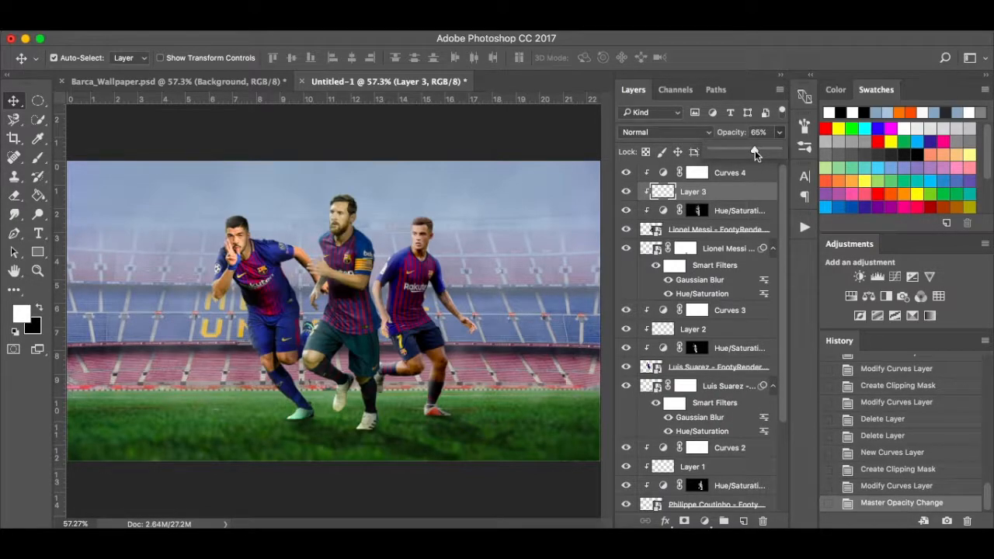
left_click_drag(755, 150, 745, 153)
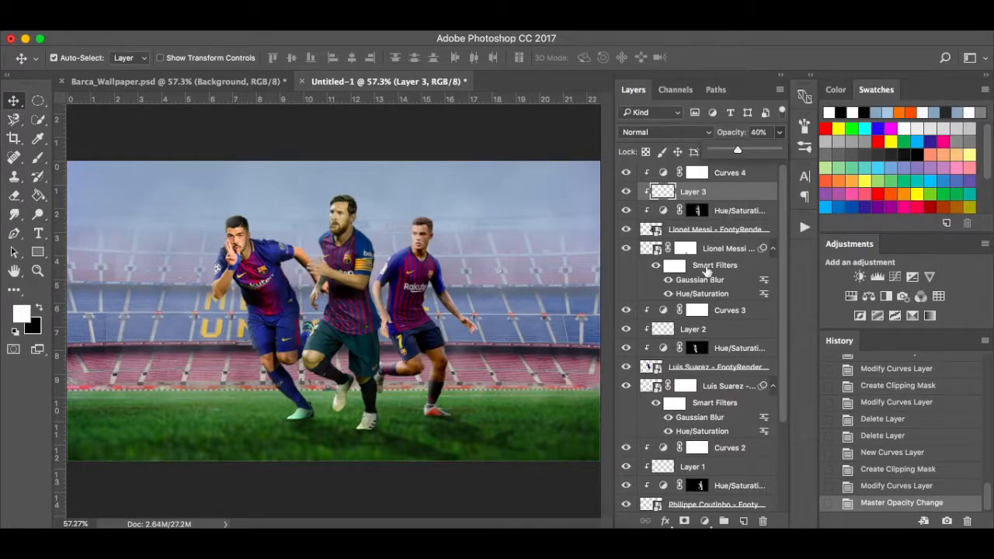
Set Layer 1's opacity to 73%, then select Curves 4.
left_click(722, 334)
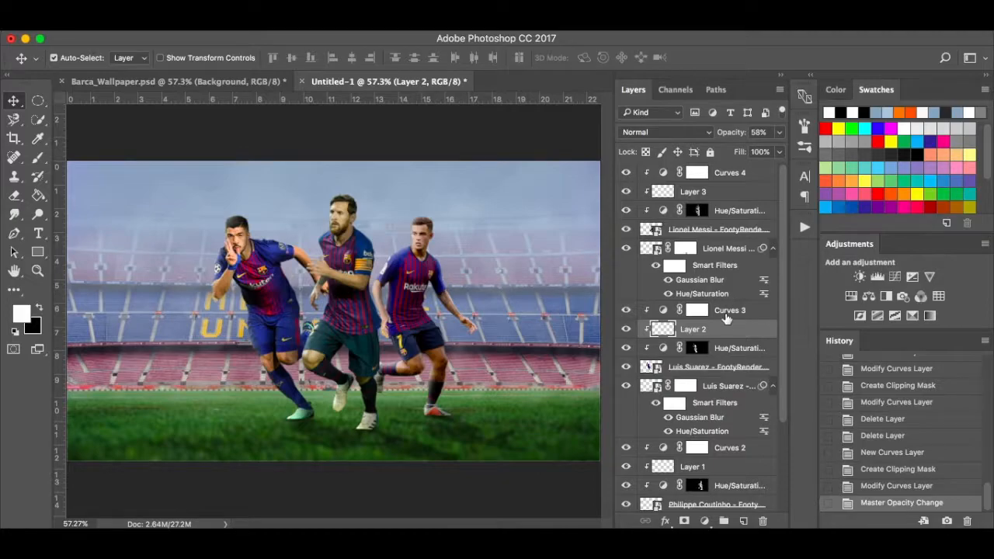
left_click(707, 469)
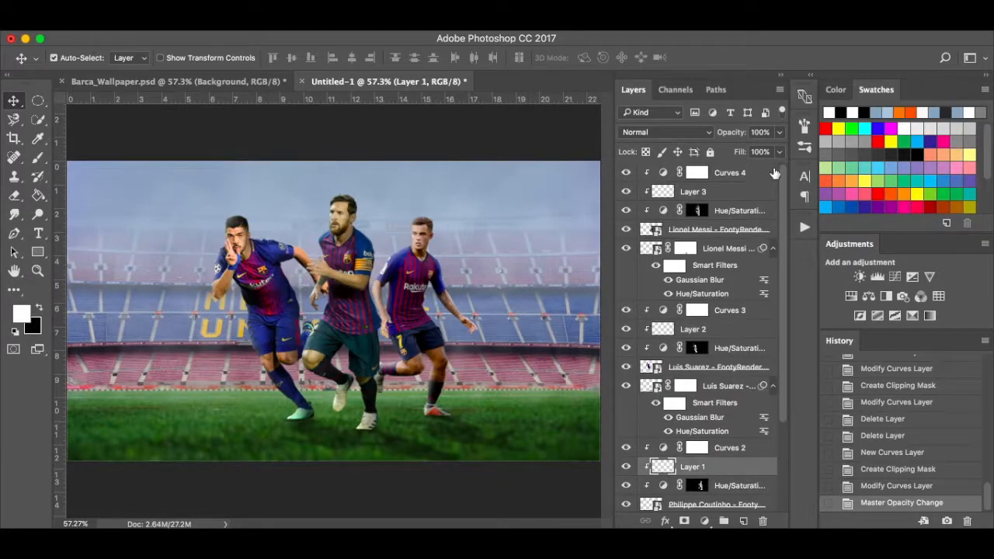
left_click(780, 134)
left_click(763, 149)
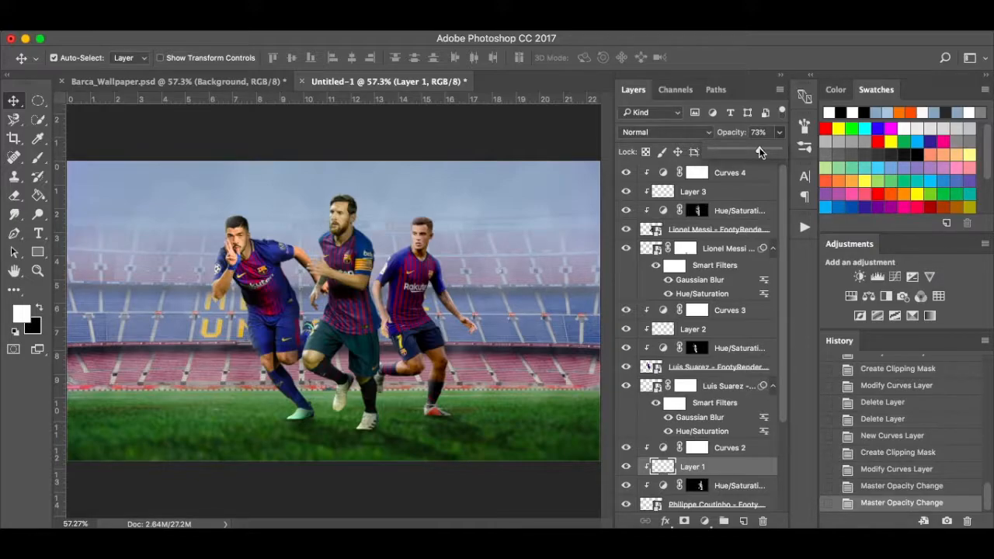
left_click(548, 139)
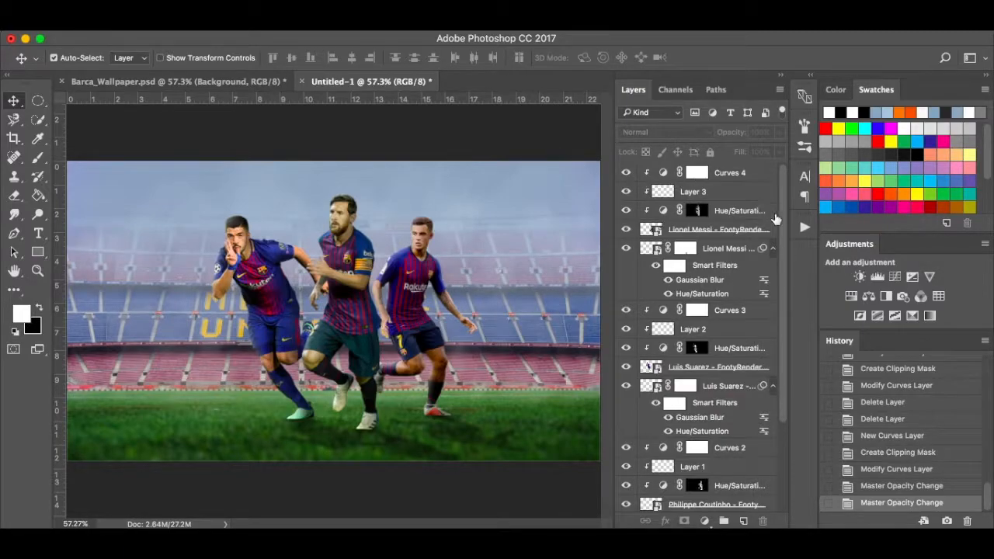
left_click(763, 179)
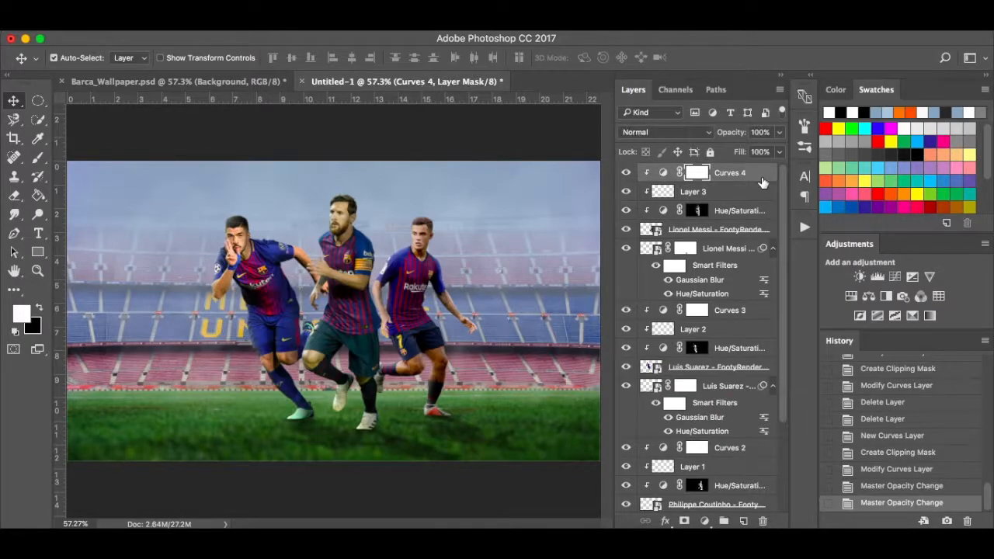
On a new layer, set up a soft white brush at size 800 with about 12% flow.
left_click(743, 522)
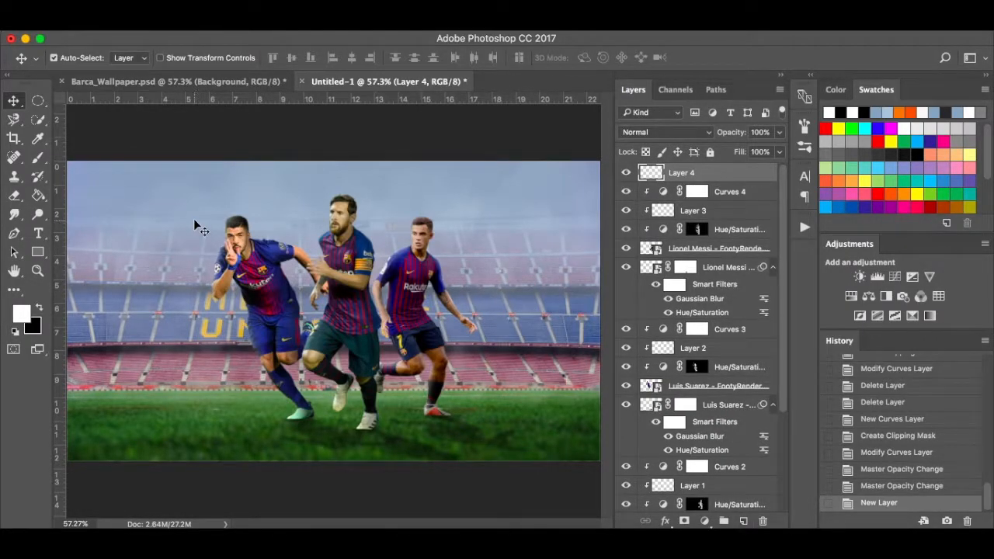
key("b")
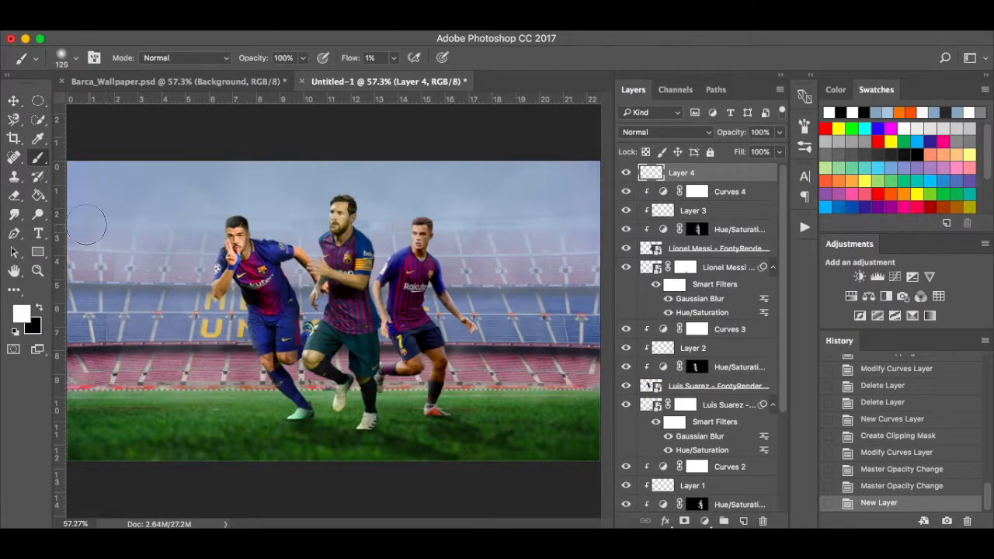
key("bracketright")
key("bracketright")
key("bracketright")
key("bracketright")
key("bracketright")
key("bracketright")
key("bracketright")
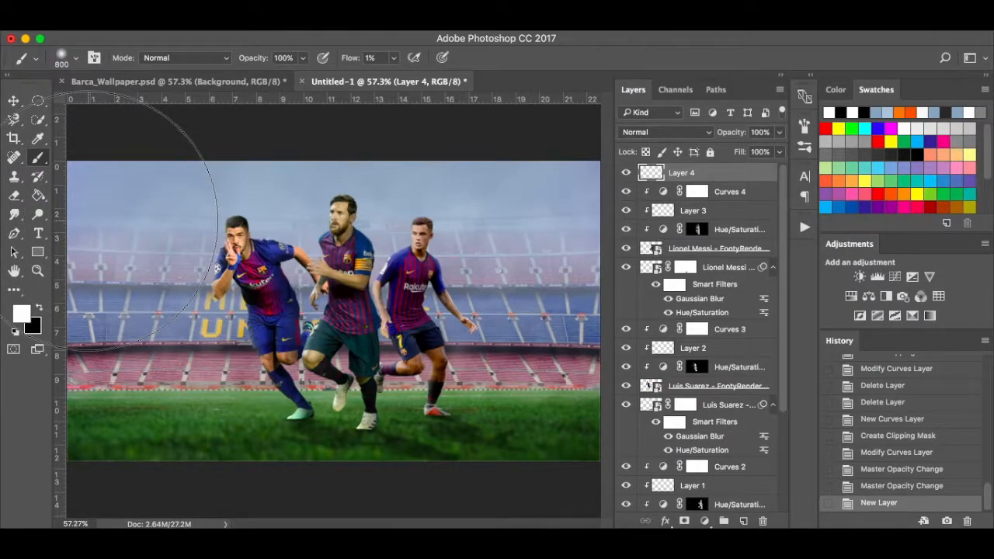
scroll(199, 270, "down", 2)
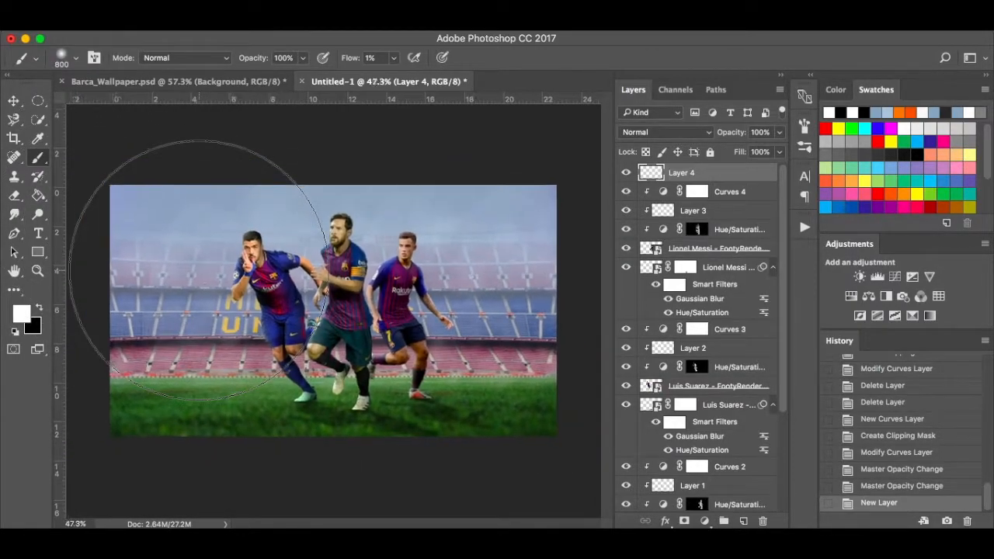
left_click(152, 226)
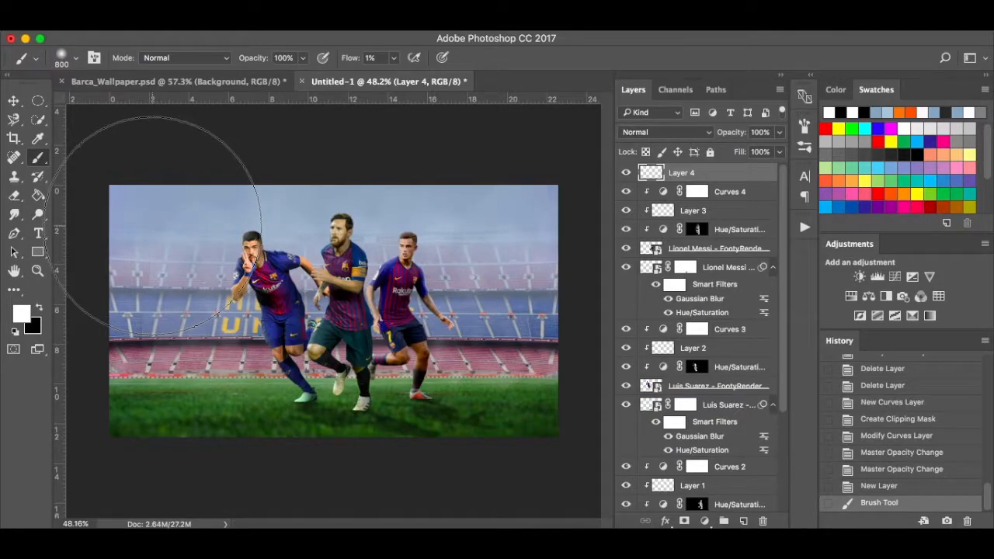
left_click(394, 59)
left_click_drag(395, 79, 401, 79)
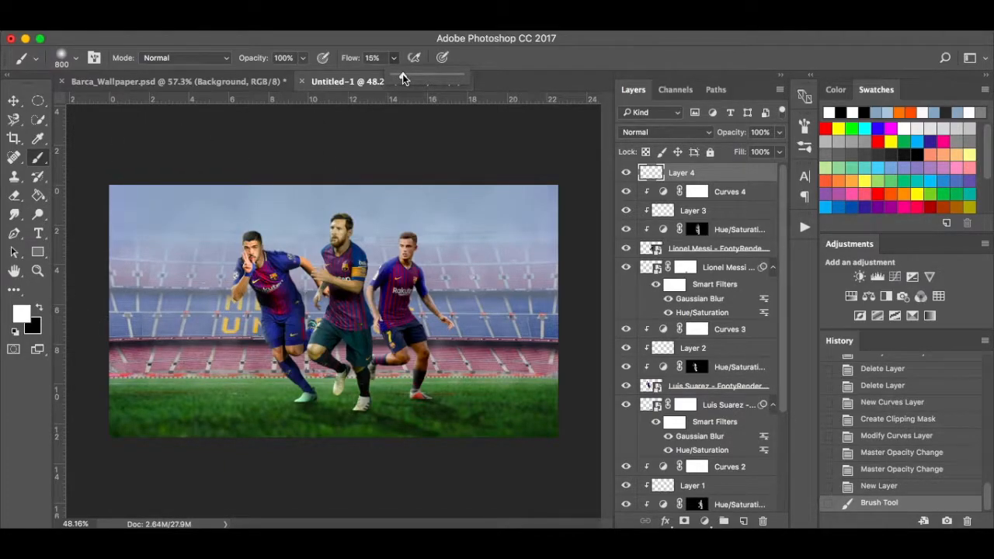
Dab faint white glow across the upper-left stadium and around the players.
left_click(135, 223)
left_click(132, 225)
left_click(133, 243)
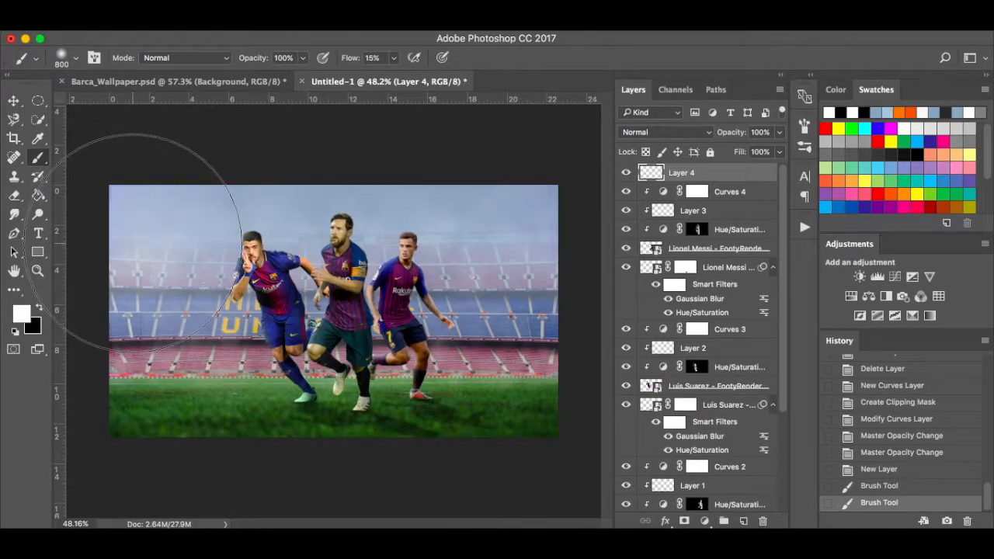
left_click(194, 228)
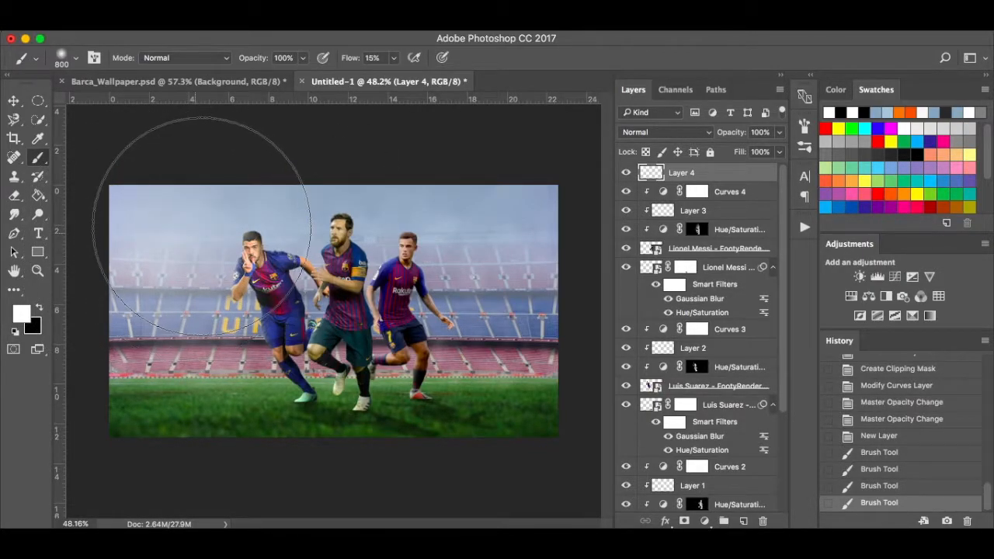
left_click(201, 228)
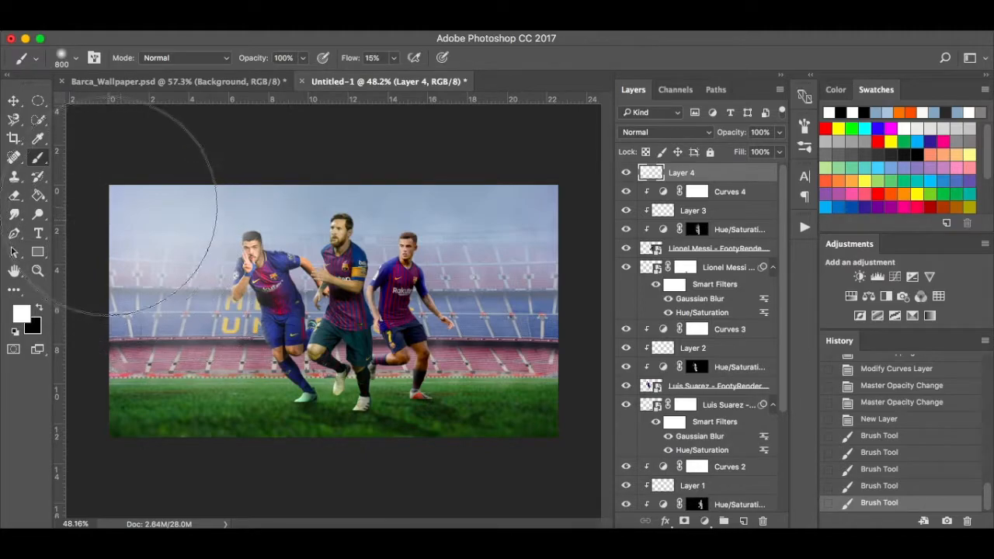
left_click(128, 221)
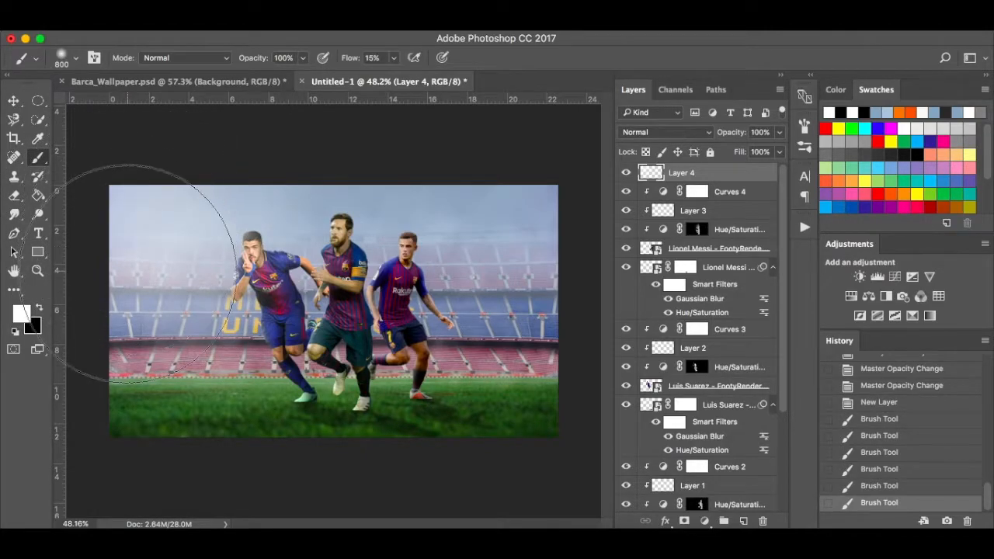
left_click(125, 272)
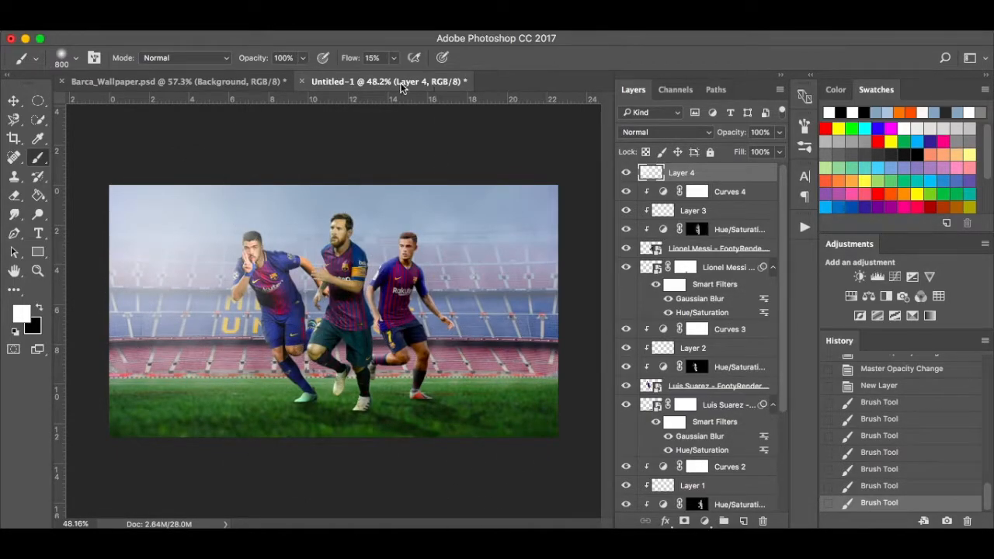
left_click(394, 58)
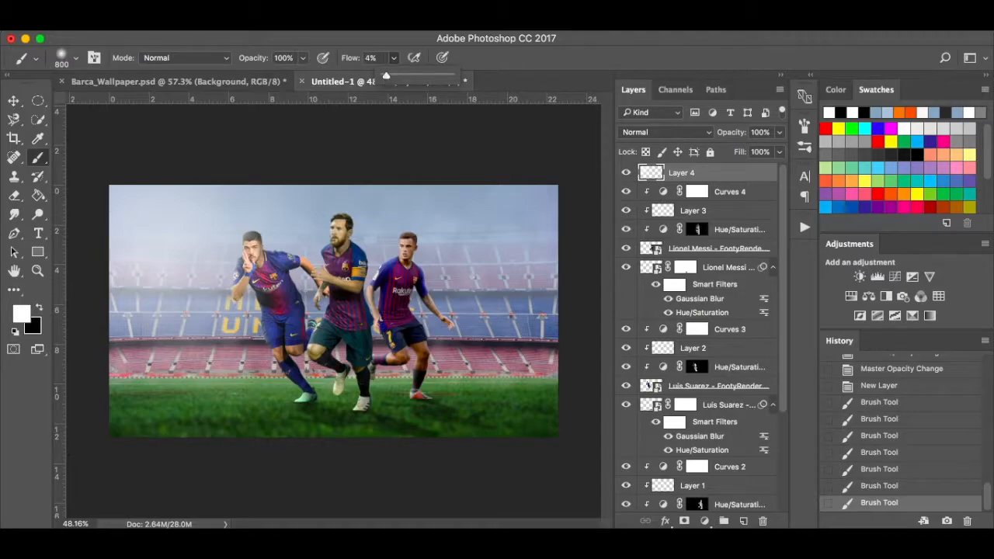
left_click(267, 229)
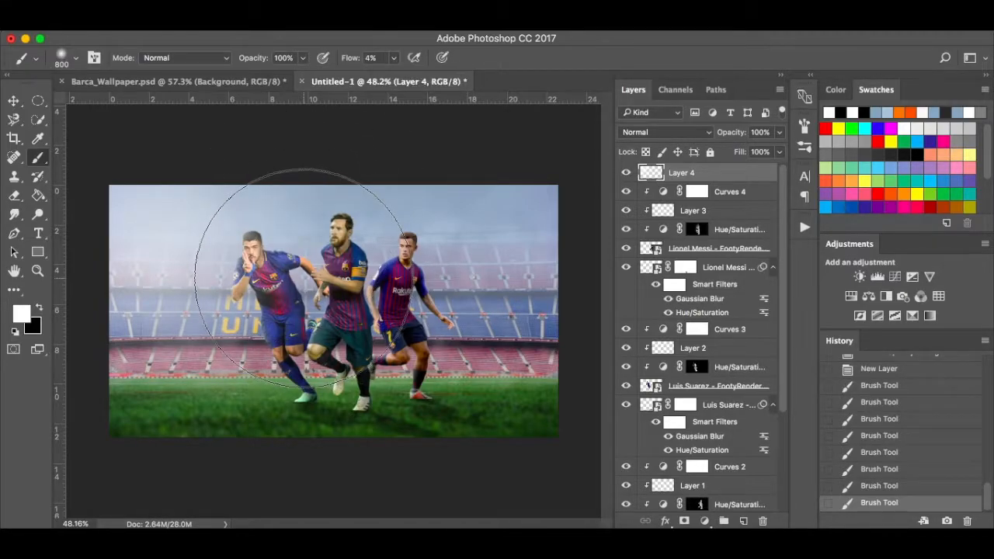
left_click(300, 251)
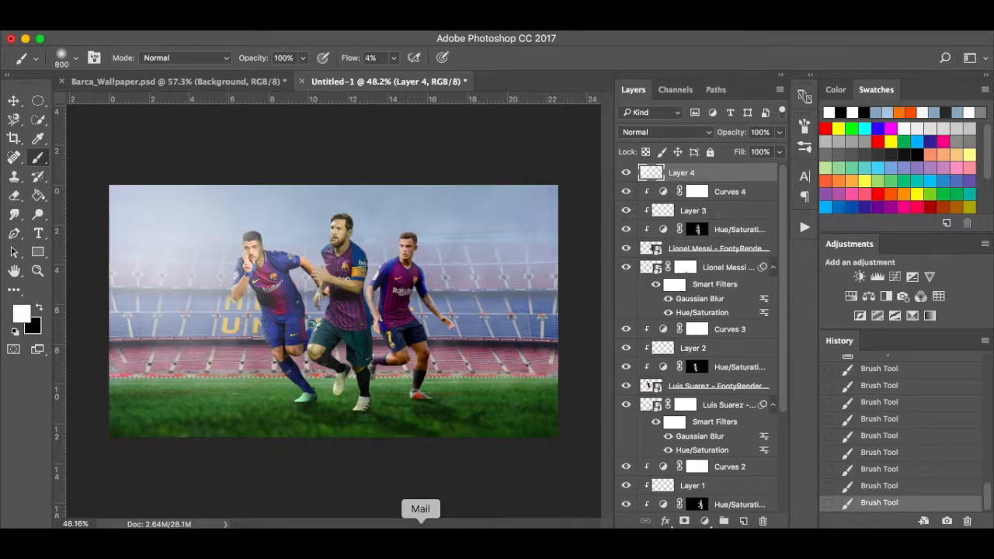
Rename the new layer to 'Light' and select Curves 4.
double_click(691, 174)
type("Light")
key("Return")
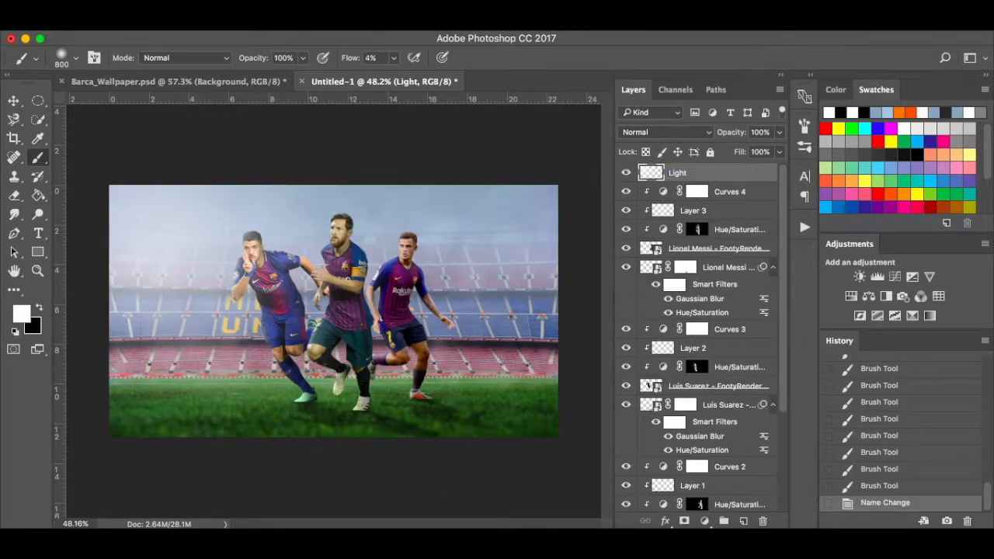
left_click(753, 199)
On a new layer, brush soft black shading along the bottom of the grass with a 300 brush.
left_click(744, 521)
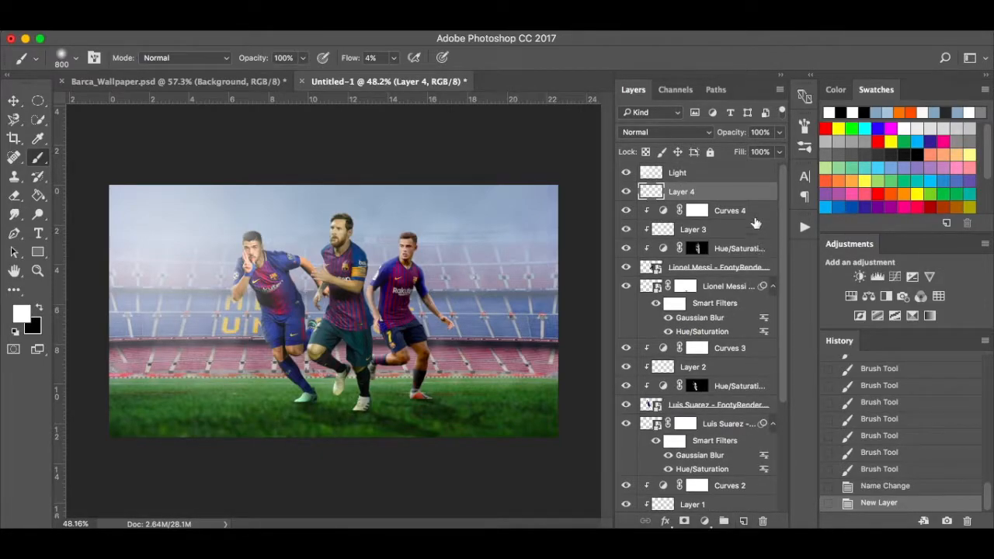
key("x")
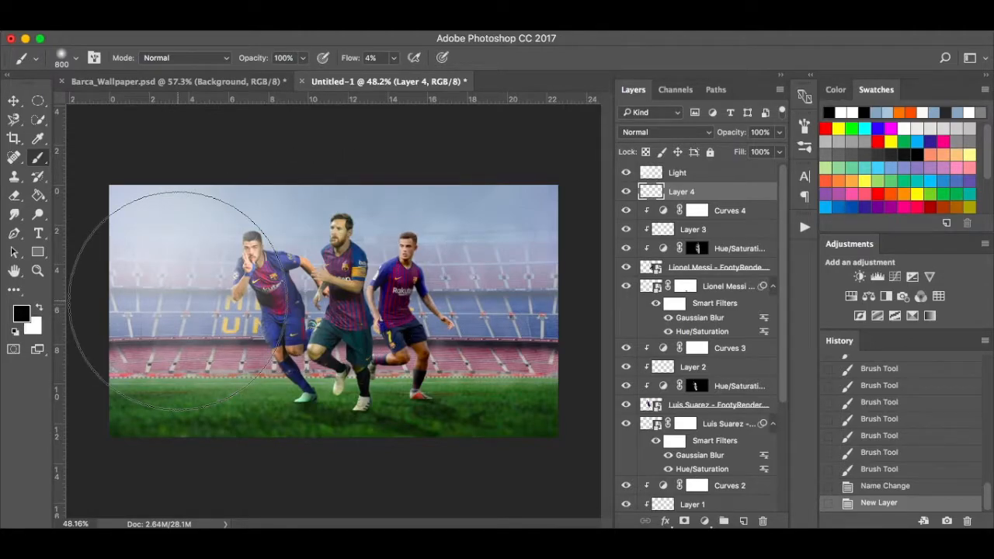
key("bracketleft")
key("bracketleft")
key("bracketleft")
key("bracketleft")
key("bracketleft")
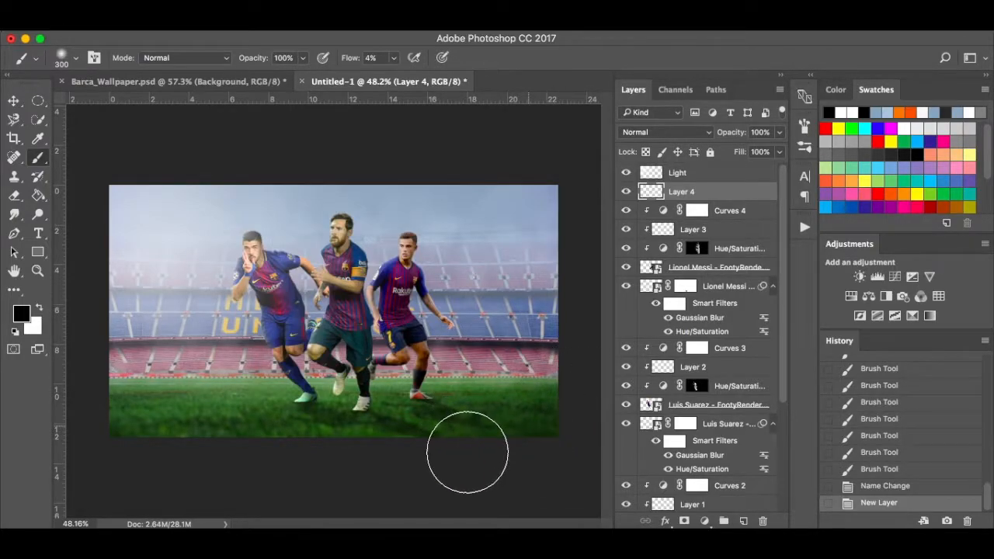
mouse_move(411, 444)
left_mouse_down()
mouse_move(364, 443)
mouse_move(411, 448)
mouse_move(297, 444)
left_mouse_up()
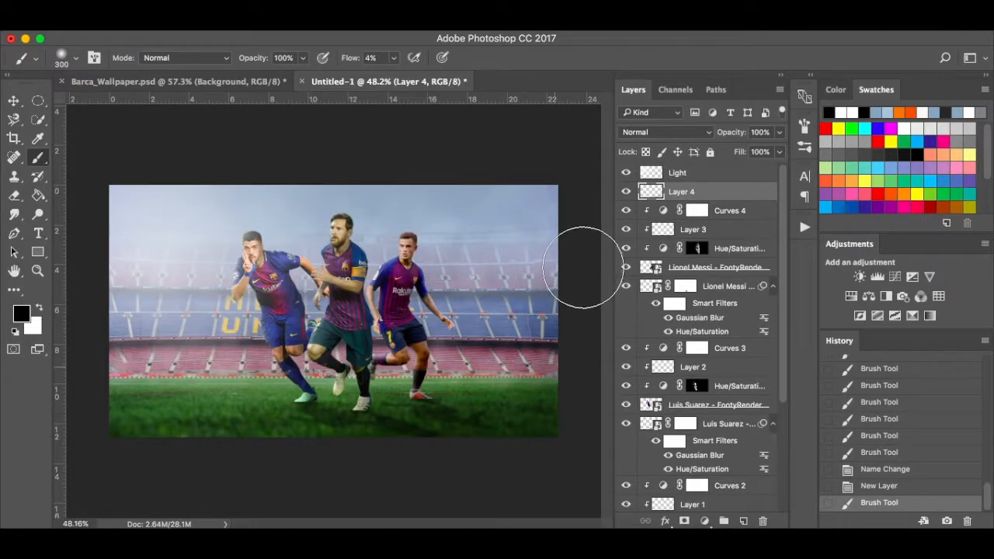
left_click_drag(569, 382, 560, 405)
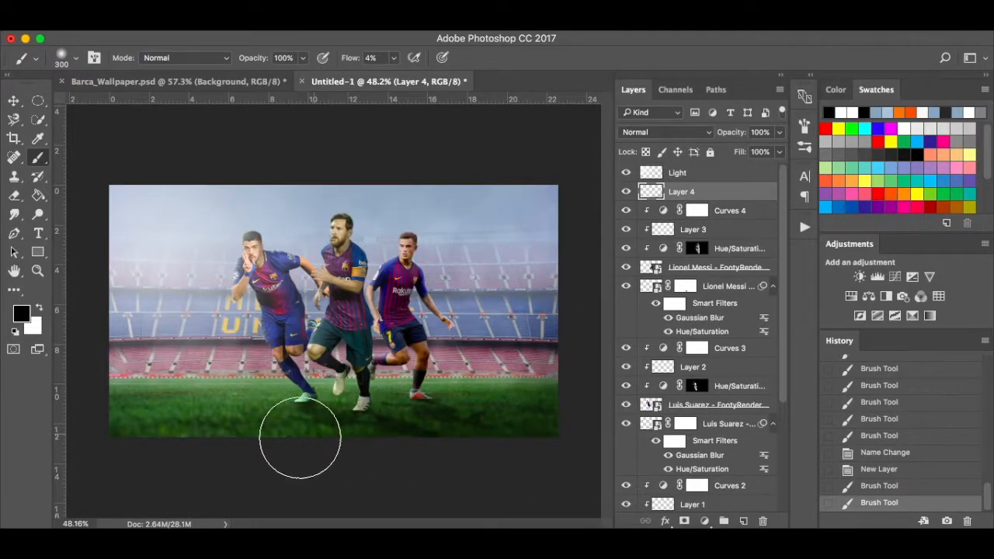
mouse_move(182, 453)
left_mouse_down()
mouse_move(445, 450)
mouse_move(215, 460)
mouse_move(423, 437)
mouse_move(565, 442)
left_mouse_up()
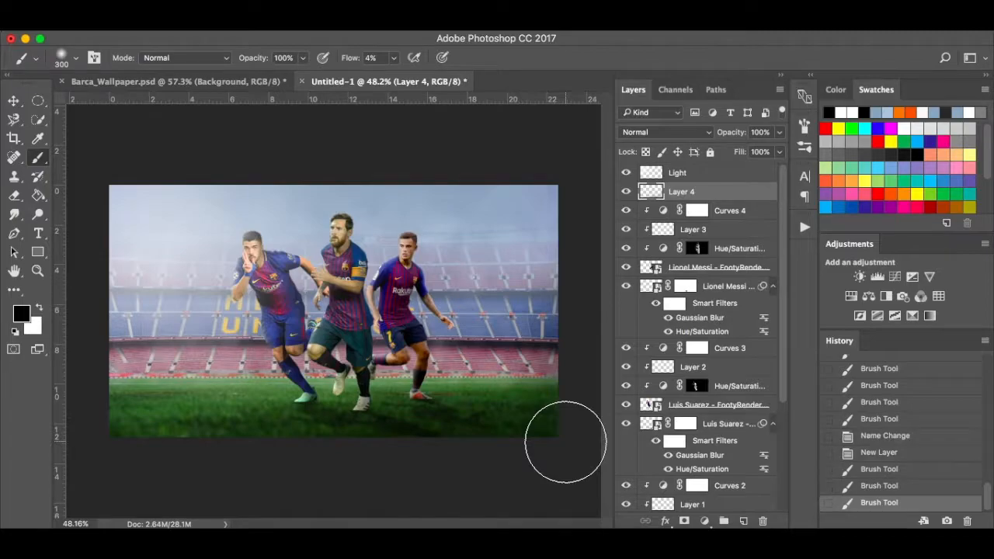
Toggle the Light and Layer 4 visibility off and back on to compare the effect.
key("v")
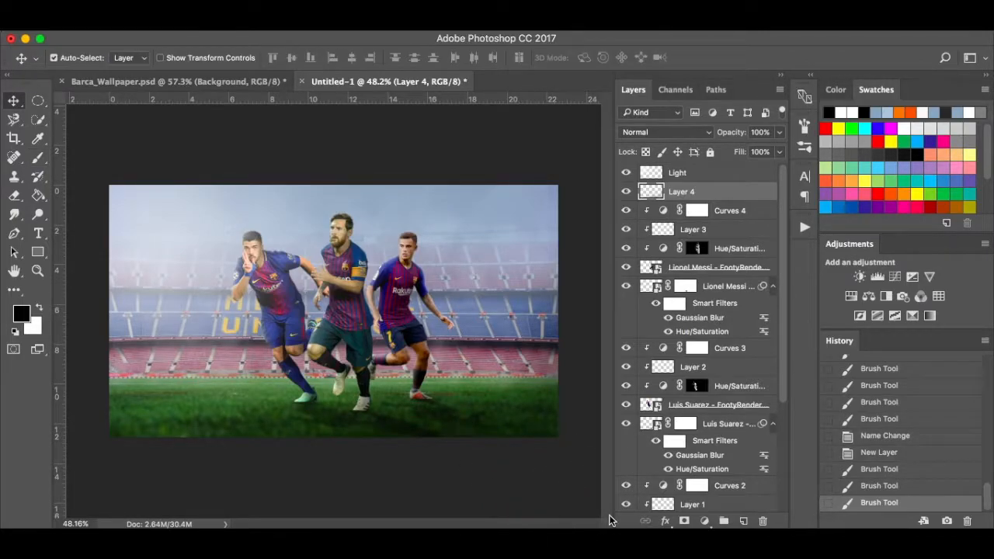
left_click(626, 173)
left_click(627, 191)
left_click(626, 191)
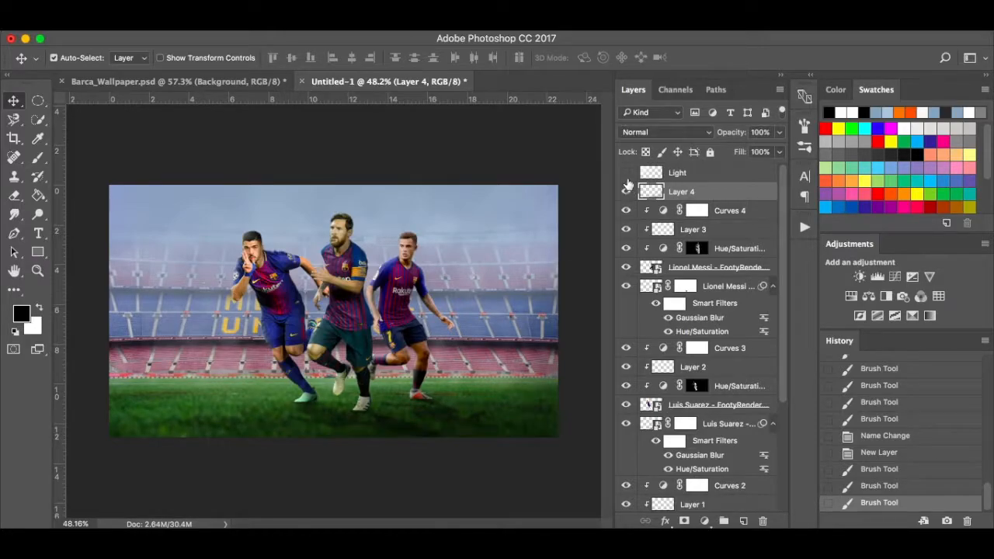
left_click(626, 172)
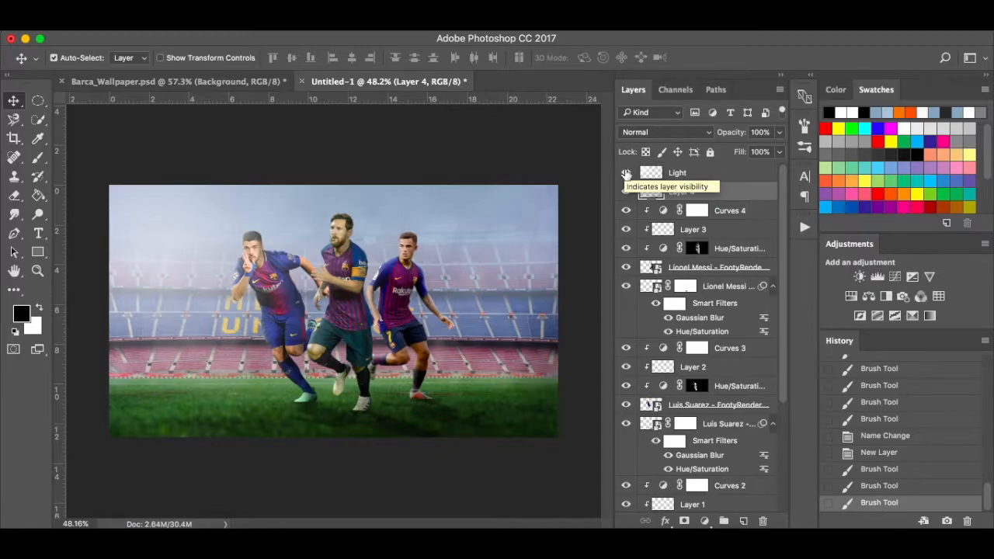
Compare Untitled-1 against the Barca_Wallpaper.psd reference document.
left_click(225, 82)
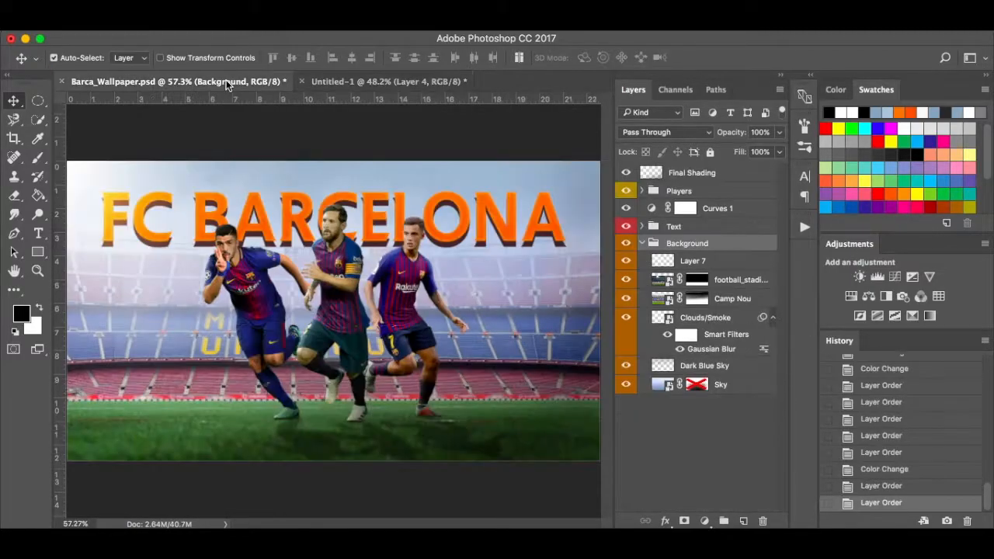
left_click(348, 86)
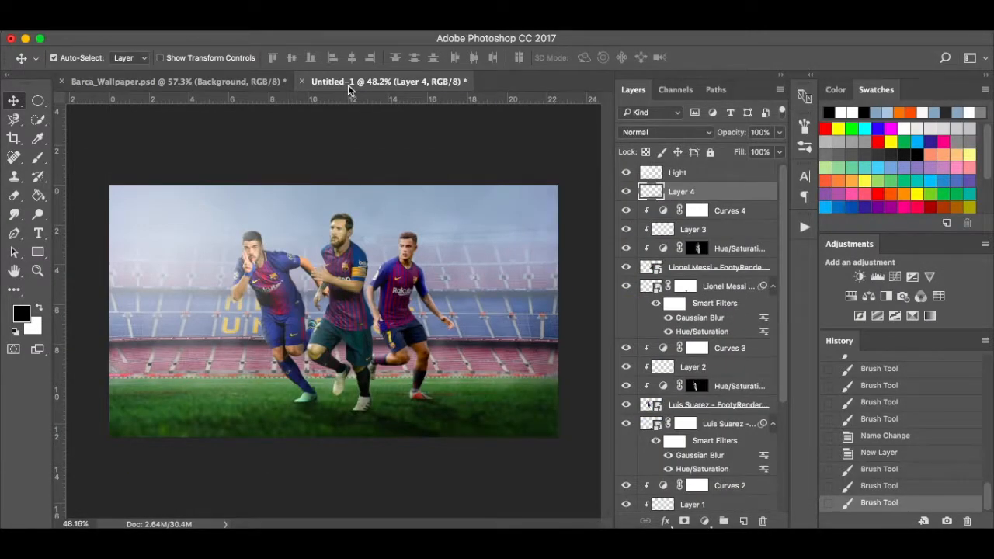
left_click(261, 82)
left_click(346, 82)
With the Light layer active, switch to the Type tool and set text colour to #fdfbfb.
left_click(742, 179)
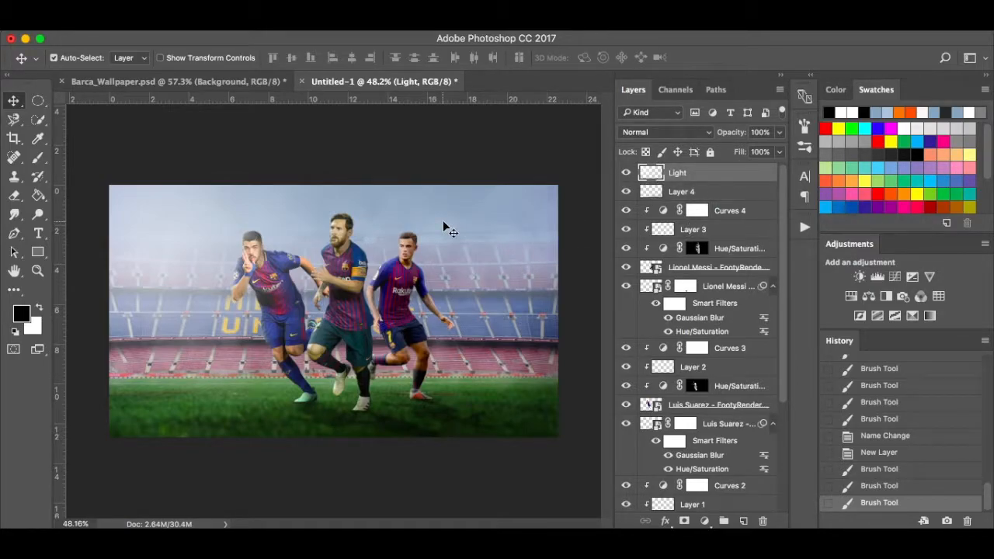
key("t")
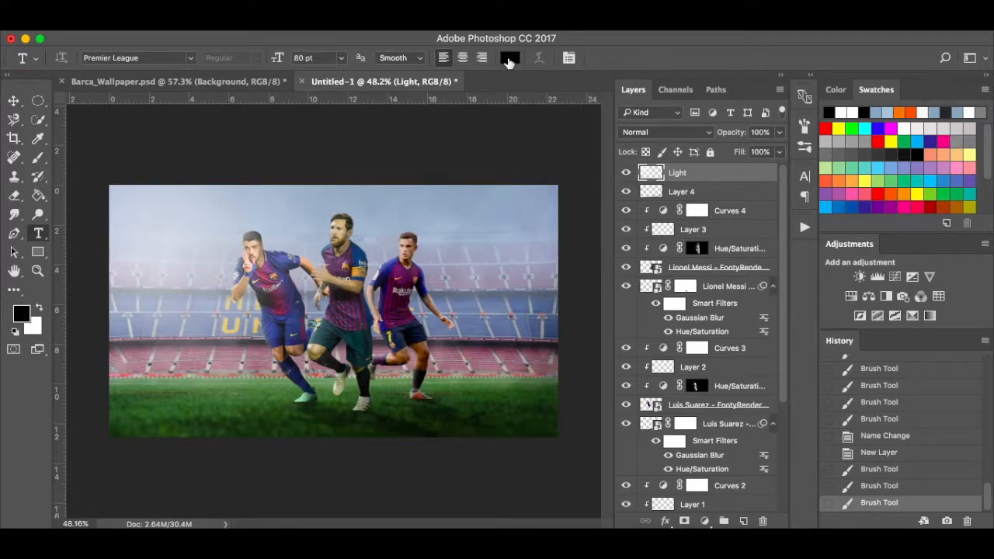
left_click(509, 57)
left_click(565, 157)
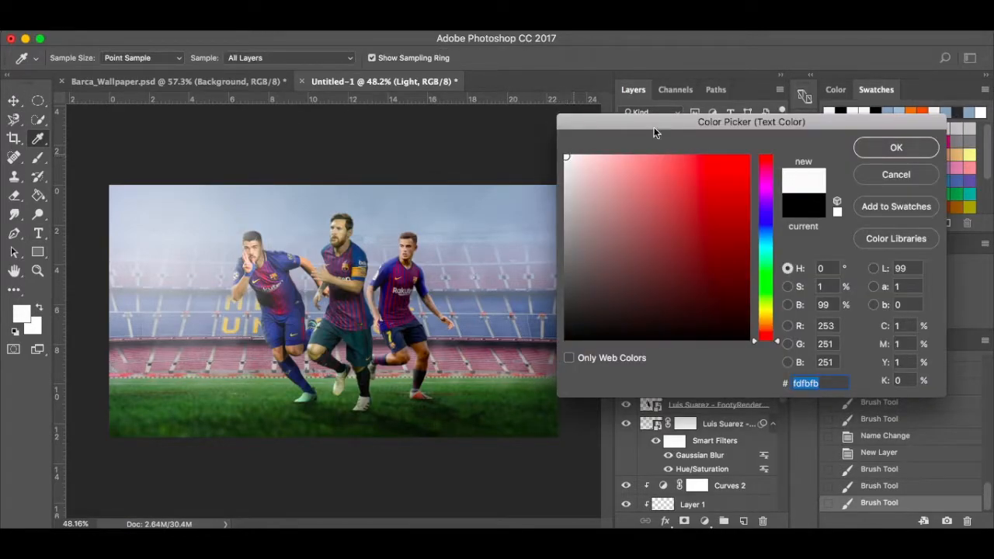
left_click(876, 155)
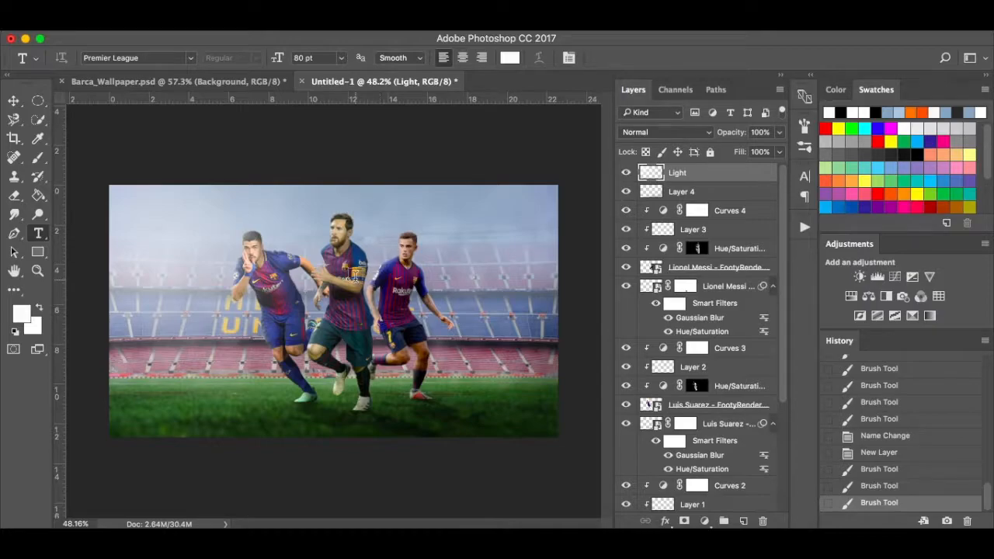
Type a near-white 'FC BARCELONA' headline across the upper stadium, commit it, and try moving its layer down.
left_click(383, 241)
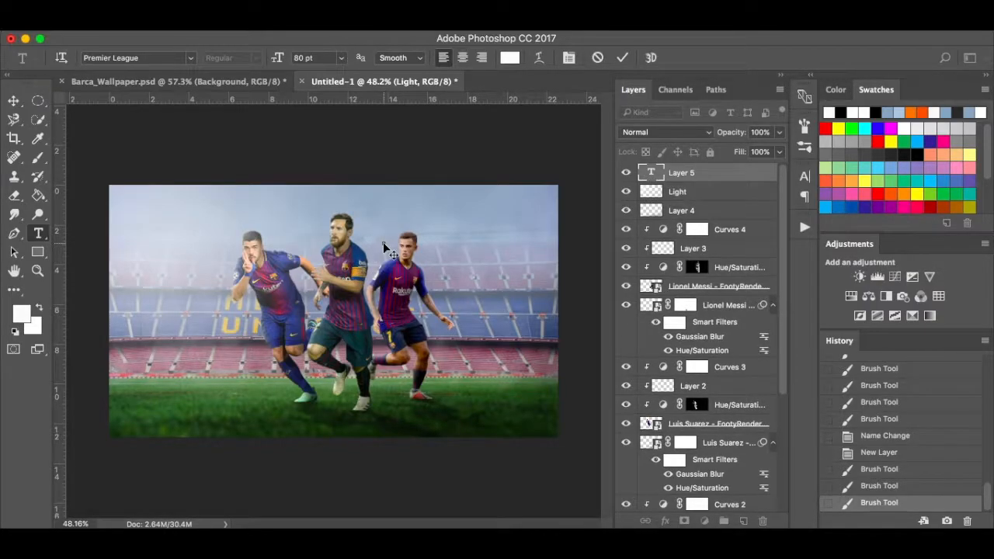
type("FC")
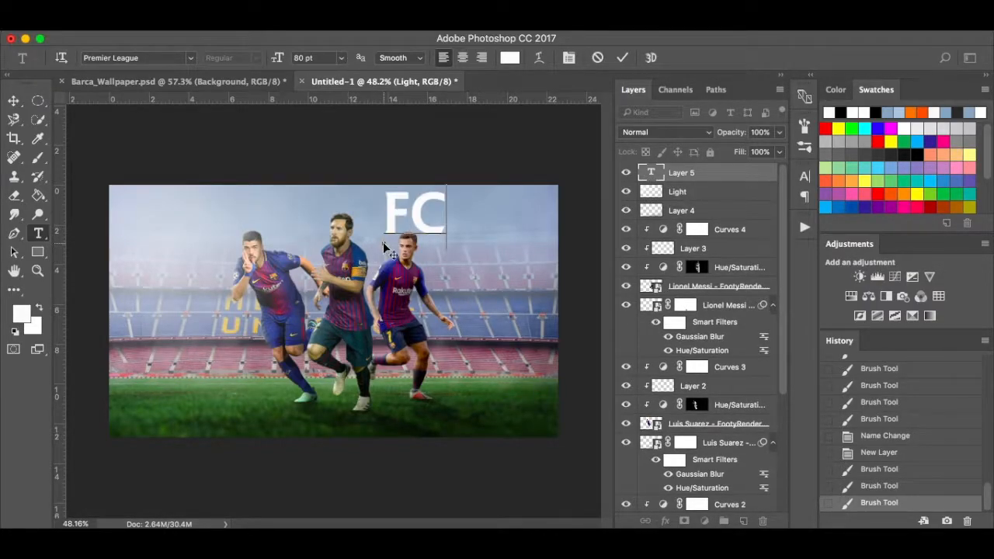
type(" BARC")
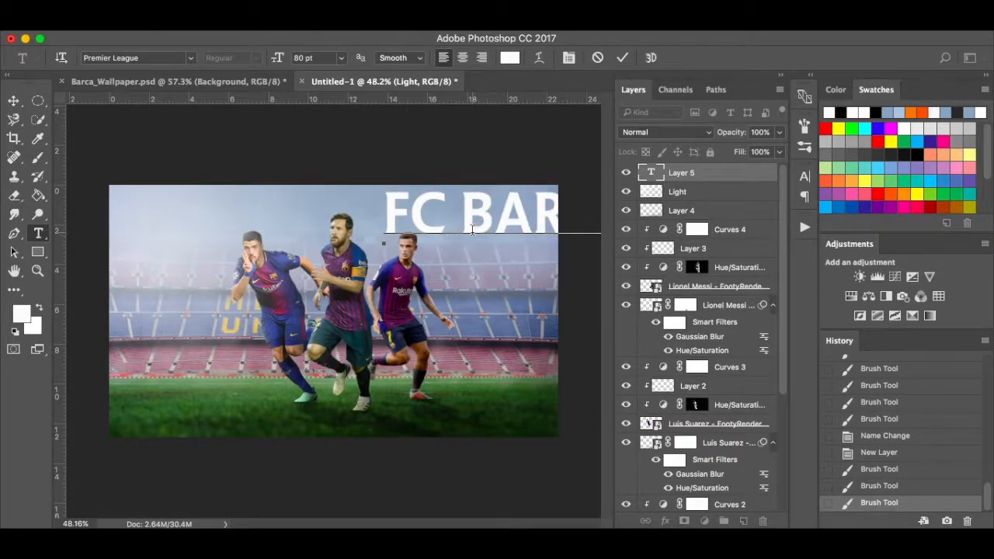
left_click_drag(470, 285, 235, 318)
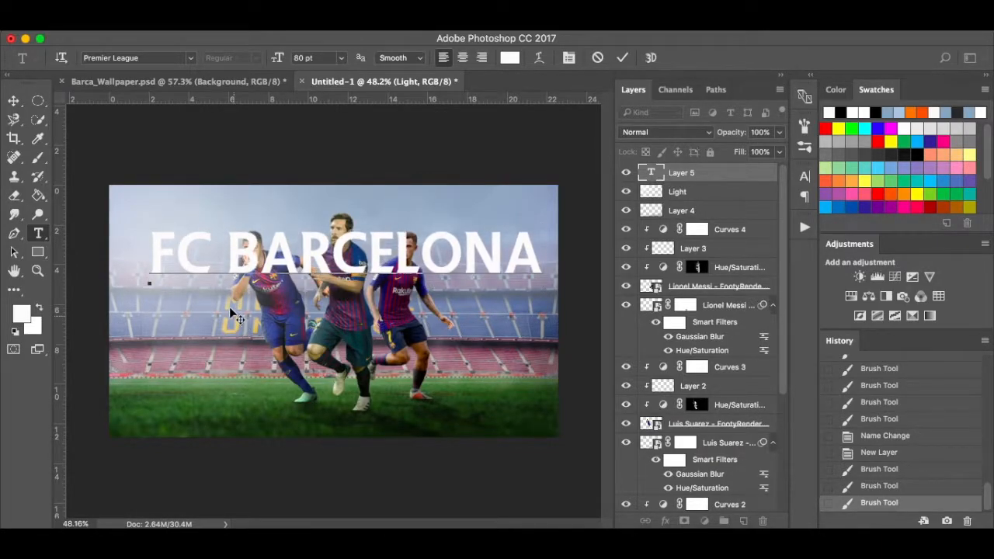
left_click(13, 101)
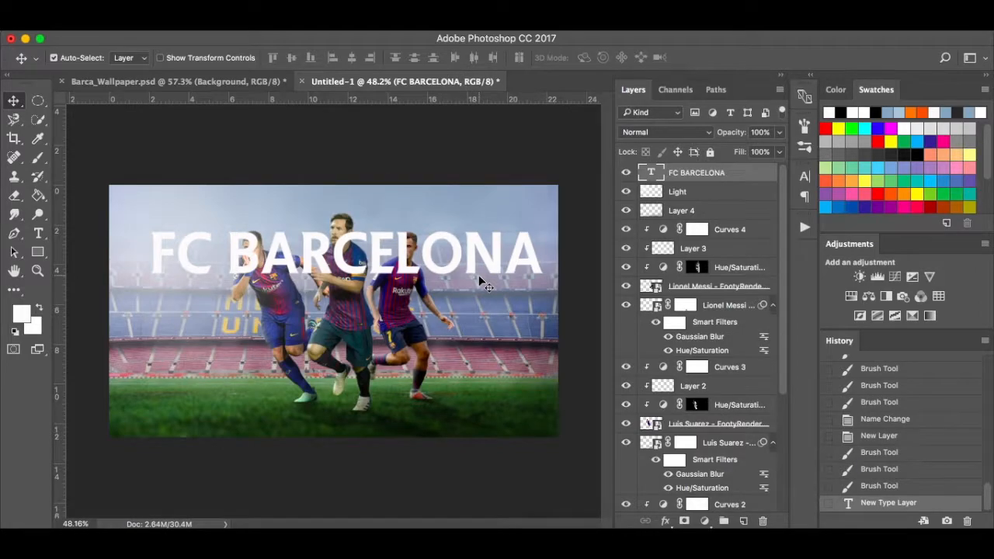
left_click_drag(739, 174, 410, 465)
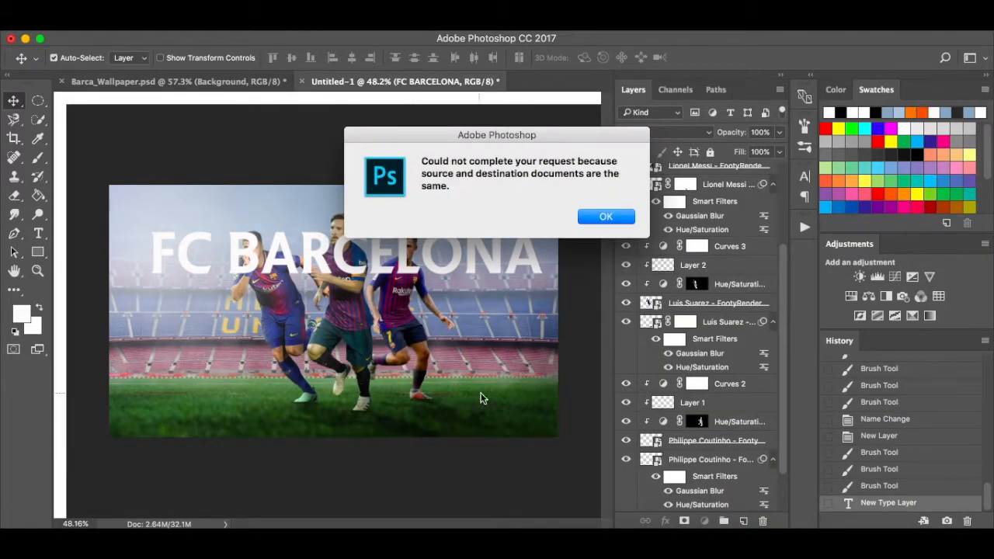
Dismiss the error, group the layers from Curves 4 down to Boot Shadow, and start renaming the group.
left_click(606, 217)
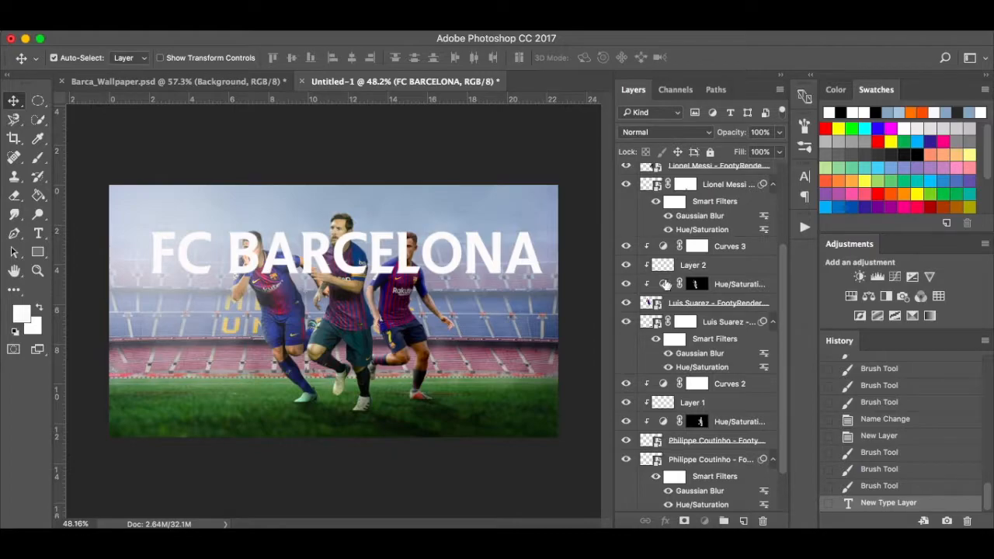
scroll(667, 279, "up", 5)
left_click(724, 194)
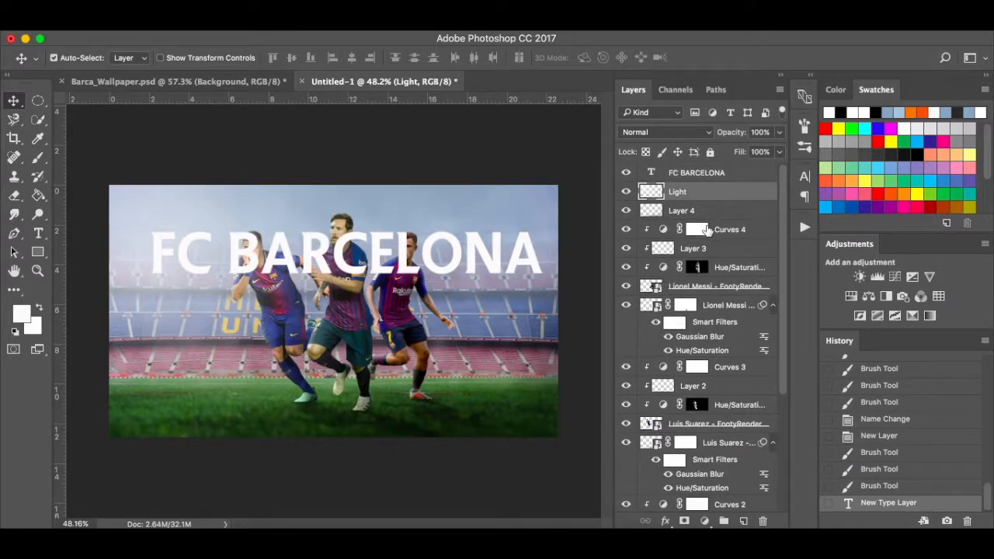
left_click(752, 232)
scroll(752, 231, "down", 5)
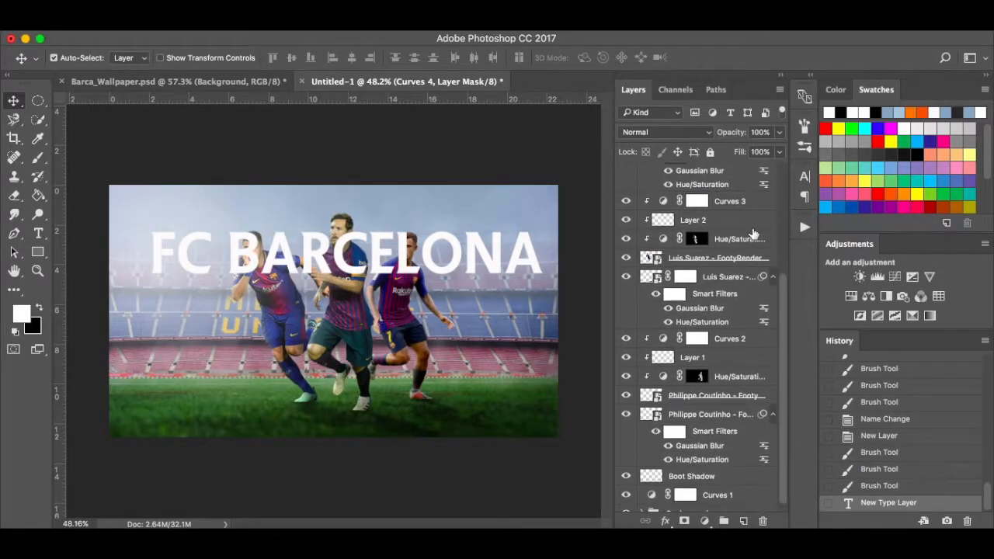
left_click(751, 471, "shift")
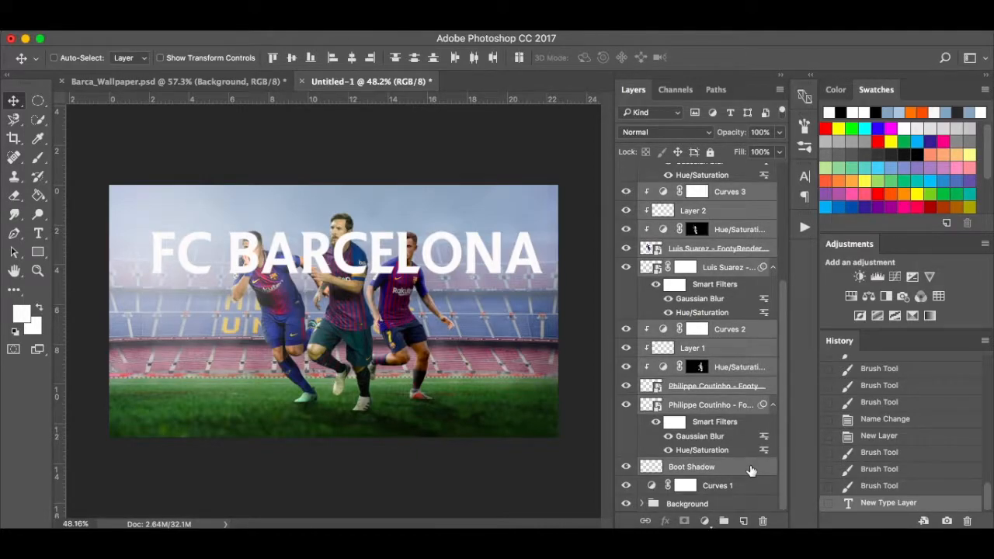
key("super+g")
double_click(688, 229)
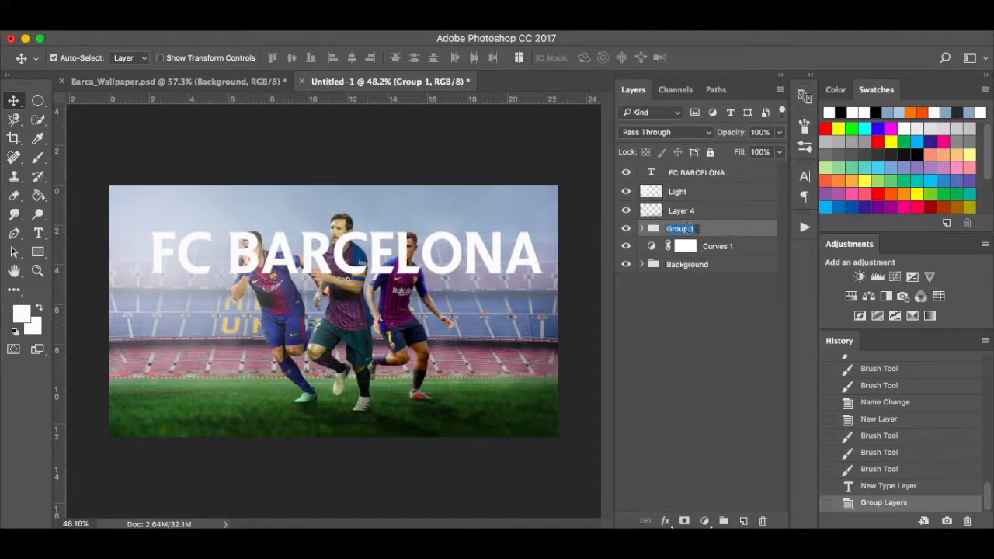
type("Plyers")
Name the group 'Plyers', move FC BARCELONA beneath it, and enable a Gradient Overlay on the headline.
key("Return")
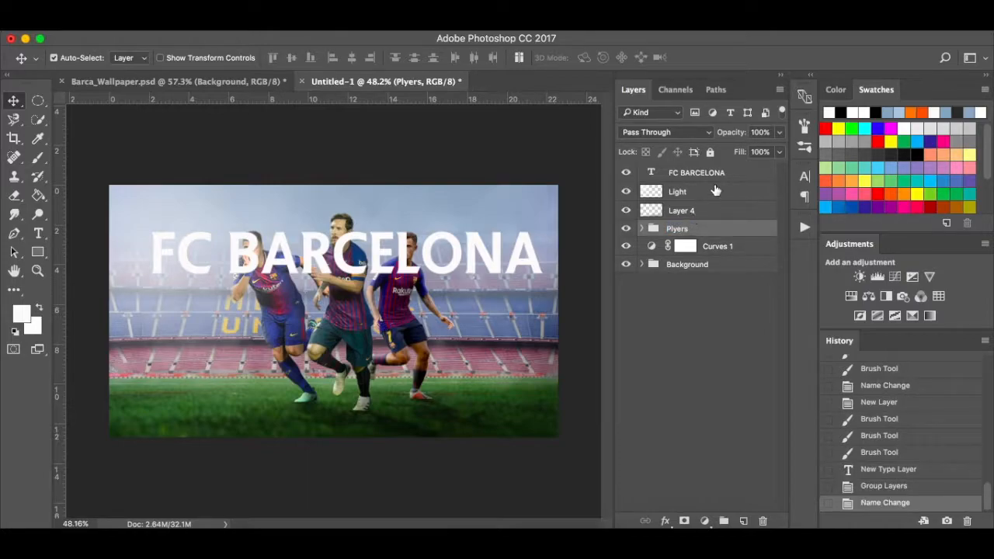
left_click_drag(736, 176, 742, 247)
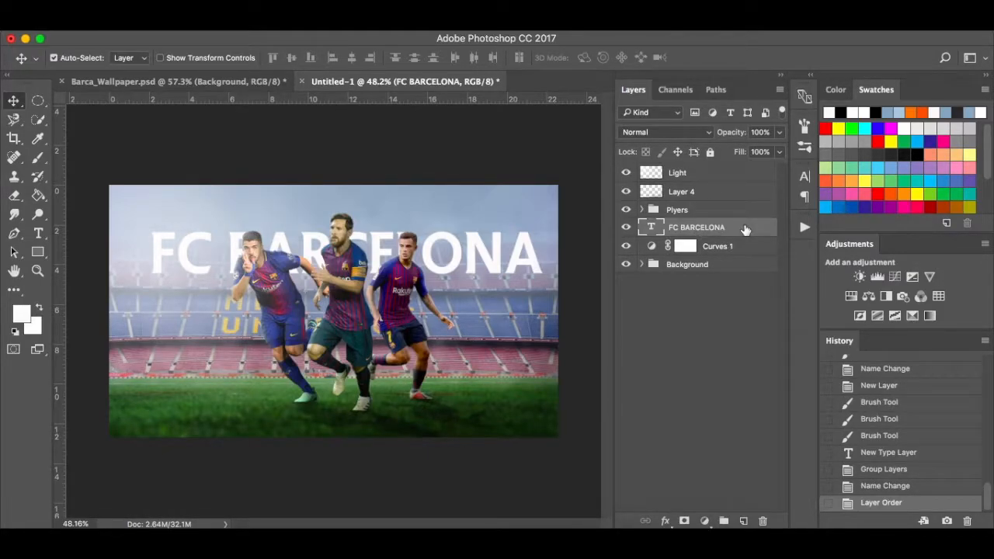
double_click(745, 227)
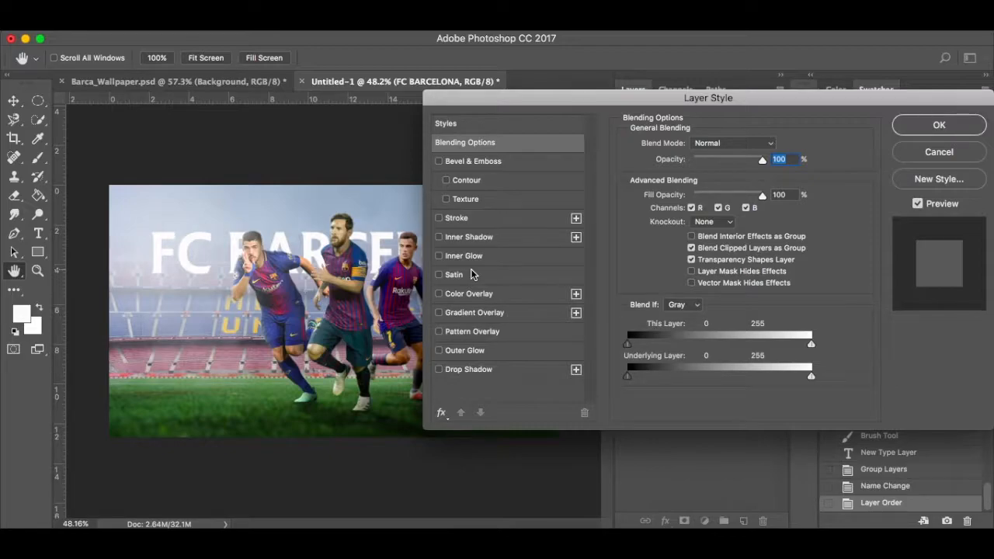
left_click(473, 314)
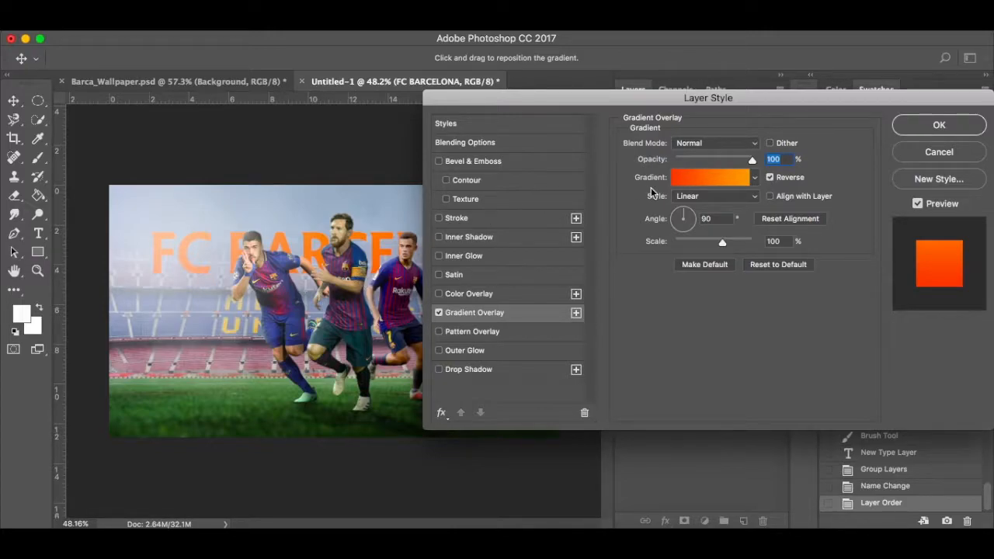
left_click(727, 180)
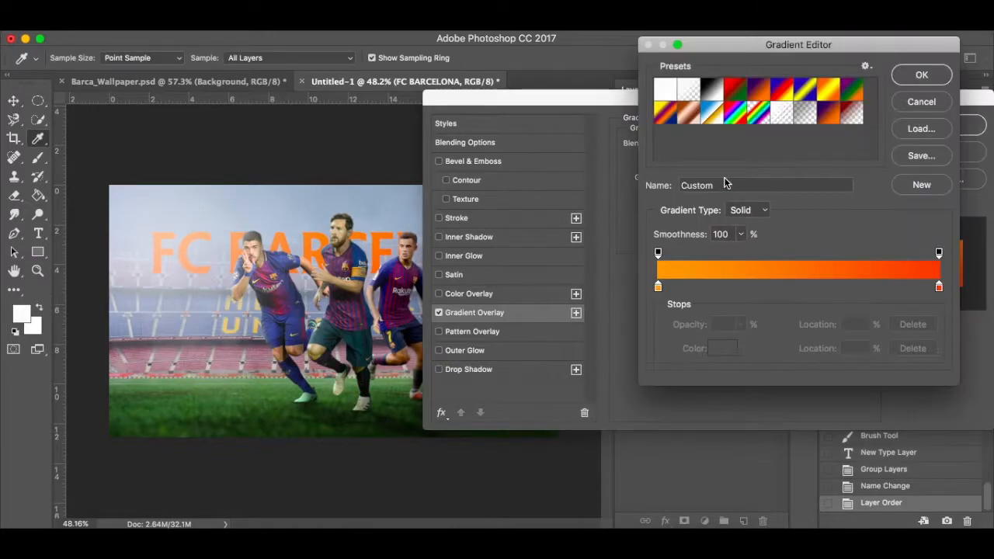
Set the gradient's left colour stop to #fea031.
left_click(659, 288)
left_click(722, 347)
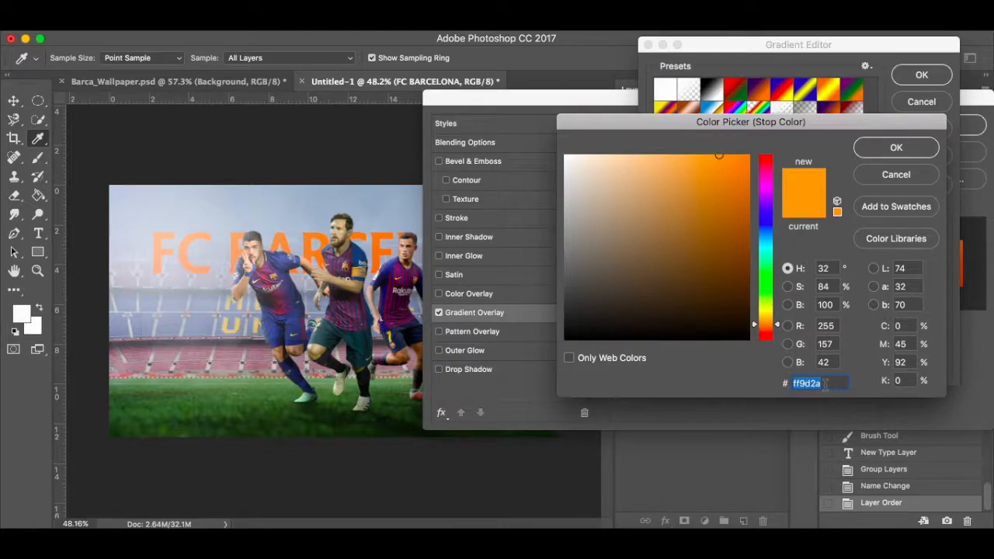
type("fea")
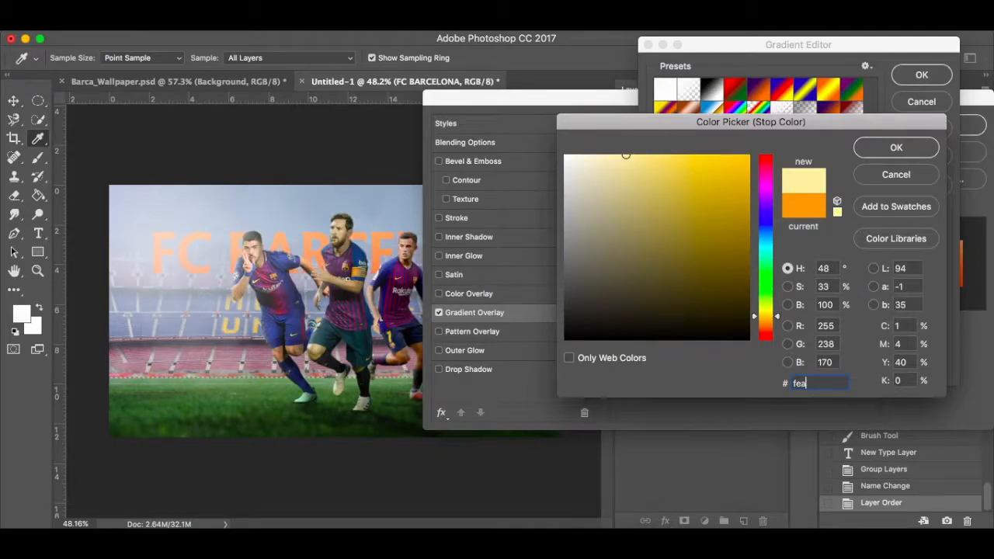
type("031")
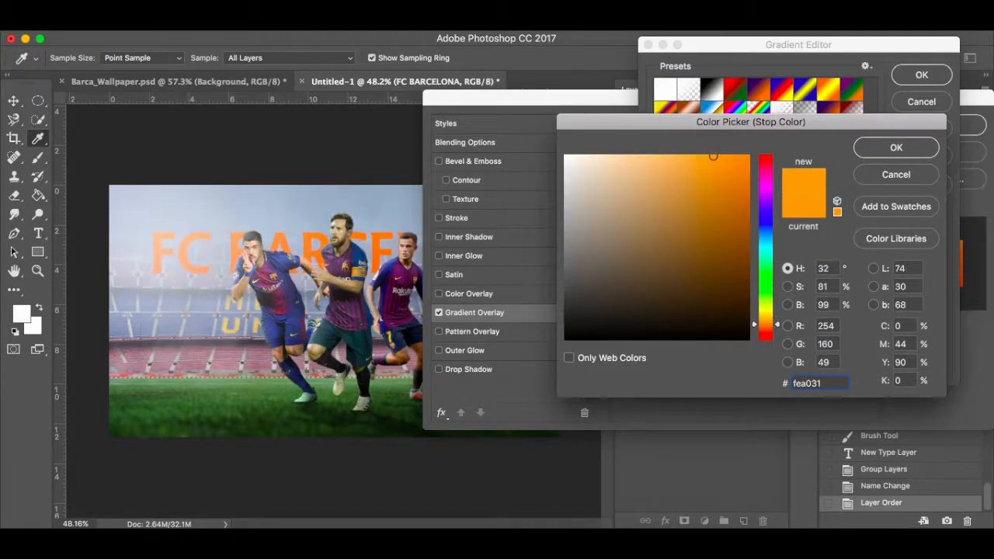
left_click(901, 149)
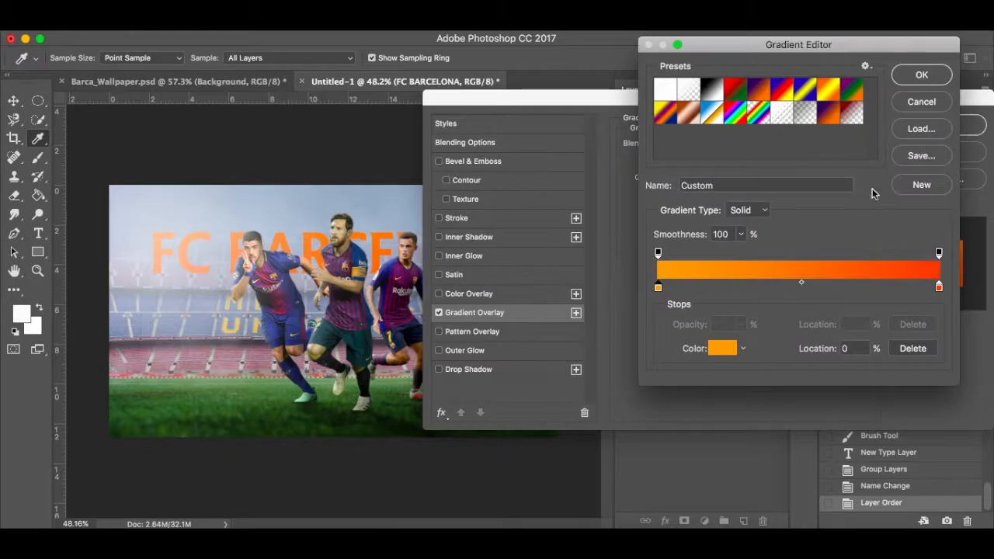
Set the right stop to #ff5729, shift the midpoint to 67%, and accept the gradient.
left_click(940, 288)
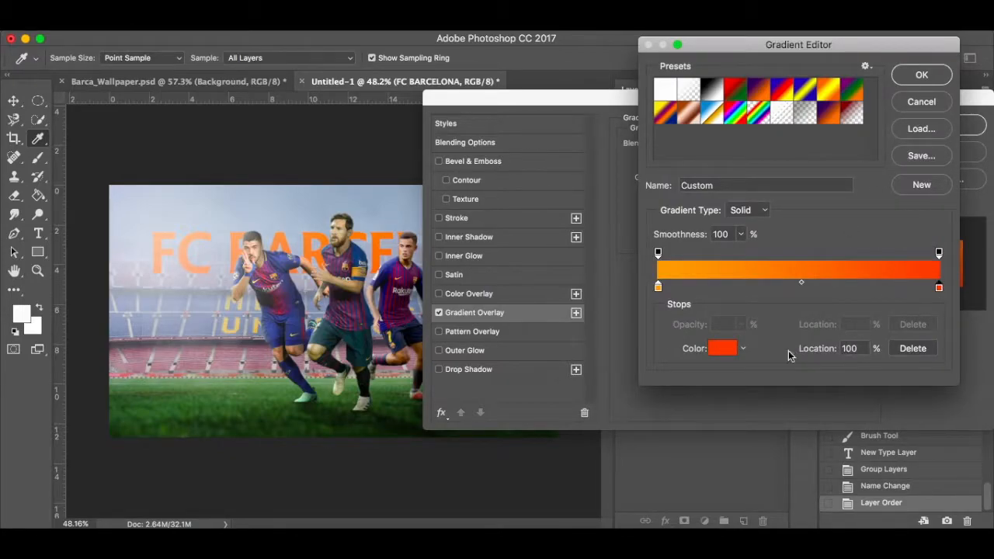
left_click(721, 349)
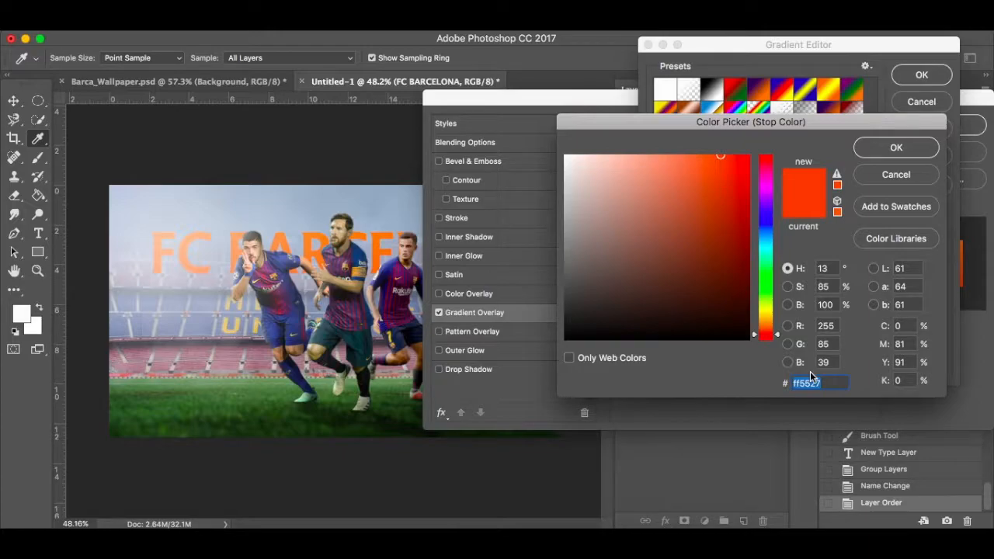
type("90a")
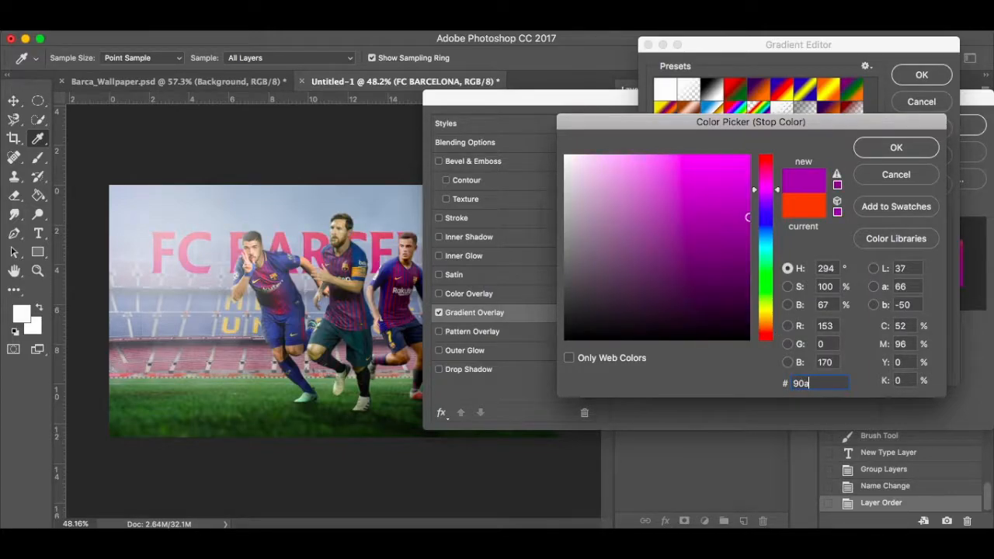
type("6bc")
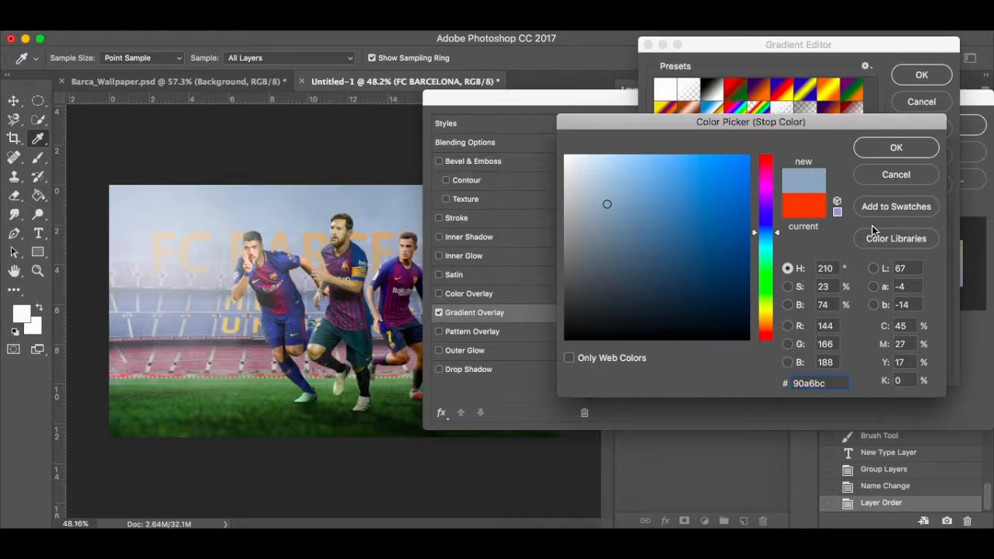
left_click_drag(828, 383, 761, 384)
key("BackSpace")
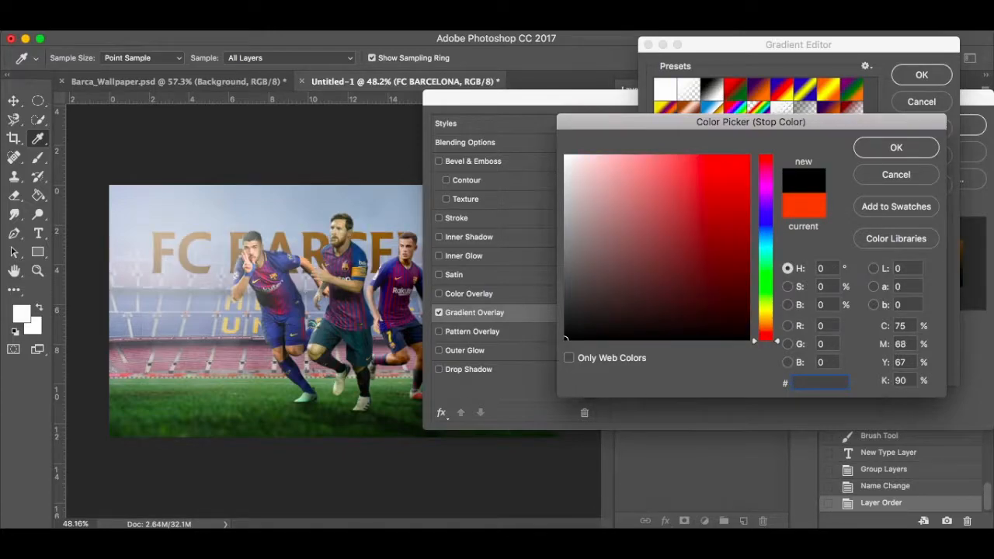
type("ff5")
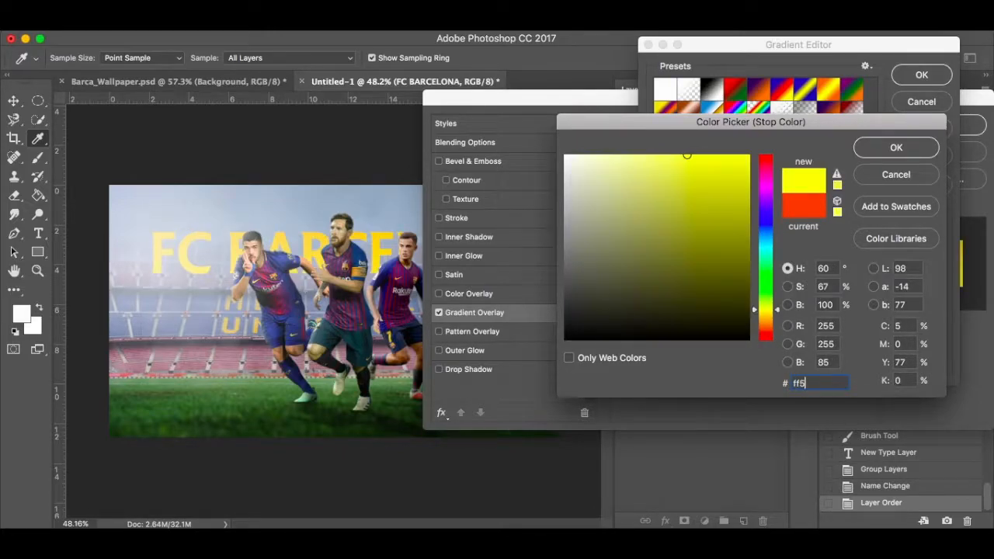
type("729")
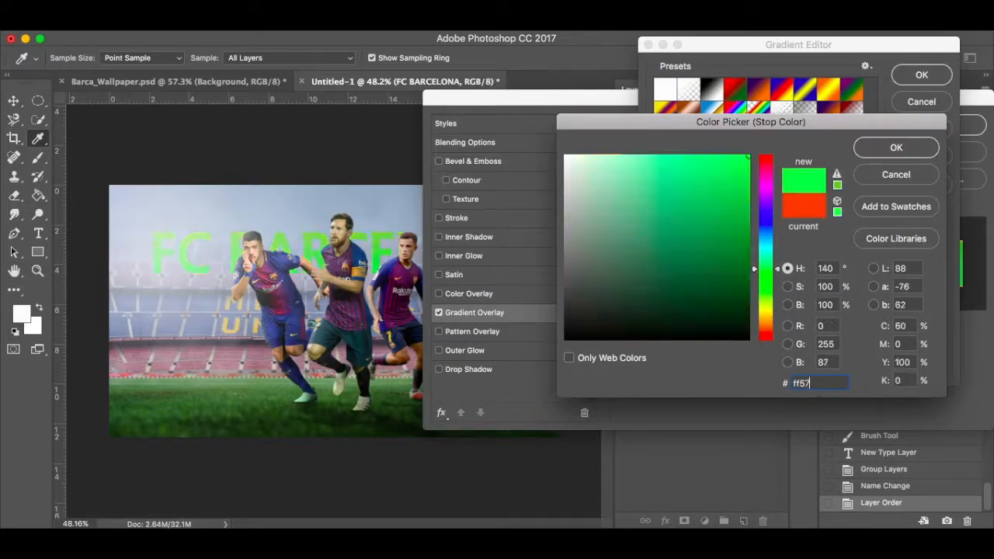
left_click(907, 149)
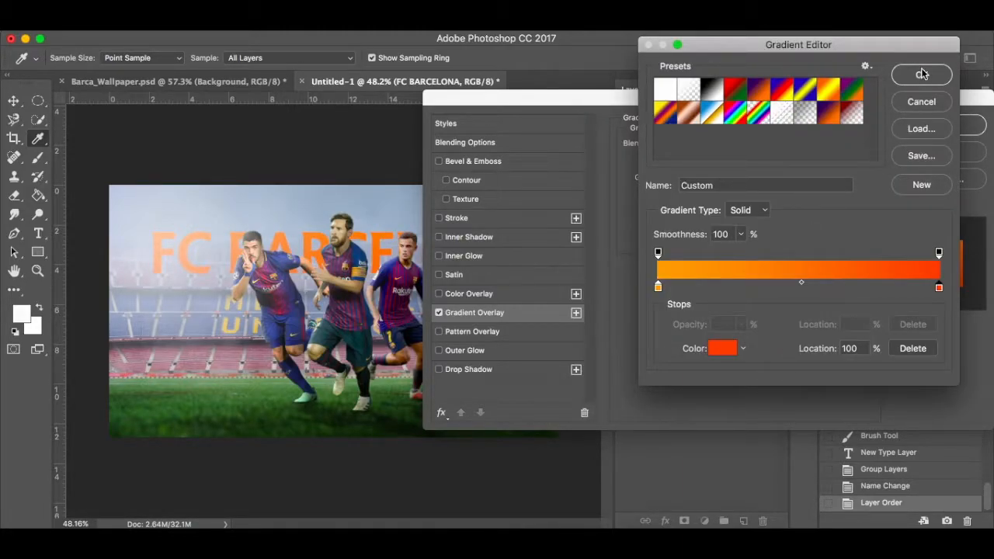
left_click(802, 282)
left_click_drag(801, 283, 844, 282)
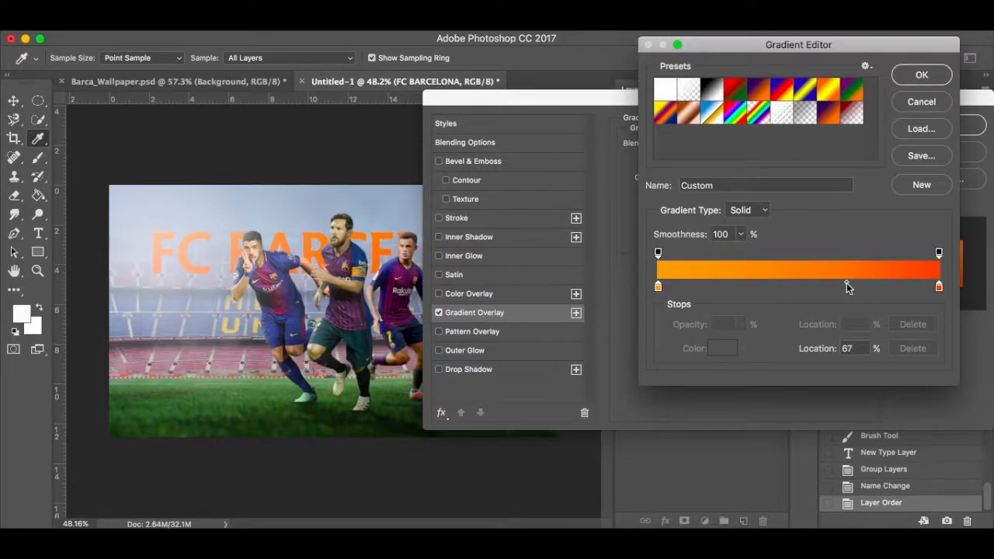
left_click(915, 76)
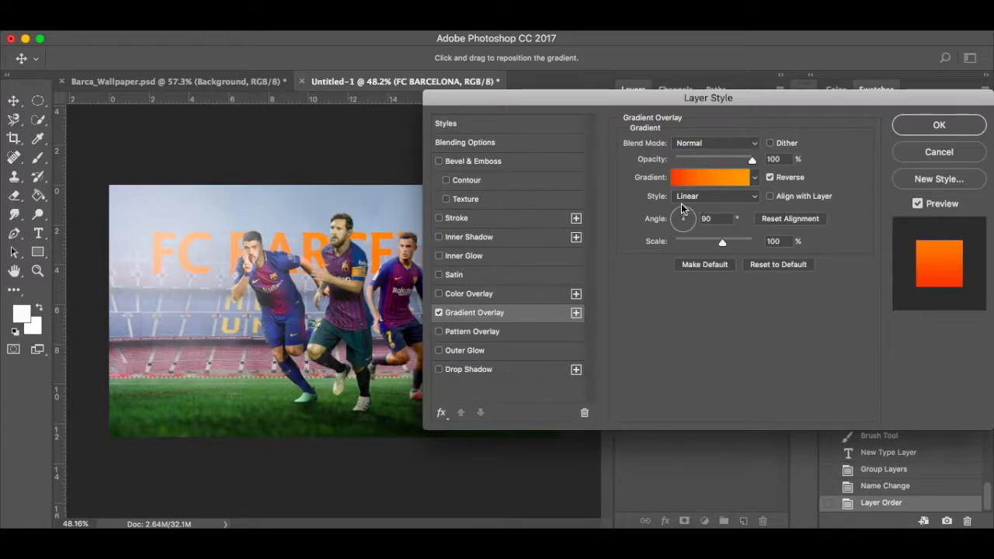
Try Screen blending for the gradient overlay, then set it back to Normal.
left_click(736, 144)
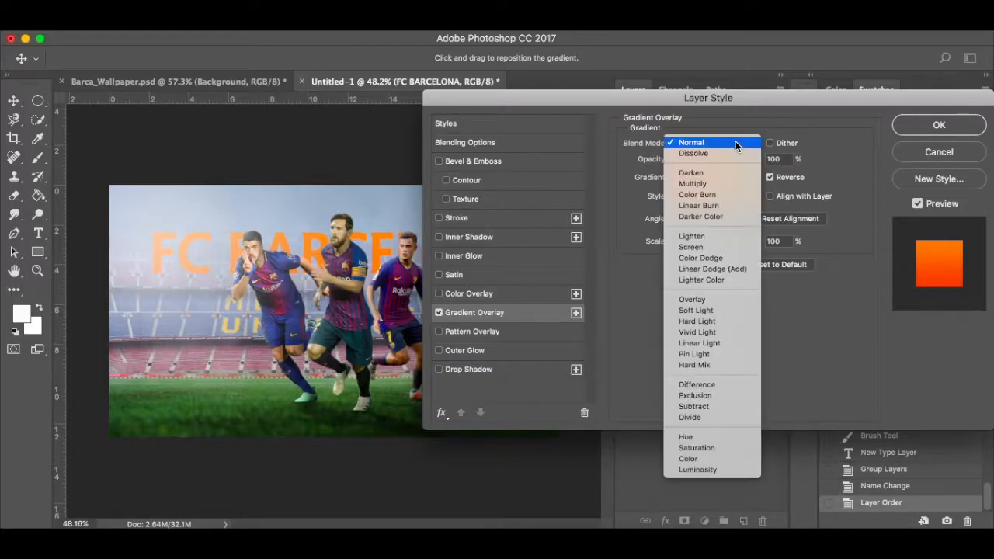
left_click(713, 248)
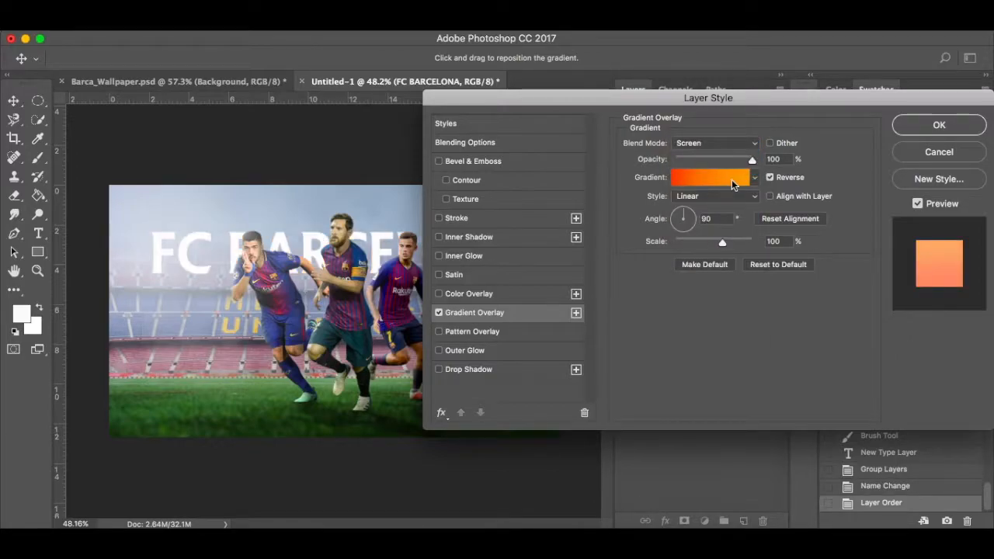
left_click(740, 143)
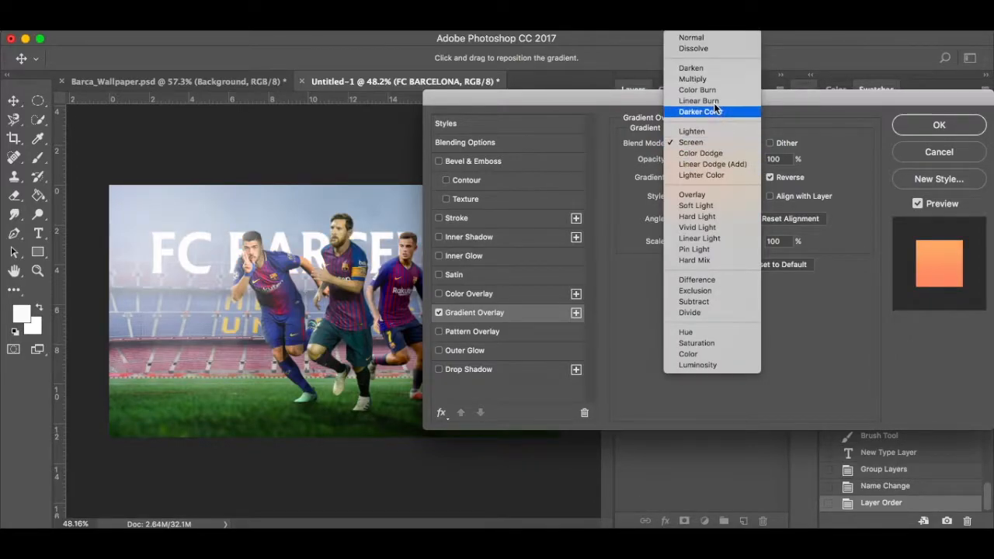
left_click(710, 38)
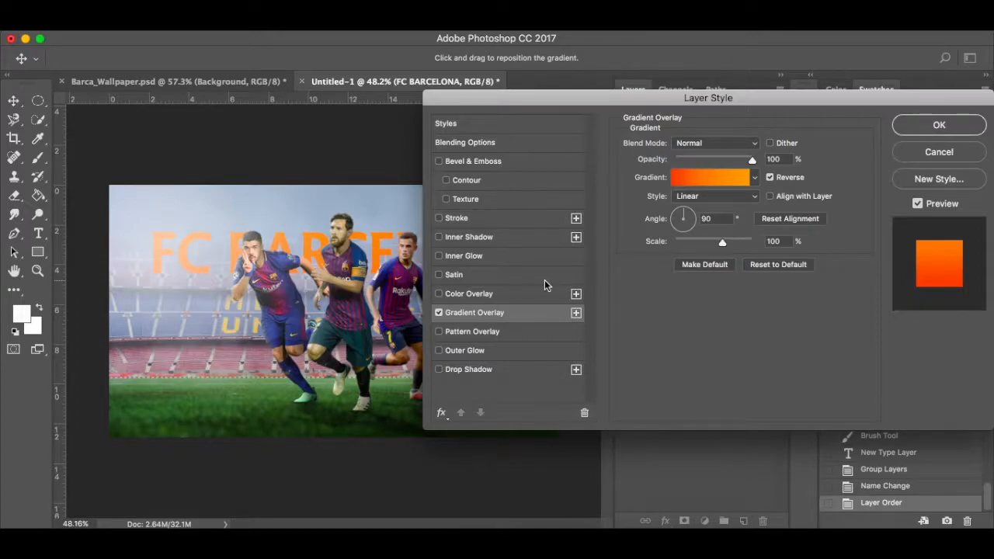
Give the title a #2c0606 drop shadow at 15 px distance, then enable Inner Shadow.
left_click(467, 370)
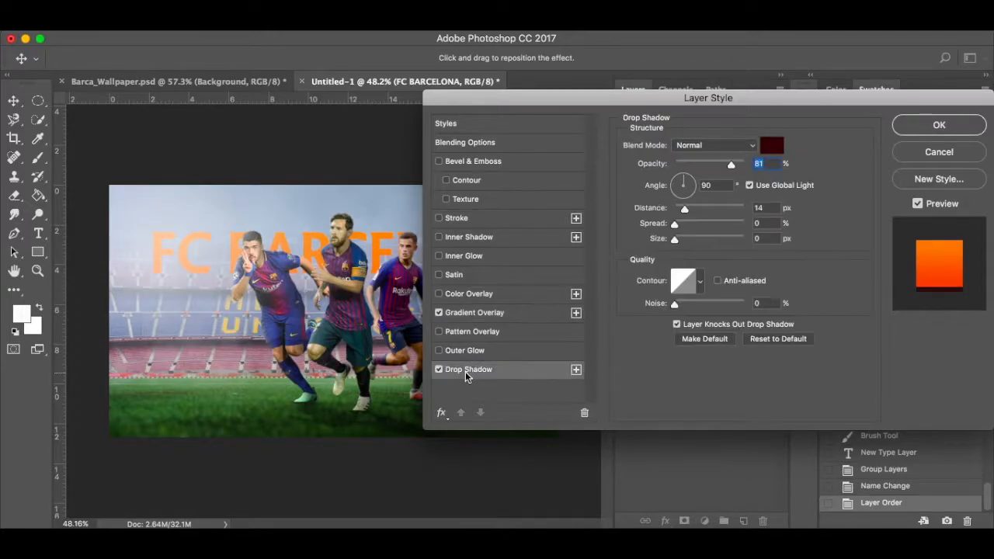
left_click(775, 146)
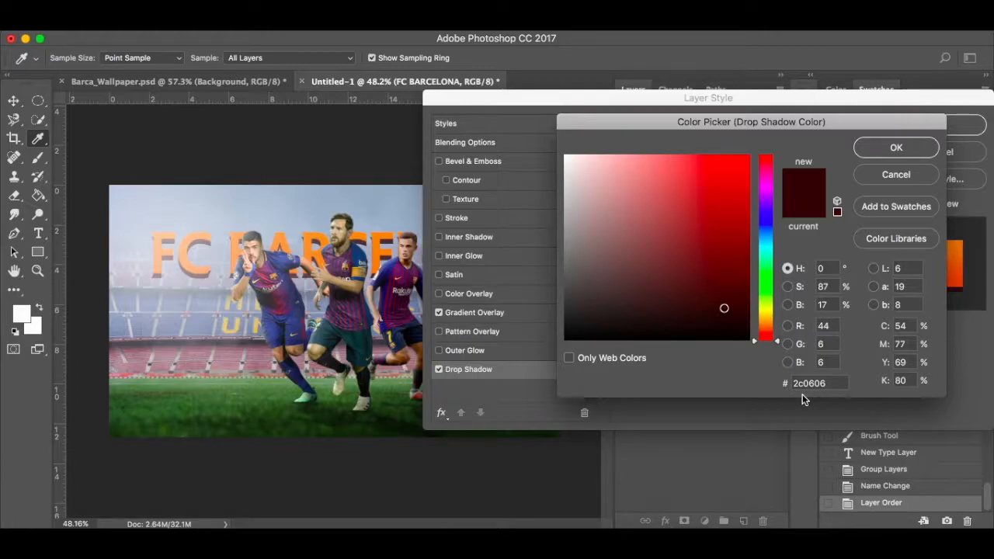
left_click(900, 149)
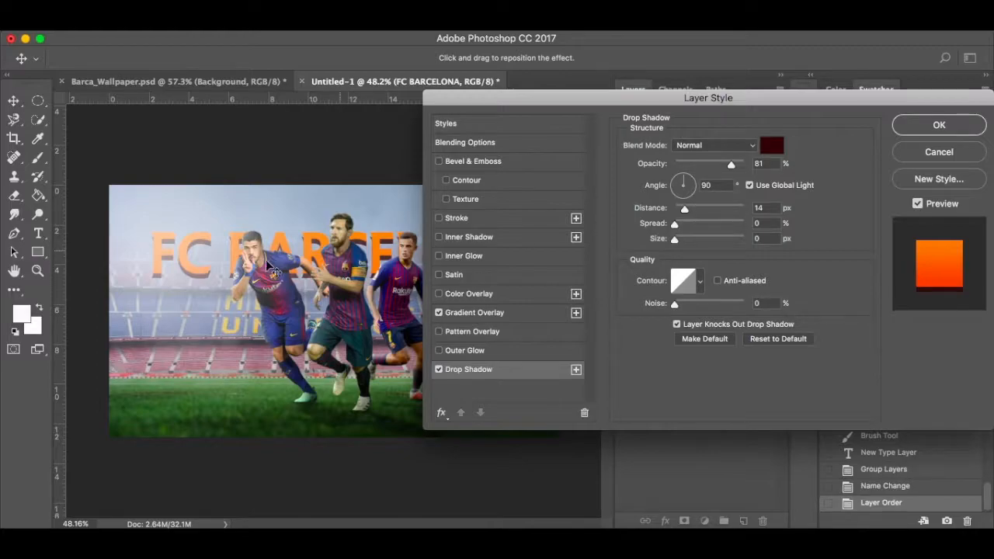
left_click(439, 370)
left_click(439, 370)
mouse_move(685, 210)
left_mouse_down()
mouse_move(699, 210)
mouse_move(687, 211)
left_mouse_up()
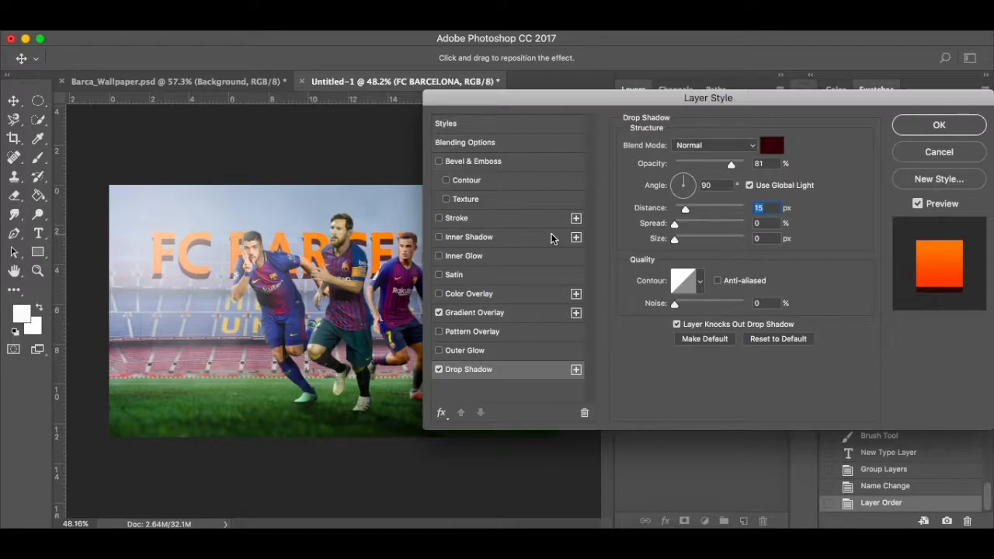
left_click(469, 237)
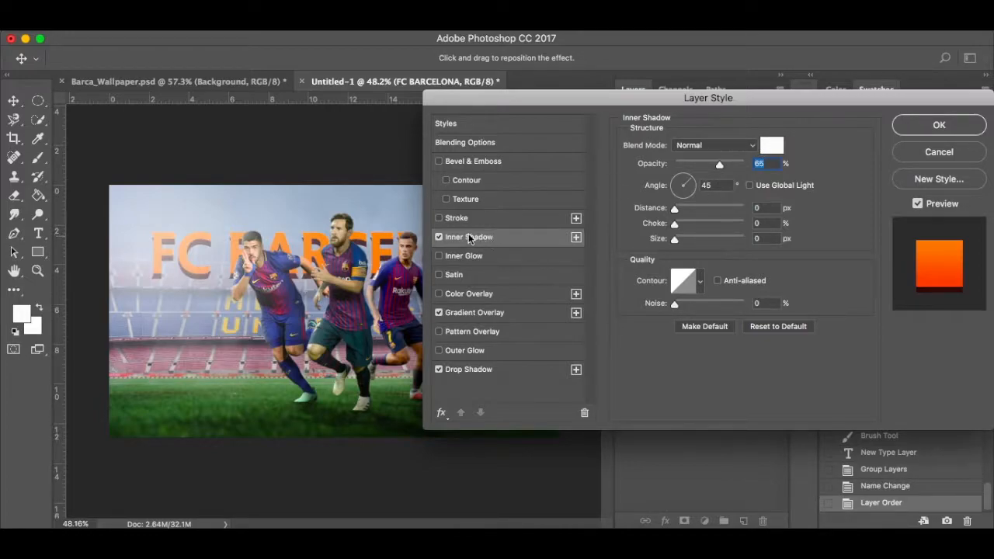
Swap the inner shadow for a #fee851 Screen inner glow (29%, 13 px) and apply the effects.
left_click(439, 236)
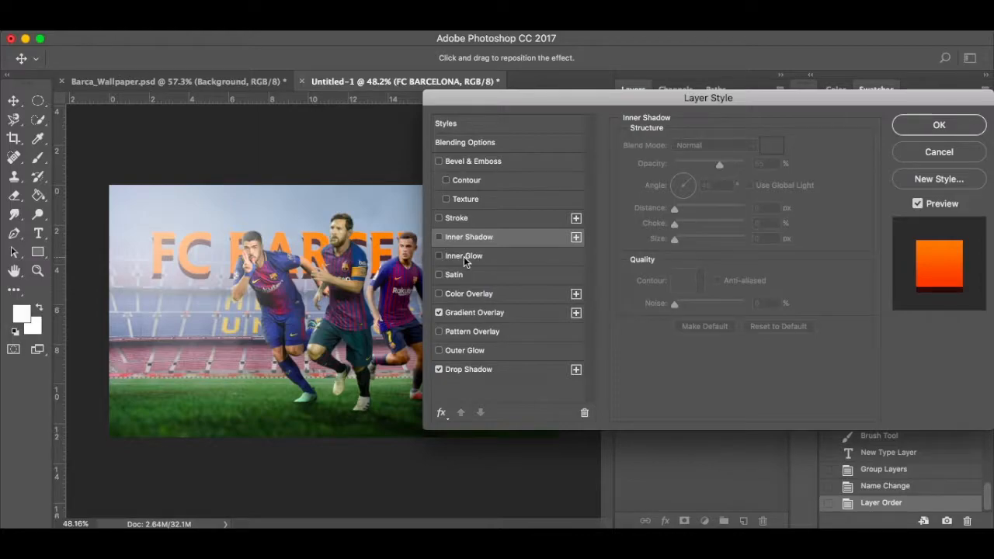
left_click(466, 257)
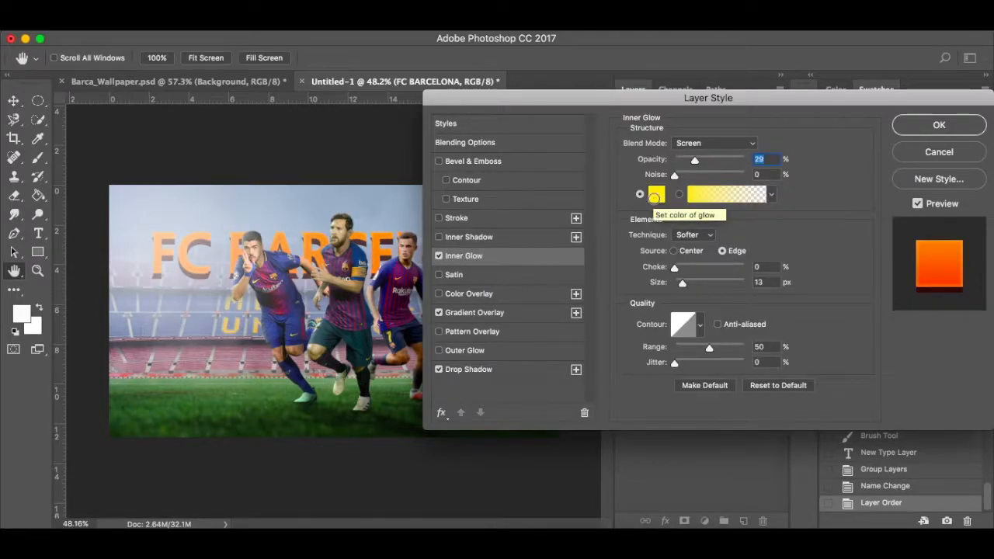
left_click(655, 199)
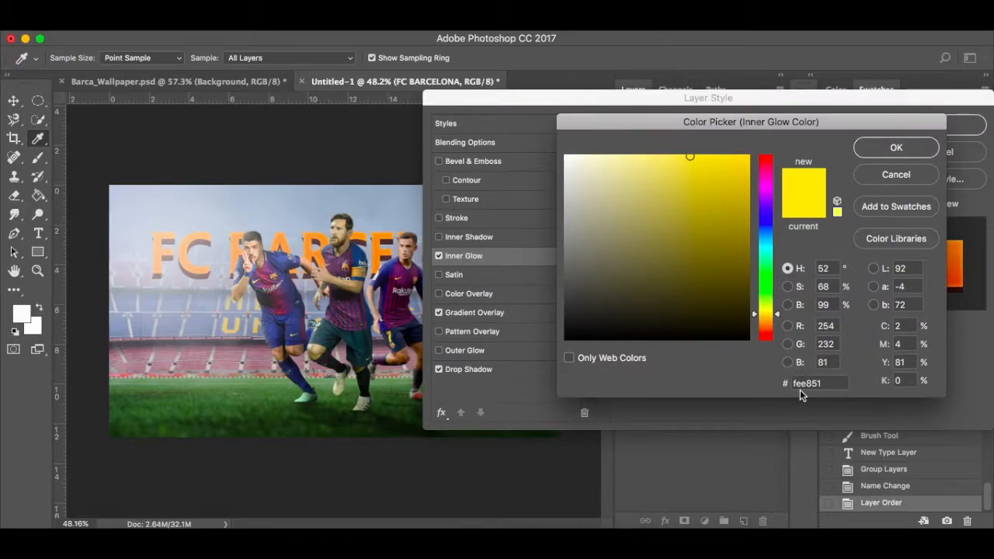
left_click(897, 146)
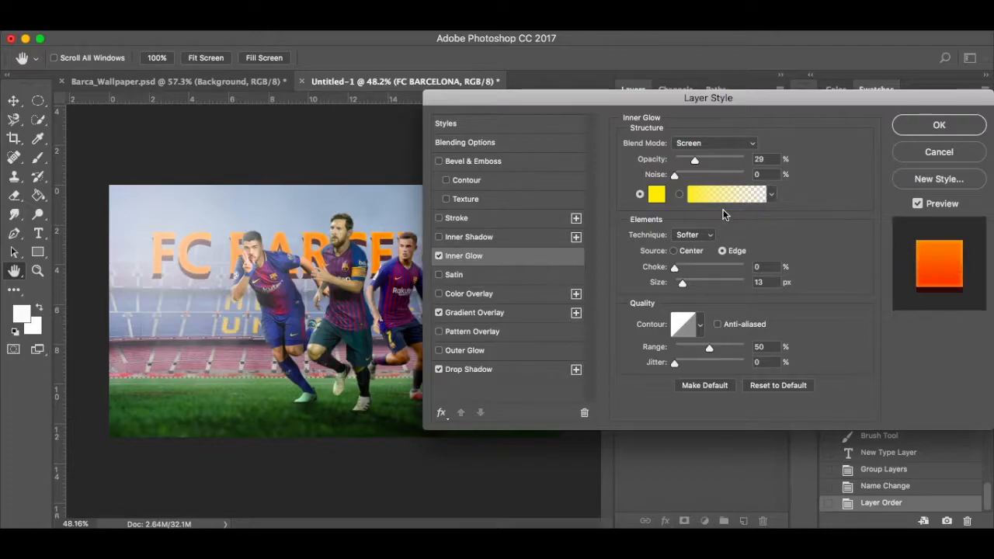
left_click(703, 148)
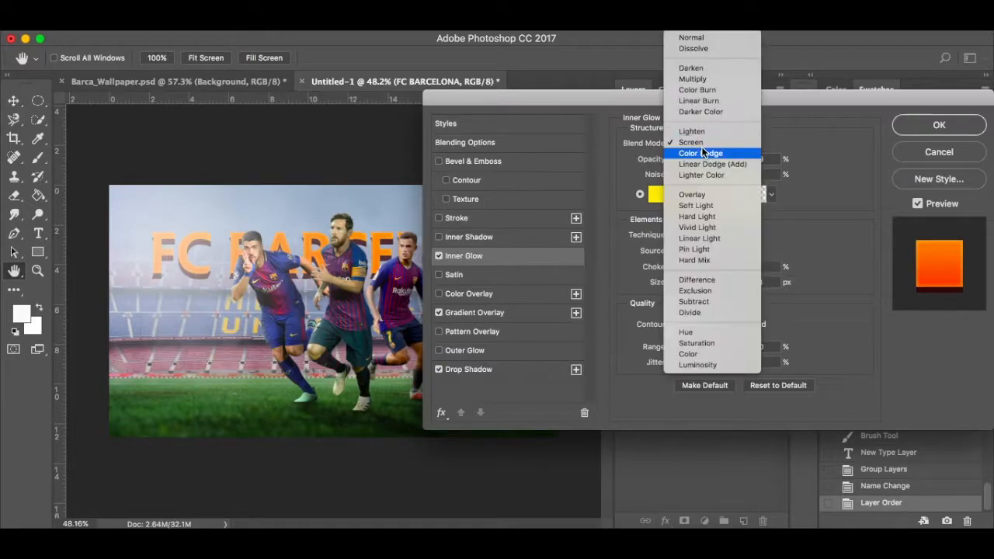
left_click(707, 39)
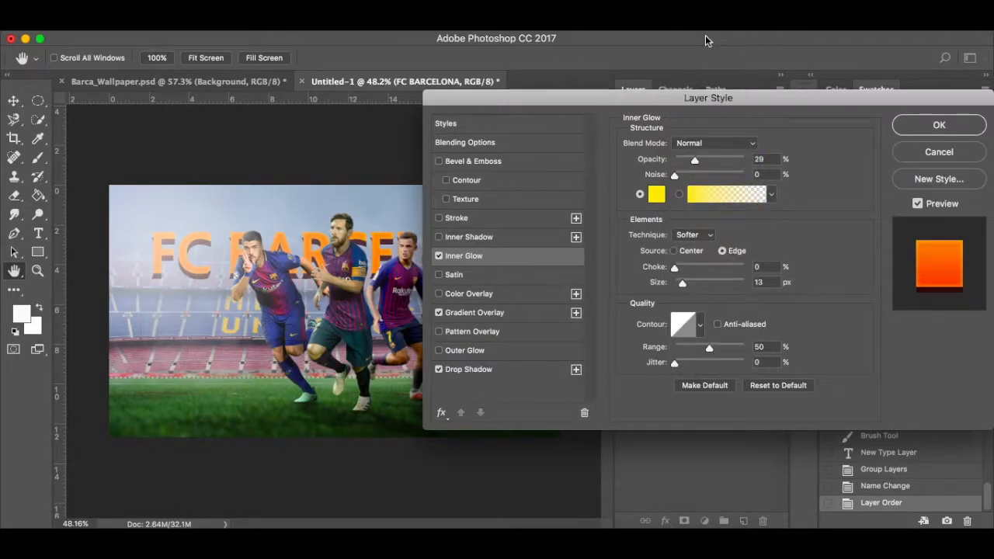
left_click(708, 146)
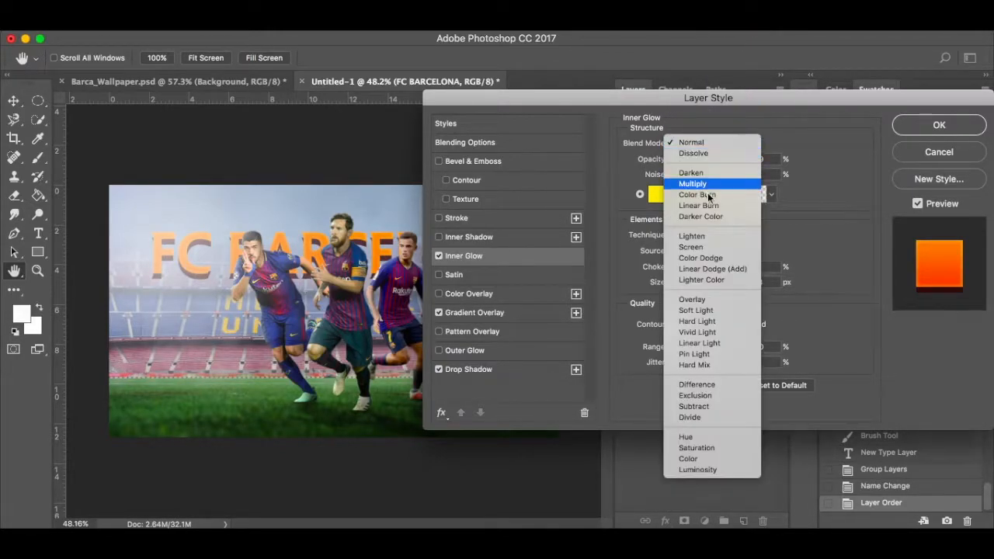
left_click(708, 248)
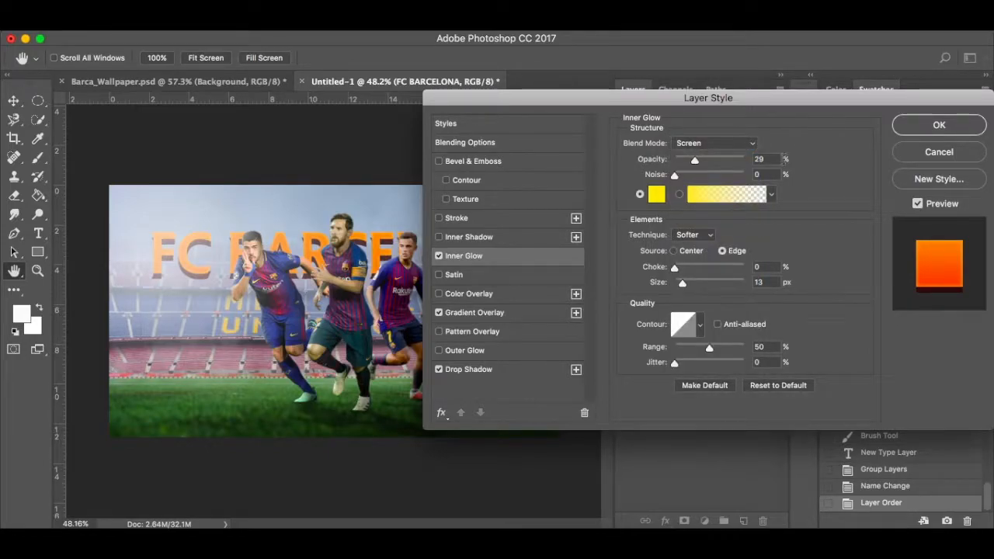
left_click(931, 128)
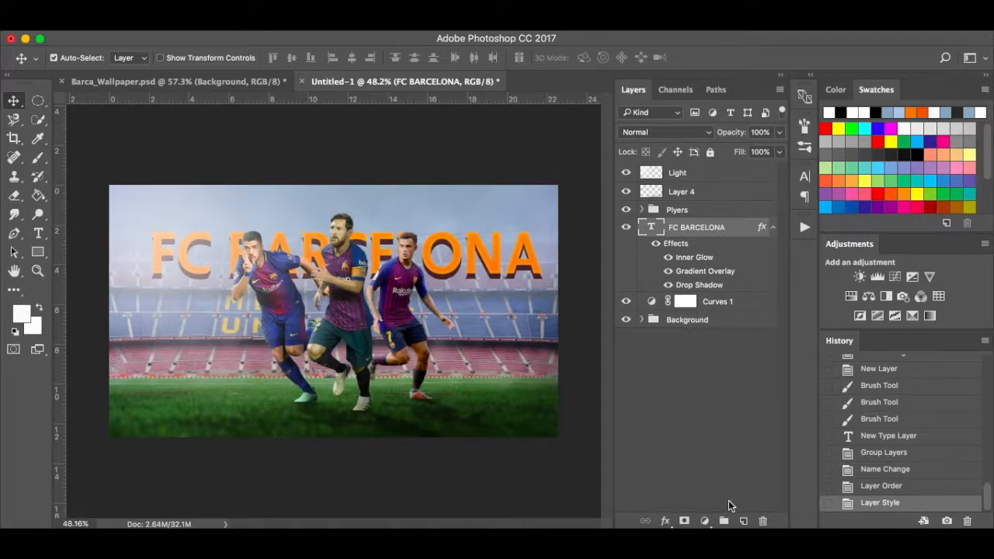
Create a new layer and set the brush colour to yellow-orange #fec35c.
left_click(743, 522)
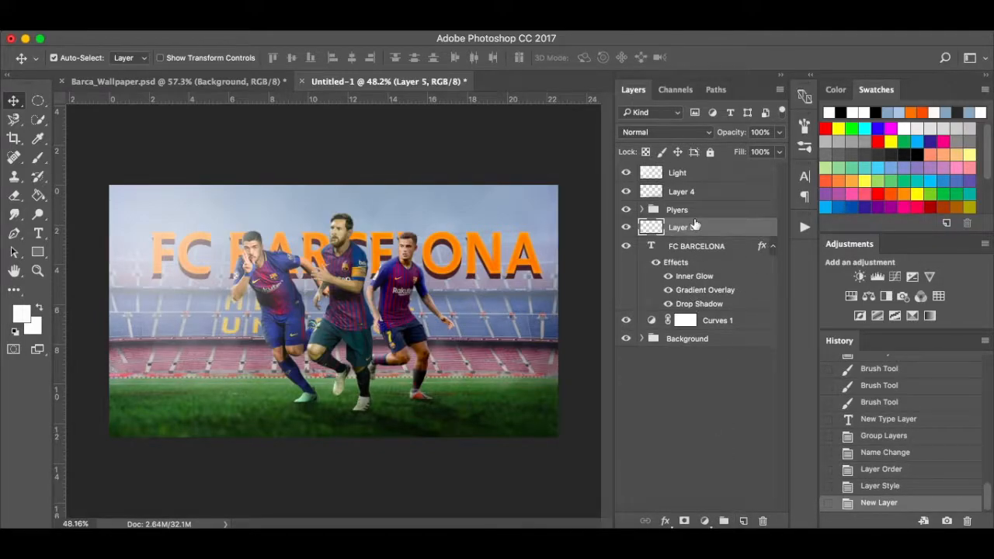
key("b")
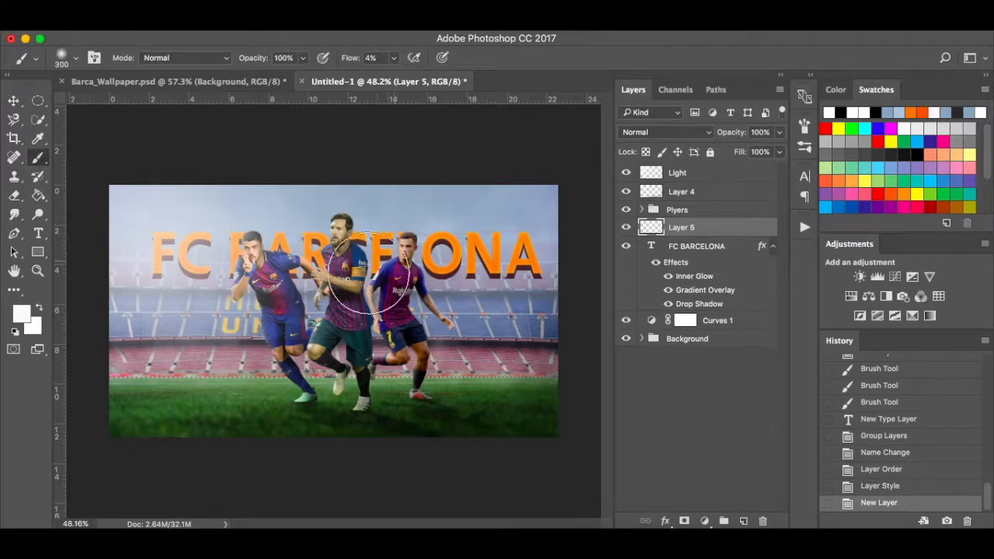
left_click(22, 313)
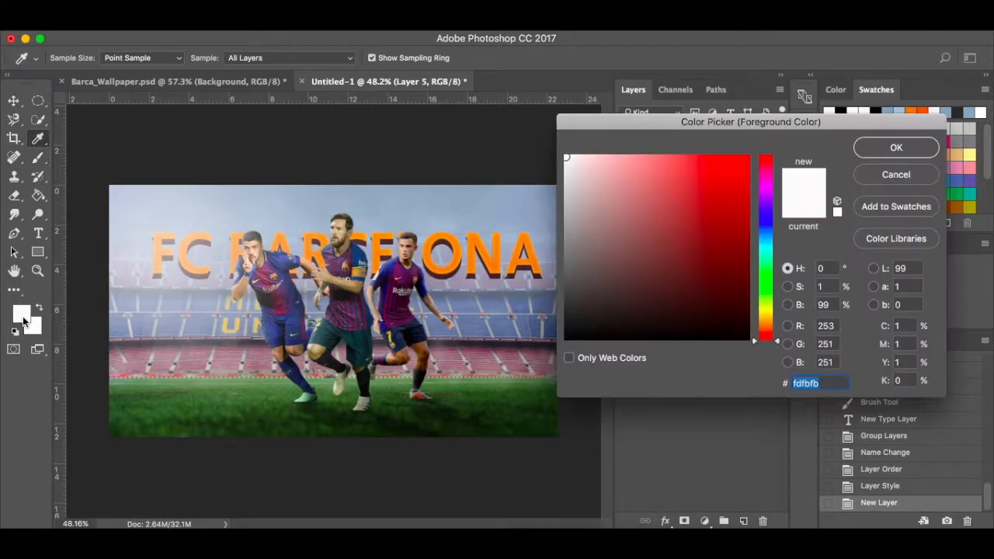
left_click(281, 242)
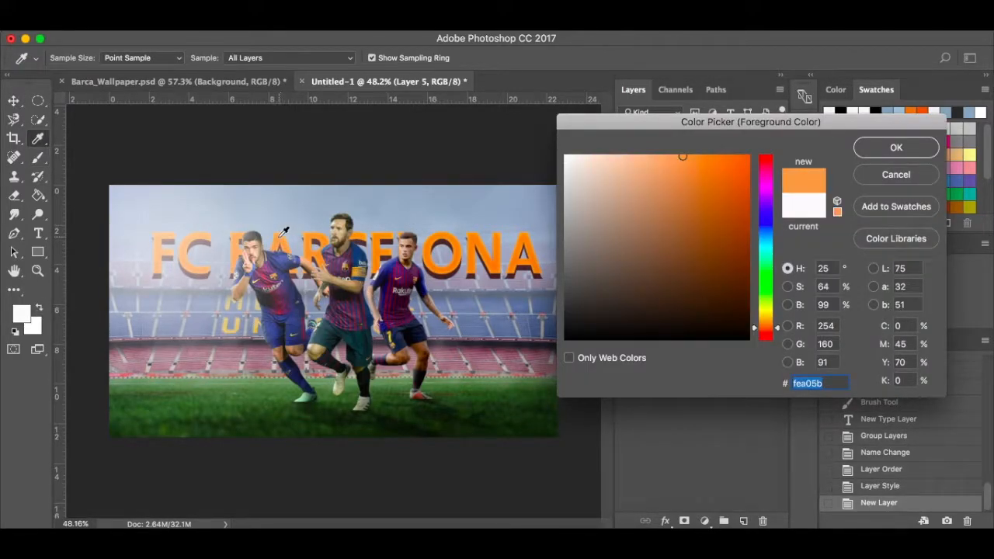
left_click(282, 237)
left_click_drag(780, 331, 780, 325)
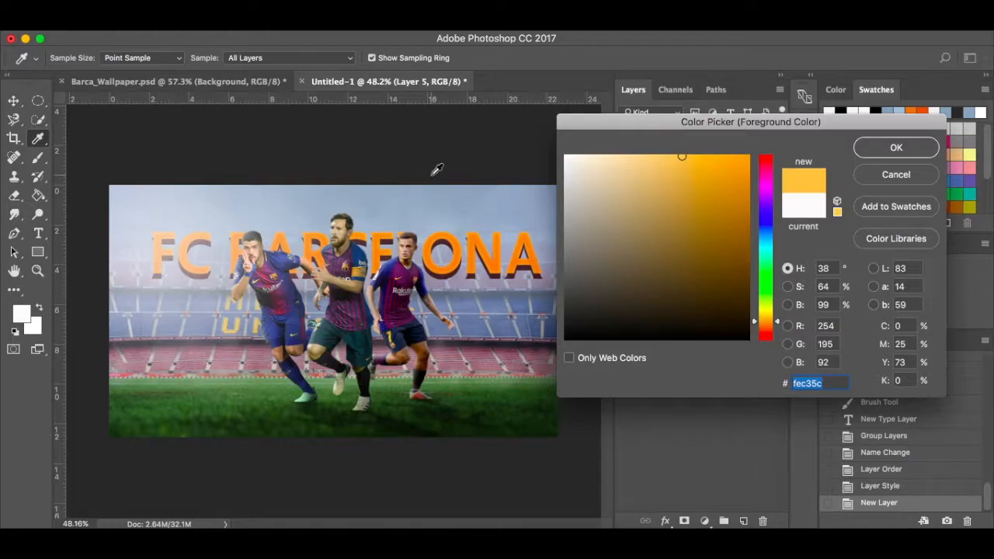
left_click(890, 148)
Paint a soft top-left glow with a 600 px brush at 30% flow.
key("bracketright")
key("bracketright")
key("bracketright")
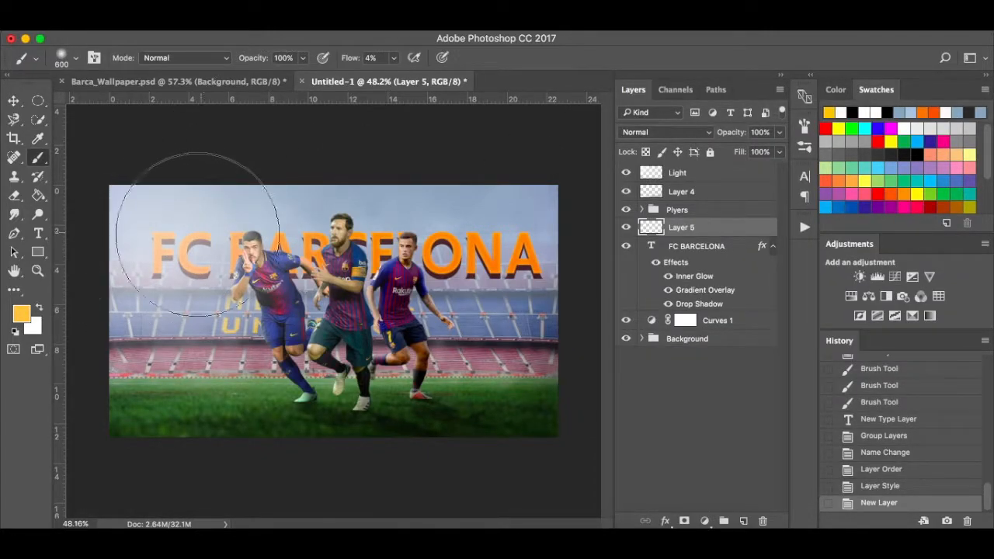
left_click(393, 60)
left_click_drag(396, 79, 411, 77)
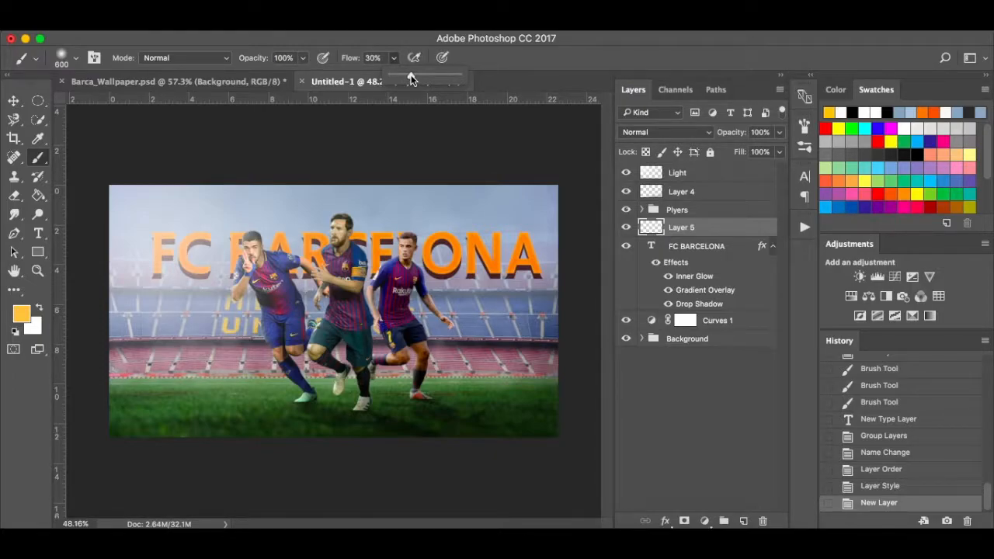
mouse_move(160, 241)
left_mouse_down()
mouse_move(167, 233)
mouse_move(157, 241)
left_mouse_up()
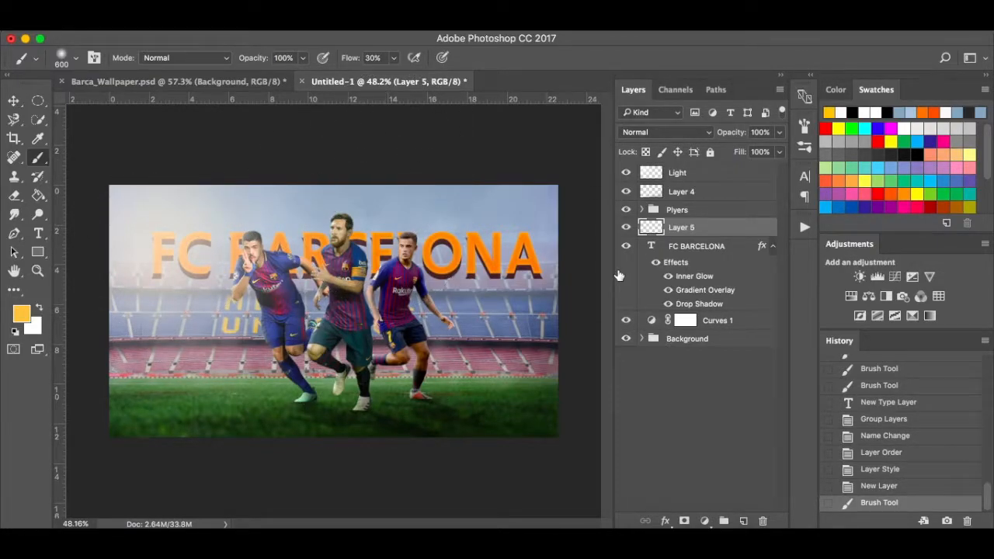
Set the glow layer to Linear Dodge (Add) and paint more glow at about 45% flow.
left_click(710, 136)
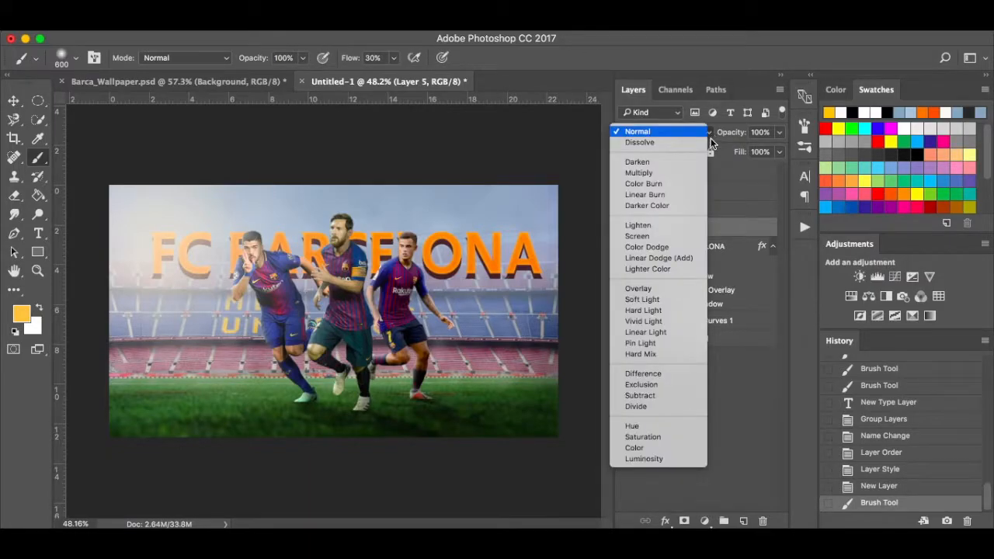
left_click(684, 269)
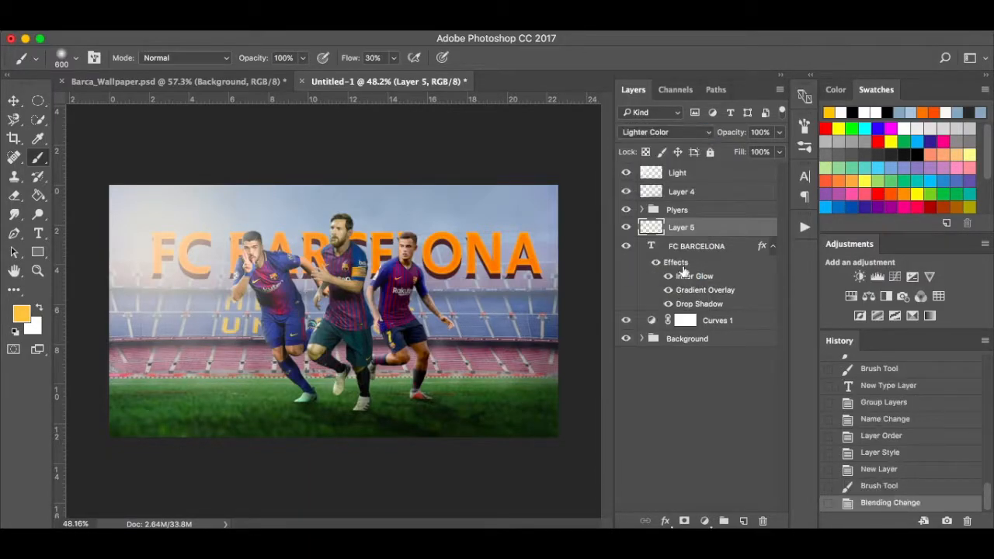
left_click(683, 134)
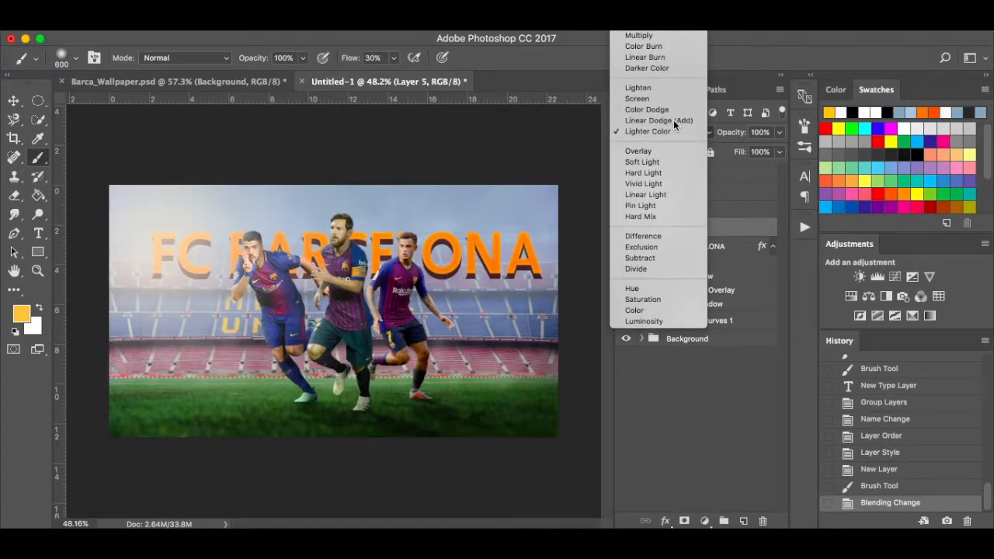
left_click(673, 121)
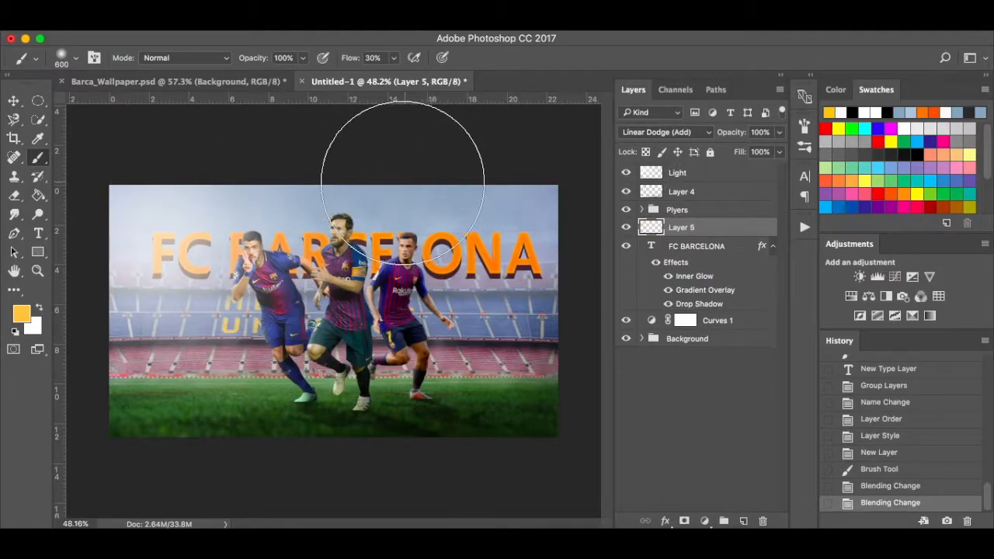
left_click(394, 57)
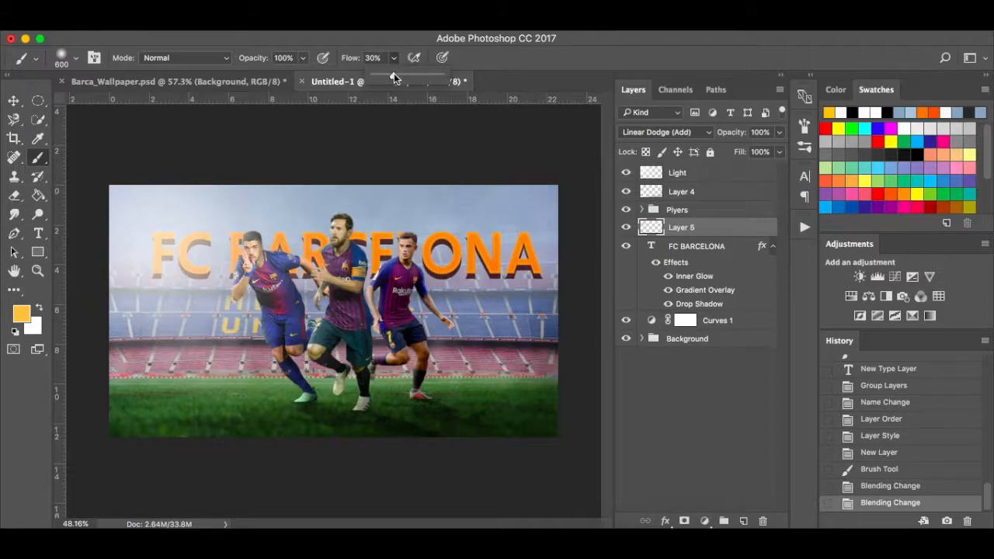
left_click_drag(398, 78, 402, 77)
left_click(171, 233)
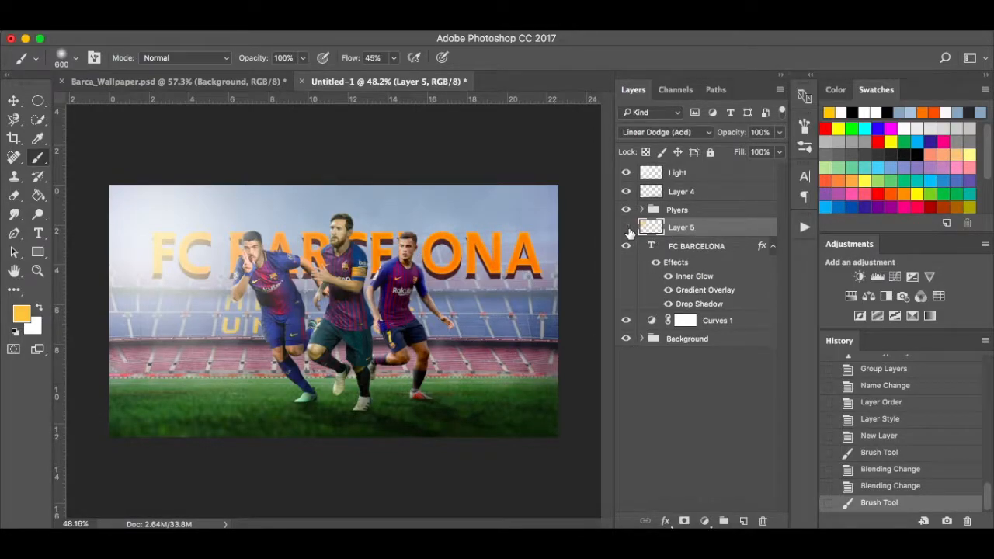
Compare the glow layer hidden and shown, then bring up Barca_Wallpaper.psd.
left_click(627, 229)
left_click(627, 229)
left_click(262, 83)
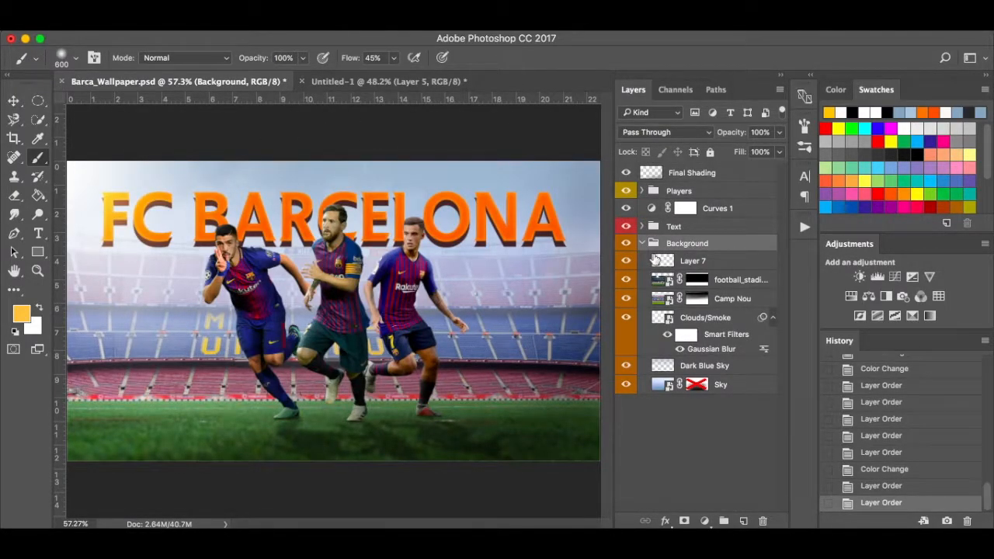
Inspect Layer 8 and its blend mode in Barca_Wallpaper.psd, then return to Untitled-1.
right_click(641, 226)
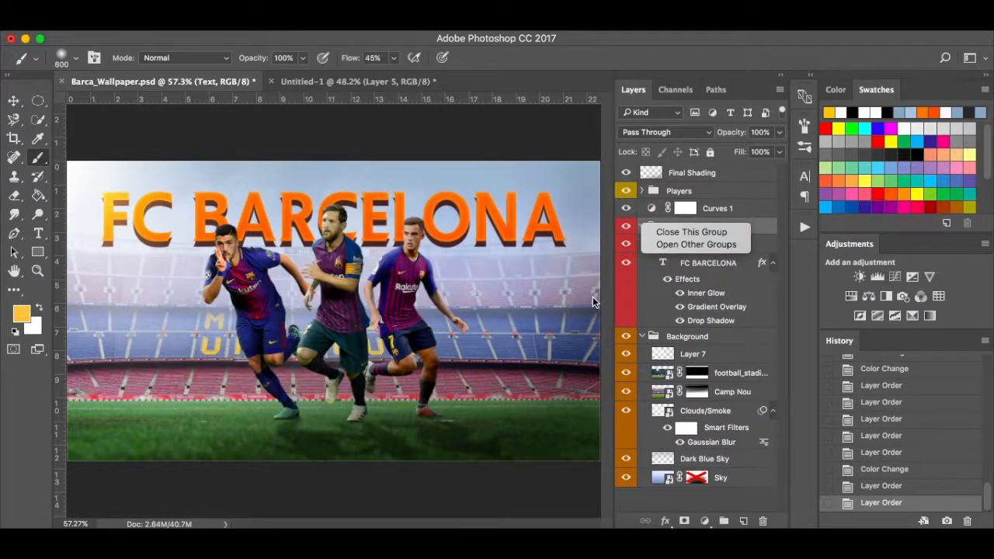
left_click(651, 300)
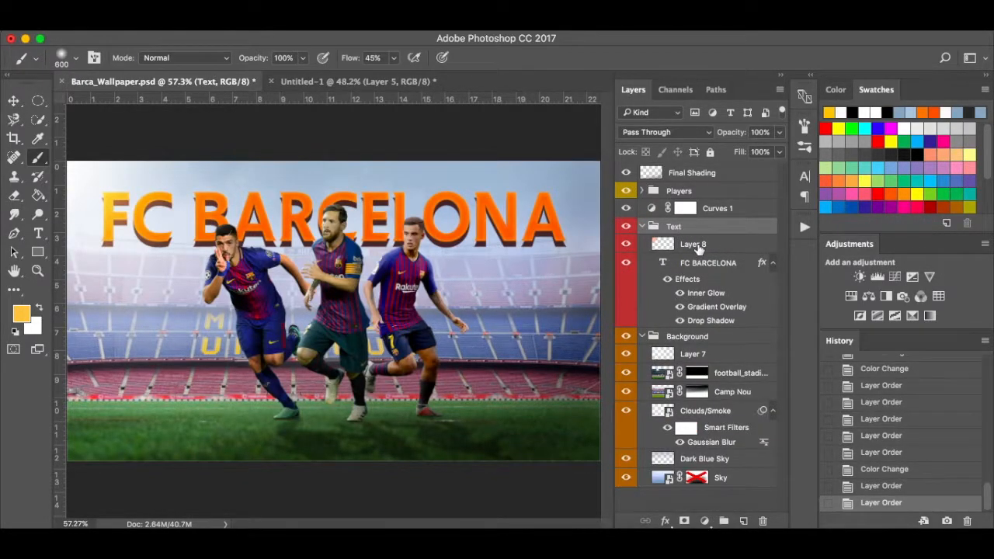
left_click(698, 245)
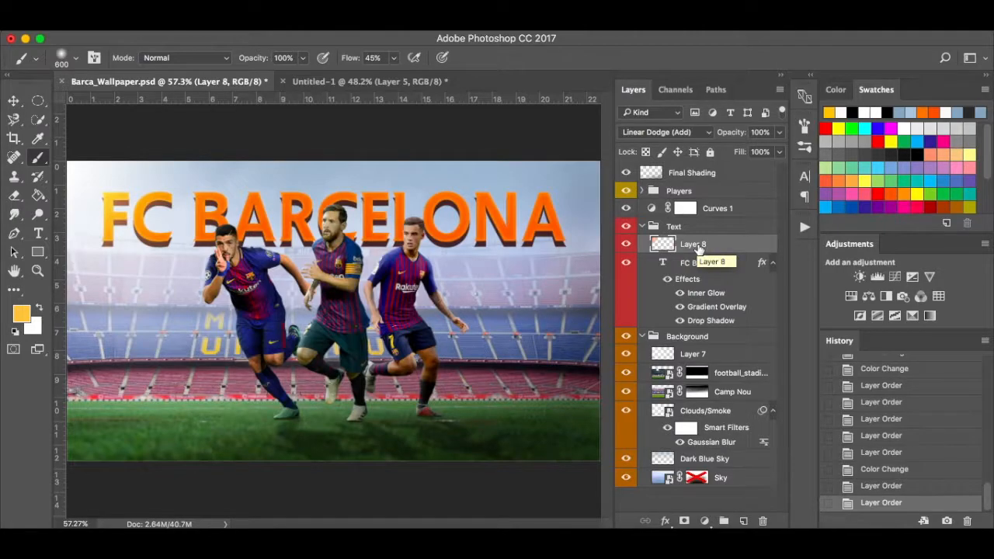
left_click(365, 81)
Delete the yellow-orange glow layer and paint a maroon top-left glow on a new layer.
left_click_drag(709, 229, 765, 521)
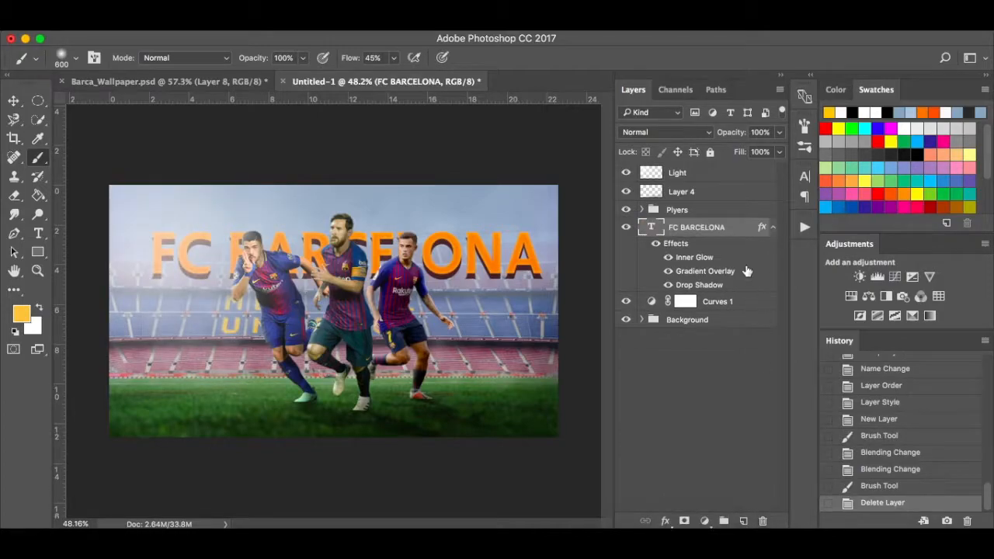
left_click(744, 522)
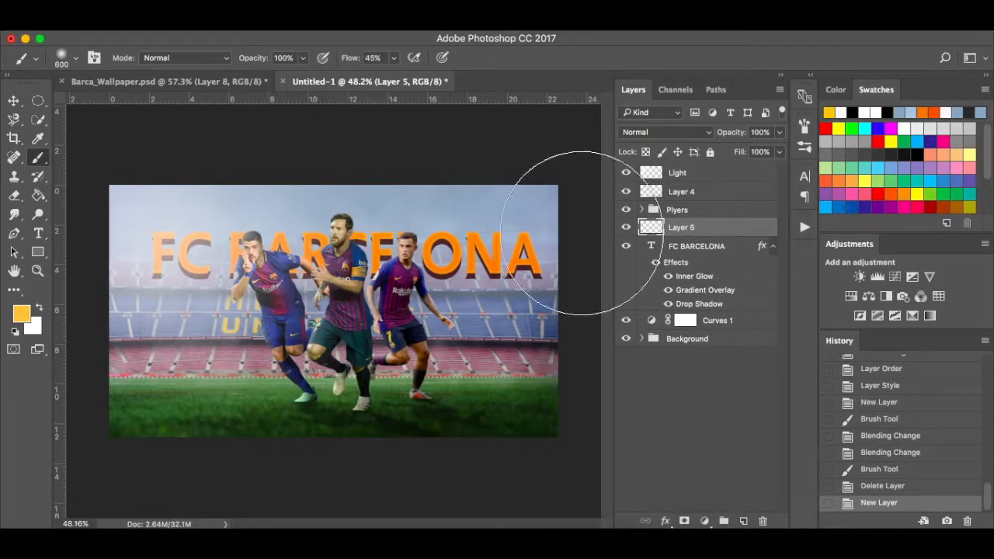
left_click(21, 315)
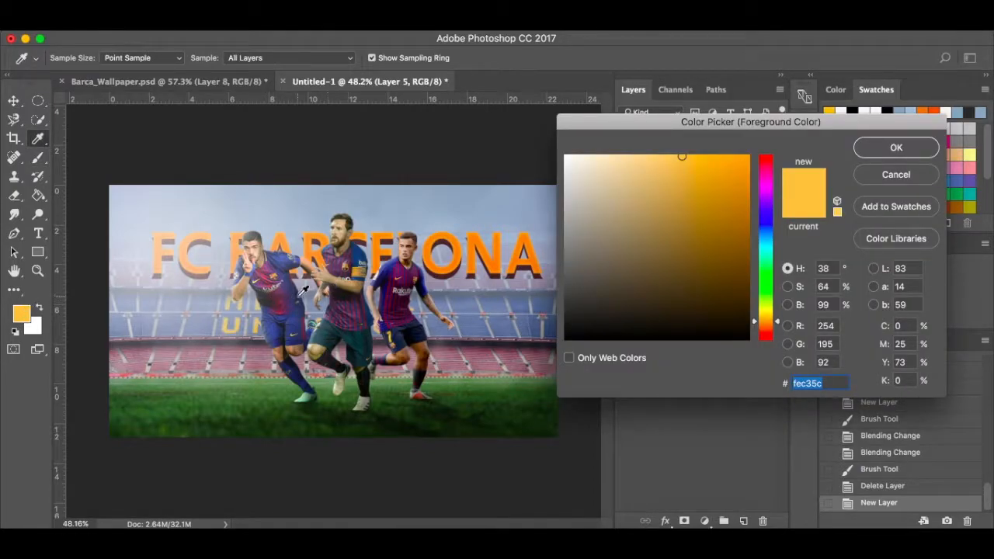
left_click(277, 304)
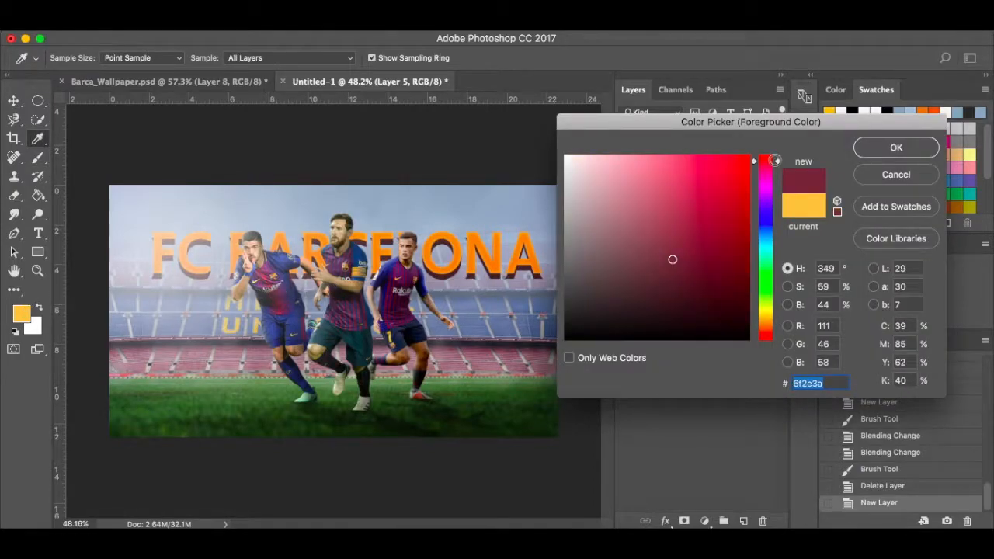
left_click(896, 150)
key("b")
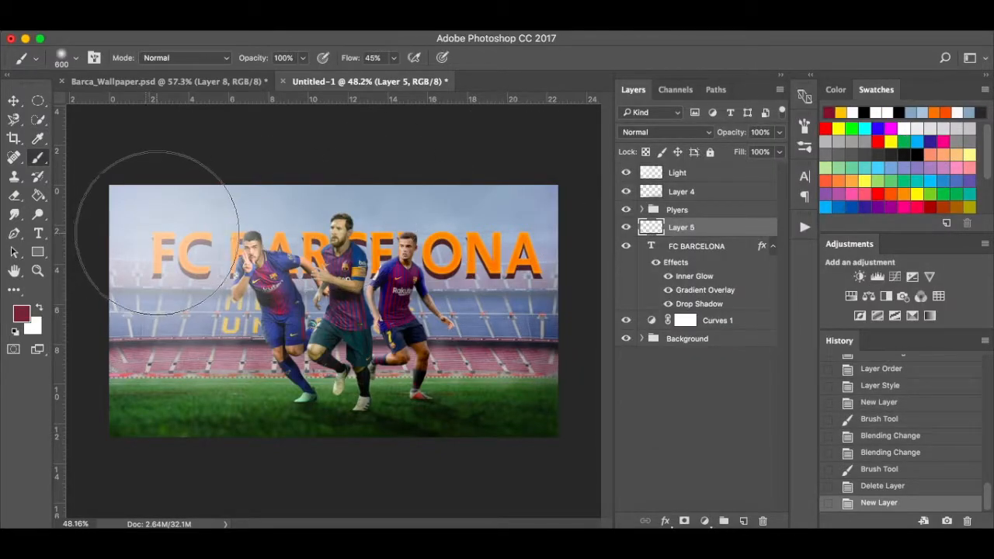
left_click(166, 200)
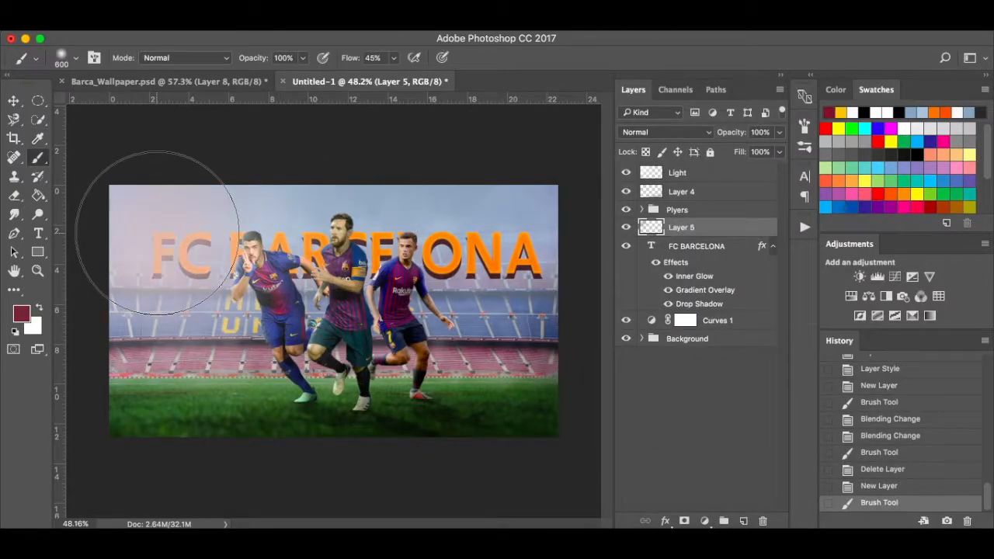
Set the maroon glow to Linear Dodge (Add), scale it 137% toward the top-left, then delete it.
left_click(702, 133)
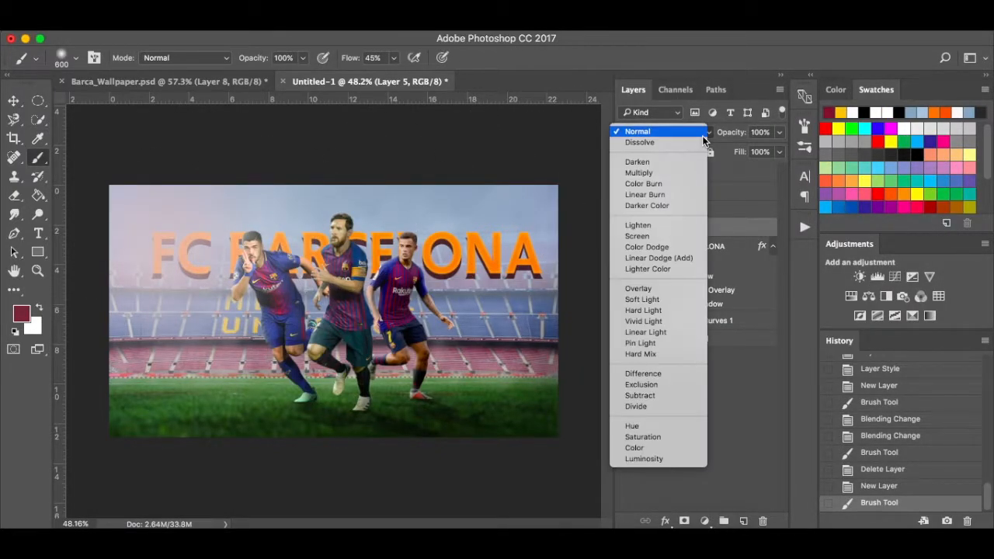
left_click(665, 258)
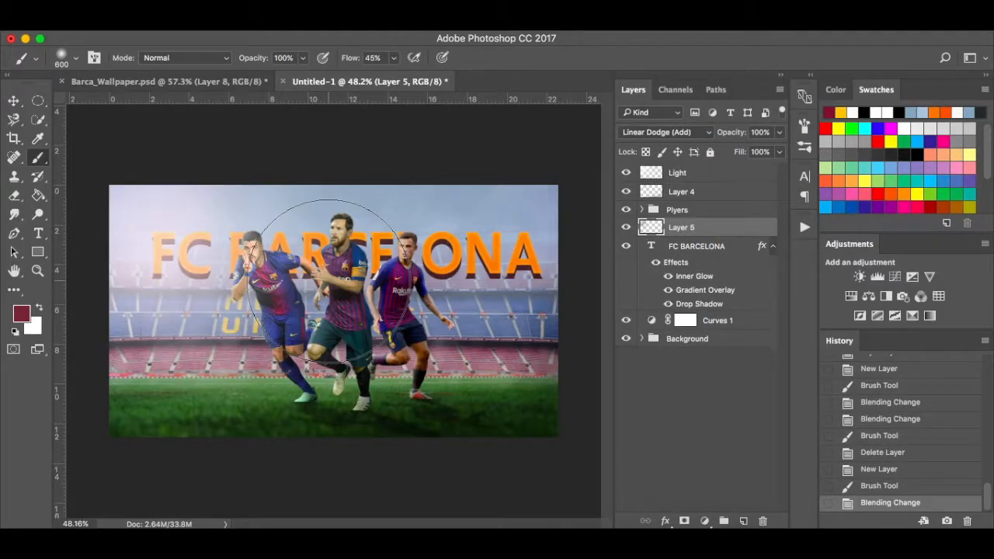
key("ctrl+t")
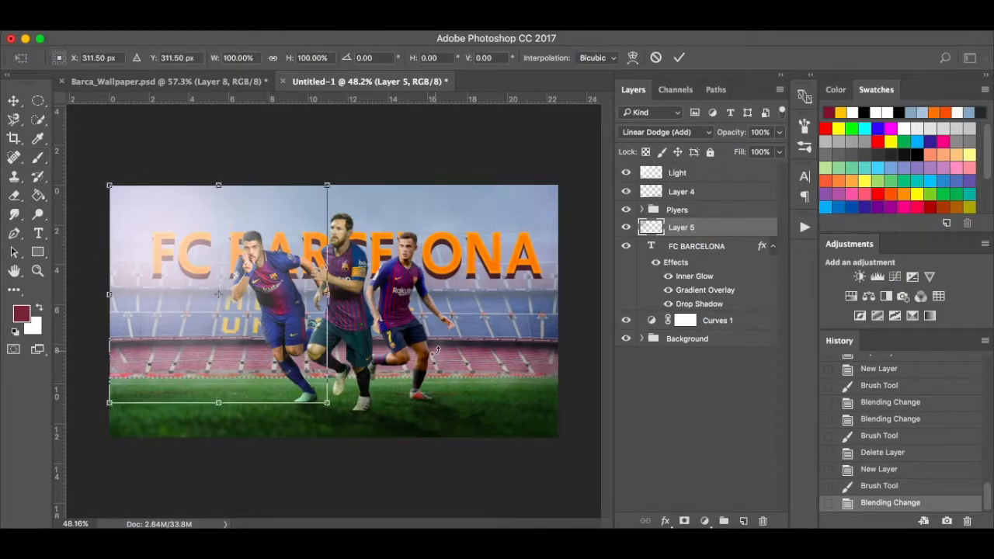
left_click_drag(326, 402, 367, 443)
left_click_drag(297, 383, 280, 355)
key("Return")
key("b")
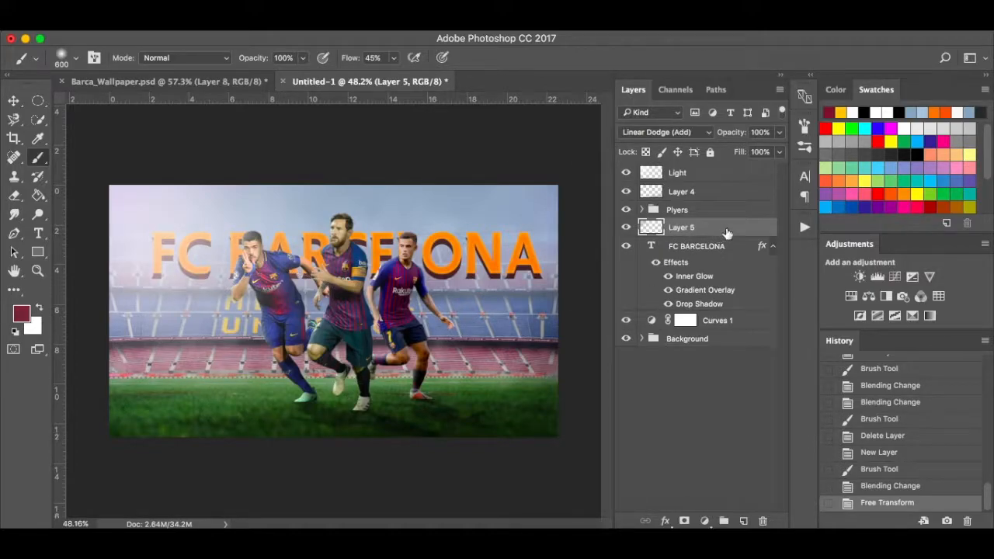
left_click_drag(728, 232, 763, 521)
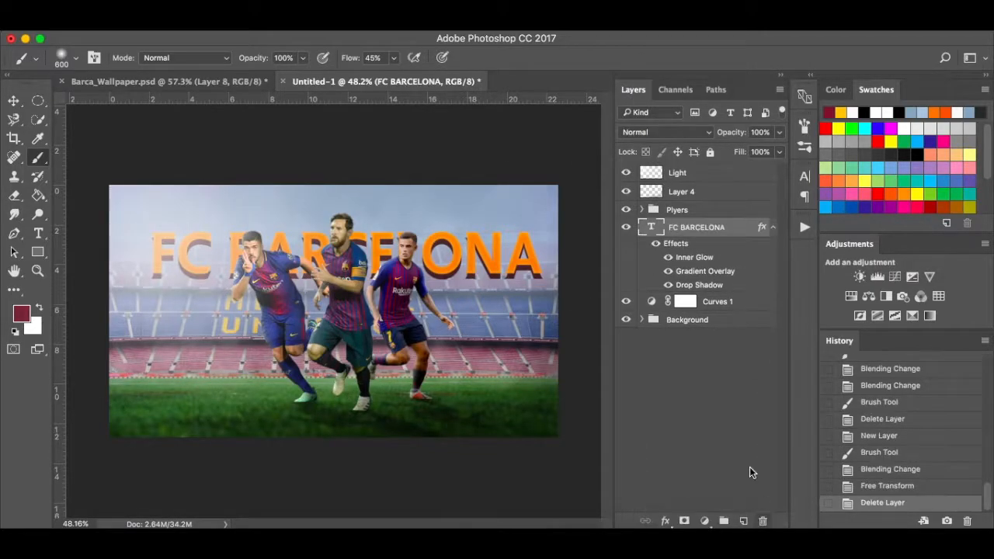
Paint a reddish top-left glow at 100% flow on a new Linear Dodge (Add) layer, then view Barca_Wallpaper.psd.
left_click(744, 521)
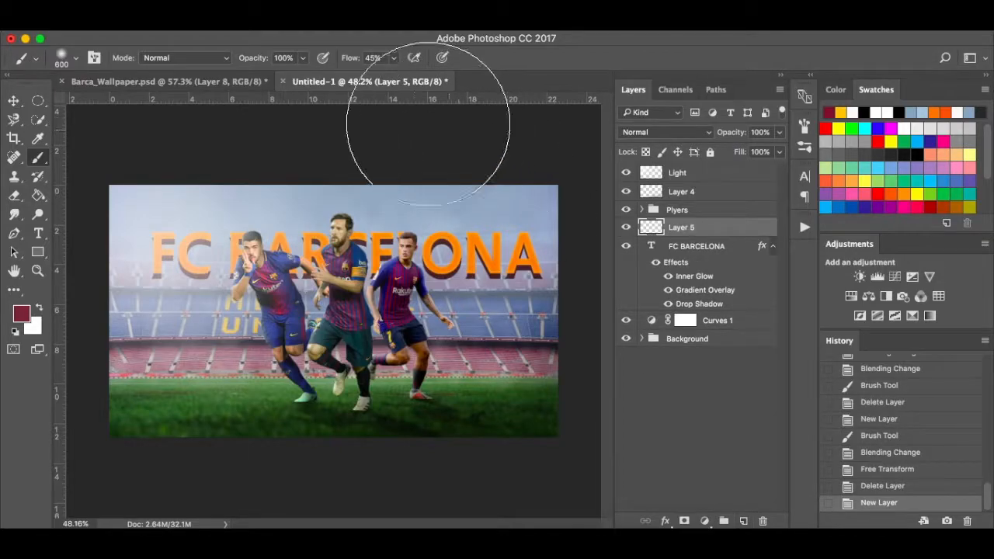
left_click(395, 59)
left_click_drag(394, 76, 443, 80)
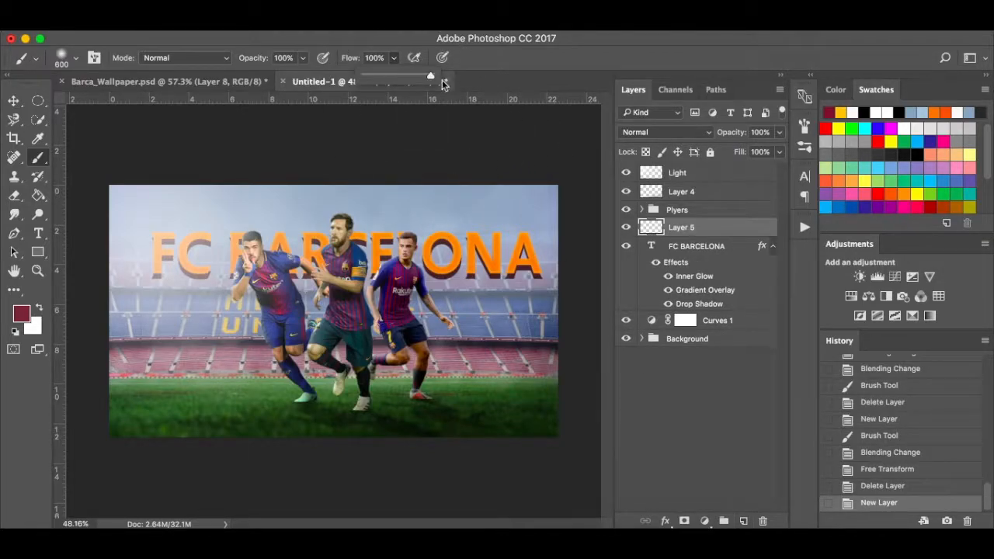
left_click(167, 218)
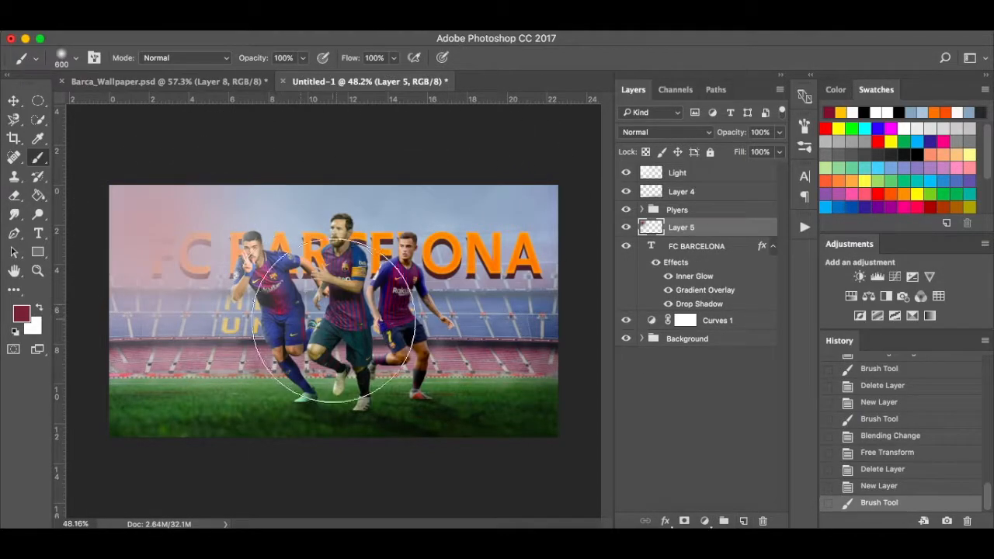
left_click(671, 134)
left_click(668, 258)
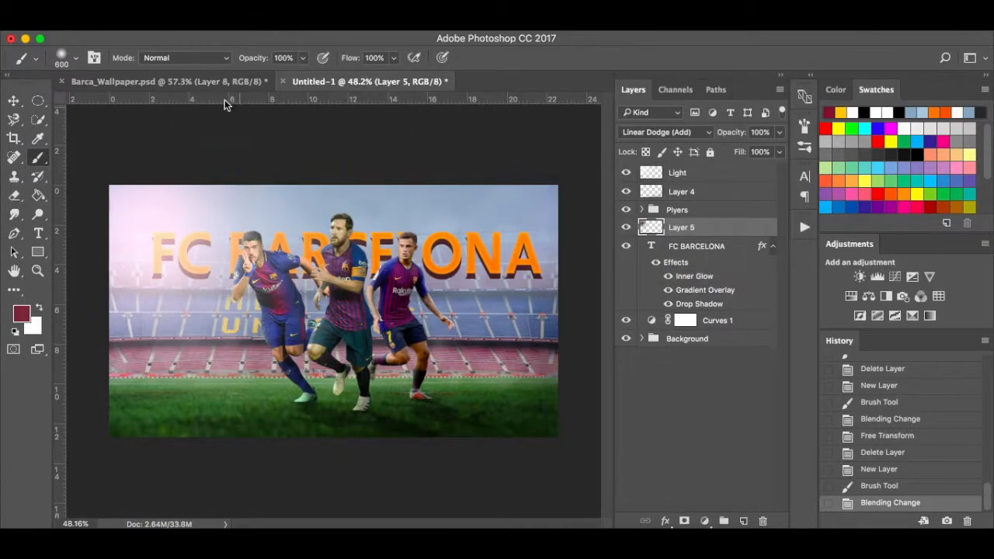
left_click(209, 82)
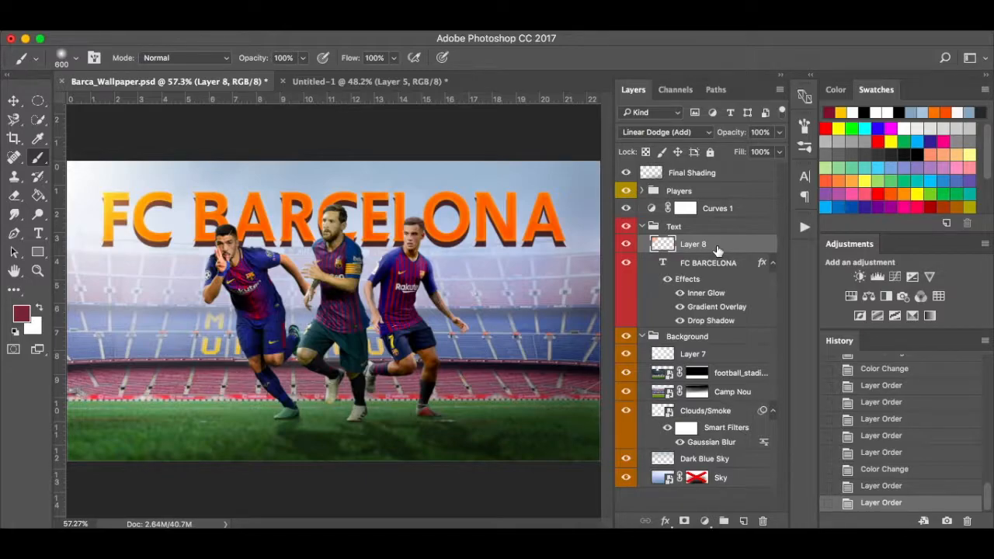
Compare Layer 8's glow on and off, then set Layer 8 to Normal blending.
left_click(626, 246)
left_click(626, 245)
left_click(671, 132)
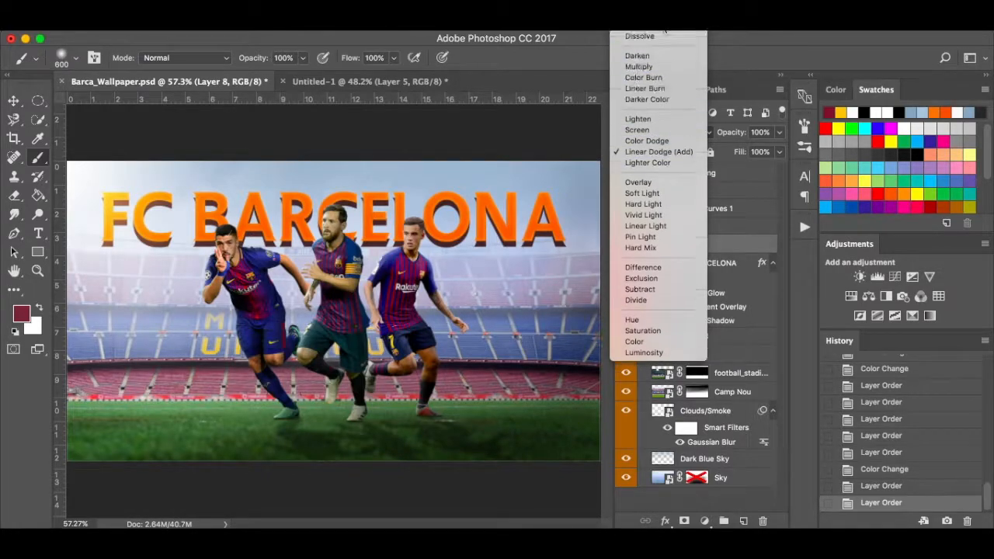
left_click(664, 35)
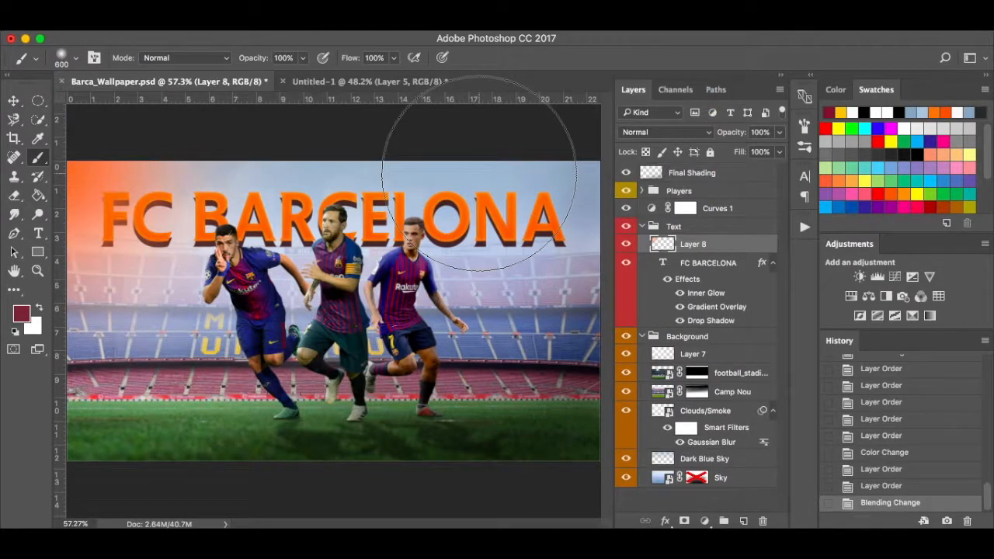
Sample the top-left orange #fb7c4e as the foreground colour and return to Untitled-1.
key("i")
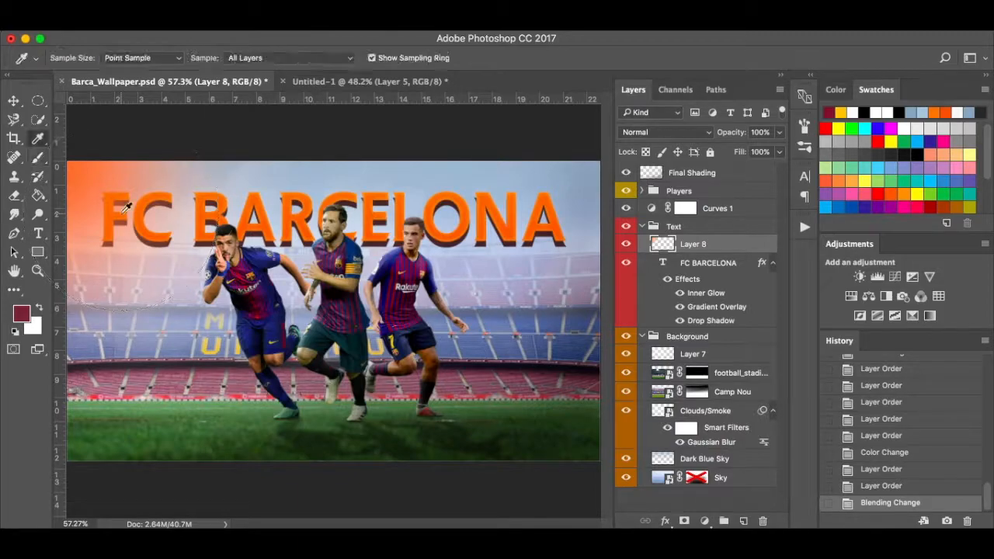
left_click(80, 167)
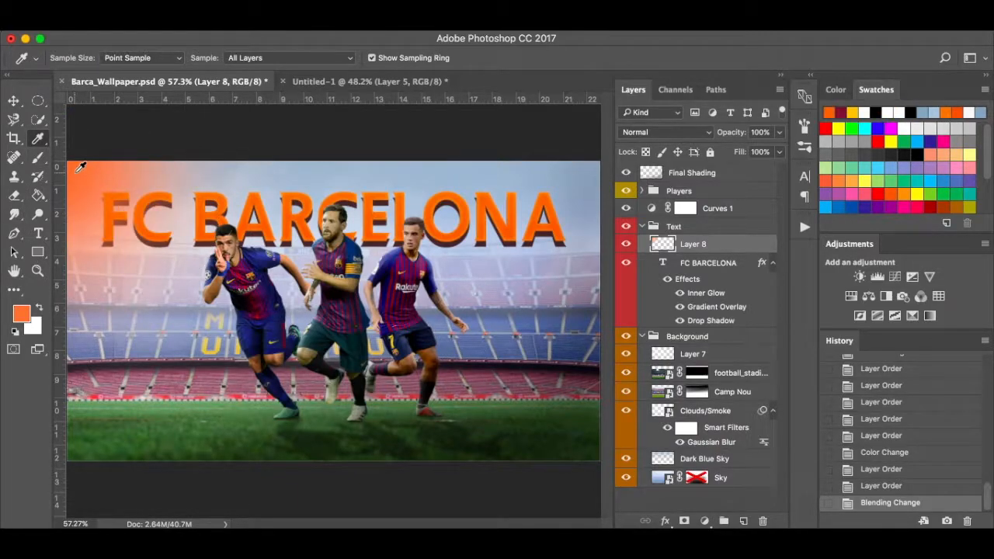
left_click(21, 314)
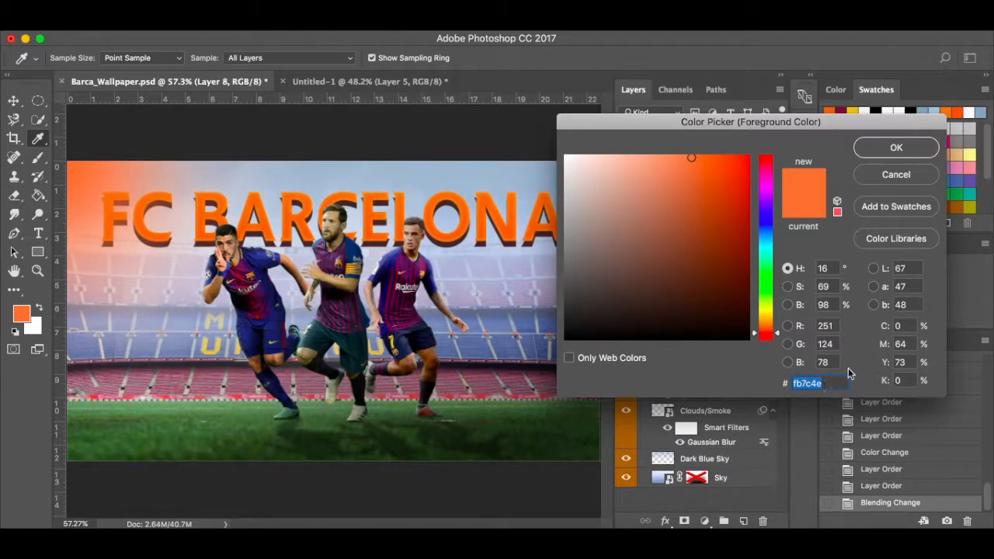
left_click(896, 175)
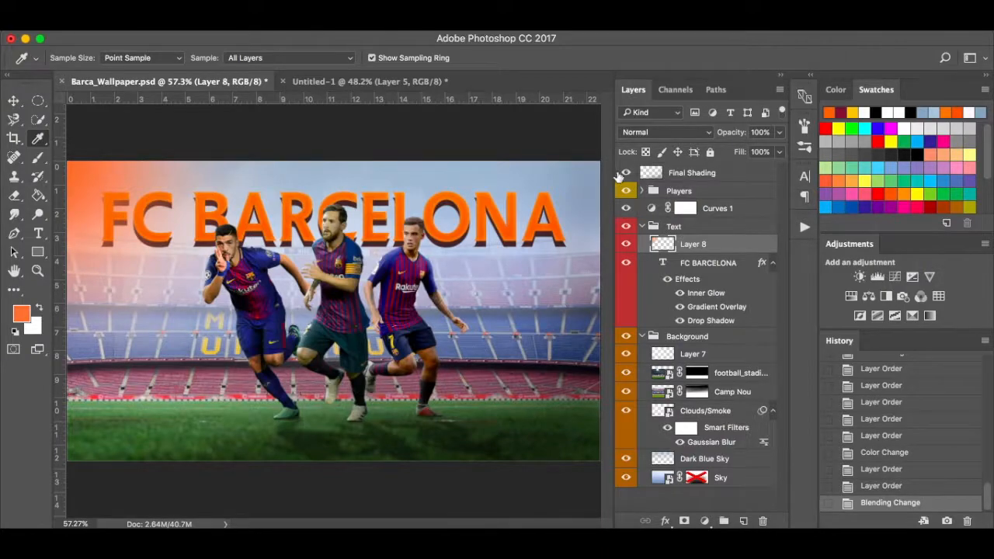
left_click(349, 82)
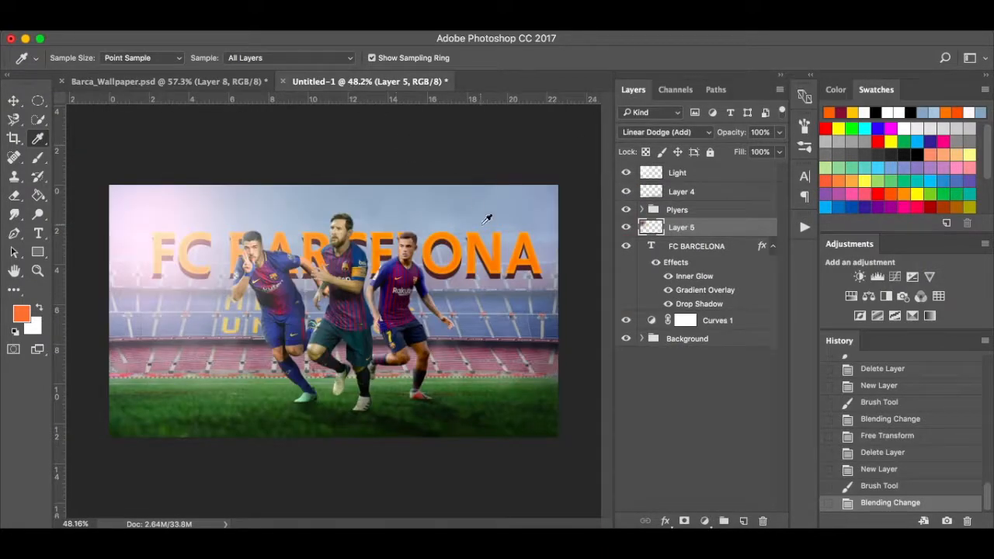
Delete the reddish glow layer and paint an orange top-left glow on a new layer.
left_click_drag(699, 275, 763, 521)
left_click(742, 521)
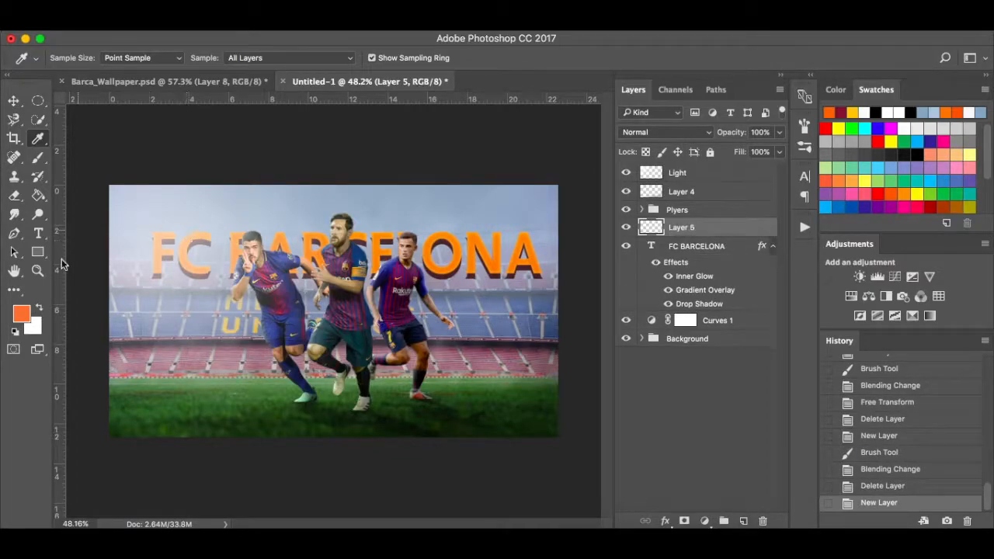
left_click(22, 314)
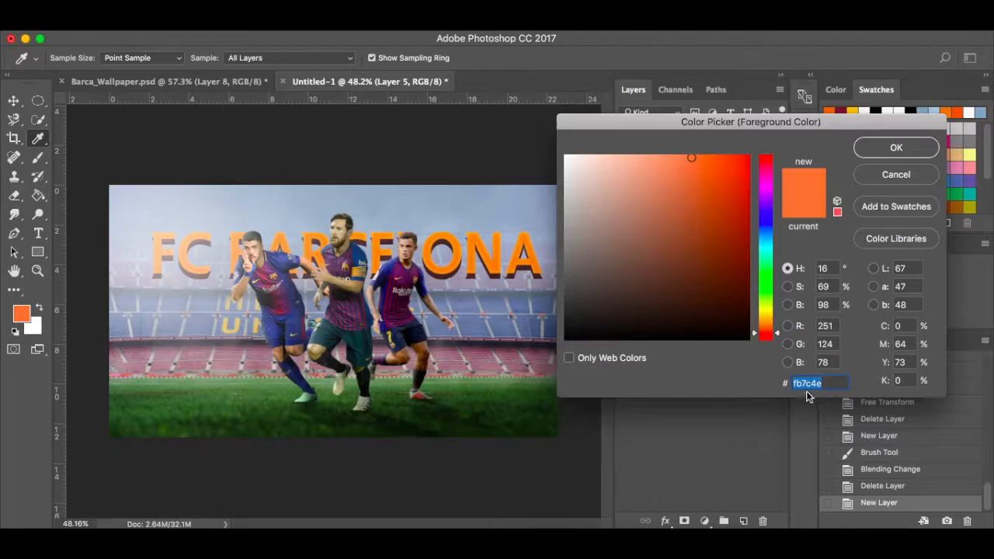
left_click(895, 175)
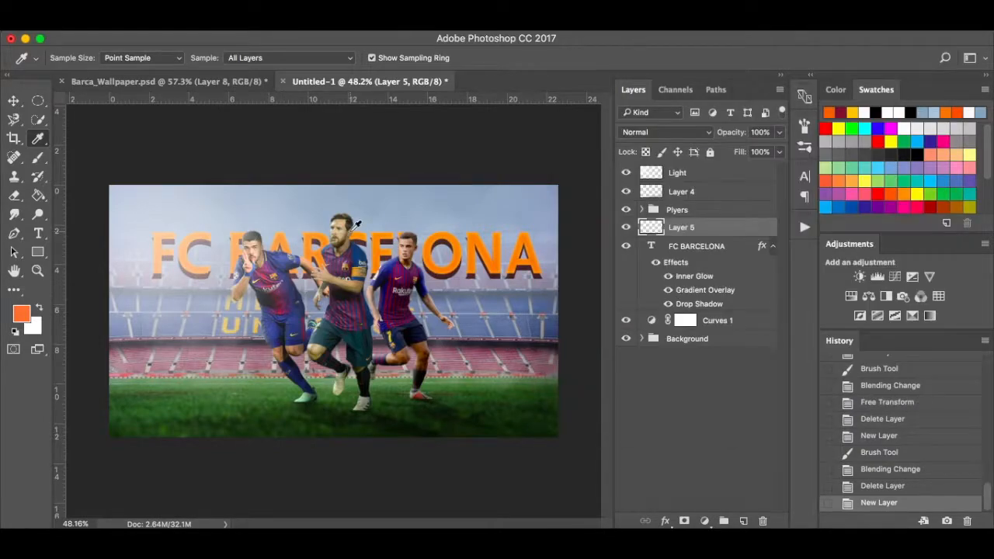
key("b")
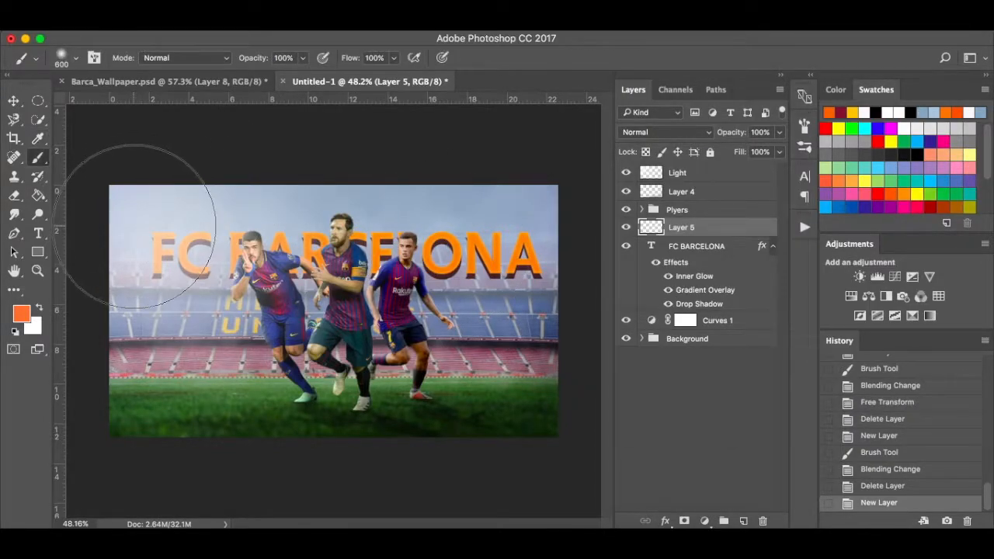
left_click(148, 206)
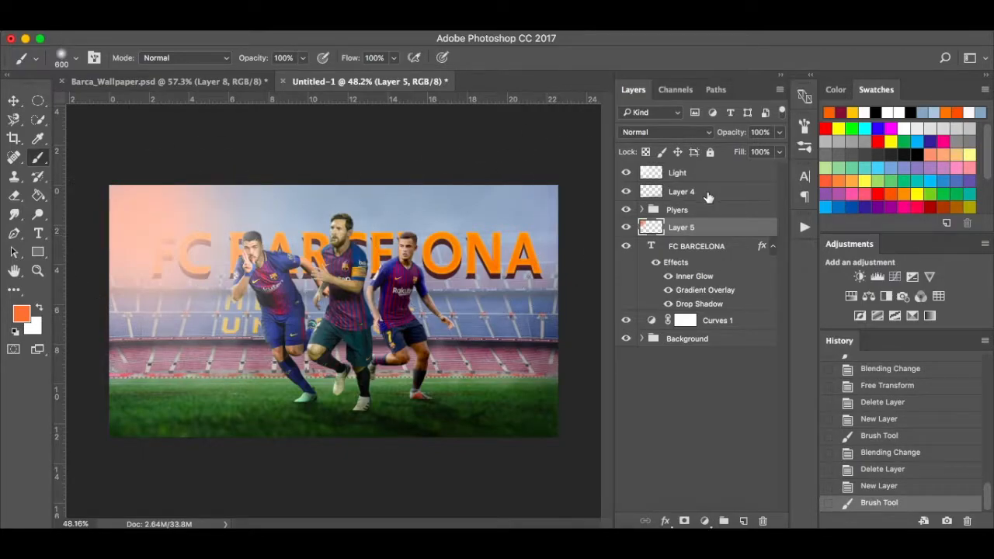
Set the orange glow to Linear Dodge (Add), scale it to 124% and shift it up-left.
left_click(673, 132)
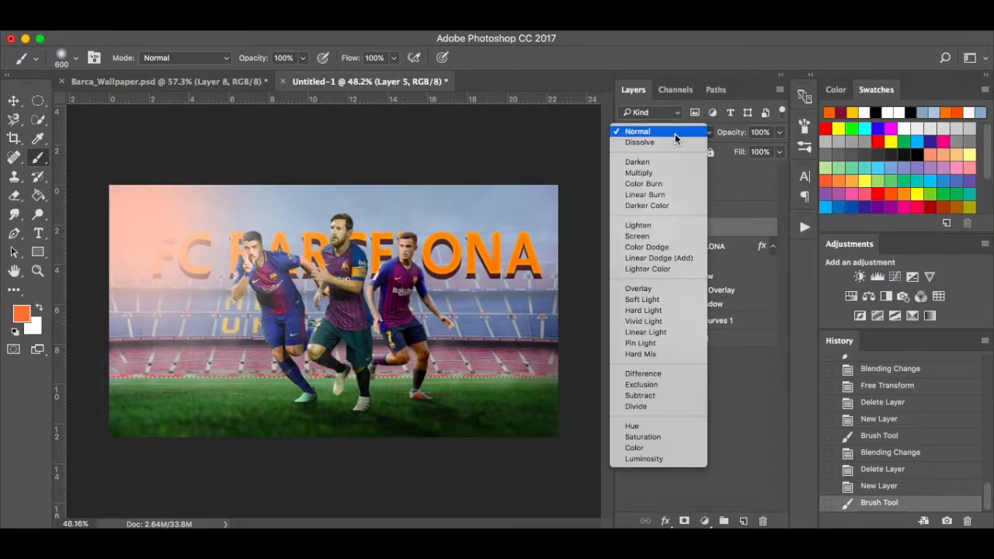
left_click(681, 257)
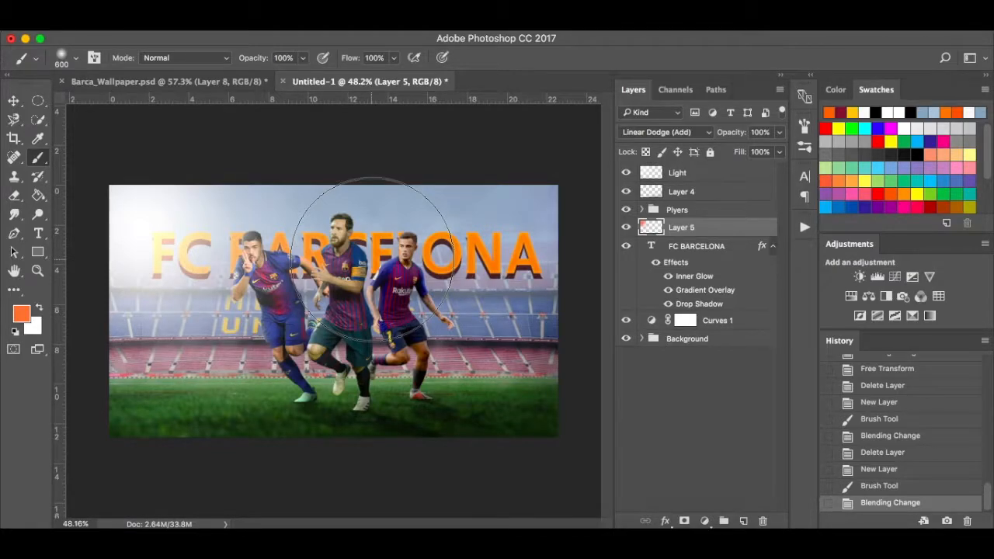
key("super+t")
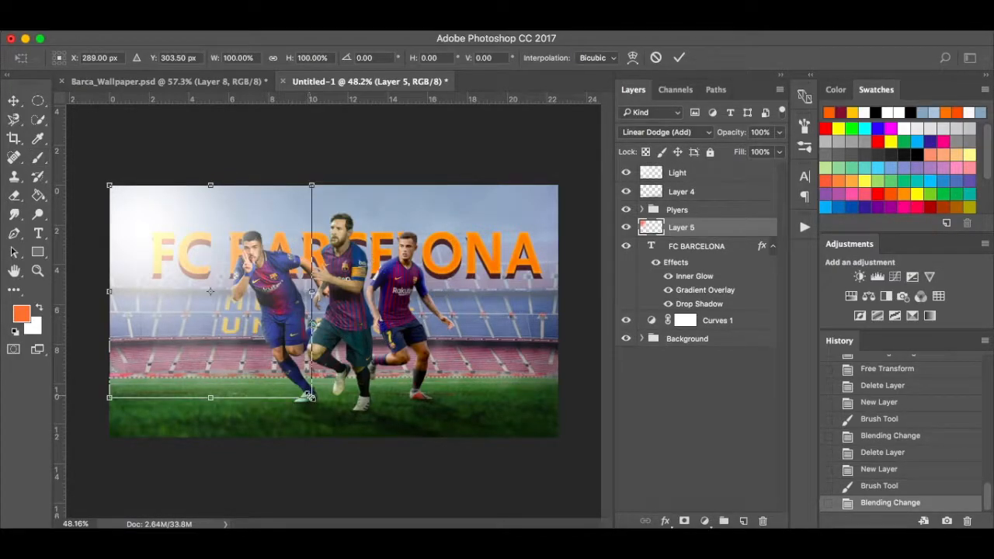
left_click_drag(310, 397, 335, 423)
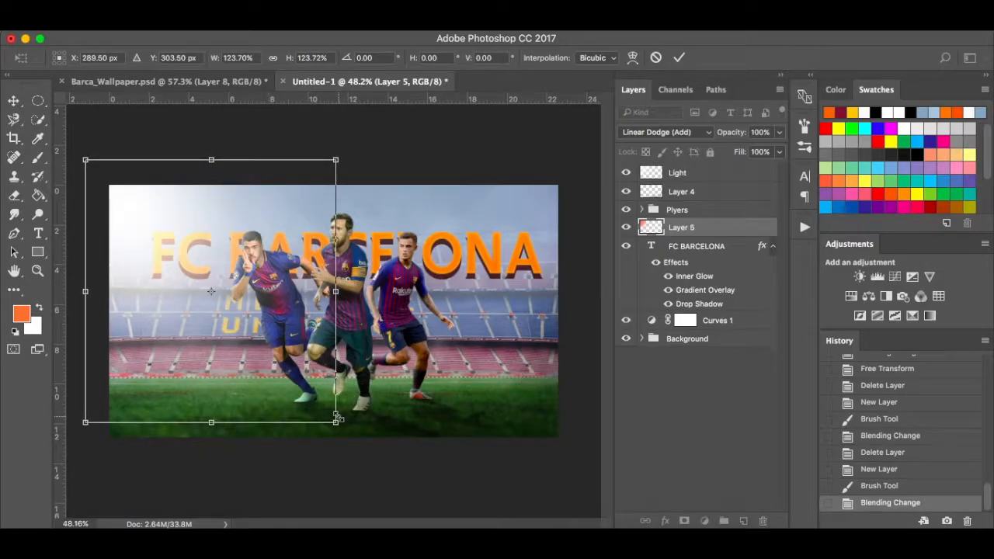
mouse_move(245, 300)
left_mouse_down()
mouse_move(239, 273)
mouse_move(199, 246)
mouse_move(201, 267)
mouse_move(221, 281)
left_mouse_up()
key("Return")
Switch to the Move tool and compare with Barca_Wallpaper.psd before returning to Untitled-1.
key("b")
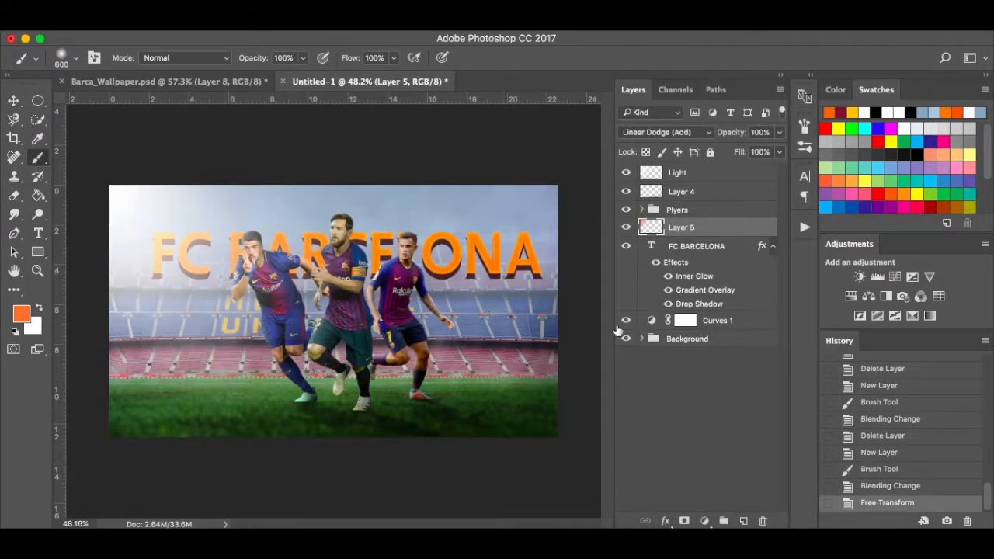
key("v")
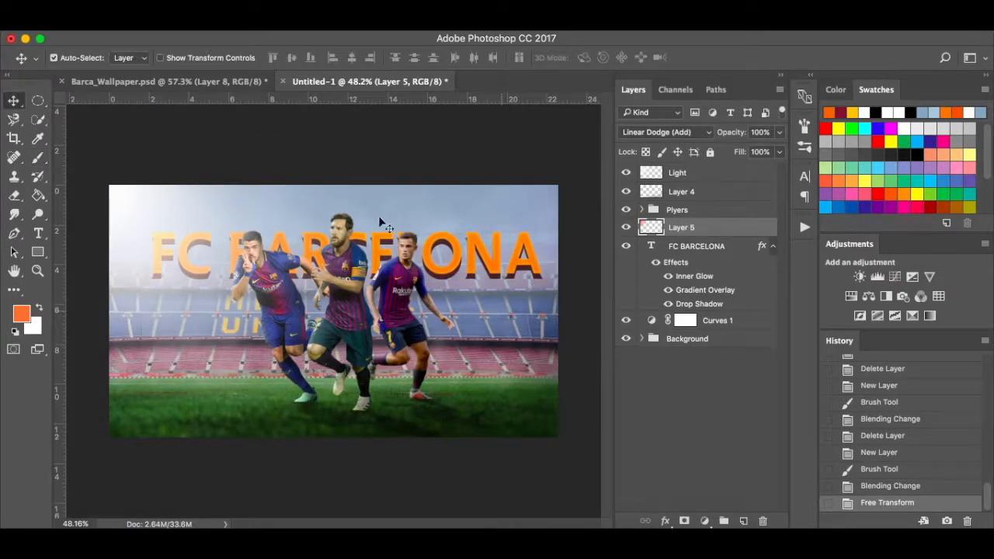
left_click(224, 80)
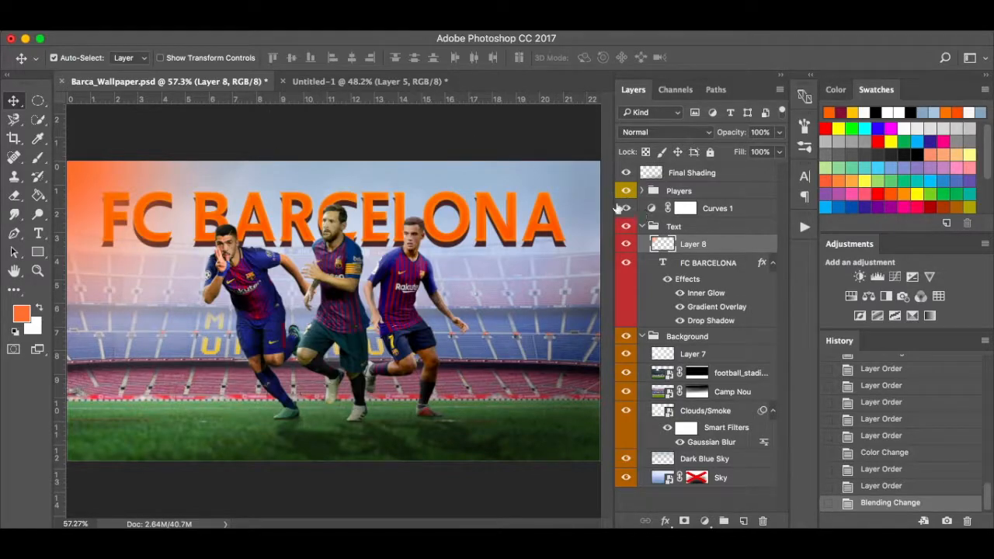
left_click(317, 79)
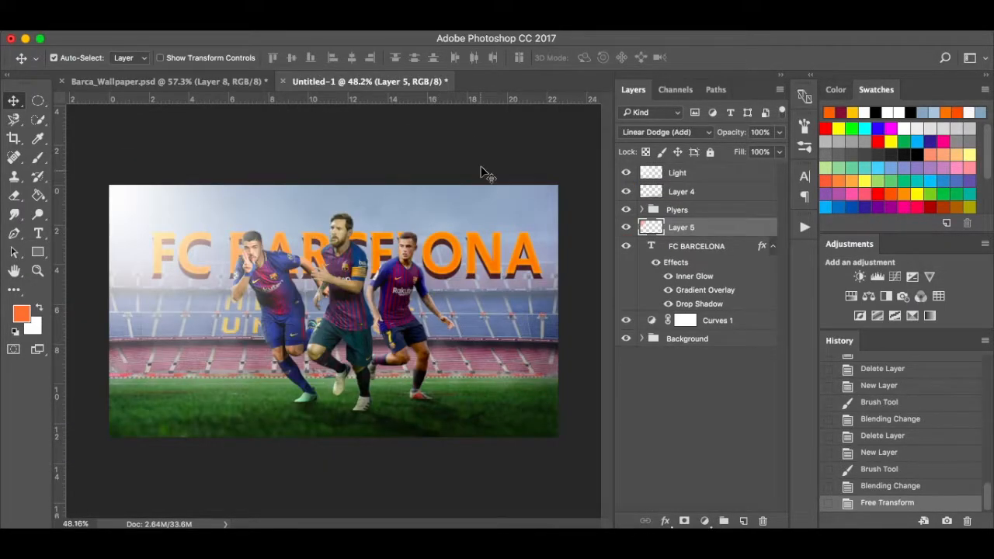